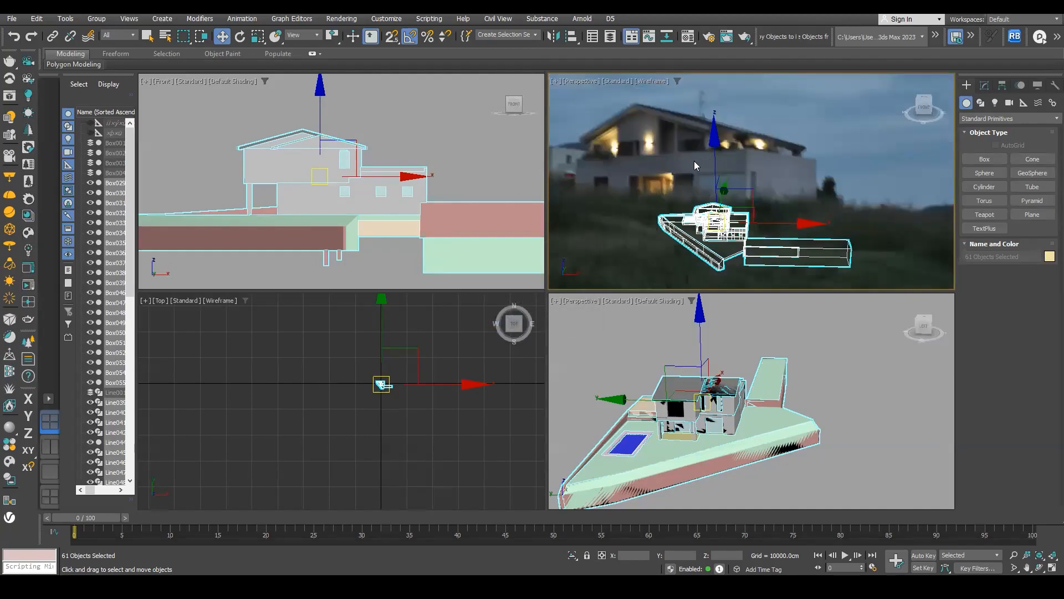
Set the render output size for the Corona Camera001 view to a width of 670 and a height of 479
middle_click_drag(679, 157, 678, 154)
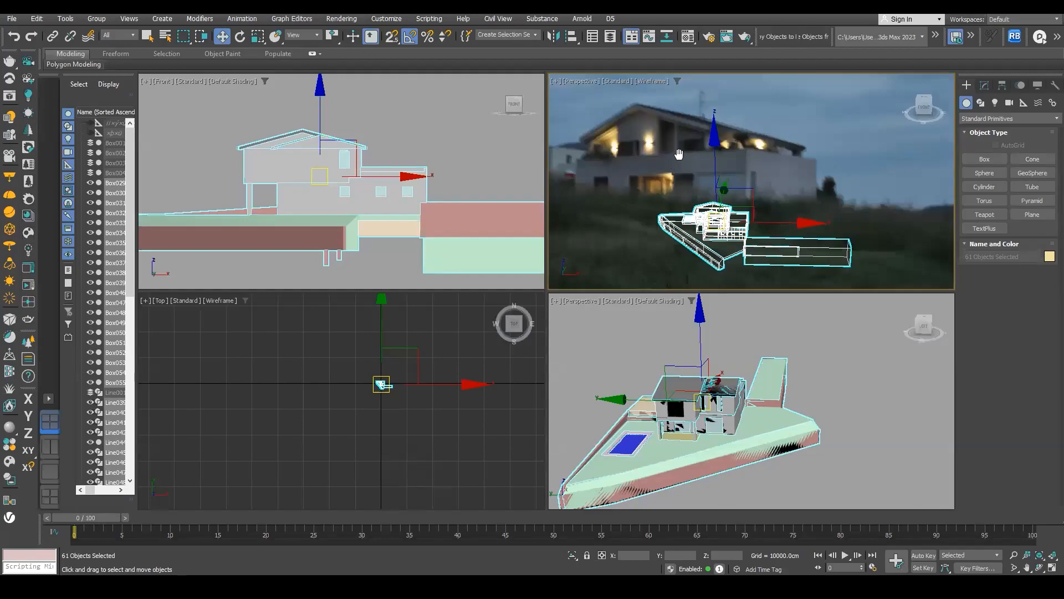
key("alt+w")
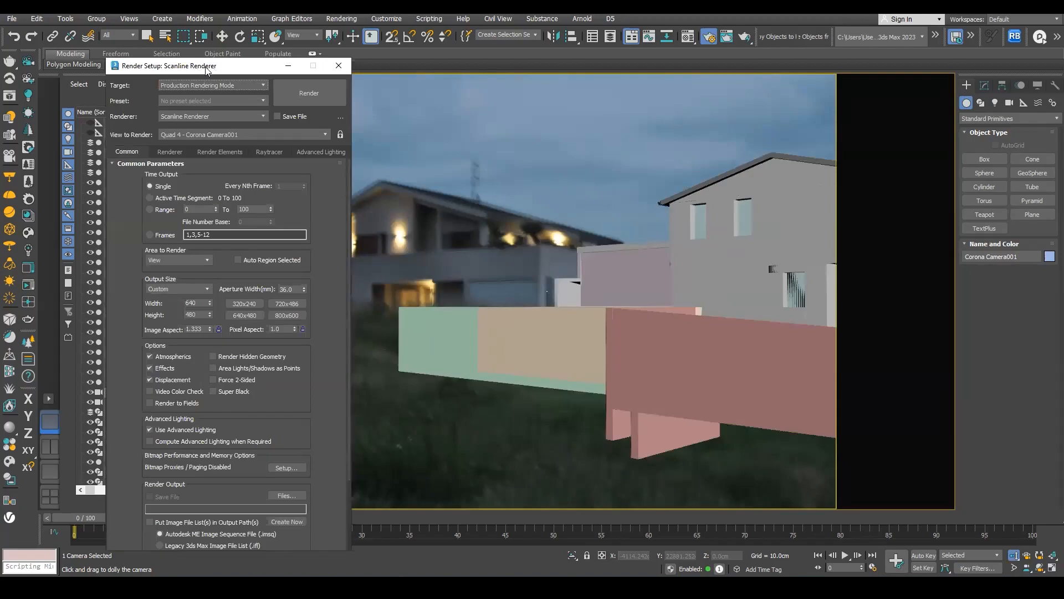
left_click_drag(206, 69, 178, 55)
mouse_move(179, 288)
left_mouse_down()
mouse_move(180, 276)
mouse_move(184, 298)
mouse_move(186, 244)
mouse_move(199, 286)
left_mouse_up()
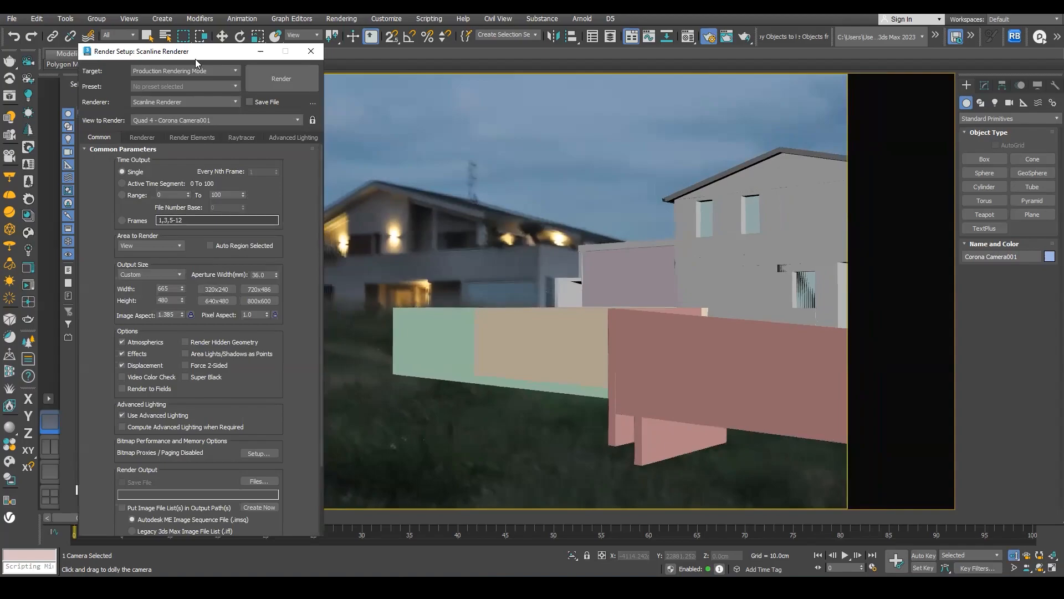
left_click_drag(195, 57, 122, 57)
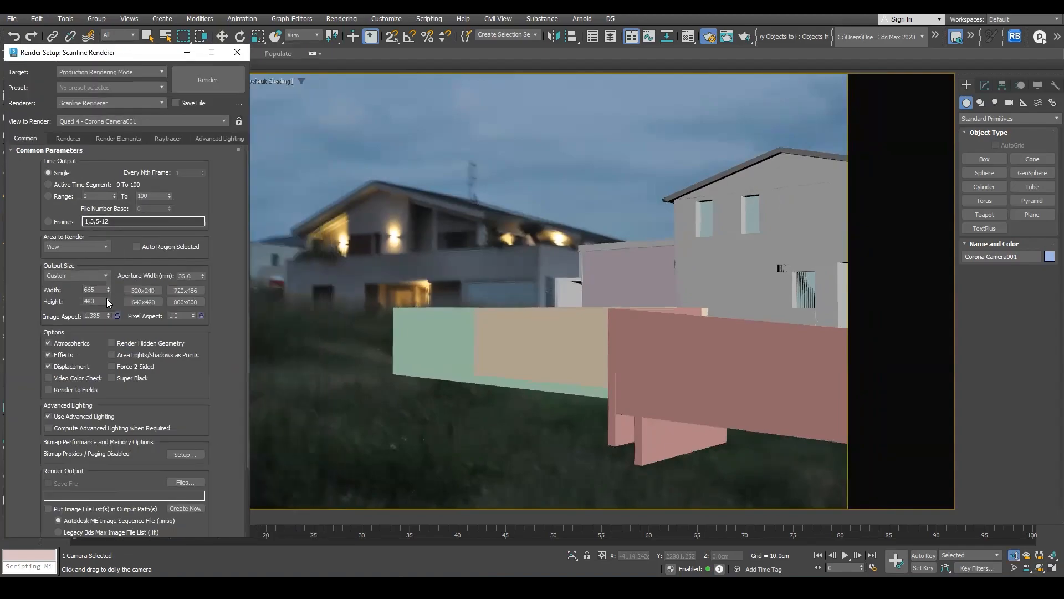
left_click_drag(109, 301, 113, 300)
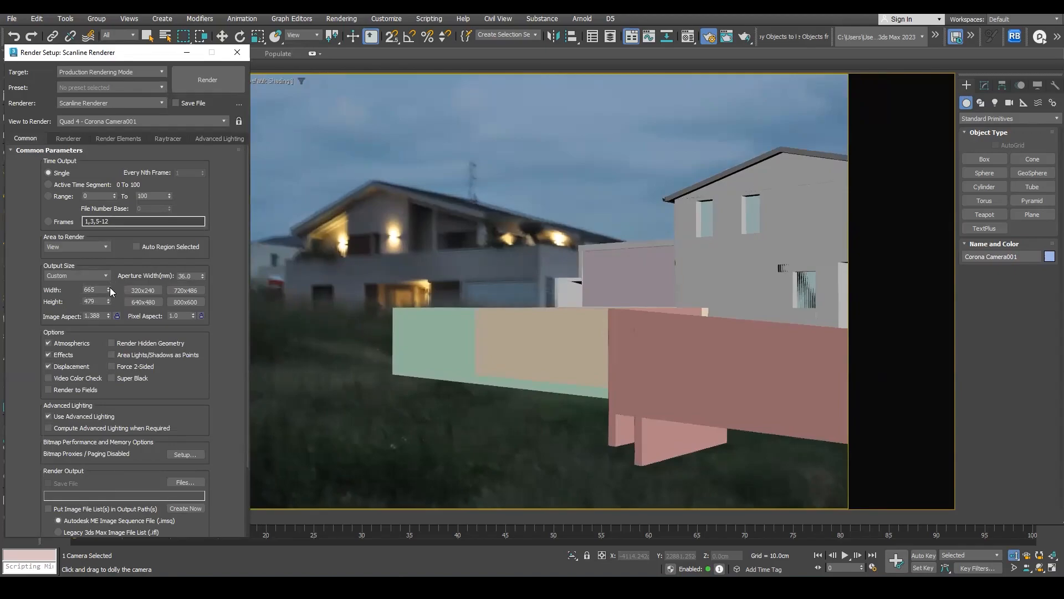
left_click_drag(108, 289, 184, 284)
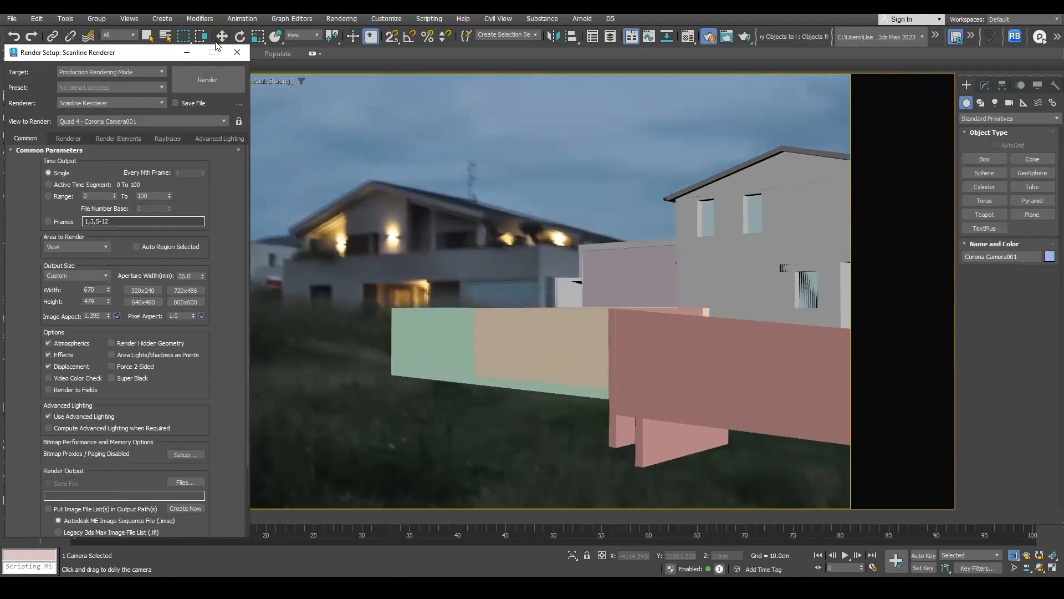
left_click(238, 52)
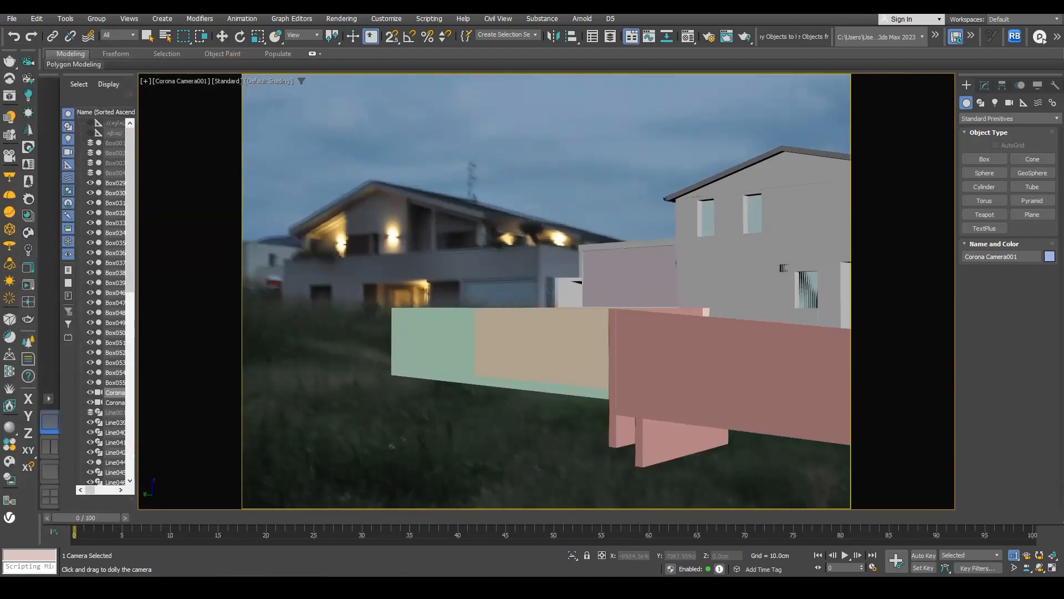
Capture the upper part of the Corona Camera001 viewport, with both houses and the coloured walls, in Snipping Tool
left_click(48, 166)
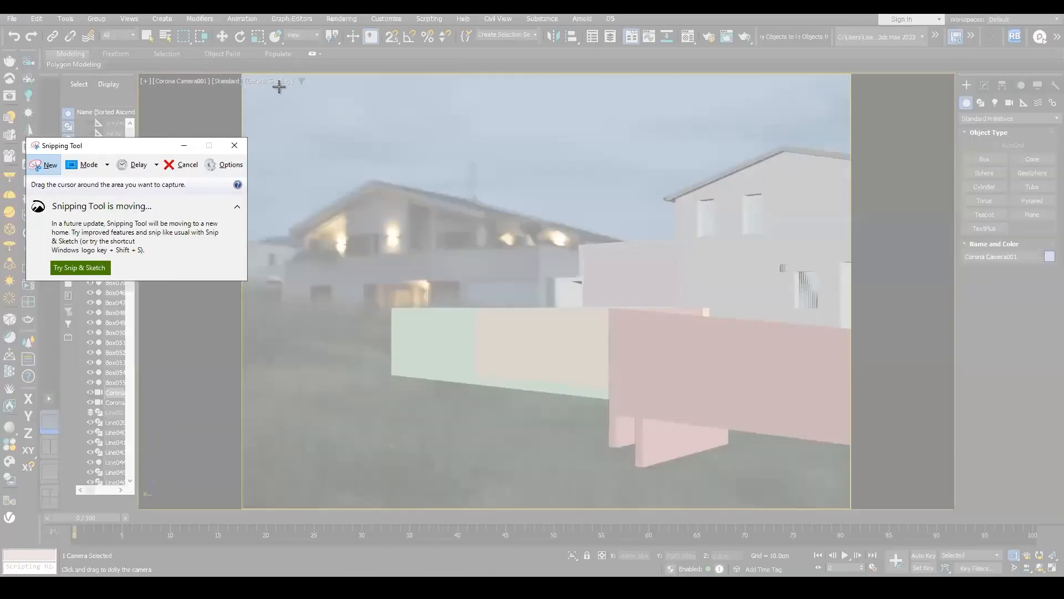
left_click_drag(247, 71, 852, 370)
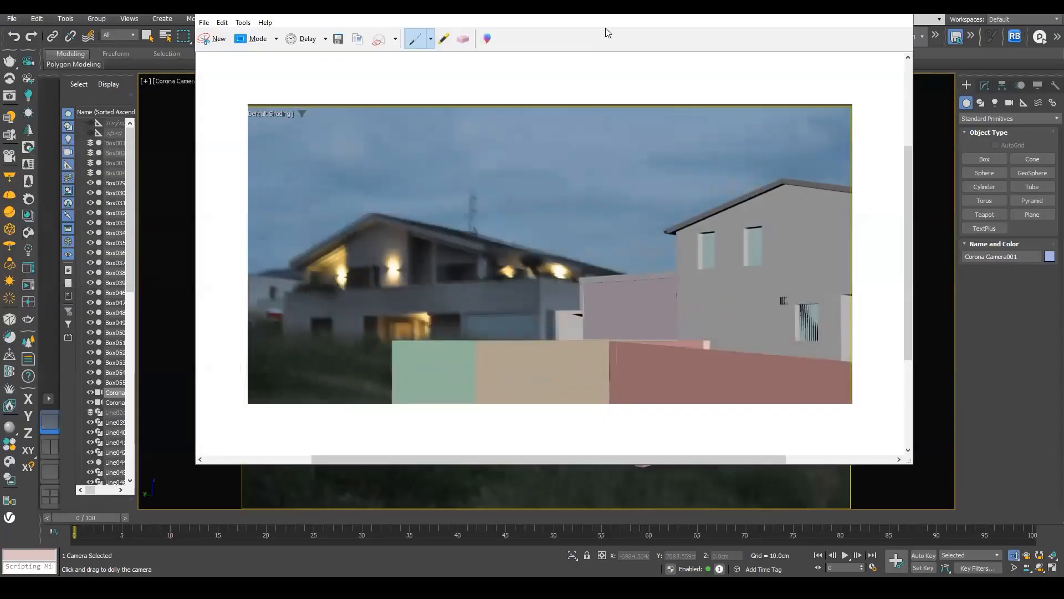
left_click_drag(598, 26, 540, 84)
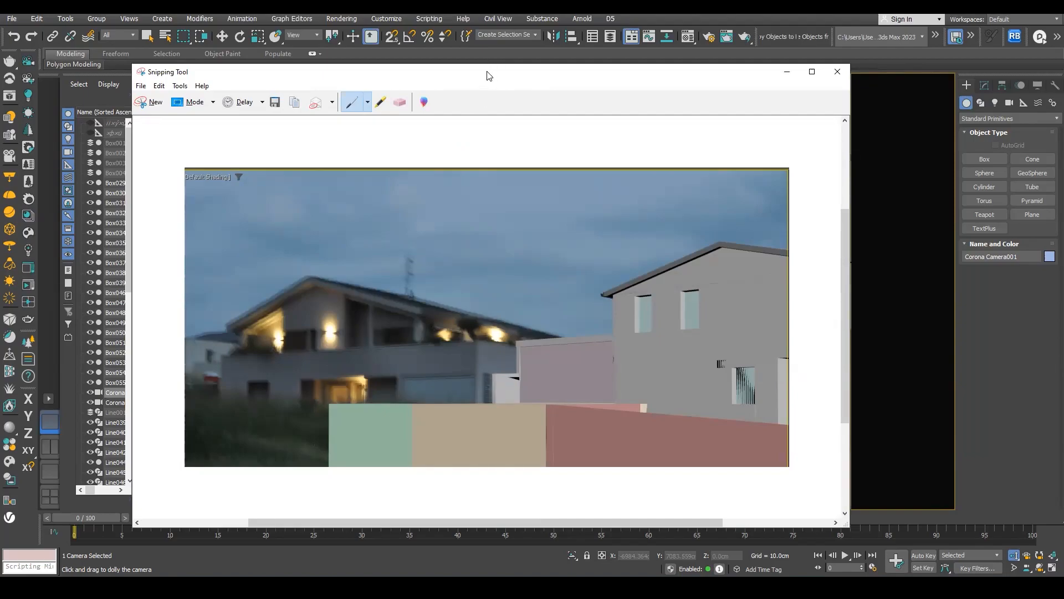
left_click_drag(488, 70, 485, 50)
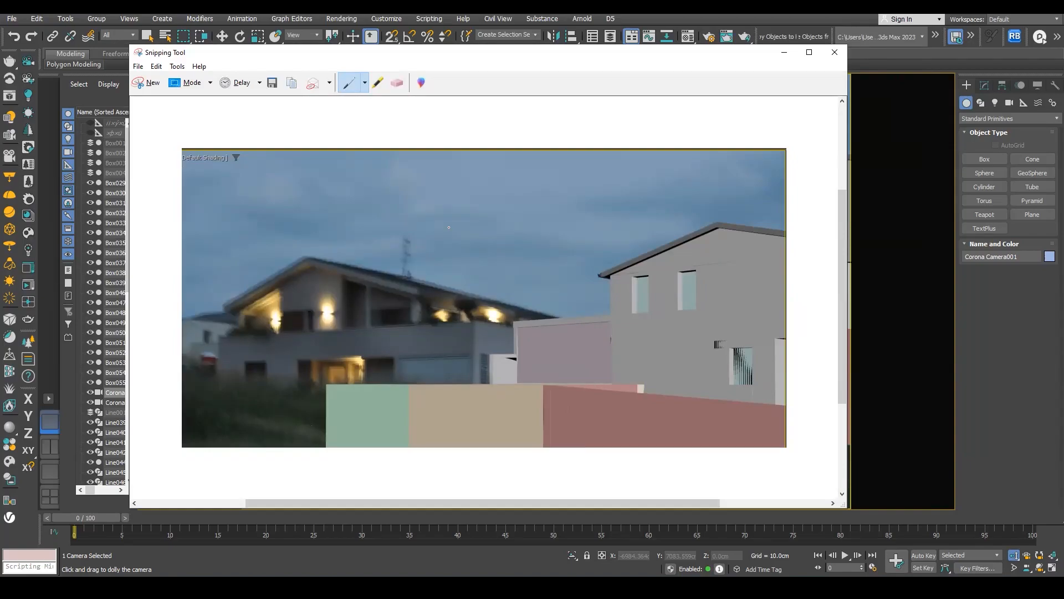
scroll(449, 227, "up", 1)
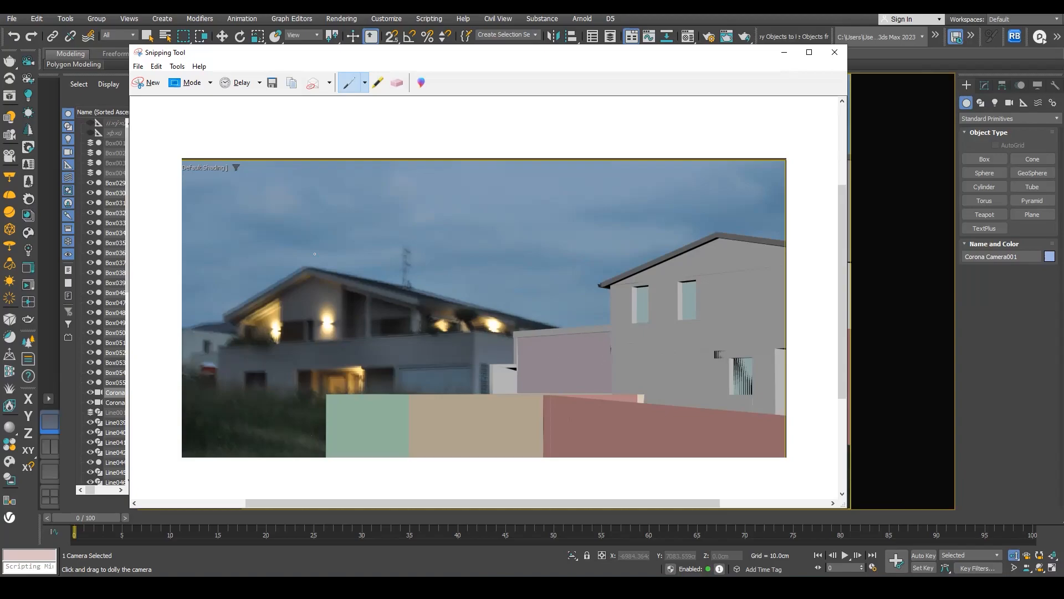
Save the capture as JPEG file 11 in the BED\bed1day2 folder and copy that folder's path
left_click(272, 82)
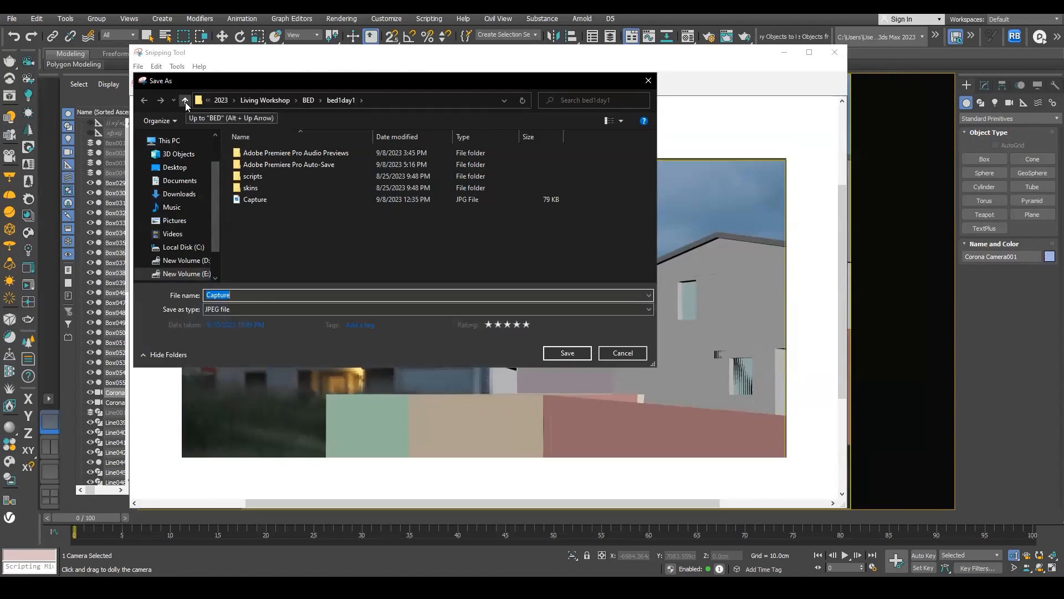
left_click(379, 100)
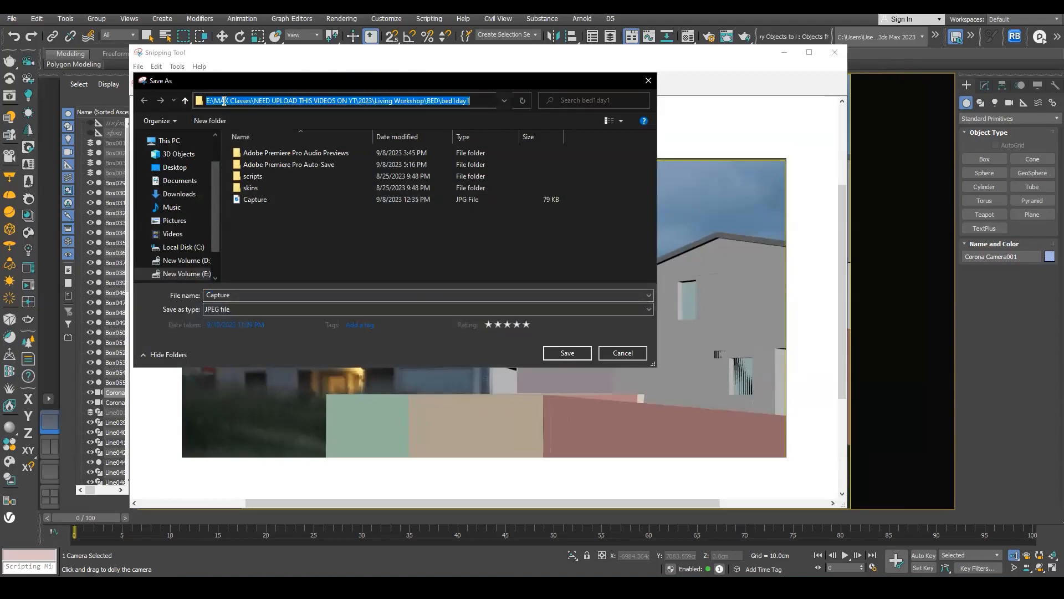
left_click(183, 101)
double_click(257, 164)
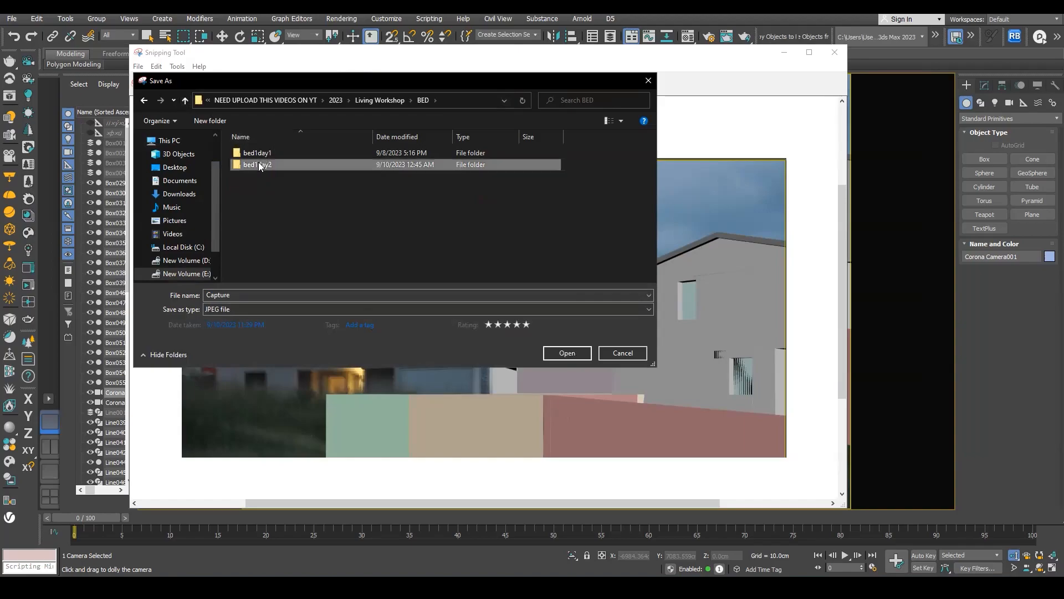
left_click(252, 294)
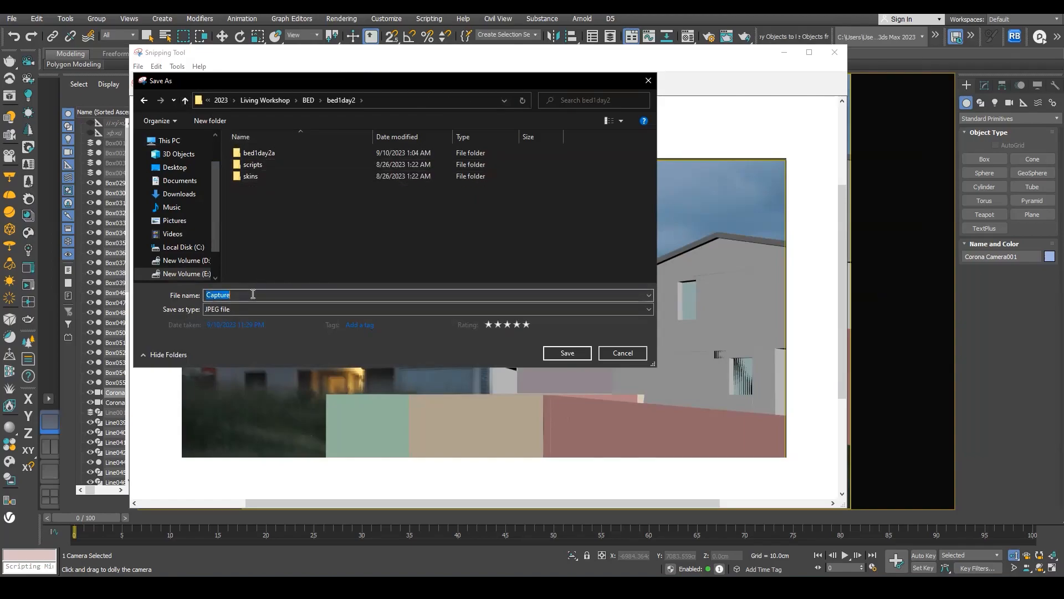
left_click(253, 293)
left_click_drag(253, 292, 193, 295)
type("11")
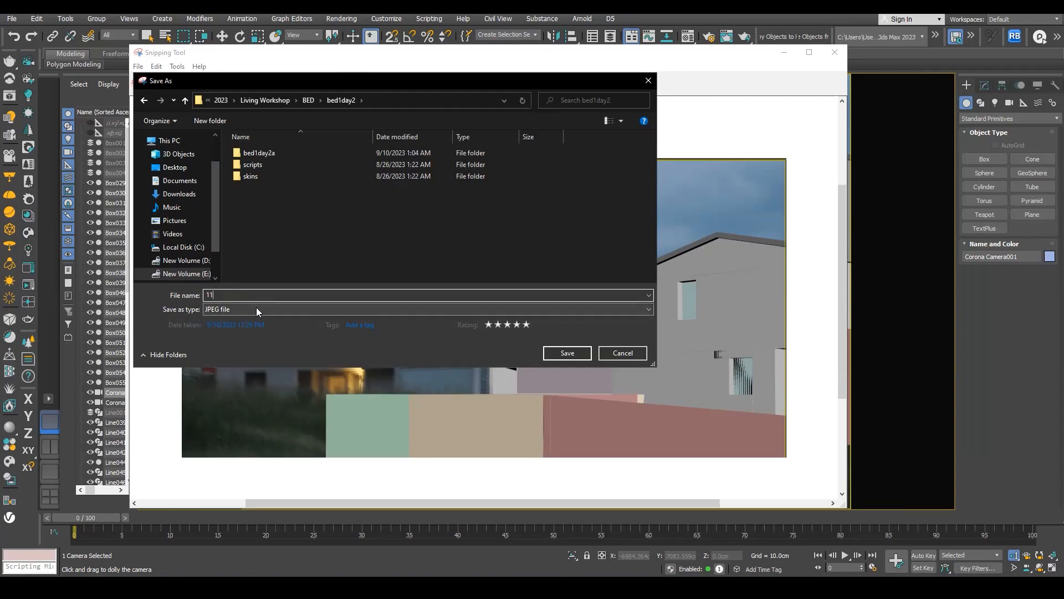
left_click(401, 100)
key("ctrl+c")
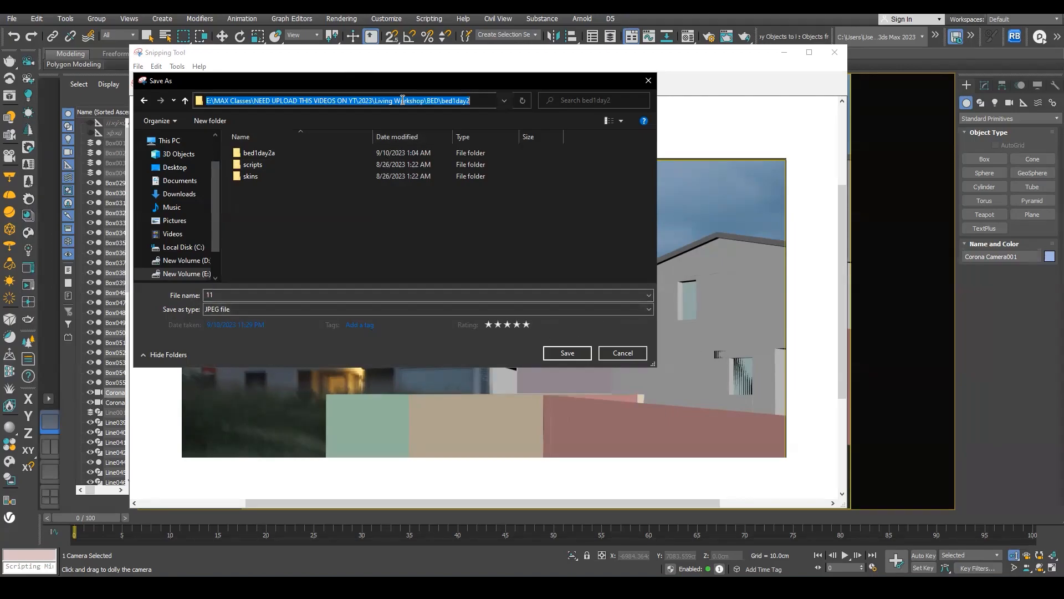
left_click(565, 351)
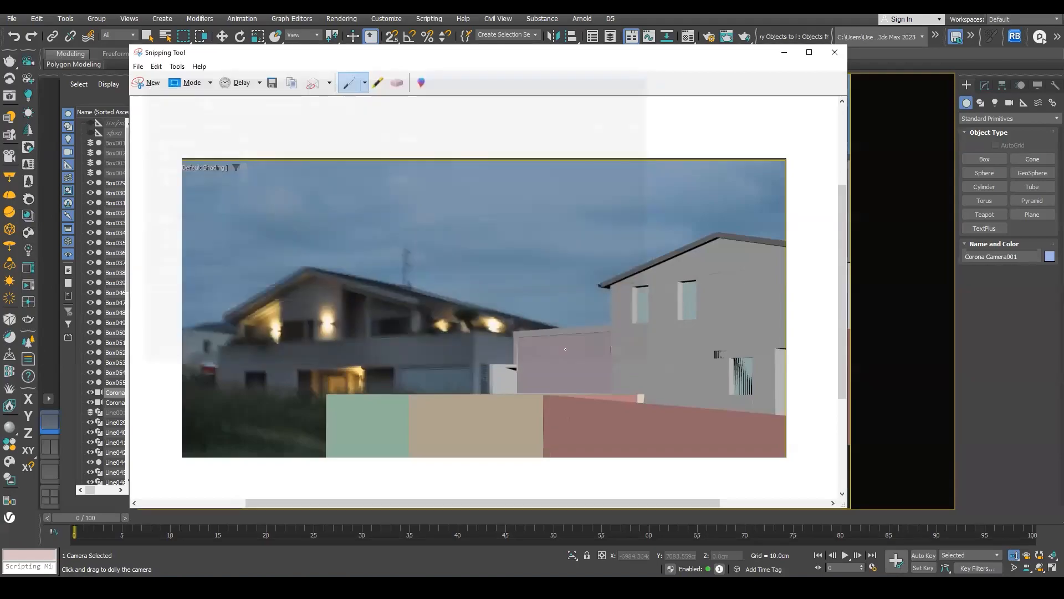
Switch to Gmail in the browser, leave the photo preview and open the email with the subject "insert"
scroll(544, 287, "down", 2)
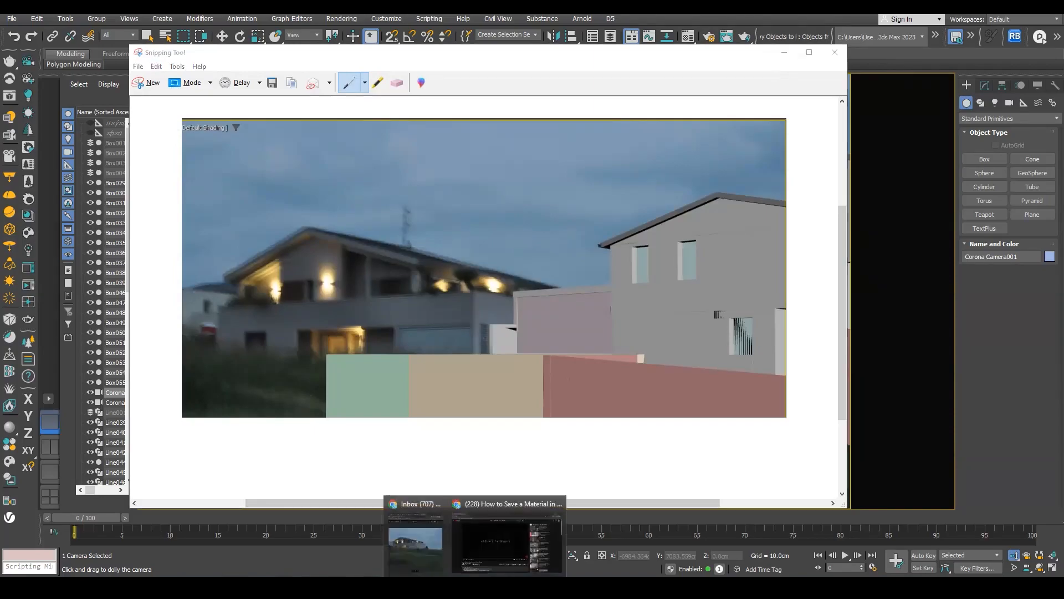
left_click(396, 539)
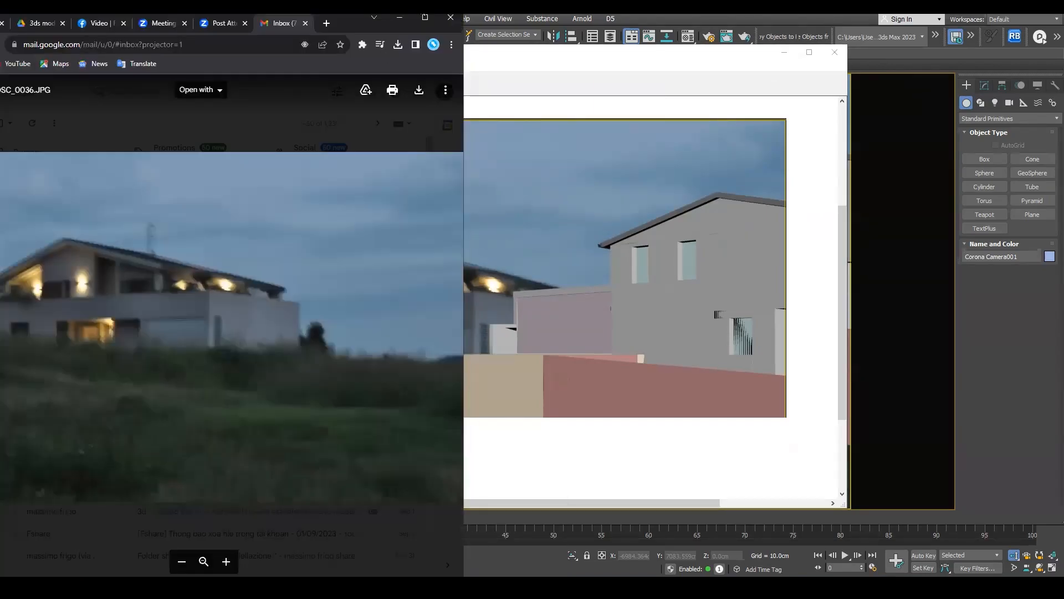
left_click(425, 17)
left_click(18, 76)
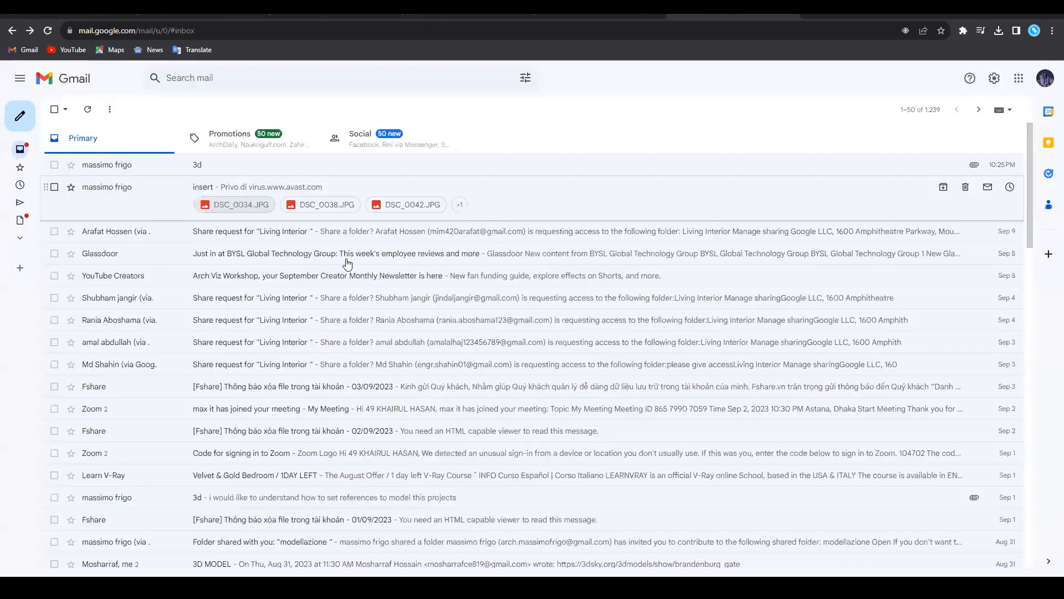
left_click(168, 206)
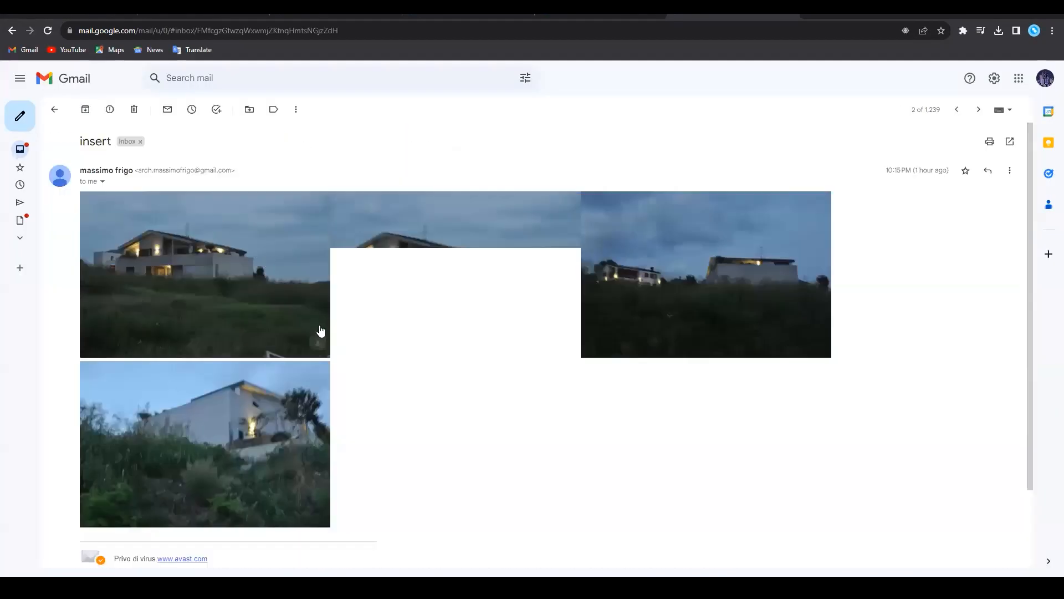
Reply to the email with 11.JPG attached from the copied bed1day2 folder path, and send it
scroll(318, 388, "down", 3)
left_click(114, 515)
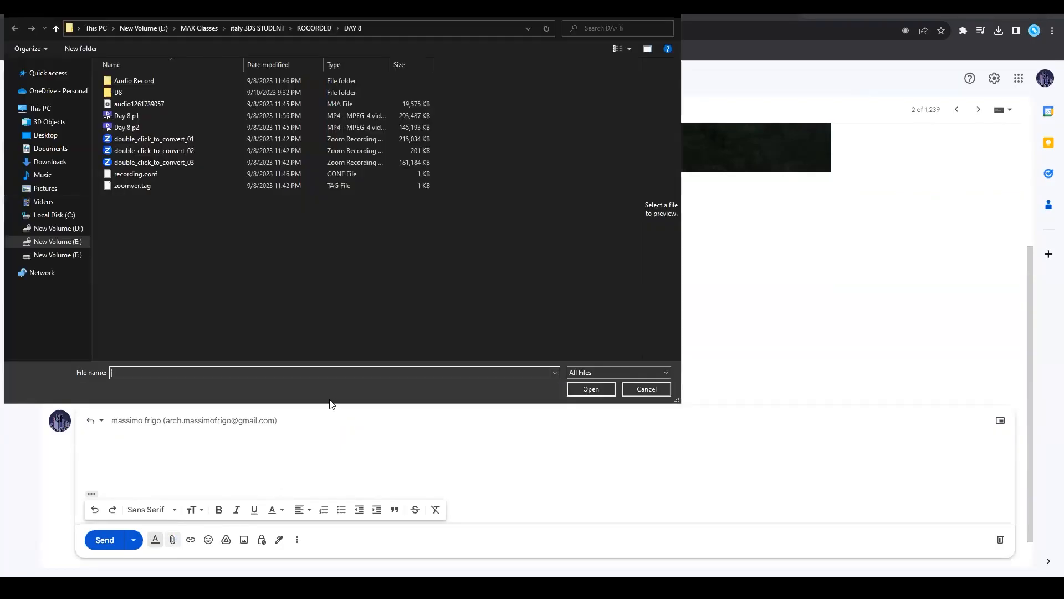
key("ctrl+v")
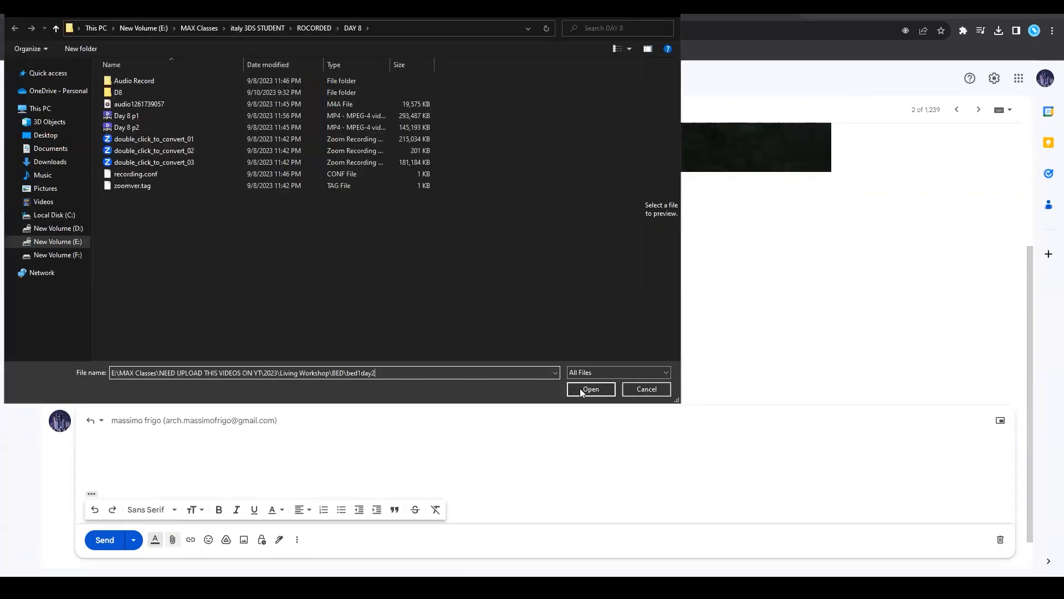
left_click(597, 389)
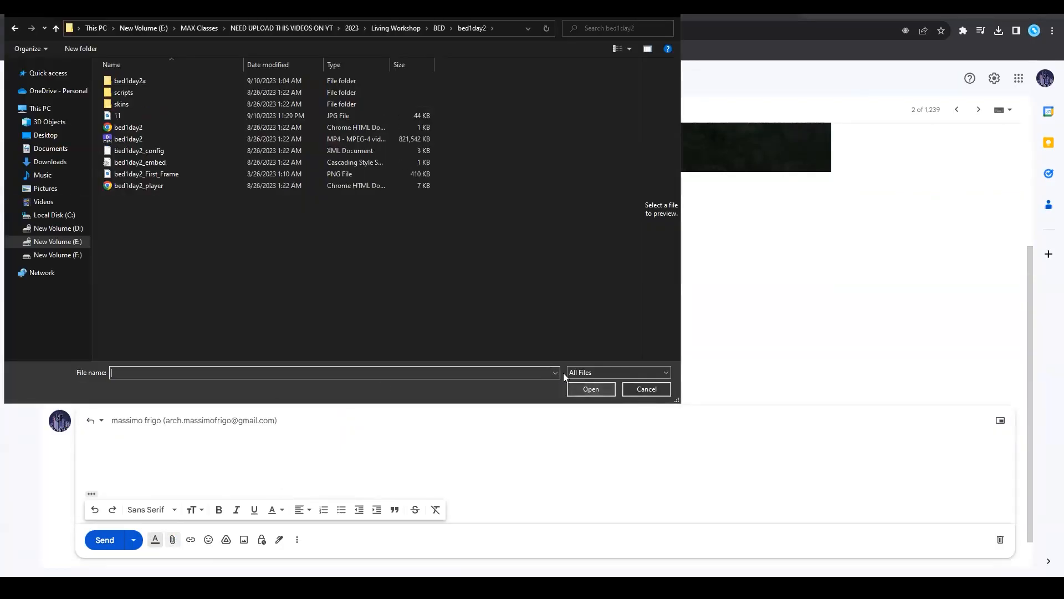
double_click(123, 115)
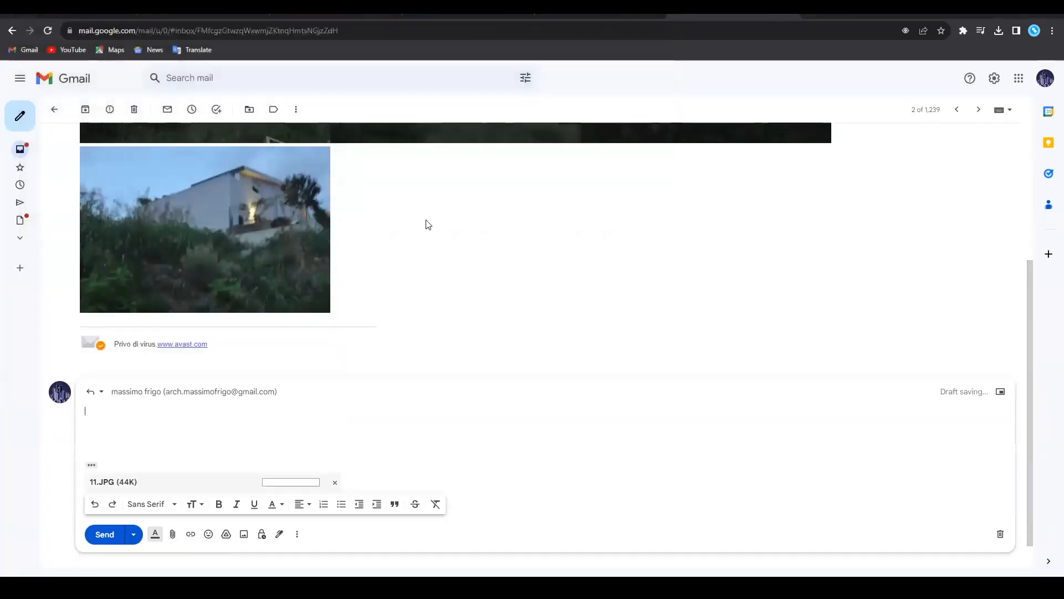
left_click(104, 534)
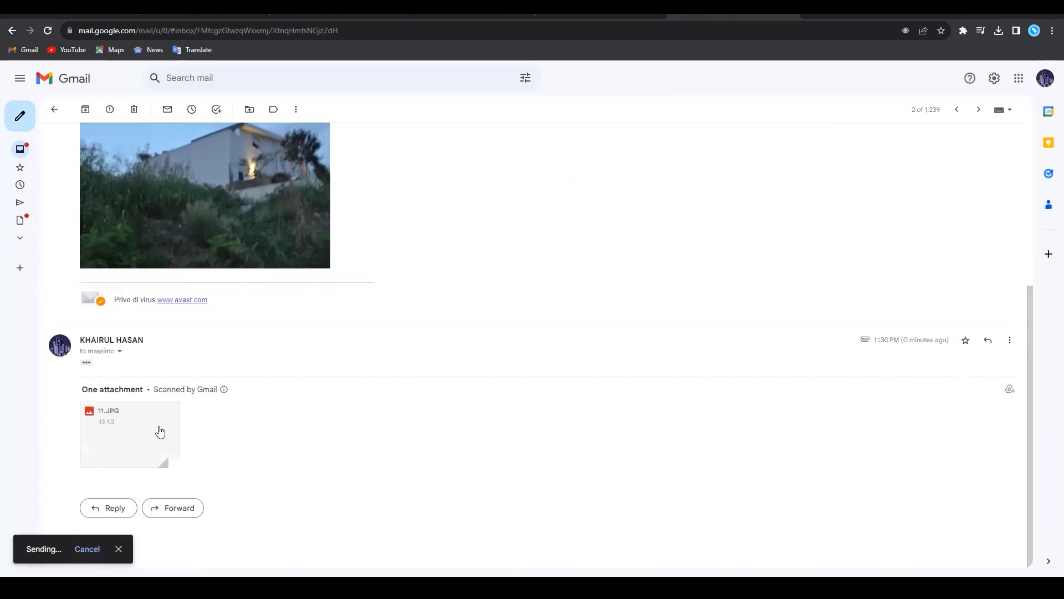
Preview the 11.JPG attachment in the sent reply
left_click(129, 430)
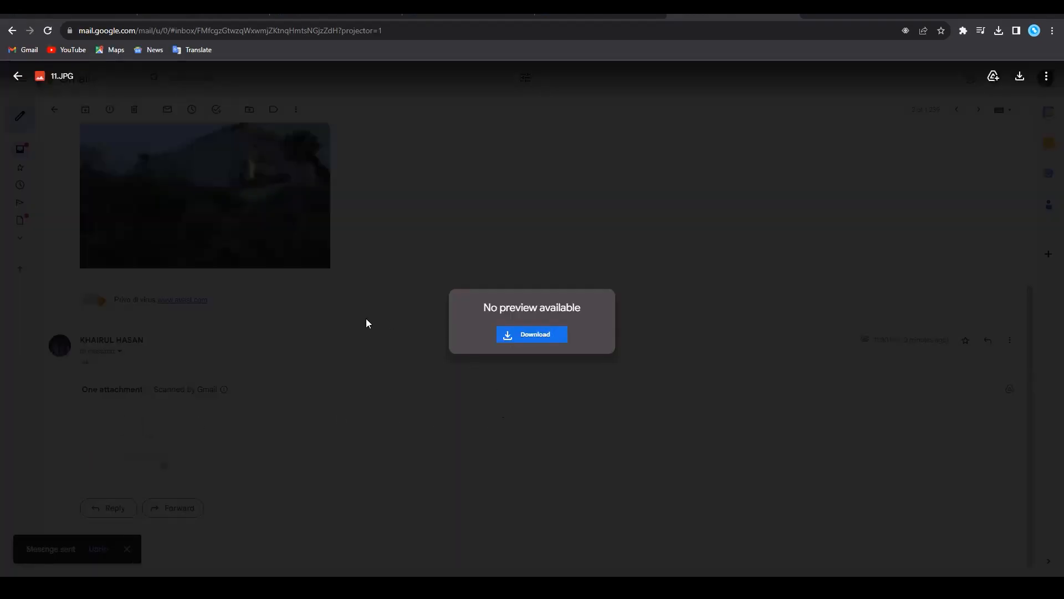
left_click(326, 317)
left_click(140, 432)
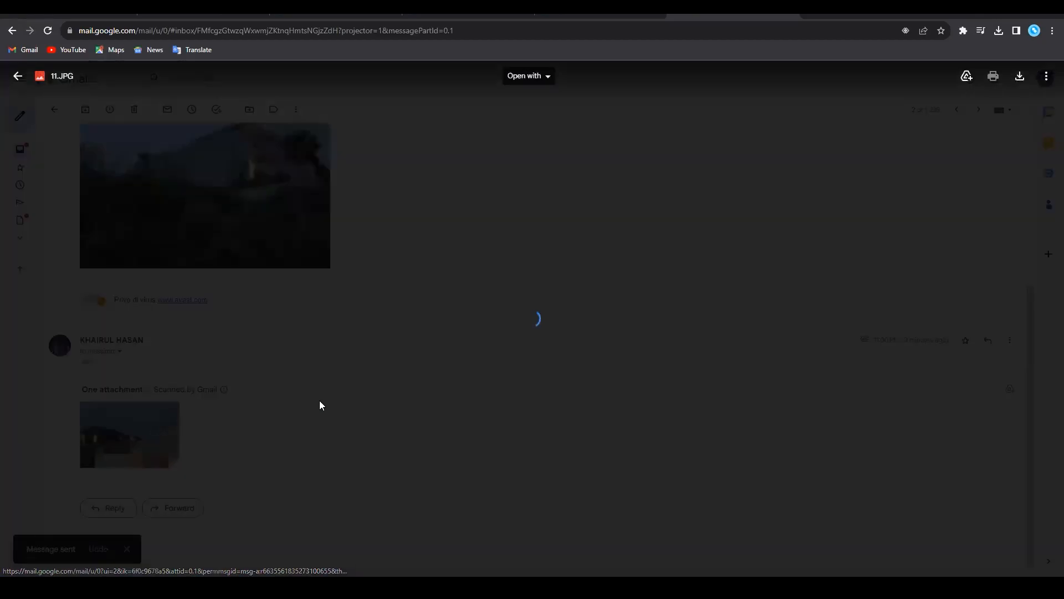
scroll(666, 344, "up", 3)
scroll(671, 343, "down", 3)
scroll(674, 349, "up", 3)
scroll(674, 349, "down", 3)
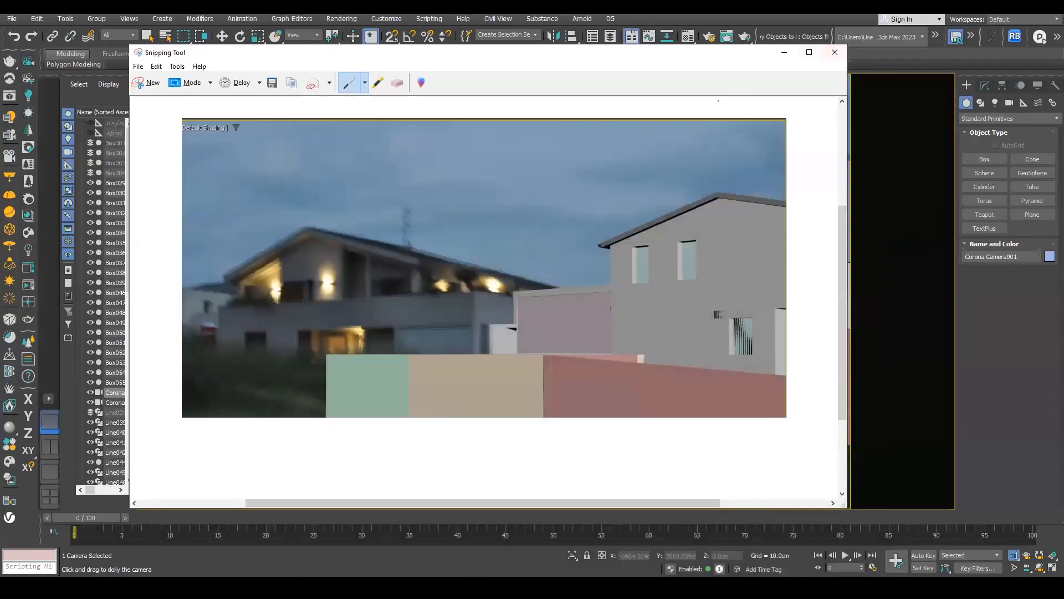
Minimize the Snipping Tool and maximize the Perspective view, framing the house from its pool side
left_click(783, 53)
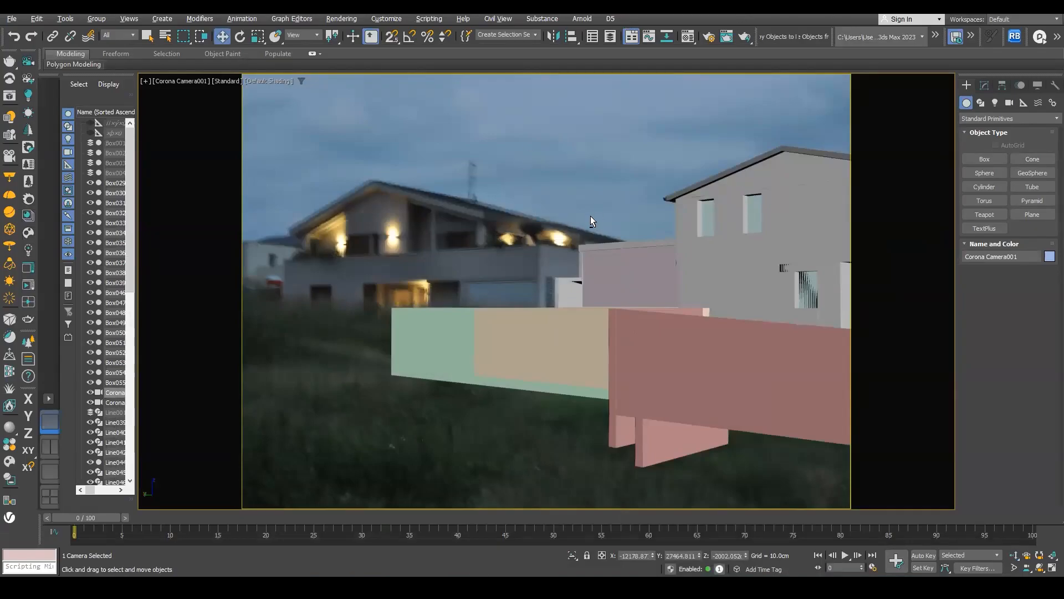
key("alt+w")
scroll(639, 360, "down", 3)
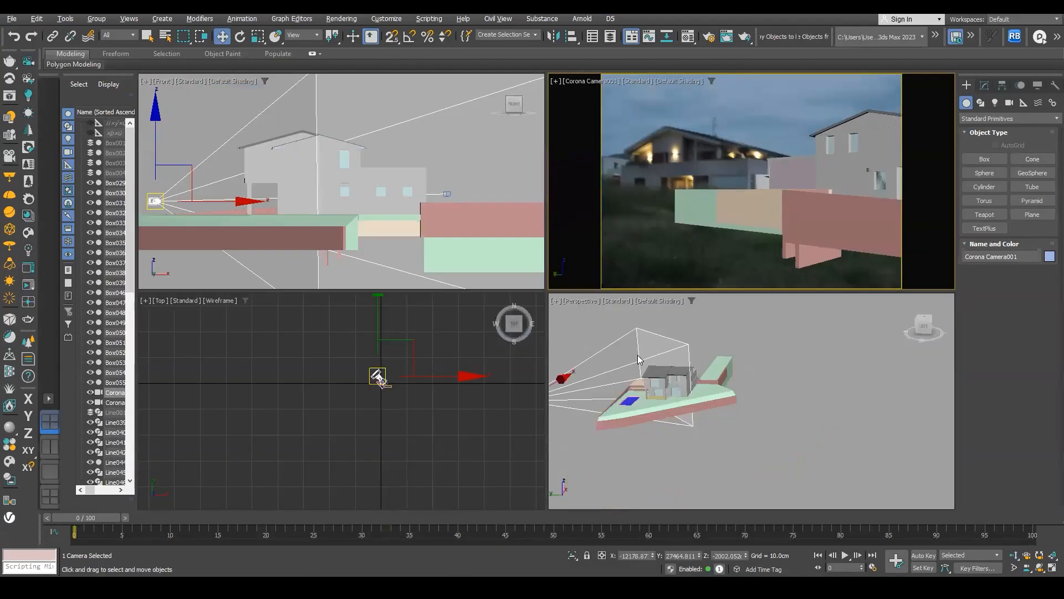
scroll(642, 356, "up", 6)
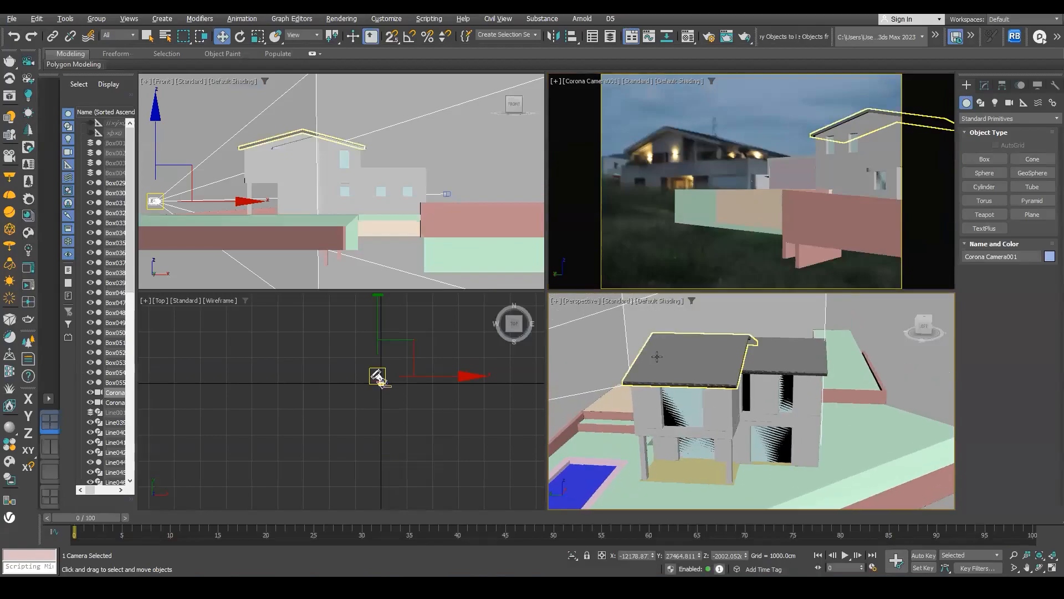
key("alt+w")
scroll(660, 357, "down", 4)
middle_click_drag(660, 358, 688, 364, "alt")
middle_click_drag(568, 368, 580, 400, "alt")
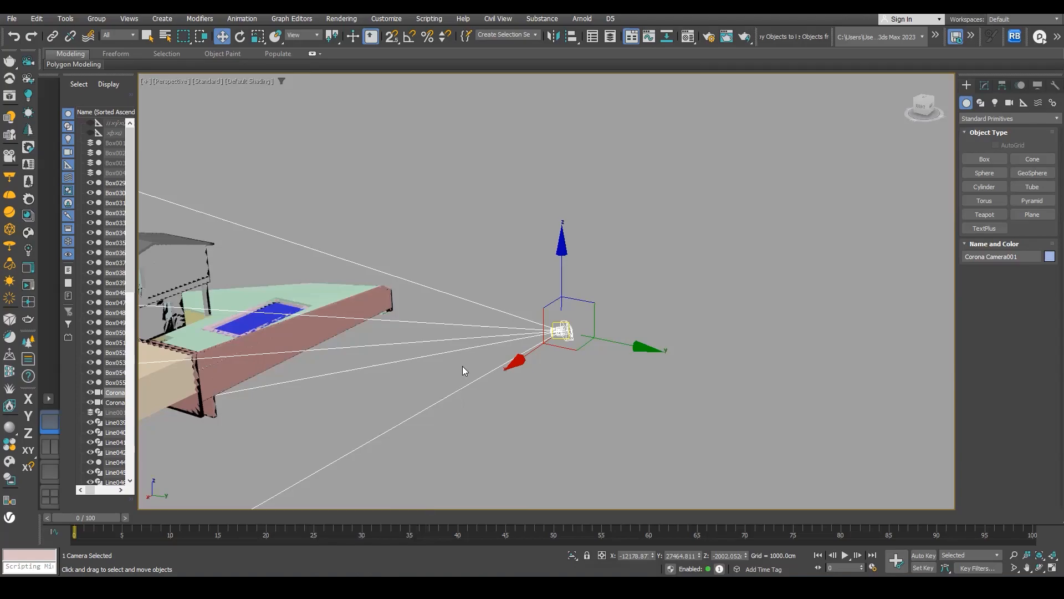
middle_click_drag(465, 370, 587, 349)
scroll(593, 250, "up", 5)
middle_click_drag(593, 249, 480, 223)
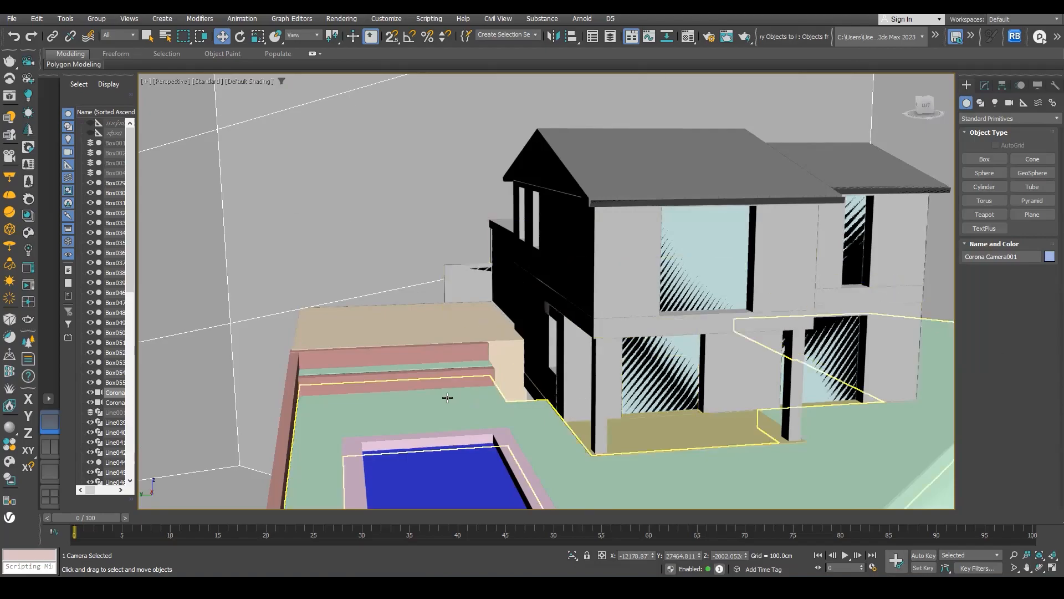
Select the glass panel in the large upper-floor window opening and examine its modifier stack
left_click(681, 293)
scroll(610, 300, "up", 5)
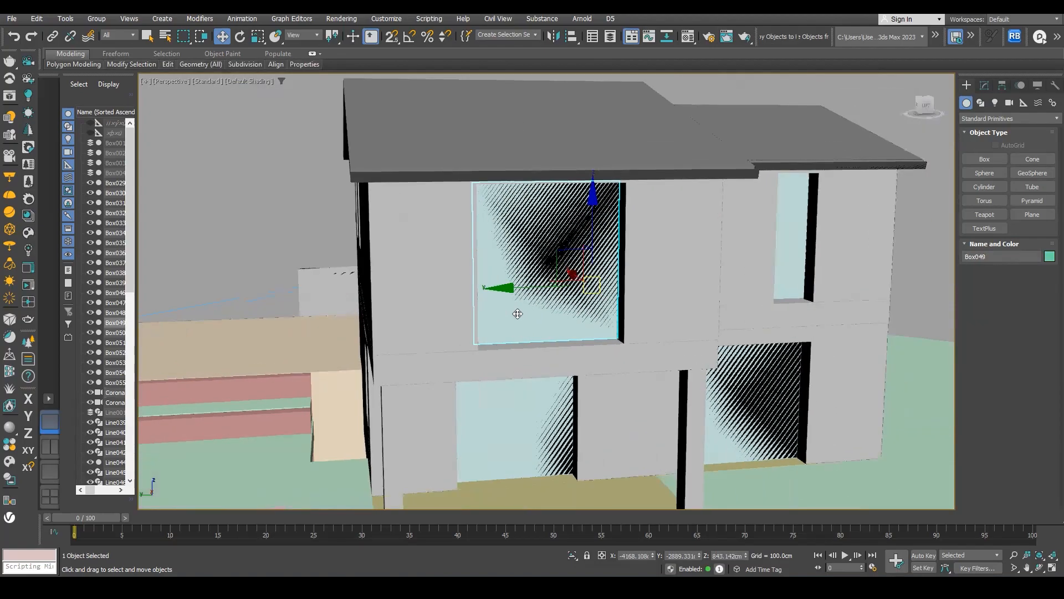
scroll(517, 314, "up", 3)
mouse_move(550, 304)
middle_mouse_down("alt")
mouse_move(581, 320)
mouse_move(570, 300)
mouse_move(525, 292)
mouse_move(563, 310)
mouse_move(486, 297)
middle_mouse_up("alt")
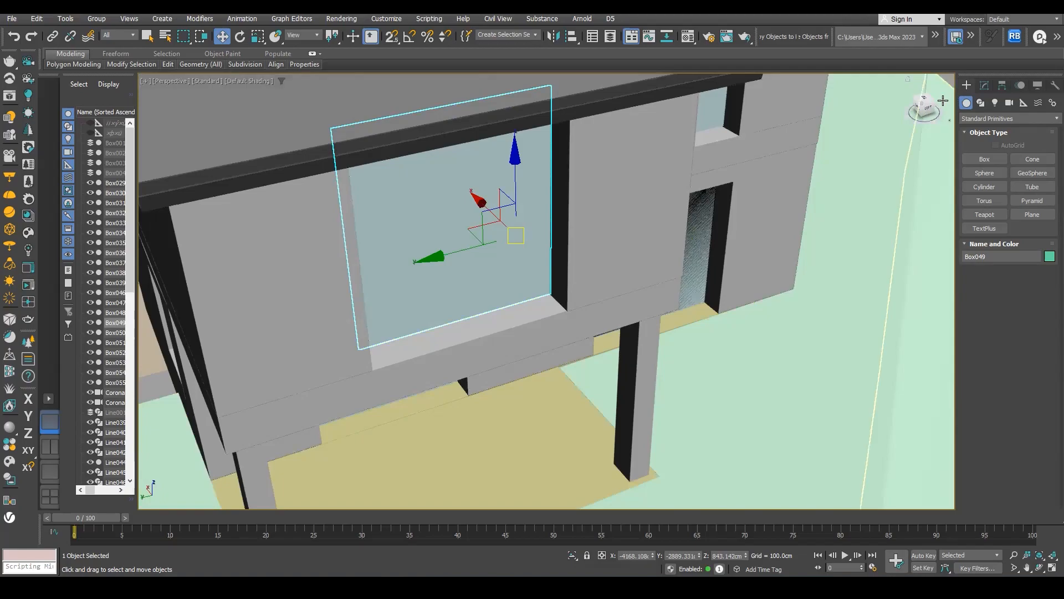
left_click(984, 85)
left_click(966, 86)
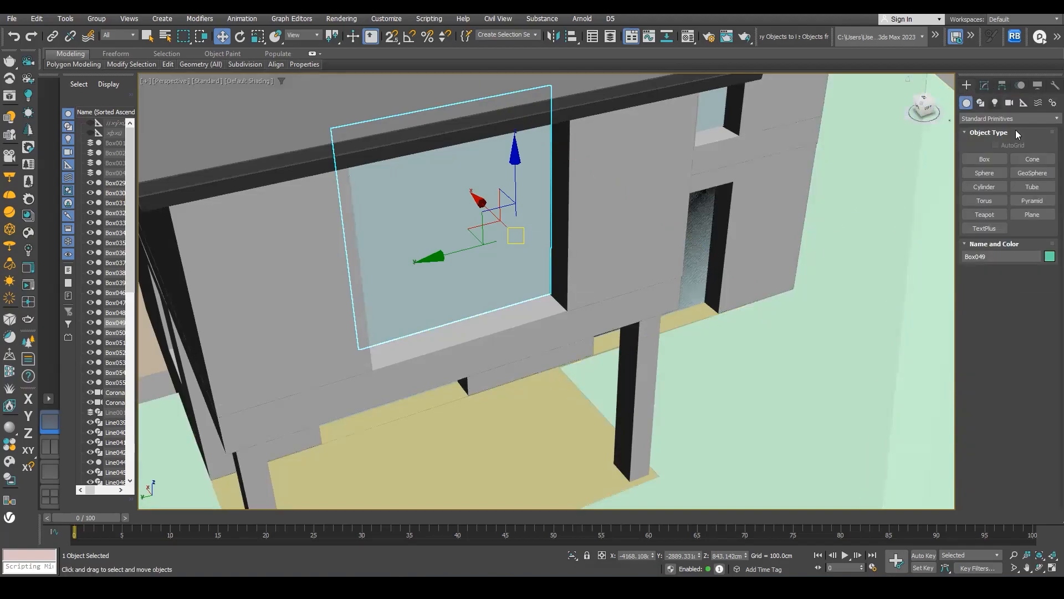
left_click(984, 85)
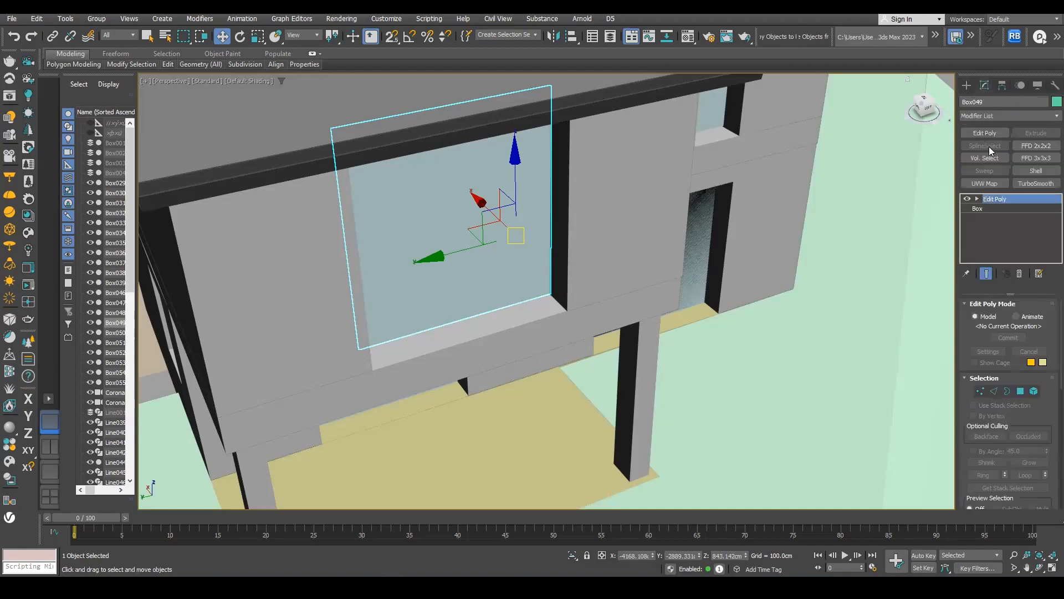
left_click(967, 86)
Choose the Sliding window object type and set snapping to 3D vertex snap
left_click(985, 118)
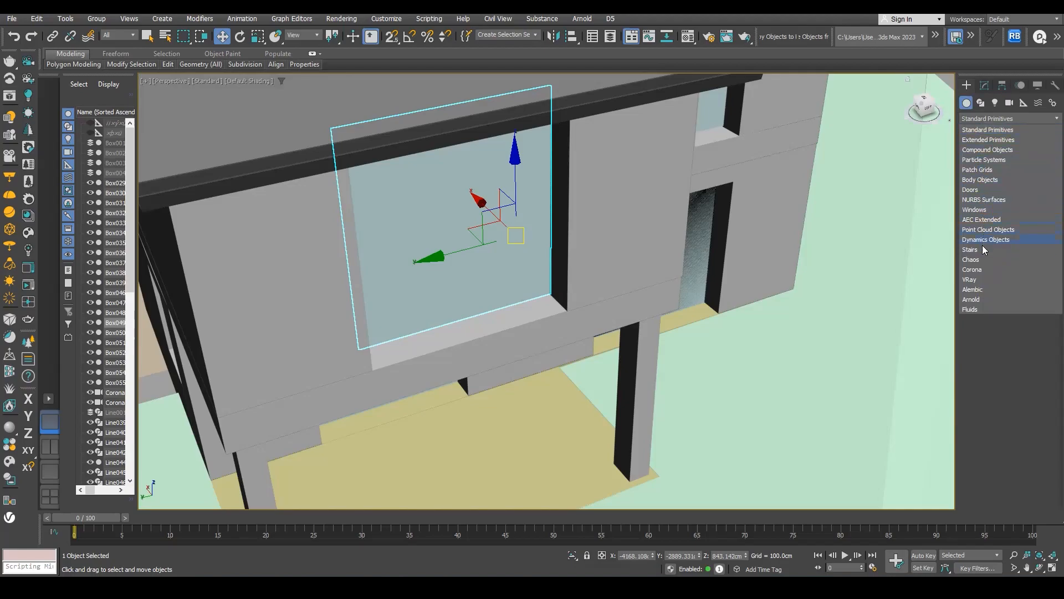
left_click(980, 209)
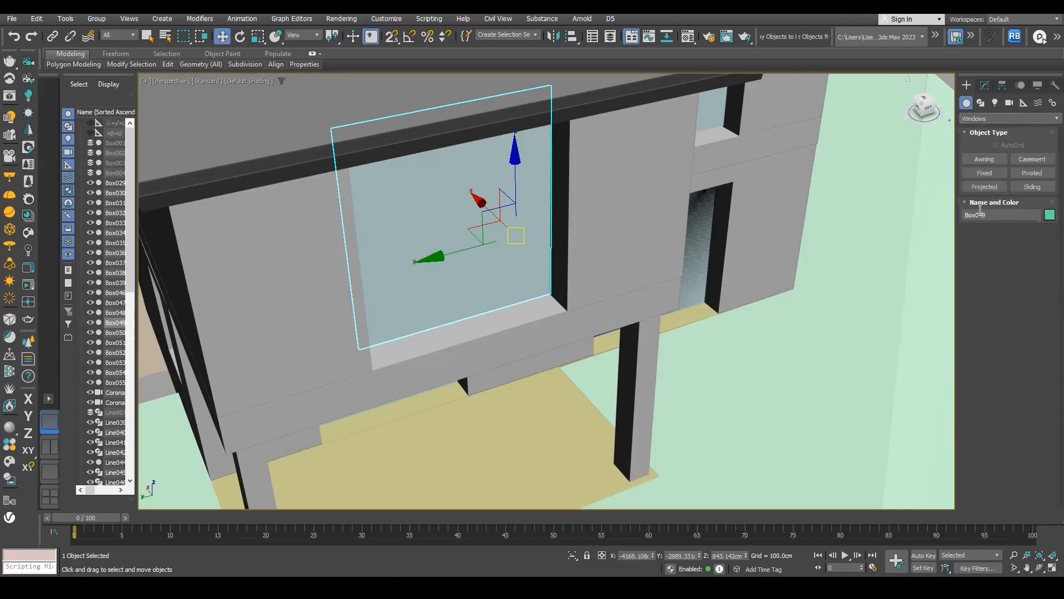
left_click(1032, 187)
key("s")
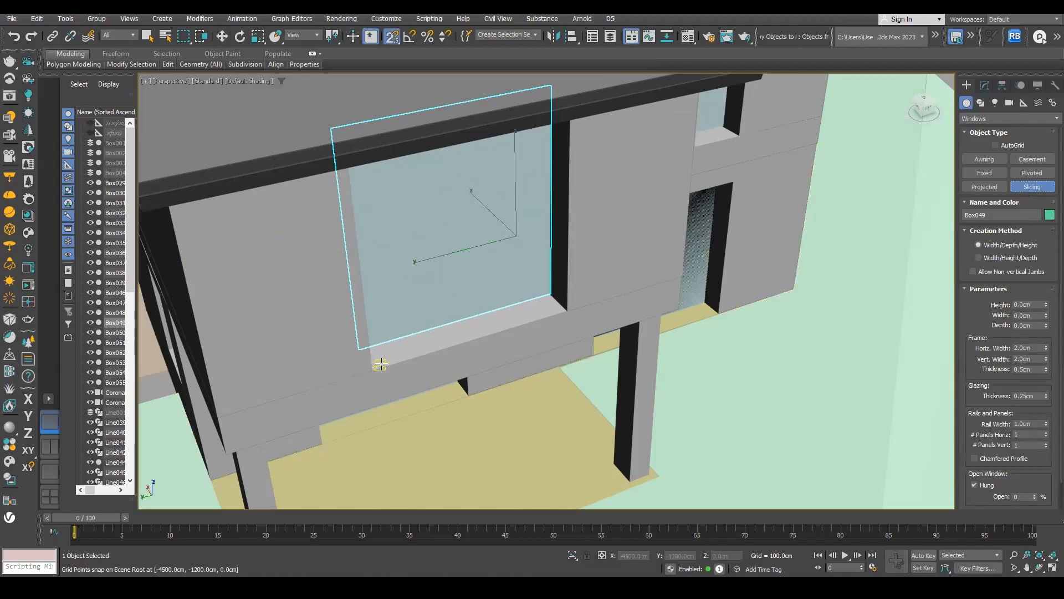
right_click(392, 37)
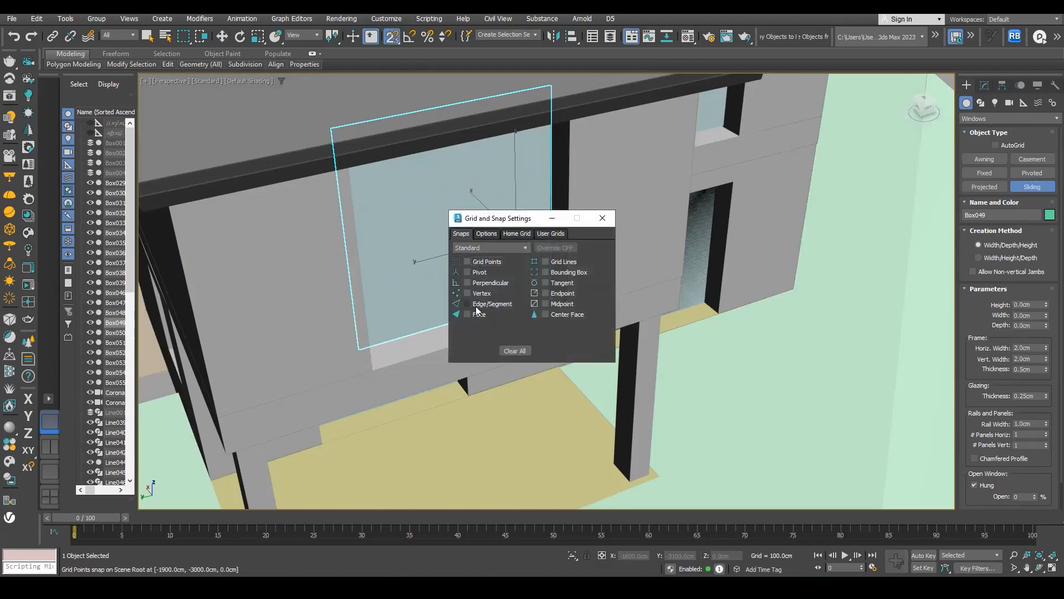
left_click(602, 217)
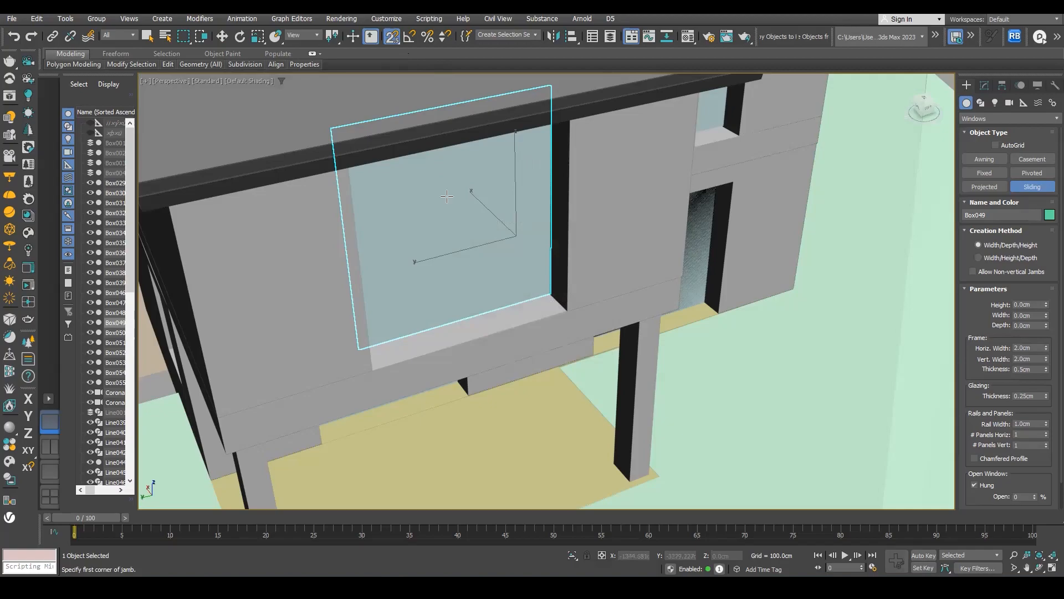
scroll(445, 191, "up", 3)
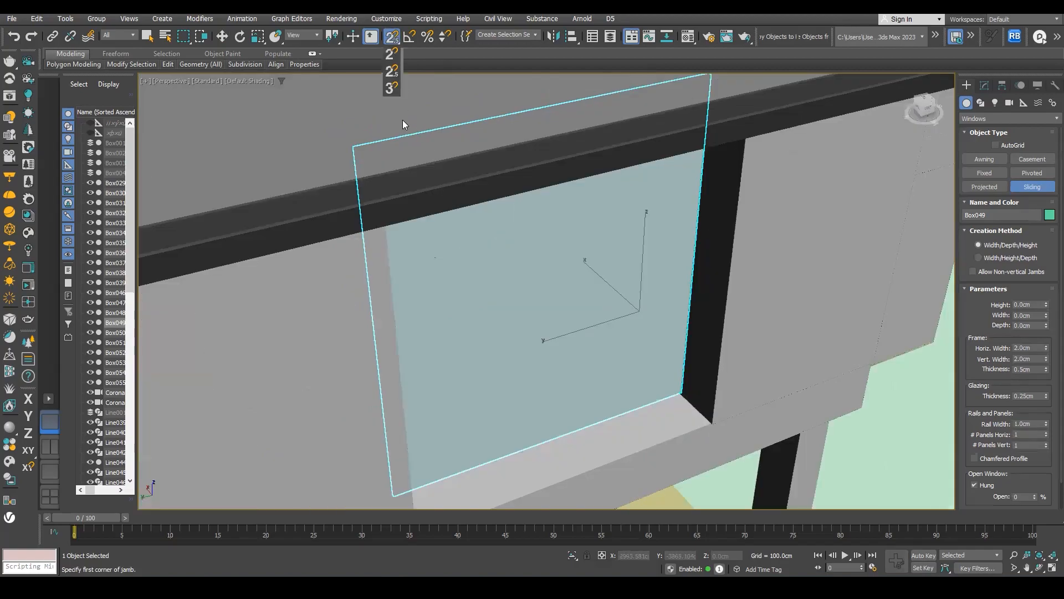
left_click(392, 88)
Draw the sliding window in the large upper-floor opening, 2200 cm wide, about 396 cm deep and about 2400 cm high
middle_click_drag(402, 471, 323, 390)
left_click_drag(333, 448, 637, 347)
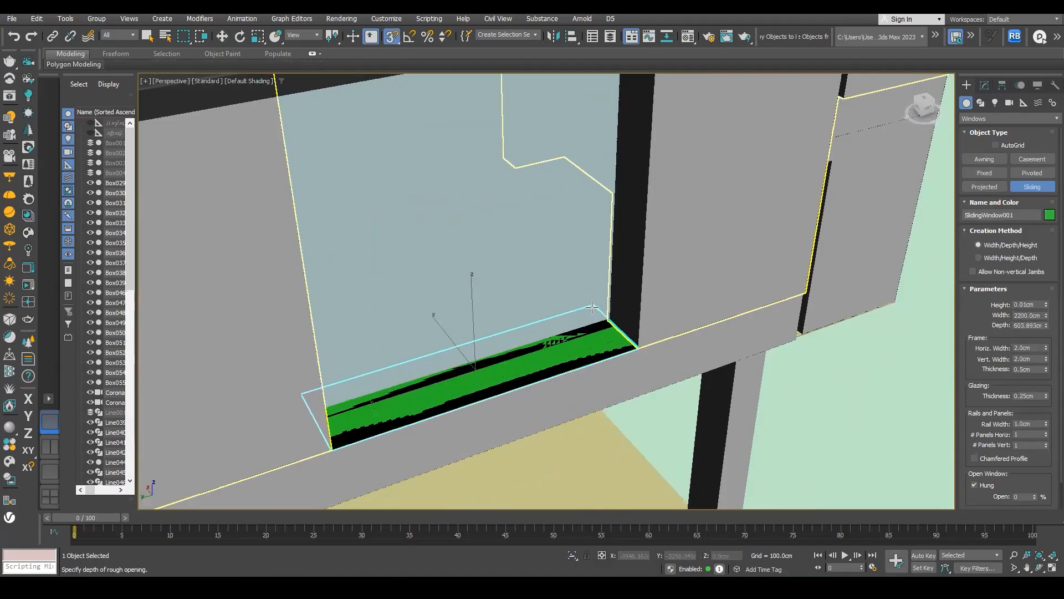
left_click(609, 320)
middle_click_drag(610, 224, 597, 344)
scroll(602, 283, "down", 3)
middle_click_drag(608, 241, 584, 259, "alt")
left_click(616, 201)
key("w")
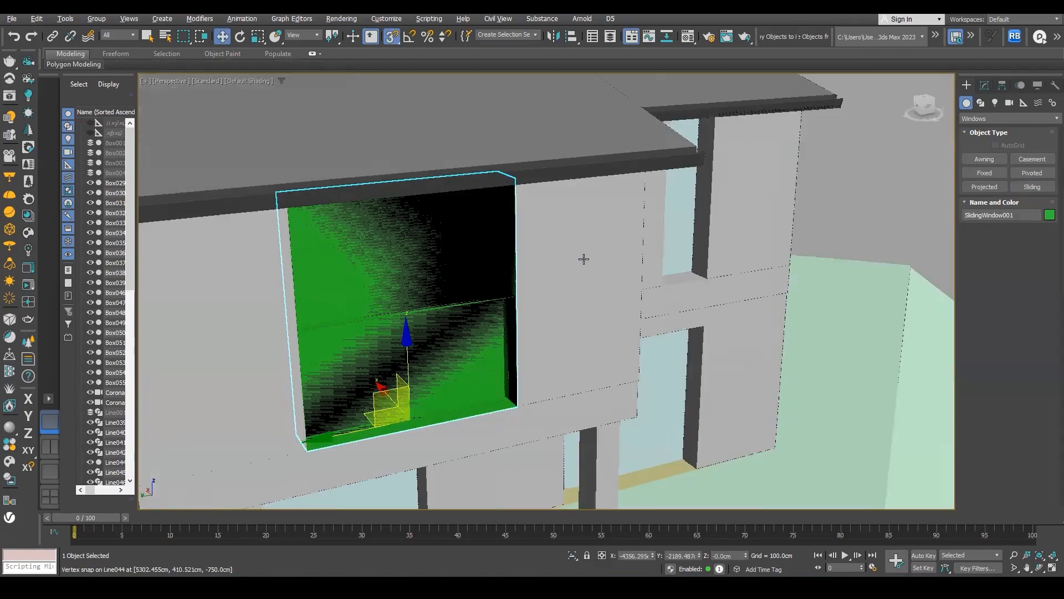
Widen the parameter area and set the sliding window's glazing thickness to 0.59 cm and rail width to 2.82 cm
left_click(984, 84)
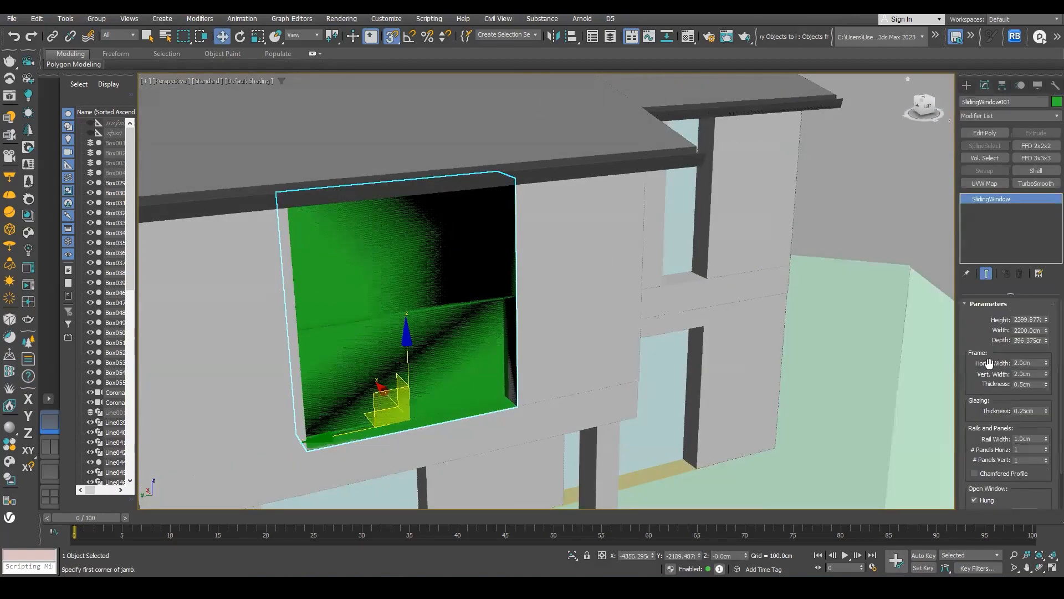
scroll(506, 373, "up", 5)
scroll(516, 366, "down", 5)
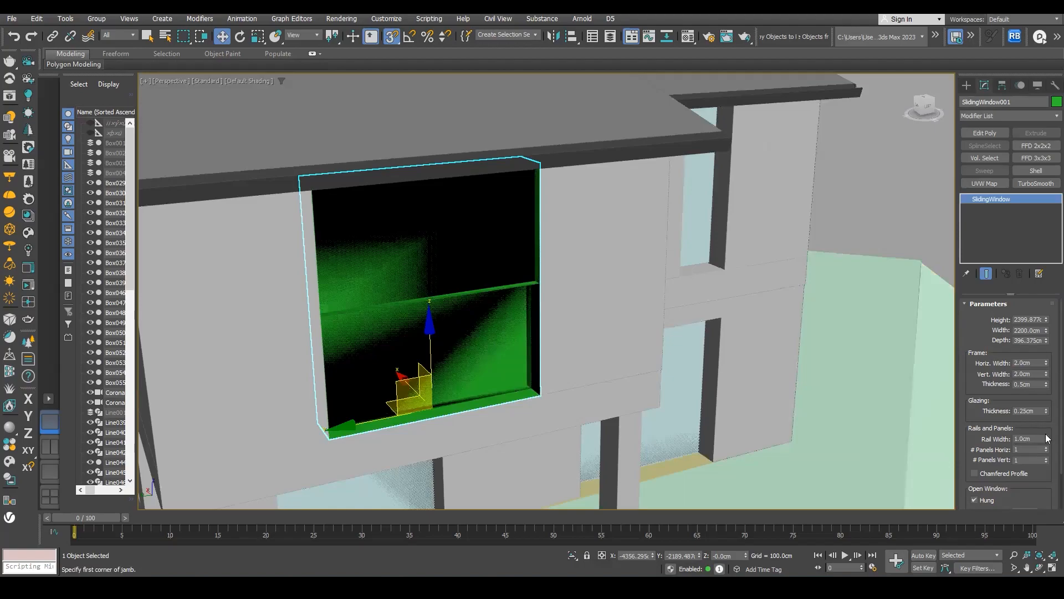
left_click_drag(1046, 411, 1043, 388)
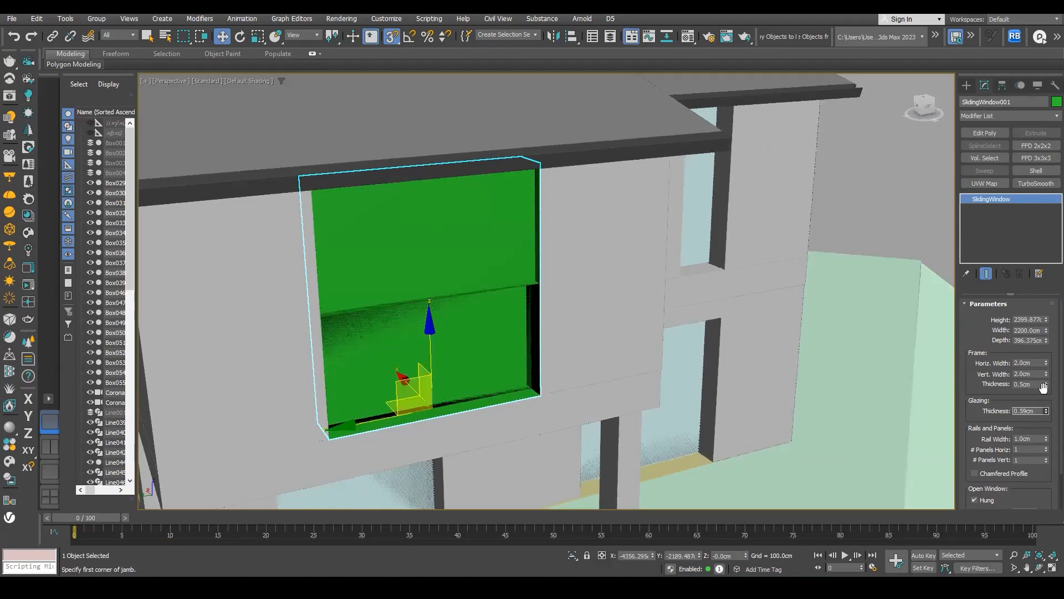
left_click_drag(969, 456, 971, 361)
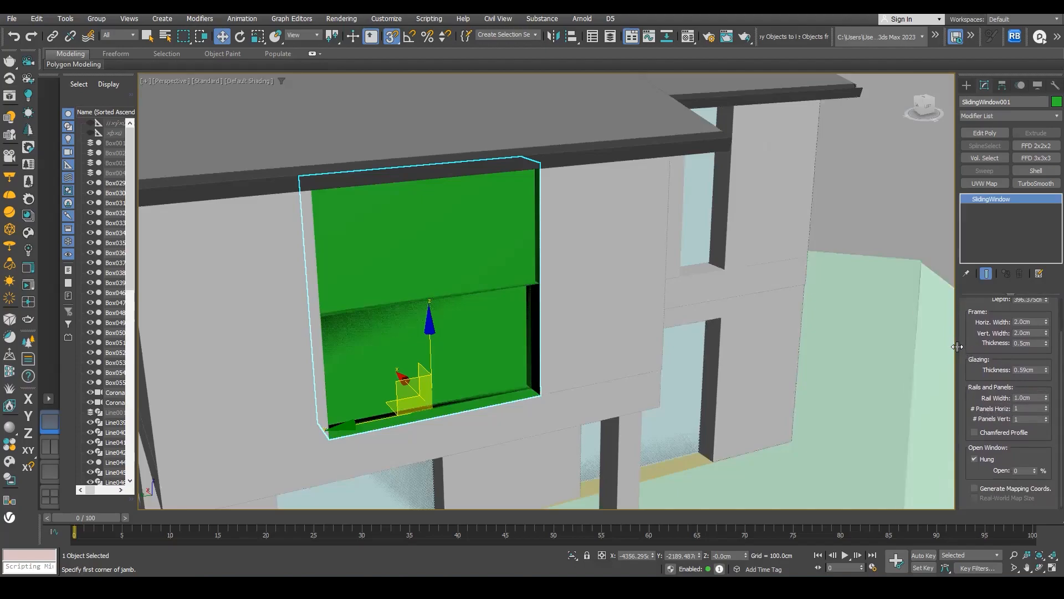
left_click_drag(957, 349, 715, 341)
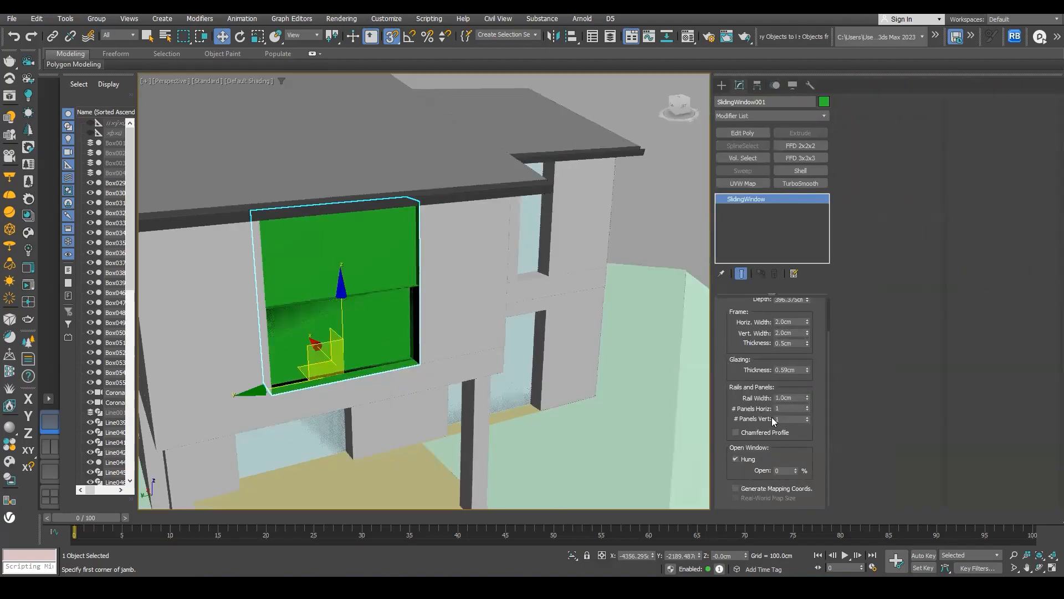
left_click_drag(806, 396, 784, 301)
left_click_drag(730, 371, 746, 456)
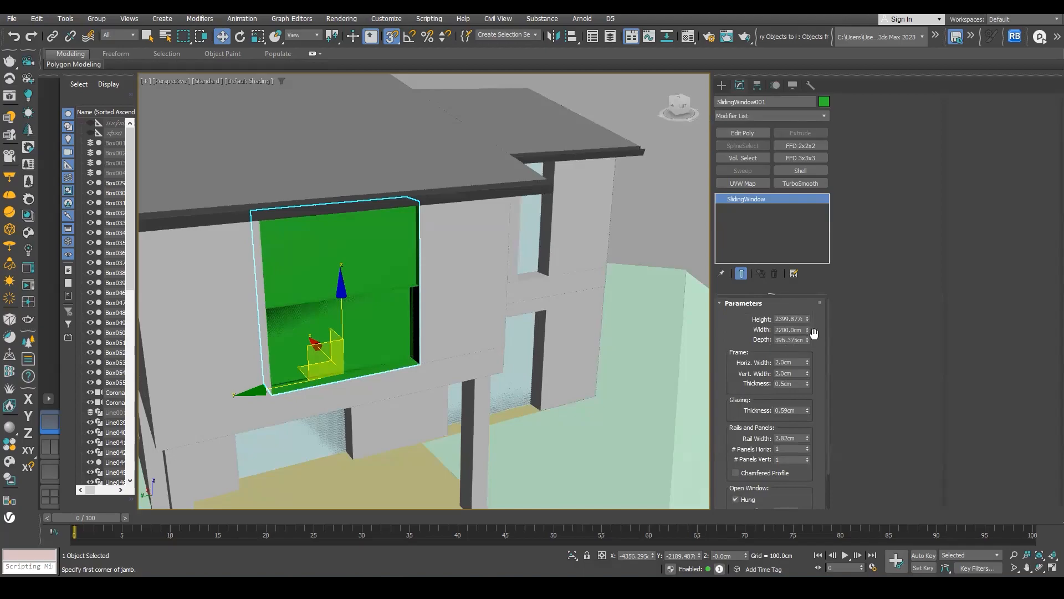
Set the window's depth to 241.789 cm and its frame to 10.54 cm horizontal width, 8.84 cm vertical width and 8.09 cm thickness
left_click_drag(807, 340, 807, 347)
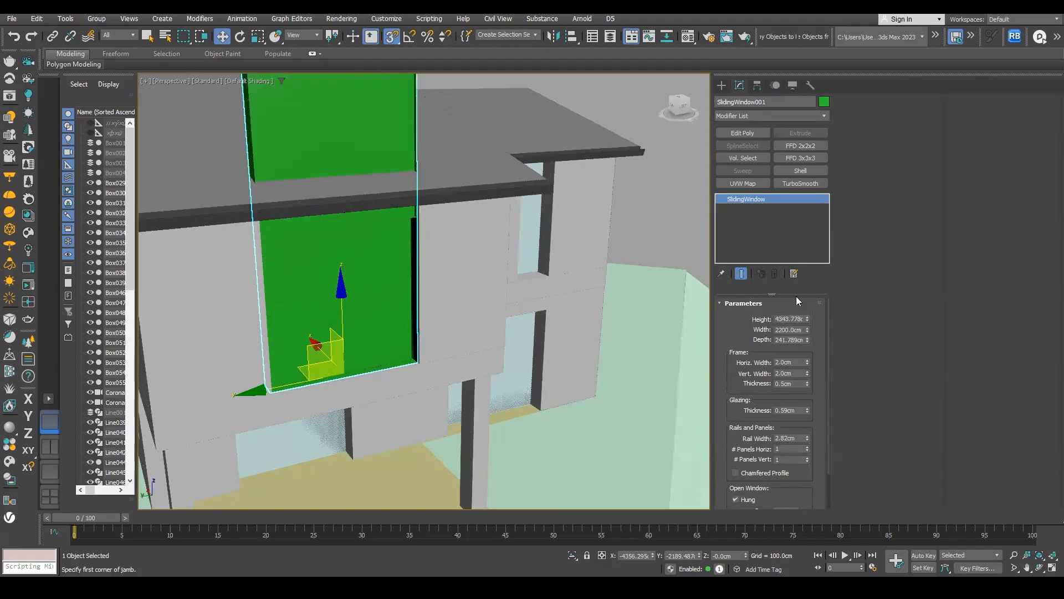
left_click_drag(806, 360, 801, 119)
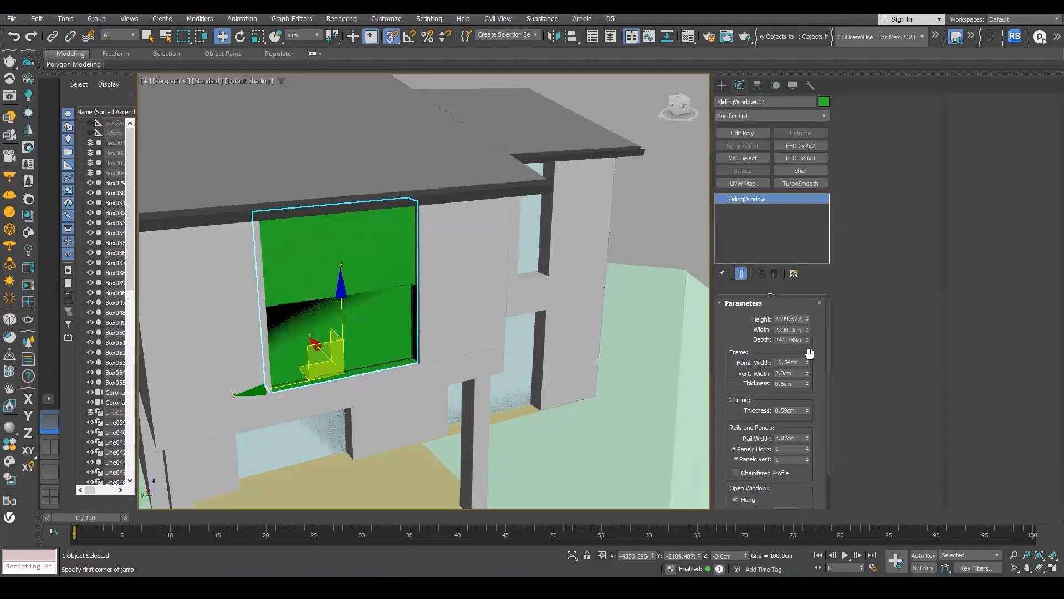
left_click_drag(808, 370, 795, 273)
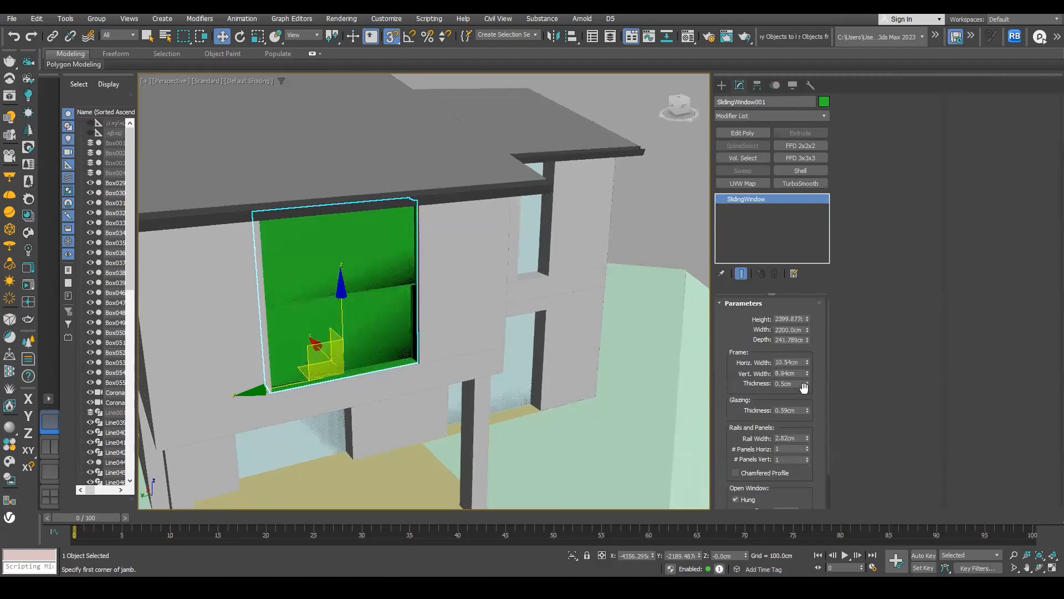
left_click_drag(808, 384, 785, 524)
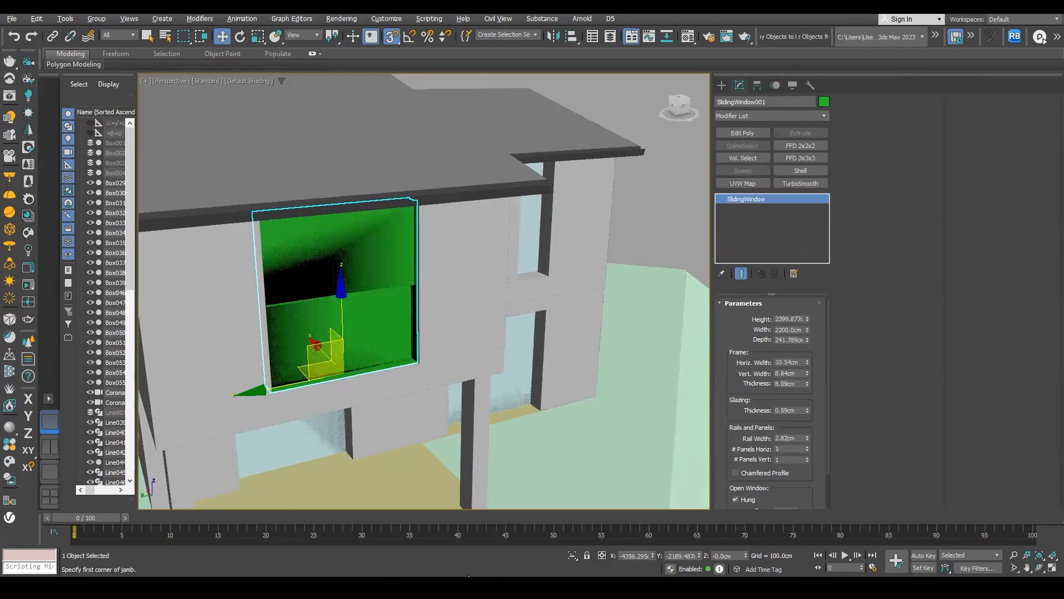
Isolate the window and set frame thickness 16.342 cm, vertical frame width 13.437 cm, glazing thickness 1.36 cm and rail width 4.258 cm
key("alt+q")
mouse_move(390, 502)
middle_mouse_down("alt")
mouse_move(421, 501)
mouse_move(464, 396)
mouse_move(487, 397)
mouse_move(492, 375)
mouse_move(549, 379)
middle_mouse_up("alt")
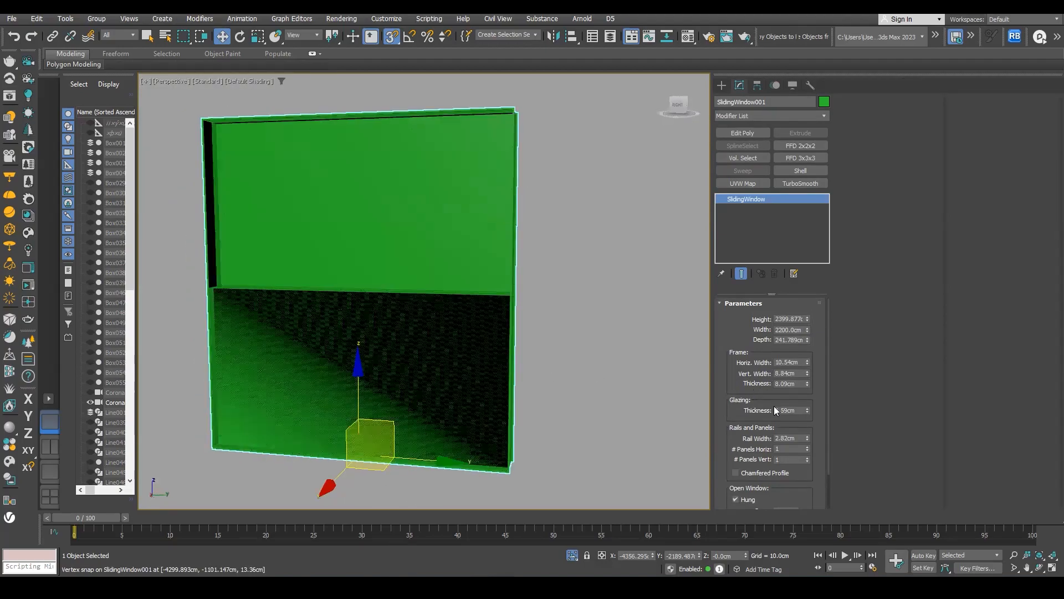
left_click_drag(806, 382, 805, 323)
left_click_drag(808, 371, 803, 337)
left_click_drag(807, 410, 807, 401)
left_click_drag(807, 438, 807, 414)
mouse_move(361, 355)
middle_mouse_down("alt")
mouse_move(362, 378)
mouse_move(372, 366)
middle_mouse_up("alt")
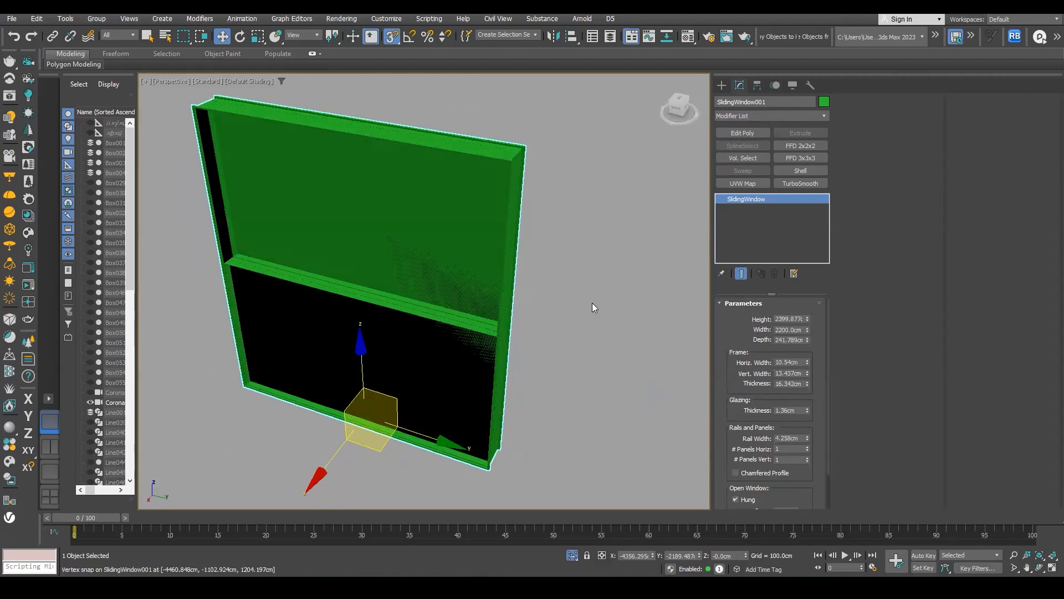
left_click_drag(735, 325, 748, 273)
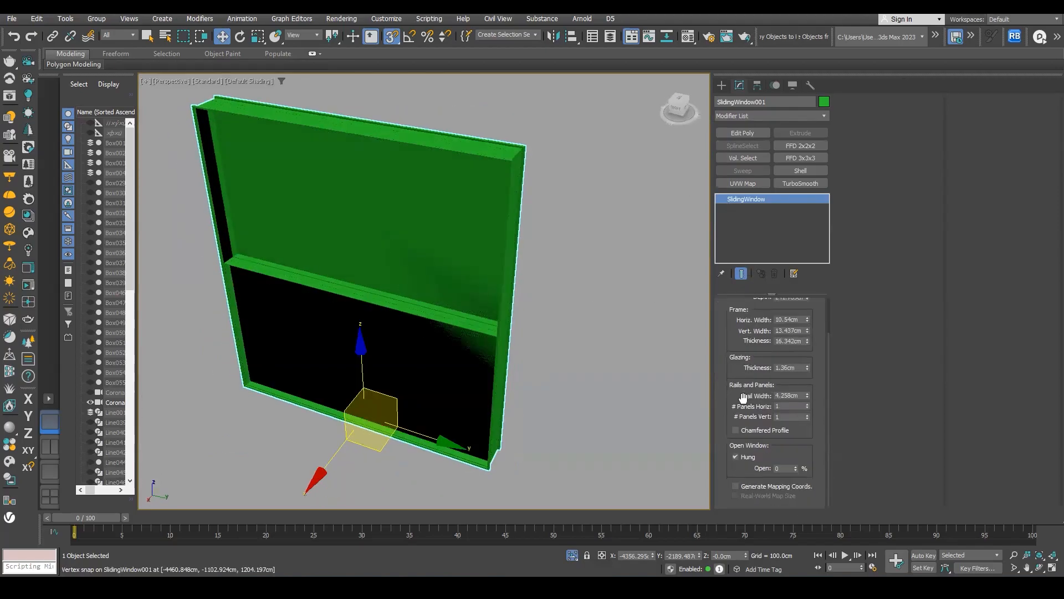
left_click_drag(722, 315, 718, 410)
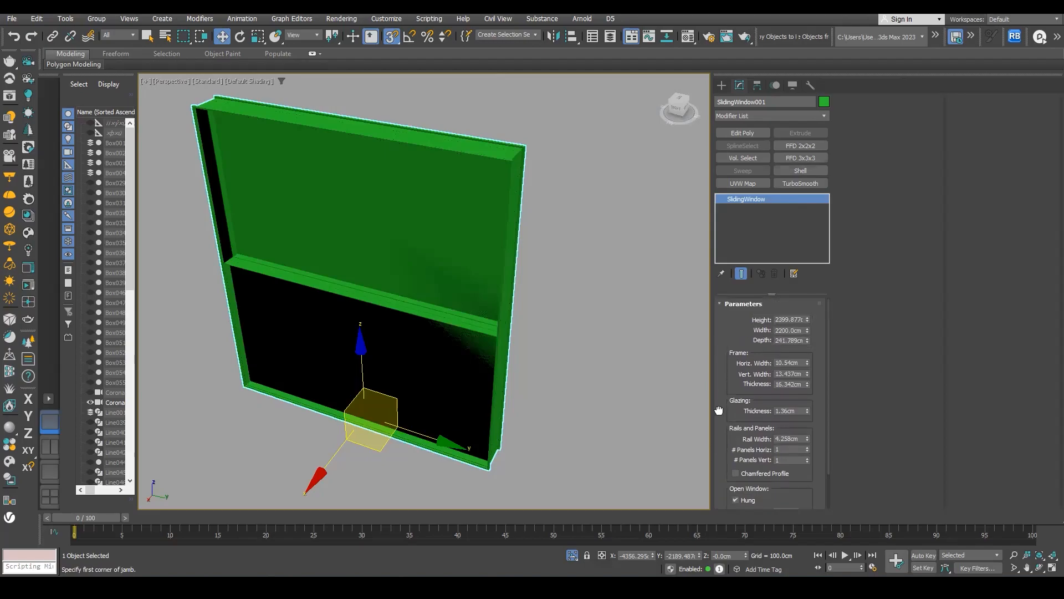
scroll(503, 304, "up", 10)
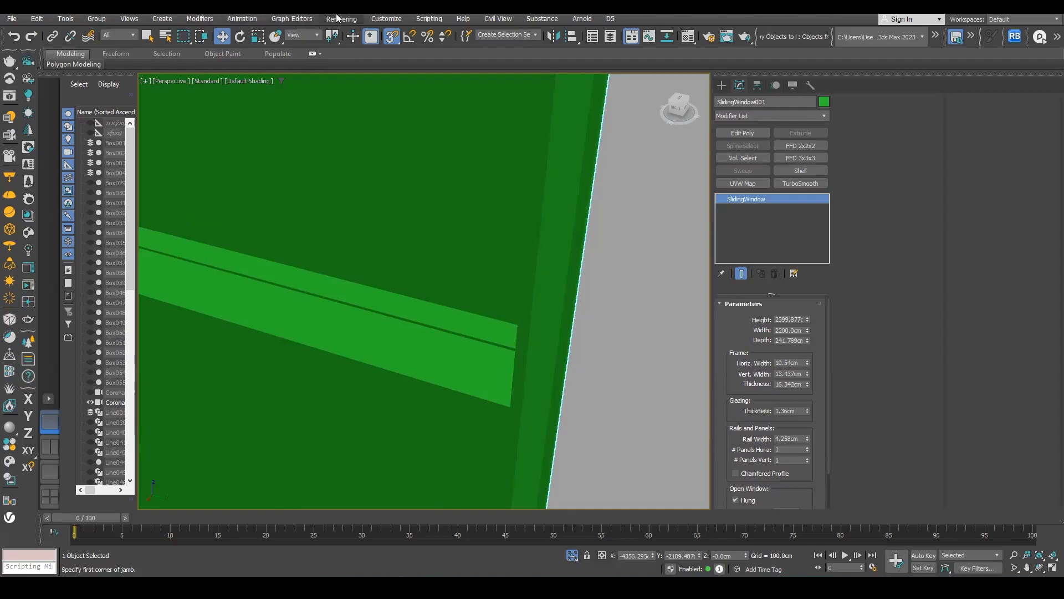
Check the display unit scale and the system unit setup, keeping both in centimeters
left_click(387, 18)
left_click(388, 217)
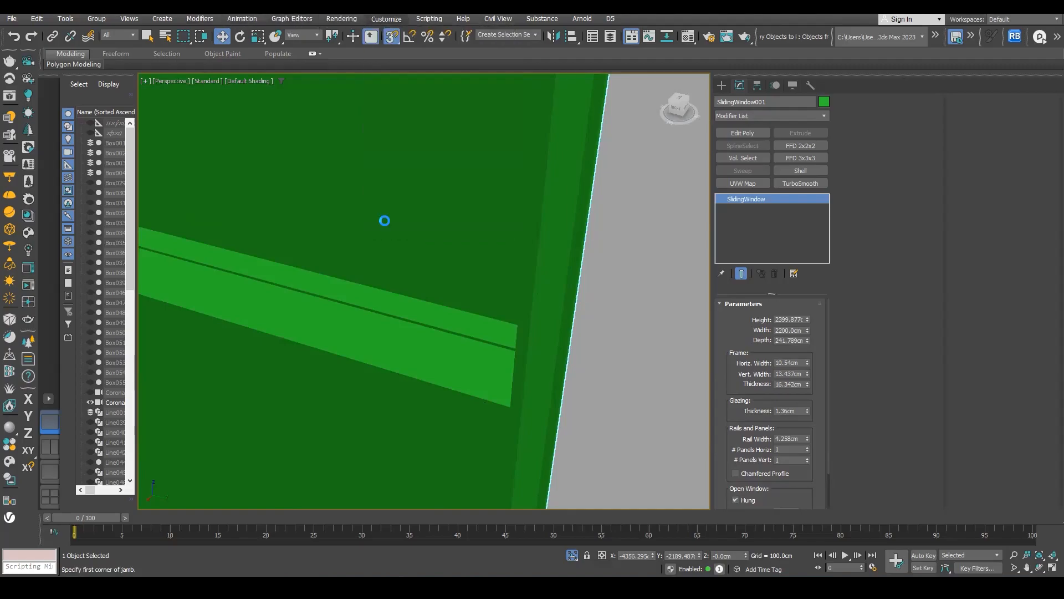
left_click(748, 161)
left_click(386, 19)
left_click(392, 204)
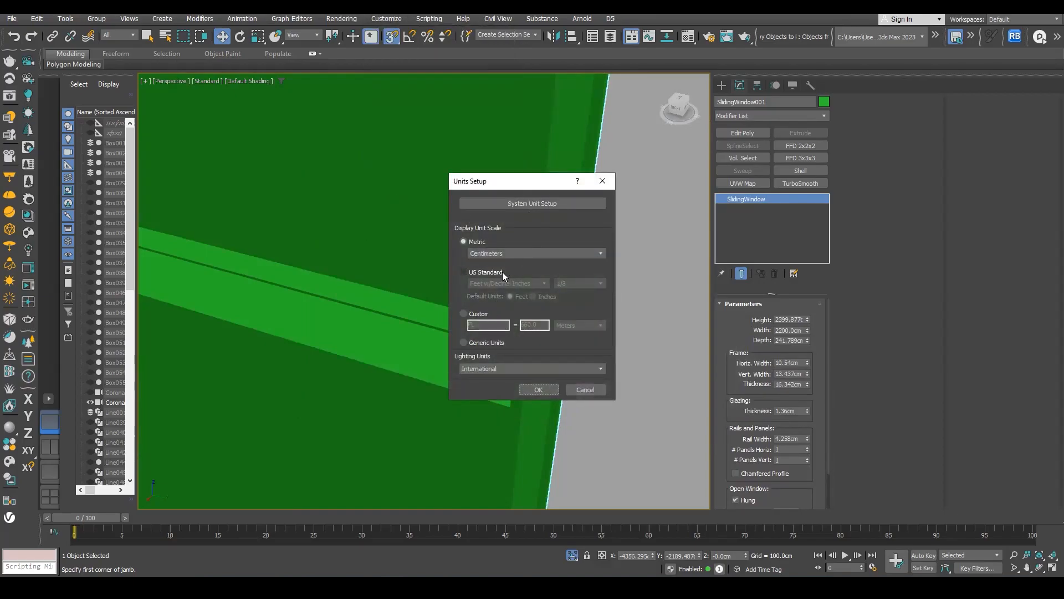
left_click(499, 254)
left_click(499, 250)
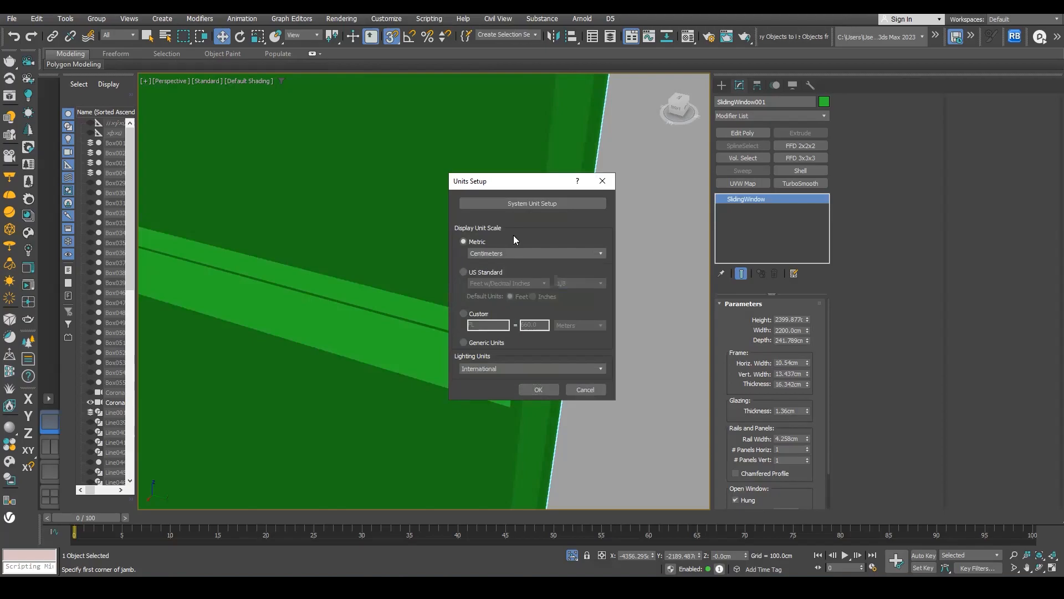
left_click(518, 203)
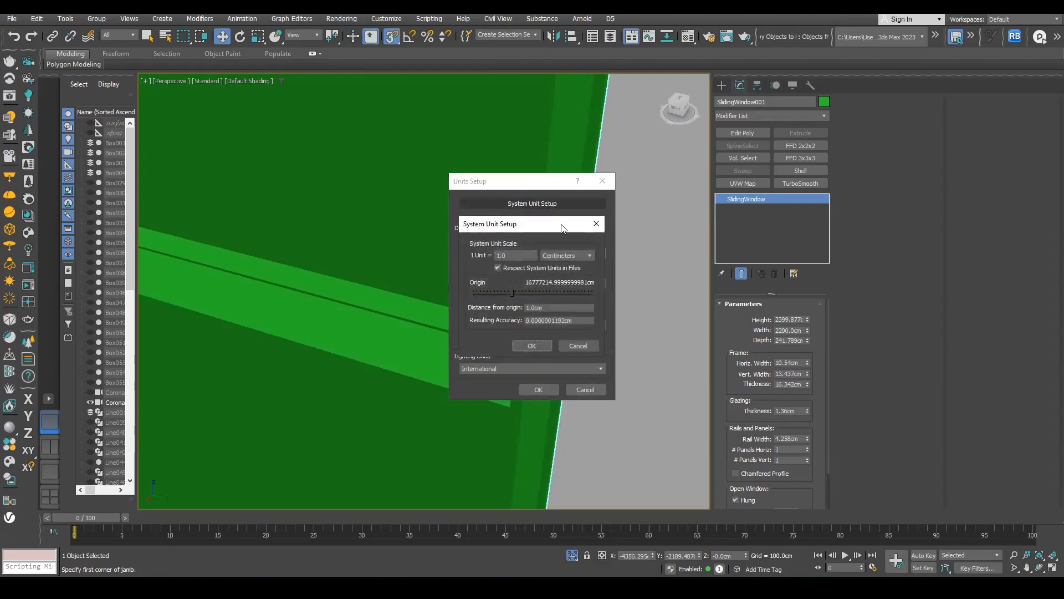
left_click_drag(574, 229, 274, 232)
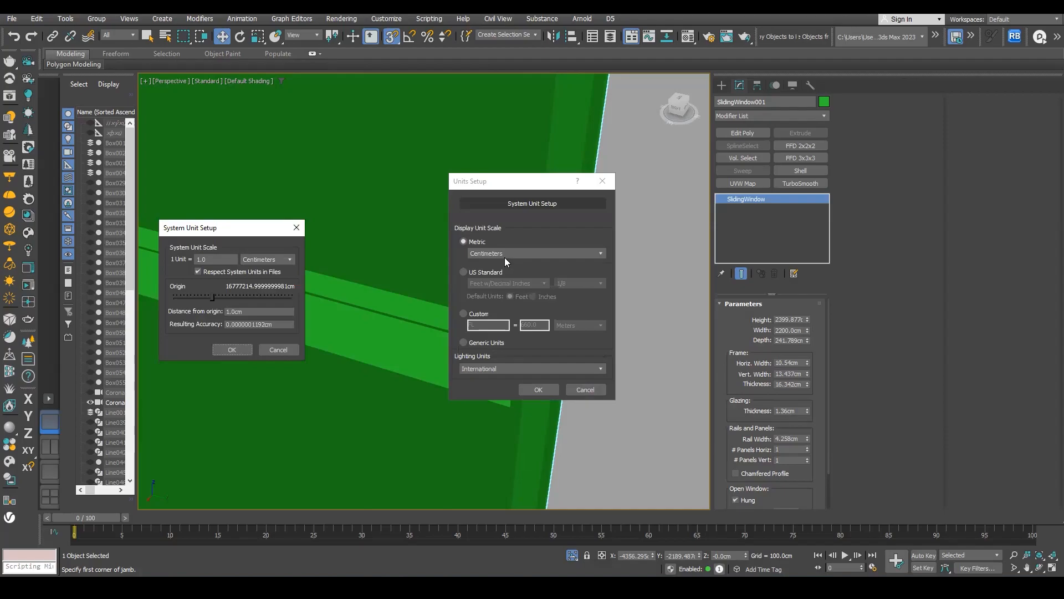
left_click(239, 350)
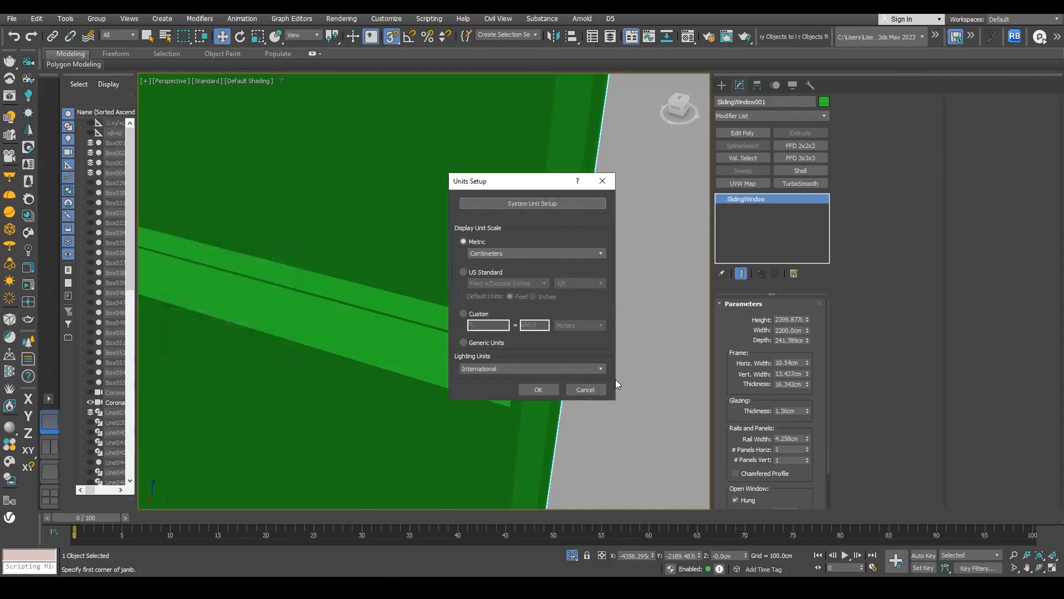
left_click(538, 389)
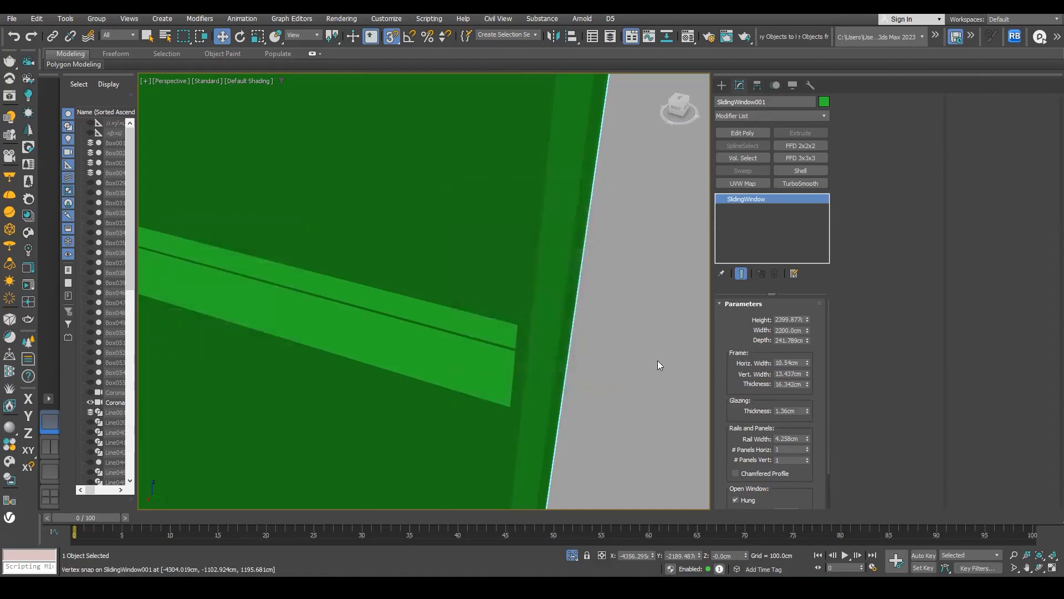
Switch the sliding window from hung to sideways opening, with the opening at 38%
scroll(503, 358, "down", 4)
left_click(499, 360)
middle_click_drag(490, 364, 592, 358, "alt")
scroll(744, 424, "down", 1)
left_click(736, 456)
left_click_drag(796, 495, 766, 471)
left_click(743, 485)
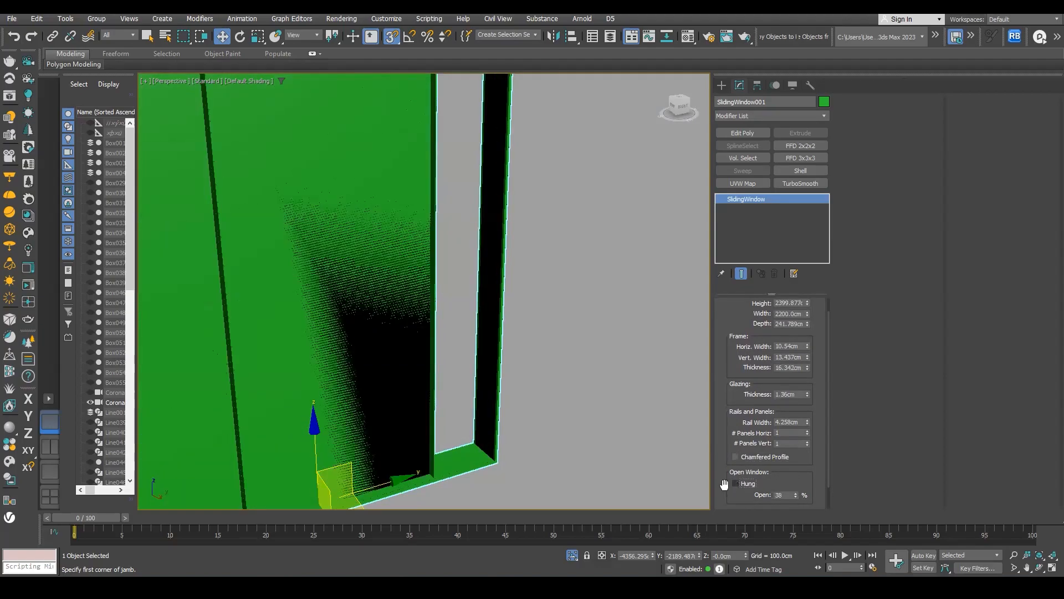
scroll(522, 388, "down", 5)
middle_click_drag(523, 388, 388, 382, "alt")
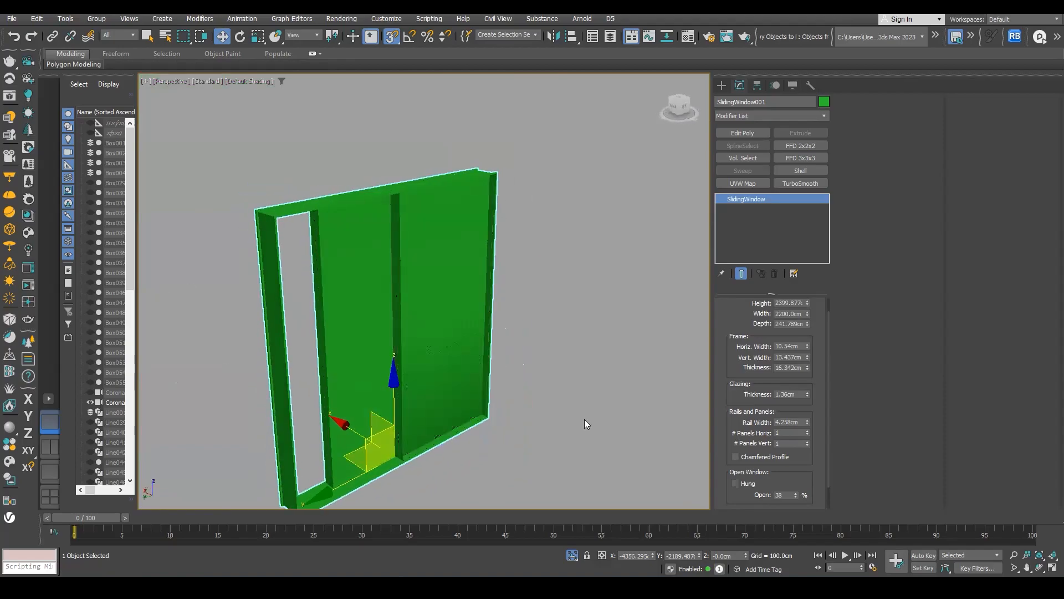
Try two horizontal panels, go back to one, and set the window's rail width to 73.62 cm
scroll(723, 414, "down", 1)
left_click(807, 422)
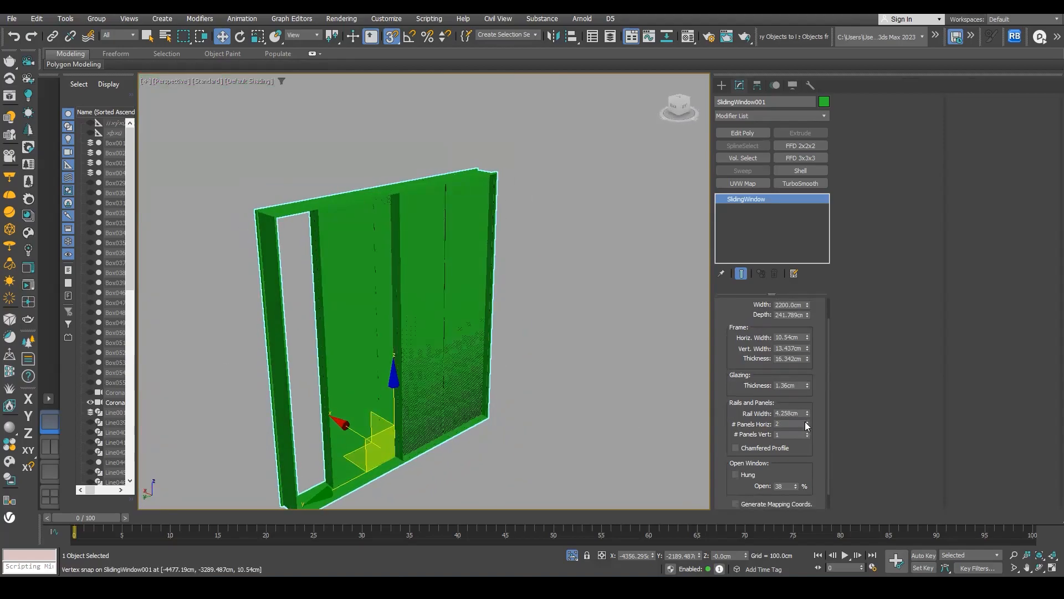
left_click(807, 426)
left_click_drag(806, 411, 780, 377)
middle_click_drag(497, 398, 526, 413, "alt")
scroll(468, 439, "up", 4)
middle_click_drag(468, 440, 545, 406, "alt")
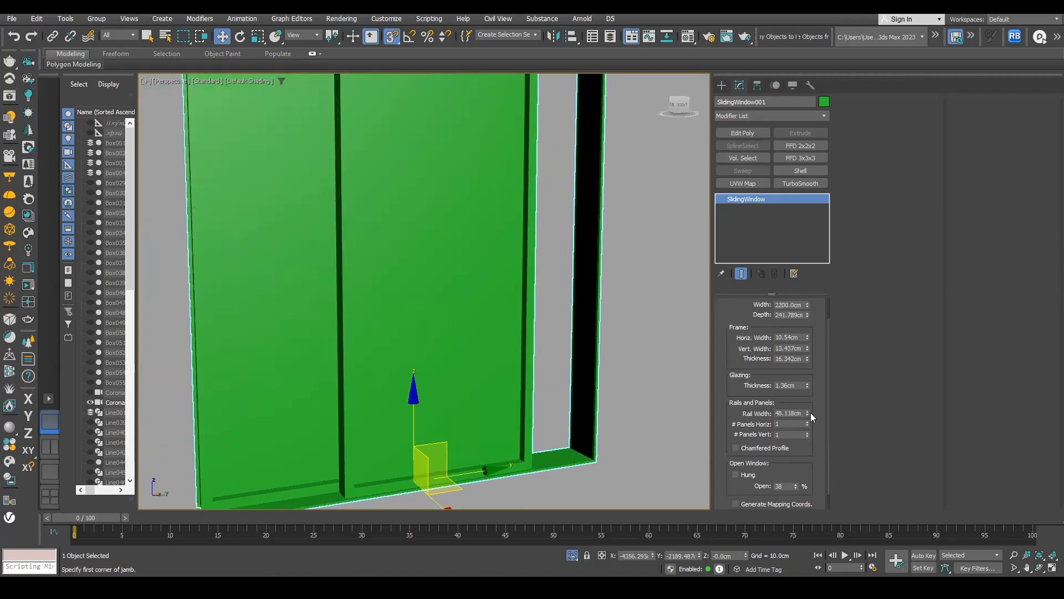
left_click_drag(807, 366, 807, 381)
scroll(465, 406, "down", 5)
middle_click_drag(512, 380, 540, 382, "alt")
scroll(478, 373, "up", 4)
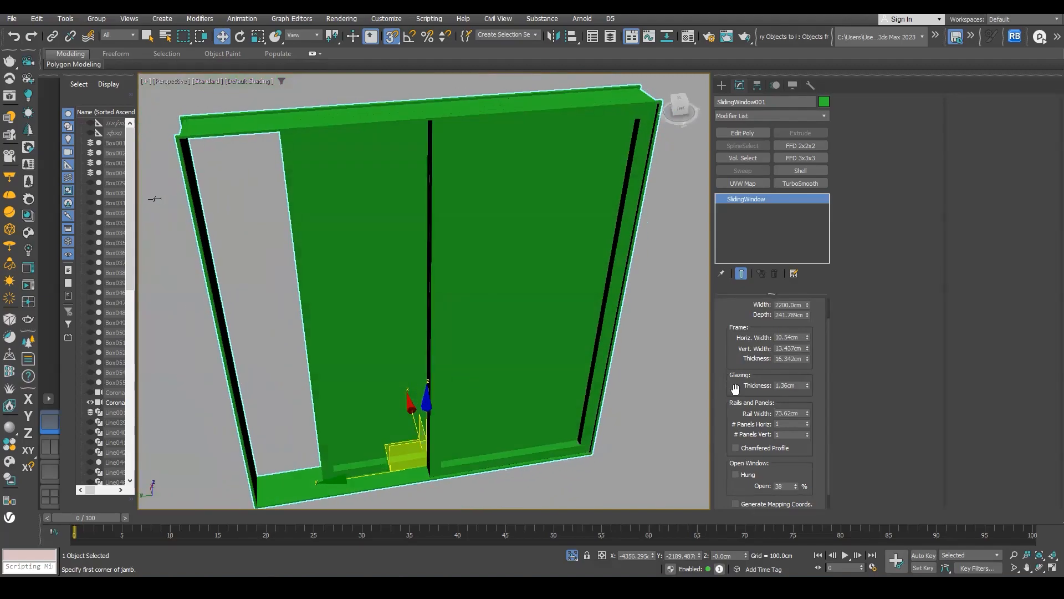
Close the sliding window by setting its opening to 0%, and turn off snapping
right_click(796, 486)
middle_click_drag(477, 361, 590, 355, "alt")
middle_click_drag(597, 266, 465, 230)
key("s")
middle_click_drag(491, 103, 459, 202, "alt")
middle_click_drag(620, 233, 621, 186, "alt")
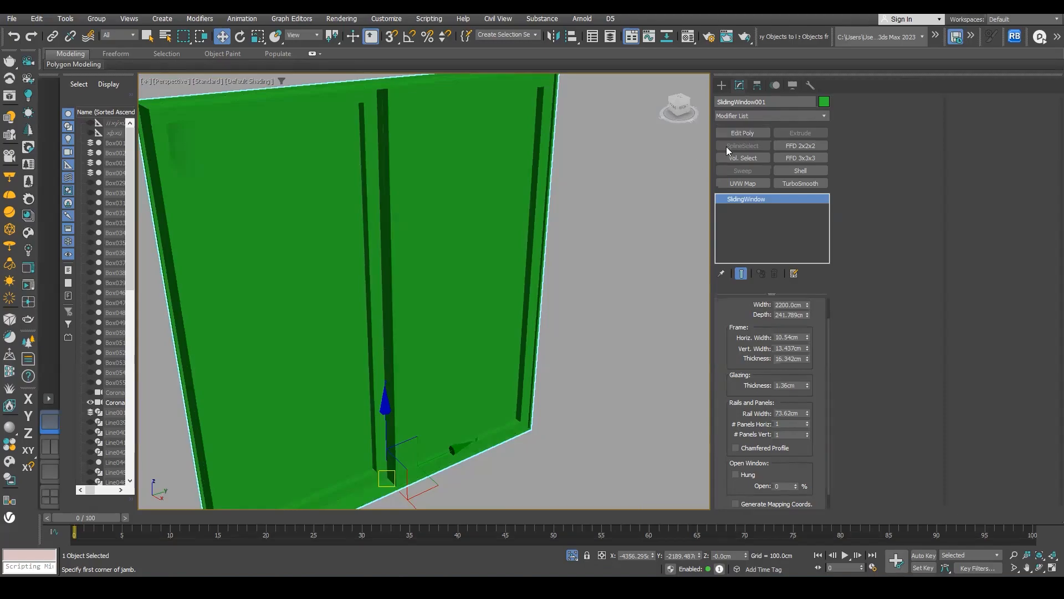
Convert the sliding window to an Editable Poly
right_click(411, 215)
mouse_move(465, 358)
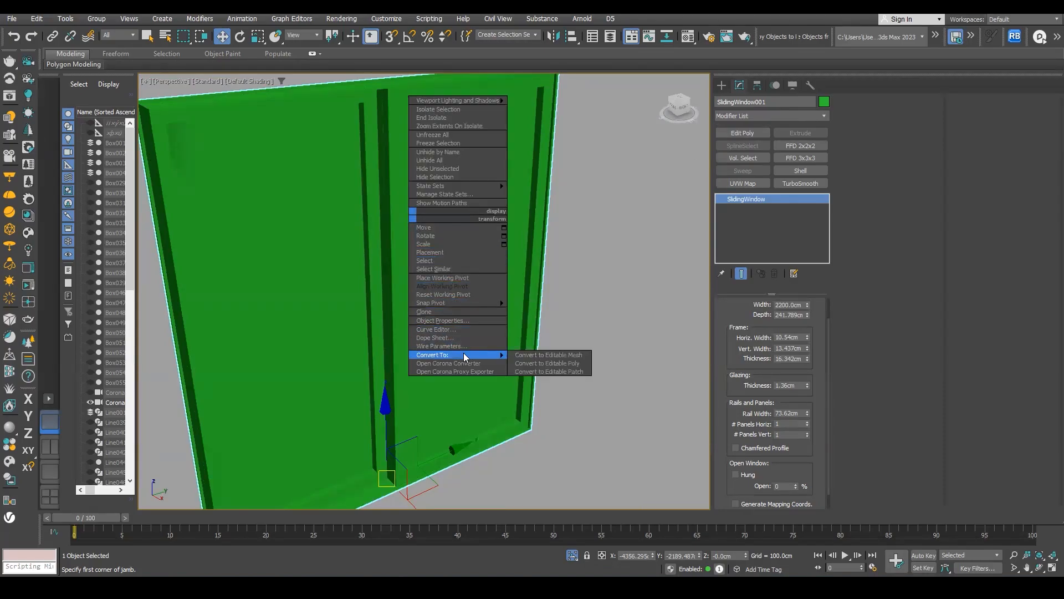
left_click(576, 363)
Select the four glass polygons of the window, covering the front and back faces of both panes
left_click(720, 198)
left_click(746, 239)
left_click(423, 231)
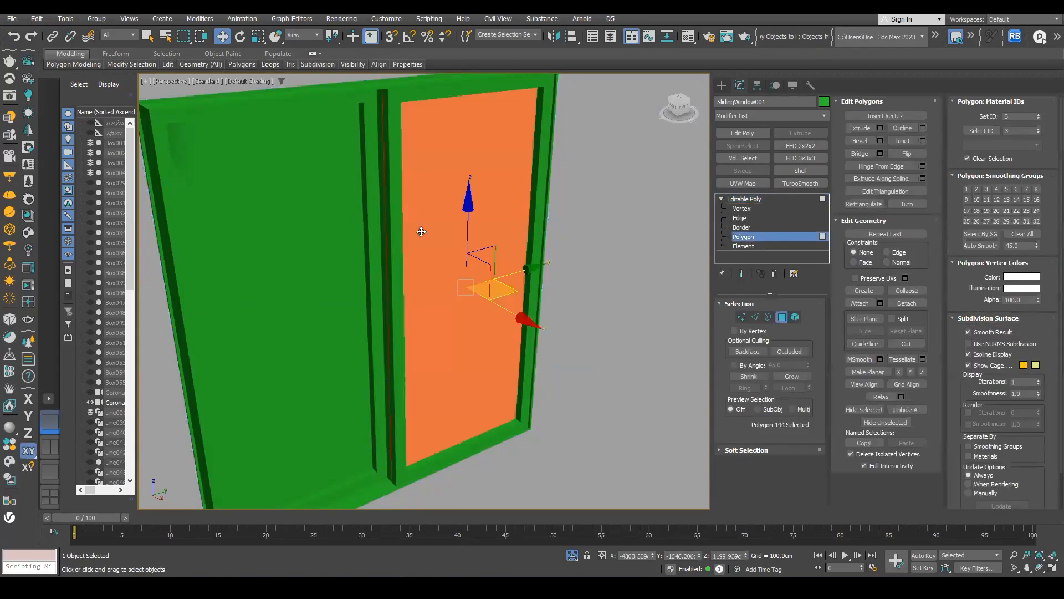
left_click(336, 232, "ctrl")
middle_click_drag(336, 232, 473, 186, "alt")
left_click(473, 189, "ctrl")
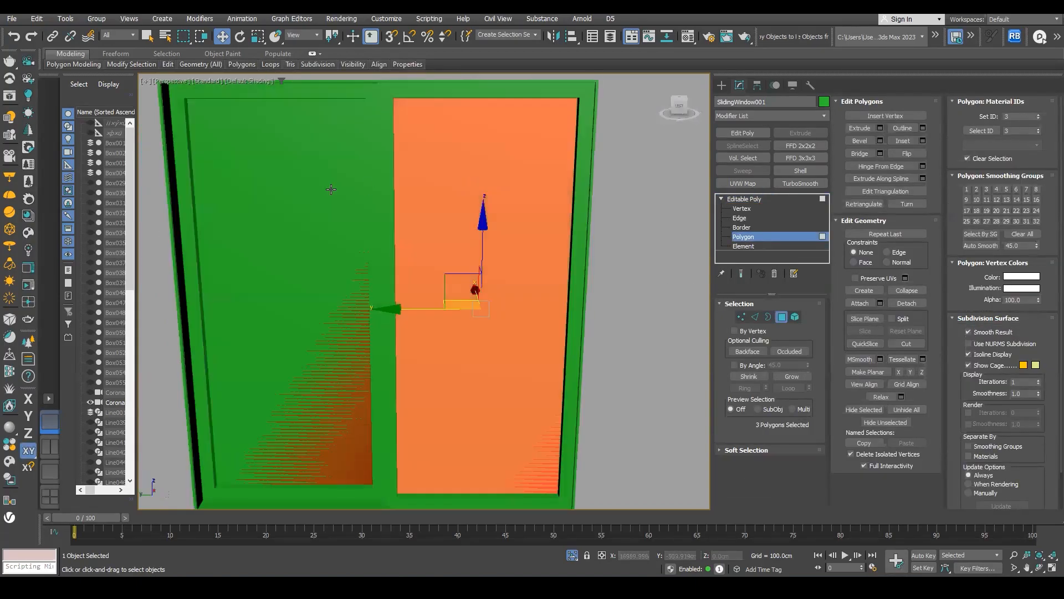
left_click(328, 189, "ctrl")
Open the Material Editor and look through the material types available for the ERBA material
key("m")
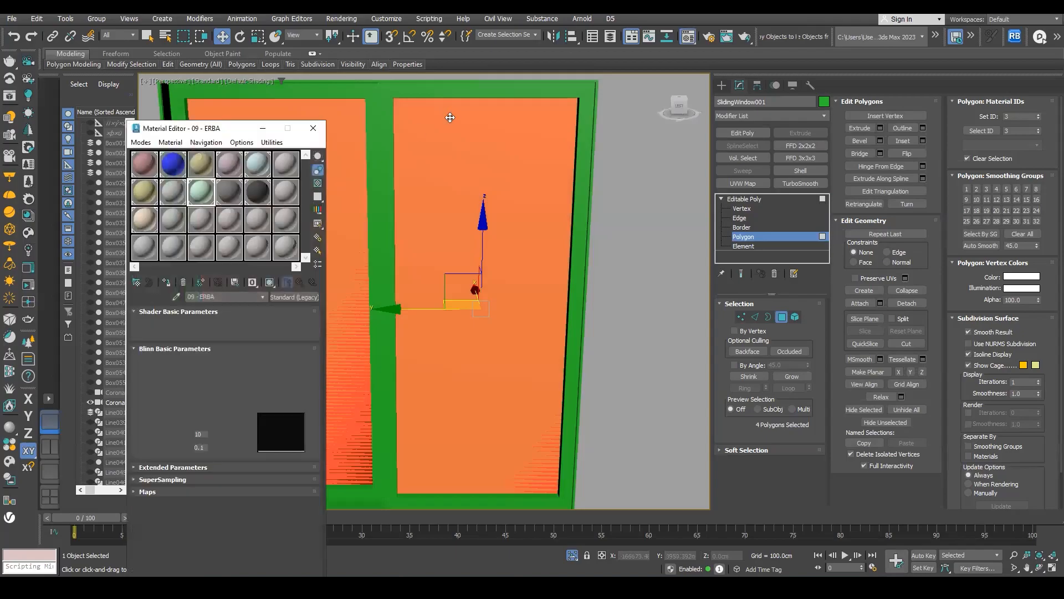
left_click_drag(230, 134, 589, 109)
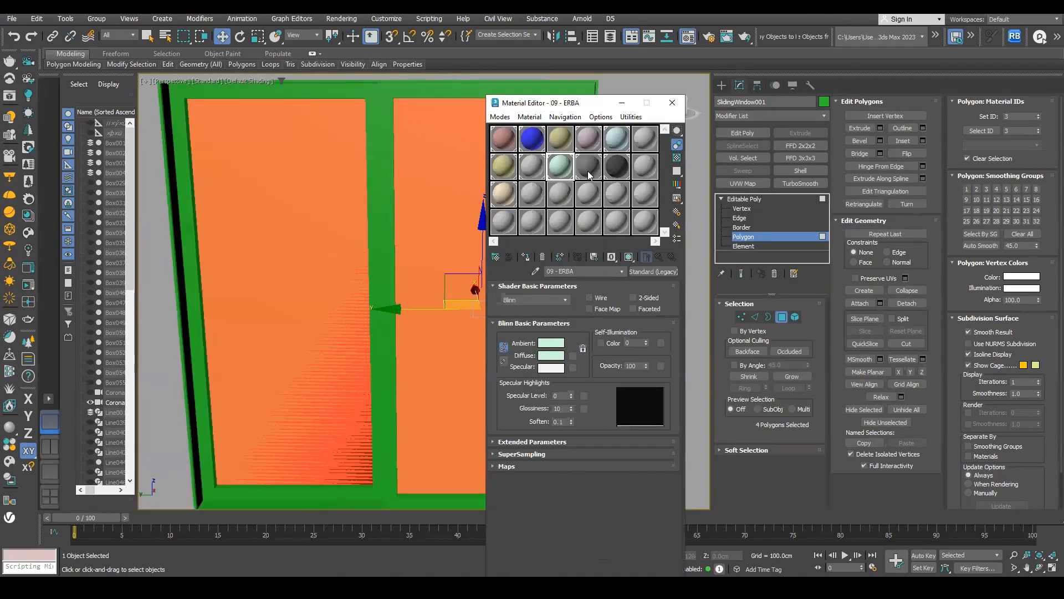
left_click(648, 271)
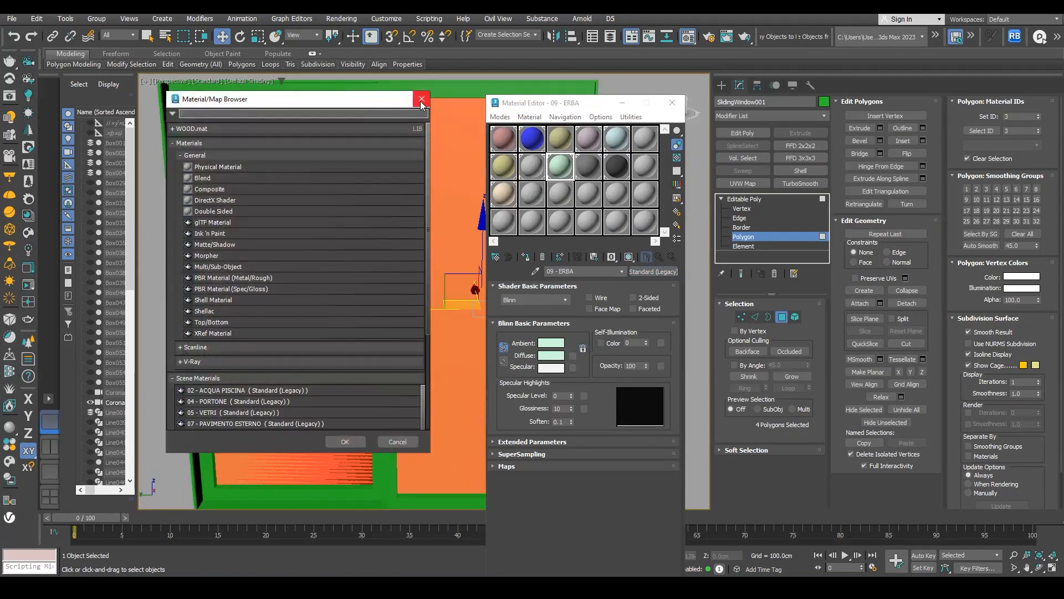
left_click(422, 102)
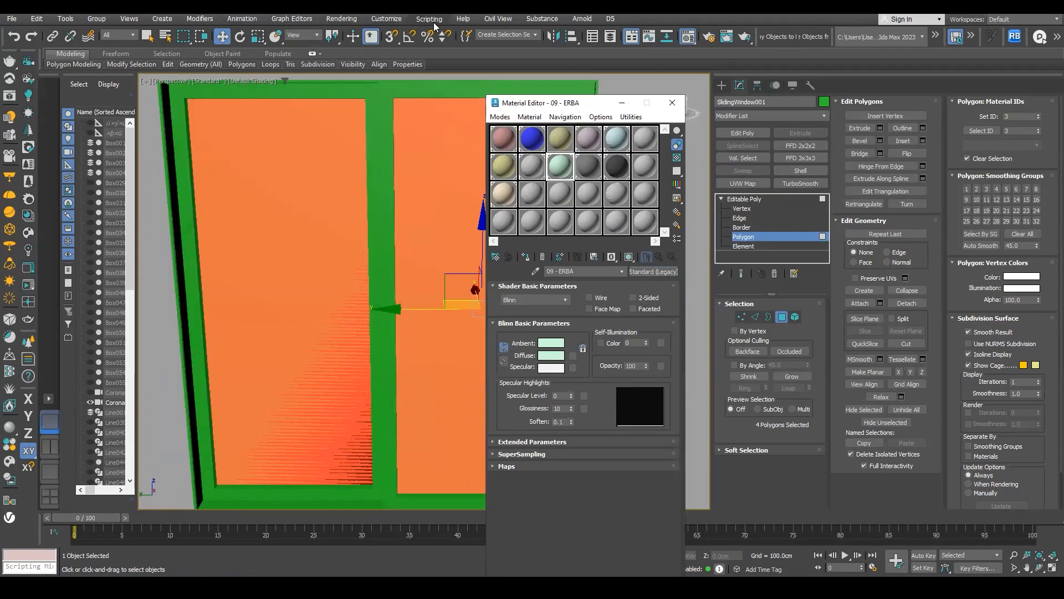
Change the production renderer from Scanline to Corona and make MURI ESTERNI the active material
left_click(709, 36)
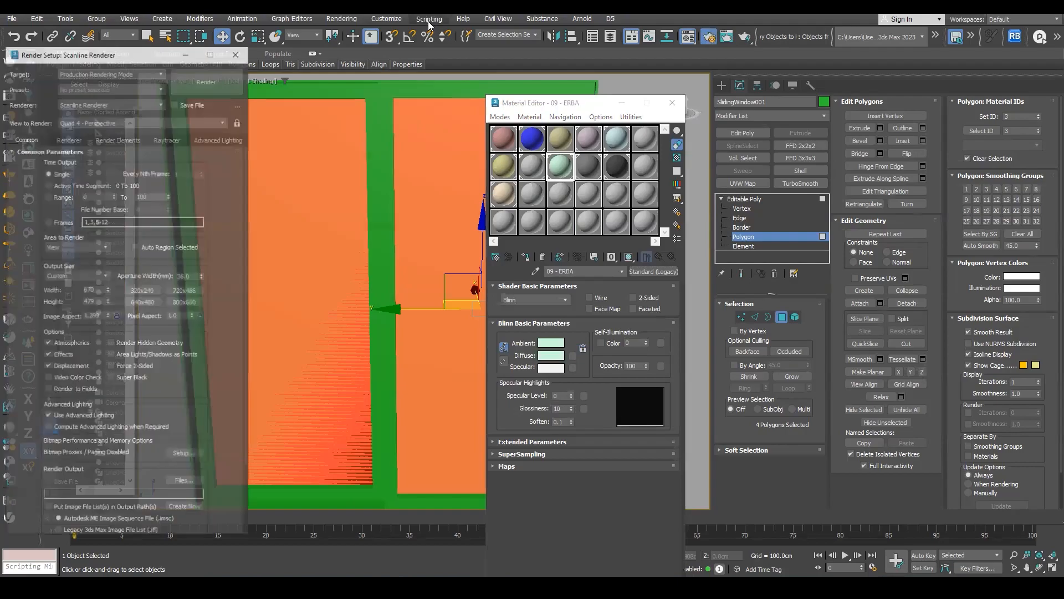
left_click_drag(76, 48, 195, 60)
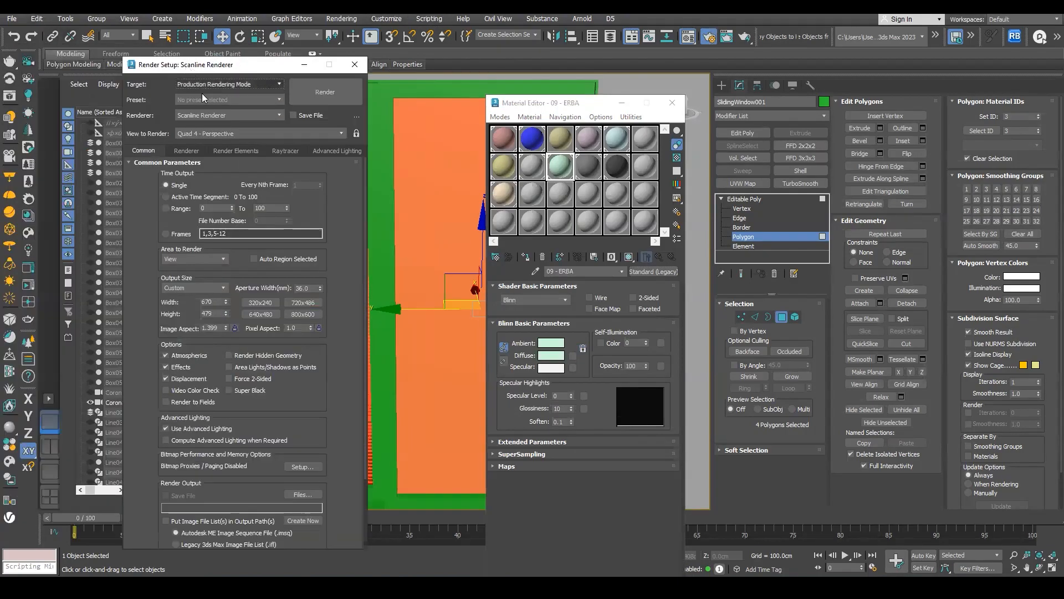
left_click(201, 115)
left_click(188, 166)
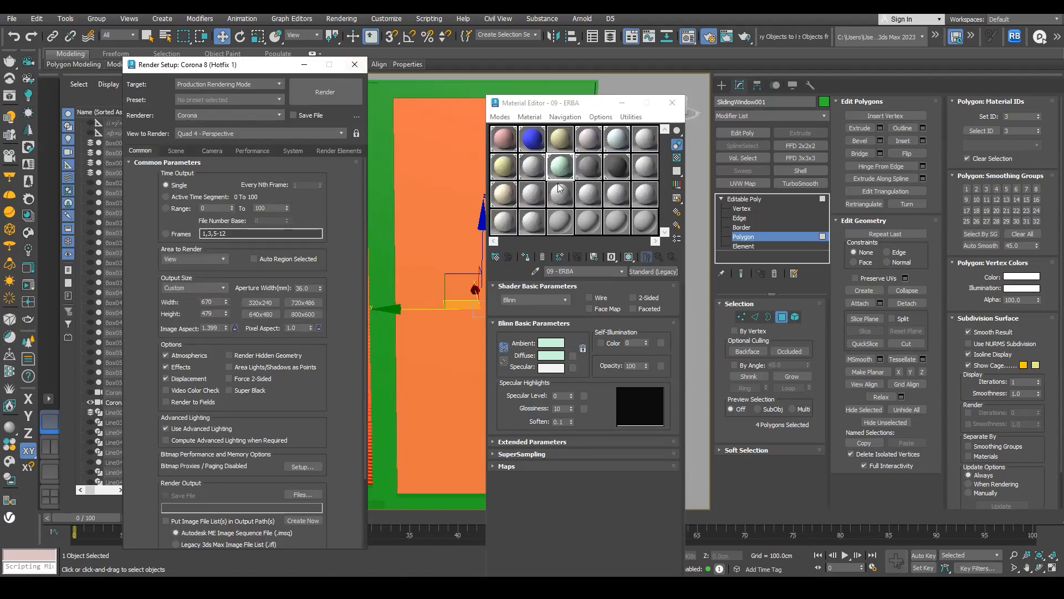
left_click(504, 143)
left_click(355, 64)
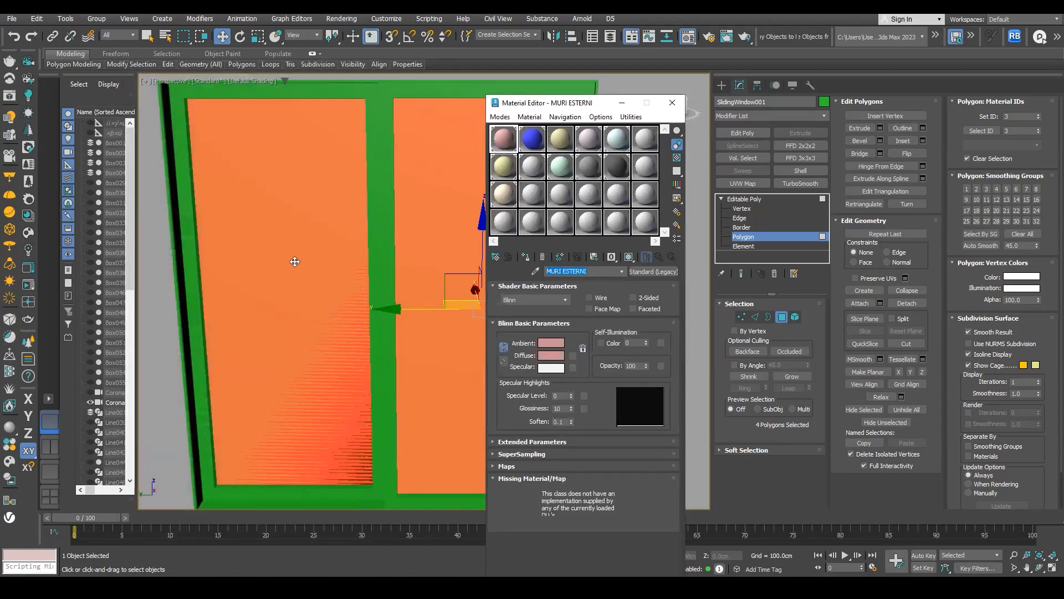
Change the MURI ESTERNI material to a CoronaPhysicalMtl and apply the Glass preset
left_click(653, 271)
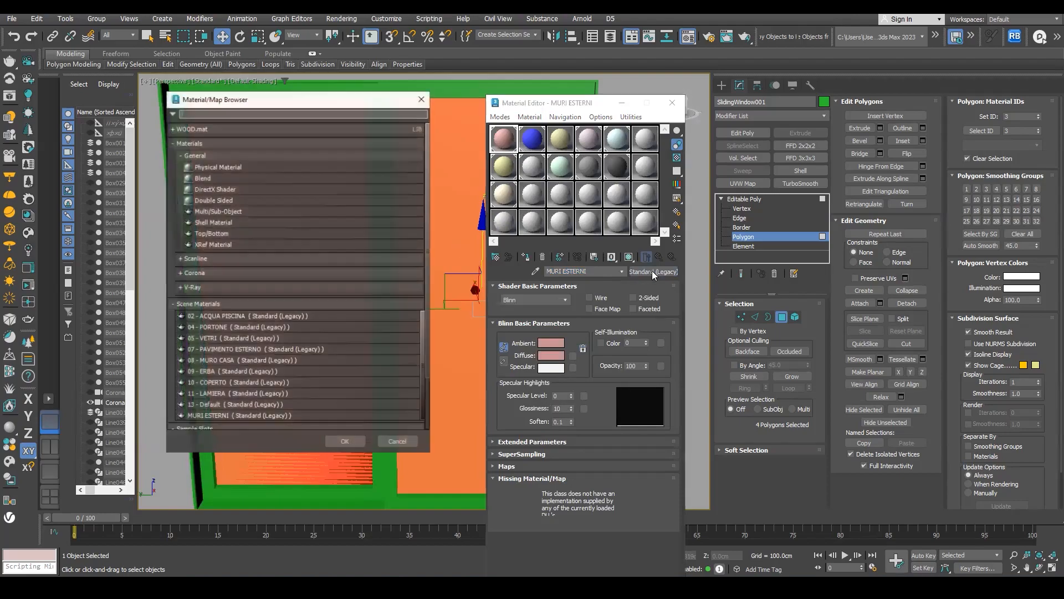
left_click(198, 273)
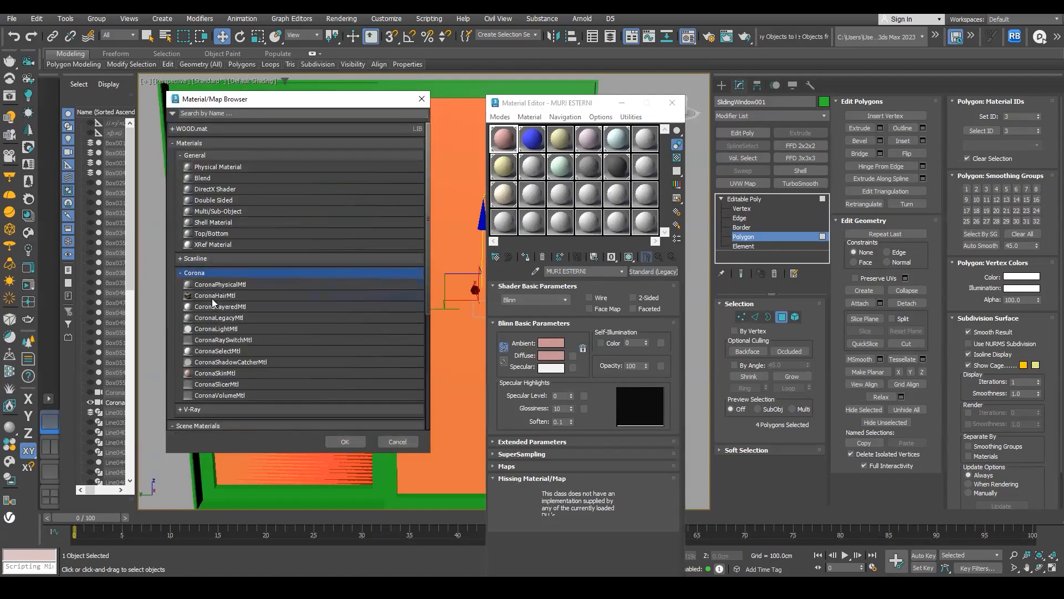
double_click(237, 286)
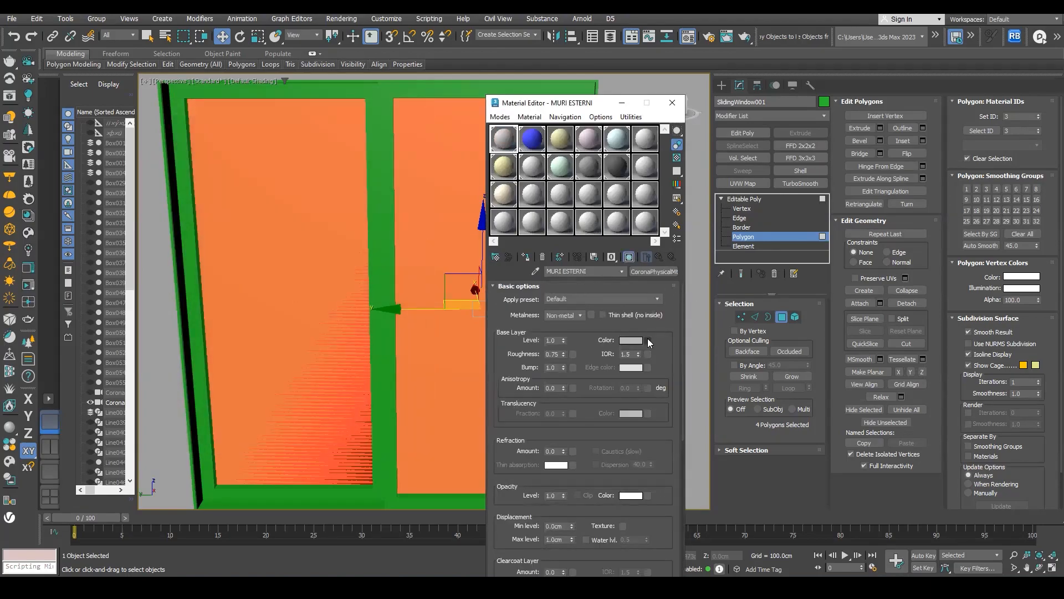
left_click(550, 301)
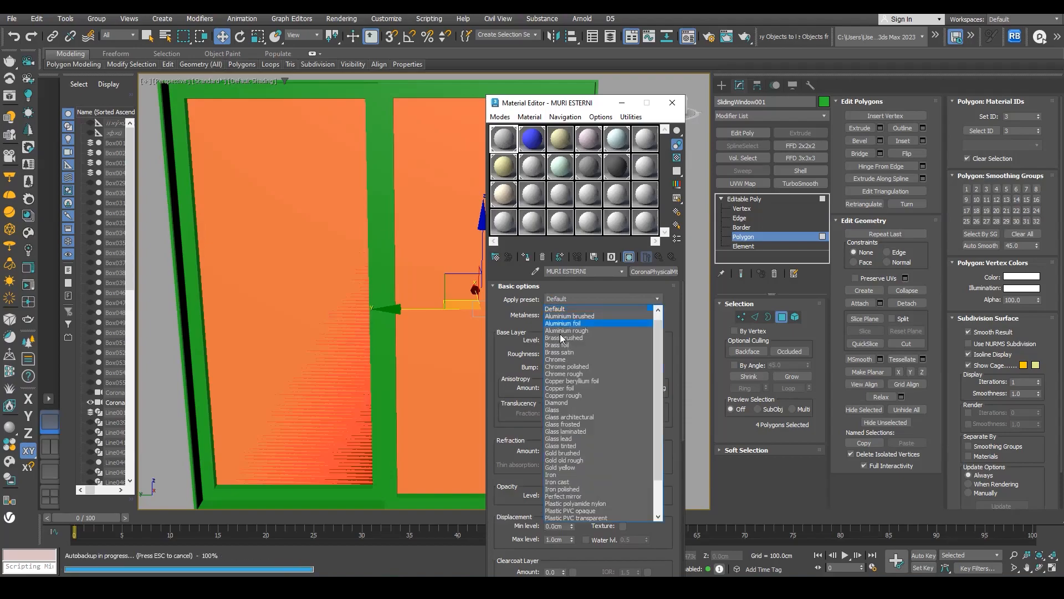
left_click(554, 410)
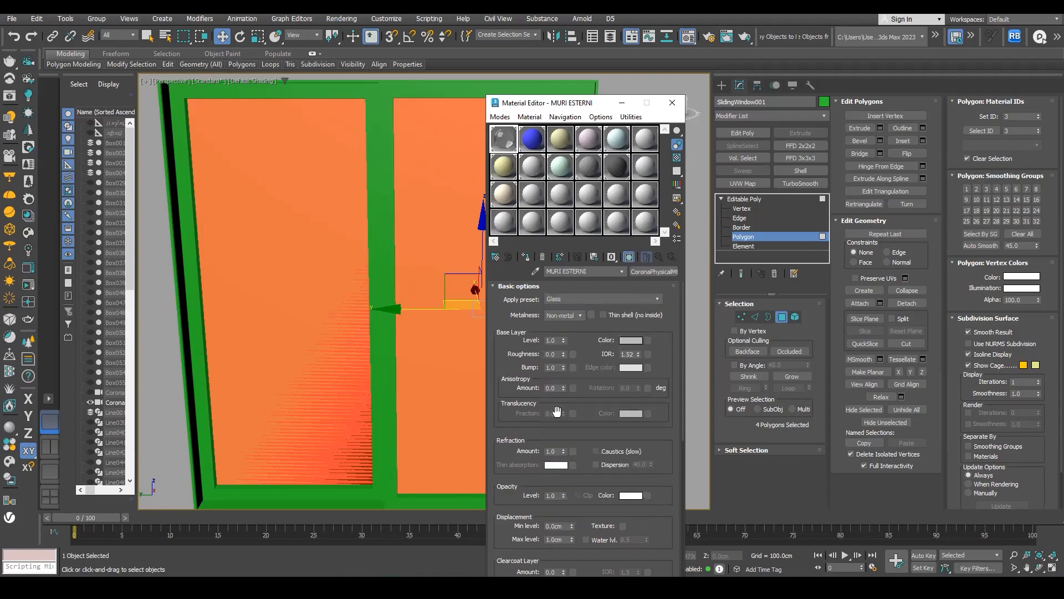
Examine the enlarged preview of the glass material, then close it
double_click(511, 142)
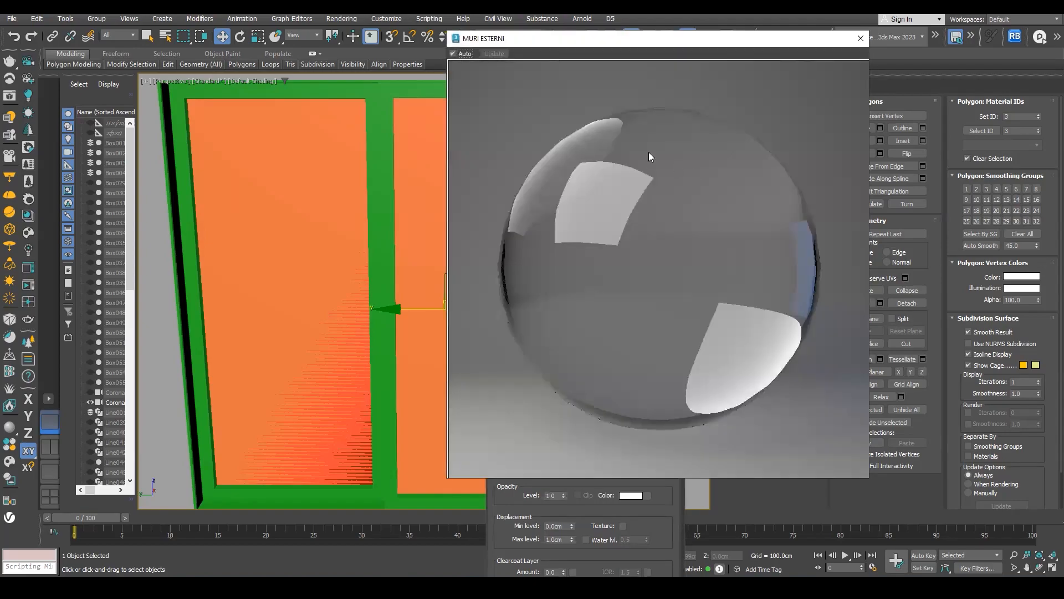
left_click_drag(809, 44, 689, 58)
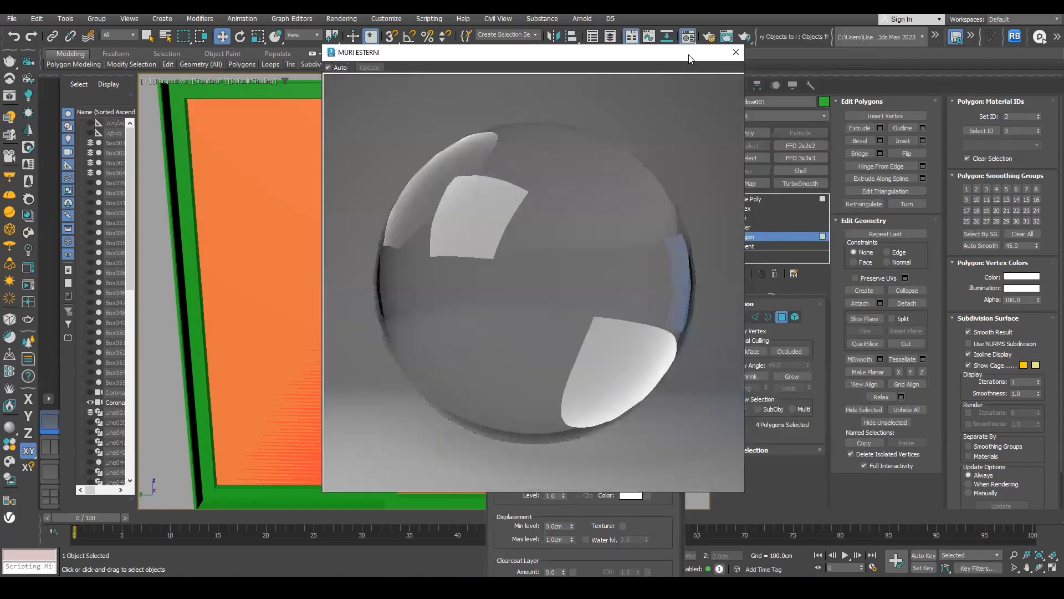
left_click(736, 53)
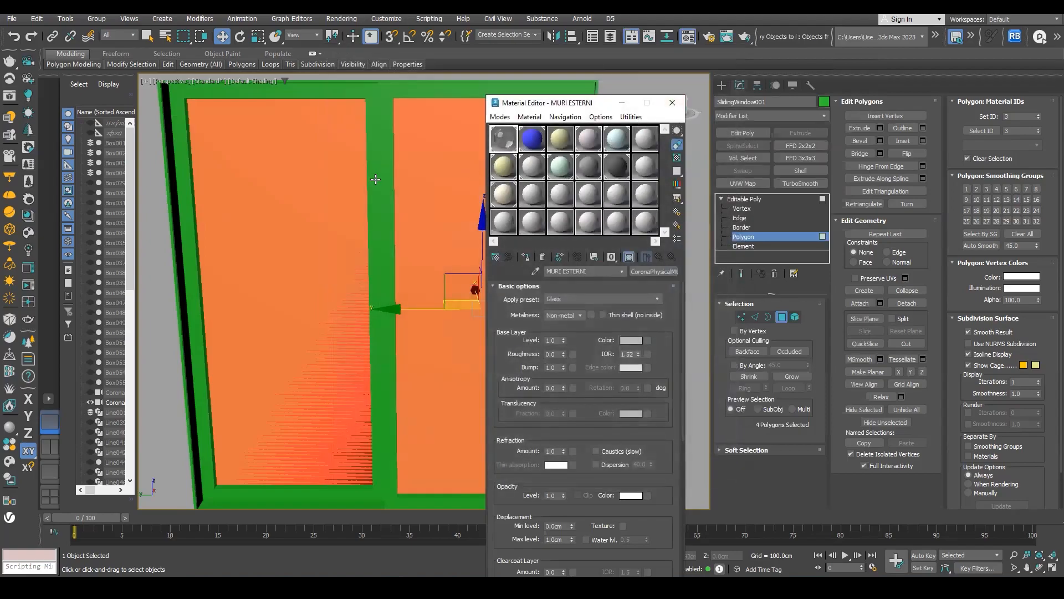
Assign the glass material to the four selected pane polygons and toggle the shading of selected faces
left_click(526, 256)
mouse_move(288, 238)
middle_mouse_down("alt")
mouse_move(384, 234)
mouse_move(347, 171)
mouse_move(387, 235)
mouse_move(306, 245)
mouse_move(320, 232)
mouse_move(325, 252)
mouse_move(338, 252)
mouse_move(322, 249)
mouse_move(336, 276)
middle_mouse_up("alt")
key("F2")
key("F2")
key("F2")
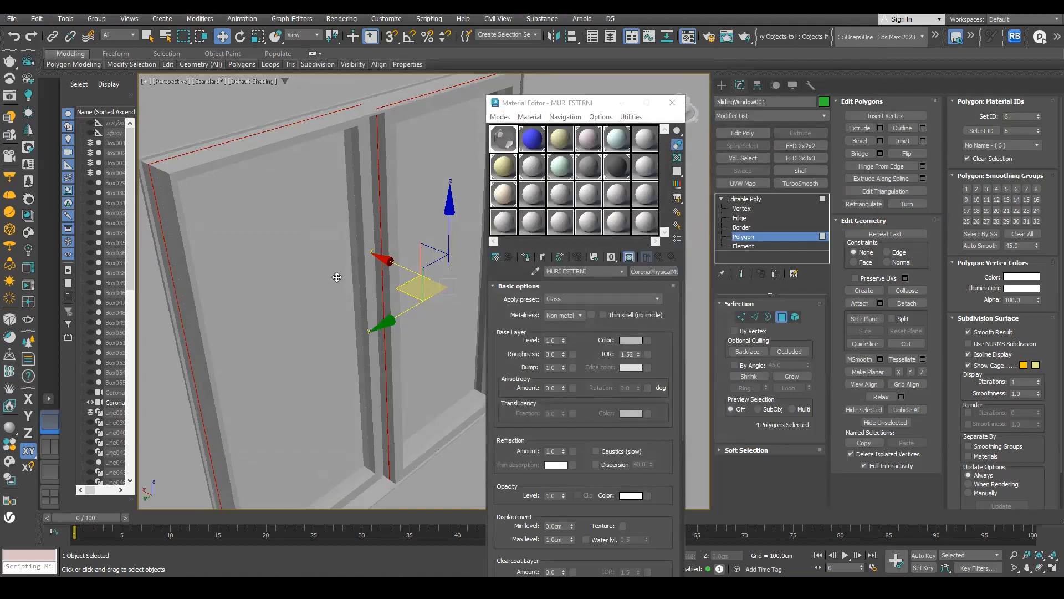
Select all of the window's polygons and toggle the wireframe and selected-face shading to examine the frame and panes
key("ctrl+a")
key("F3")
key("F3")
key("F2")
key("F2")
key("F2")
scroll(308, 191, "down", 4)
mouse_move(307, 192)
middle_mouse_down("alt")
mouse_move(294, 123)
mouse_move(321, 168)
mouse_move(312, 164)
middle_mouse_up("alt")
scroll(313, 166, "up", 3)
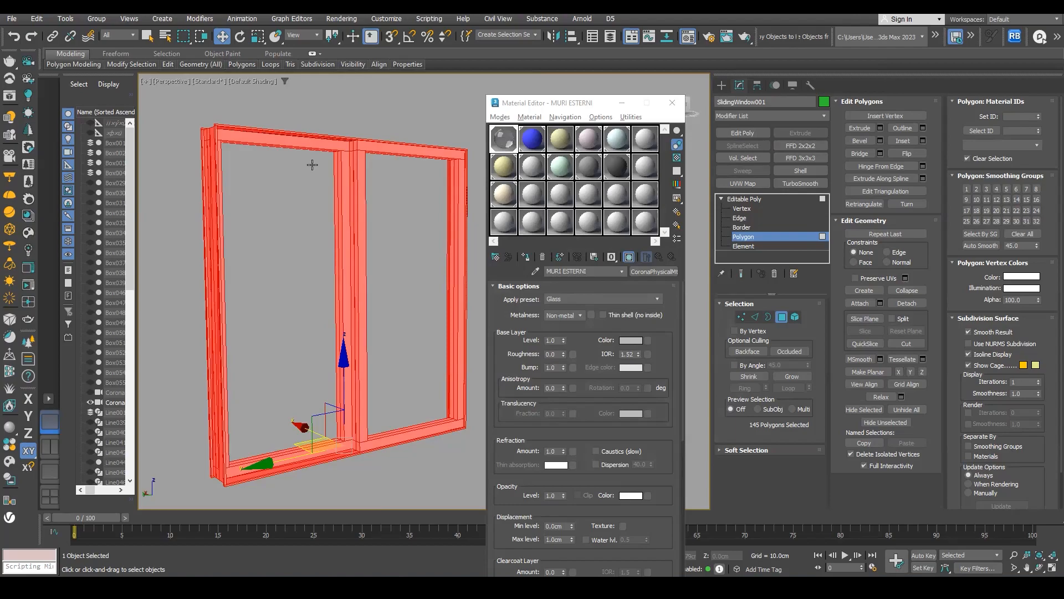
Reselect only the glass polygons on the front and back of both window panes
middle_click_drag(346, 170, 511, 183, "alt")
left_click(314, 194)
left_click(382, 196, "ctrl")
left_click(444, 182, "ctrl")
left_click(321, 185, "ctrl")
middle_click_drag(317, 183, 202, 193, "alt")
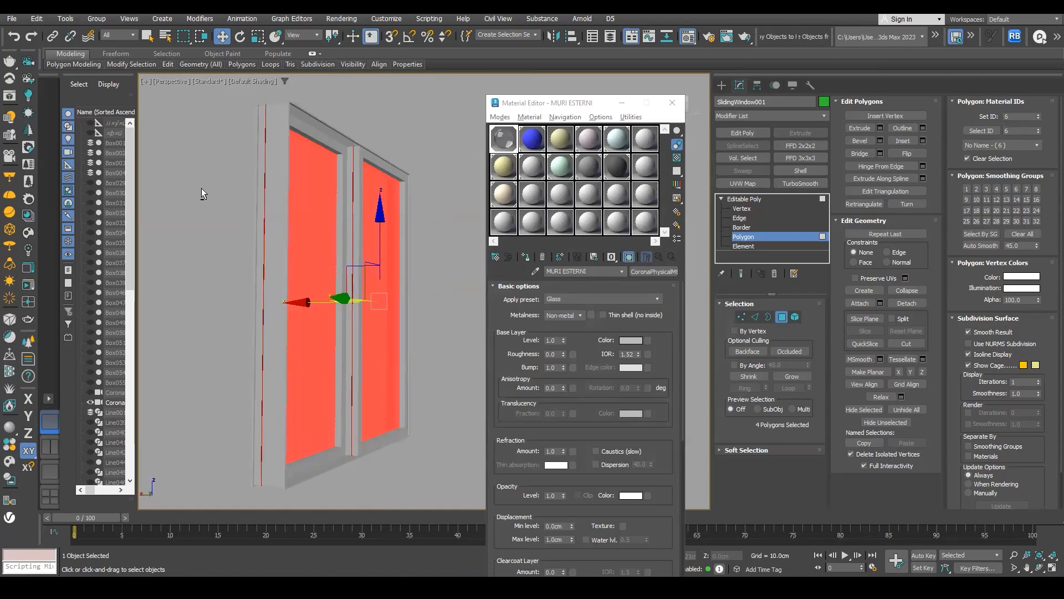
Invert the polygon selection to the window frame and choose the 02 - ACQUA PISCINA material for it
key("ctrl+i")
middle_click_drag(201, 188, 319, 219, "alt")
left_click(533, 140)
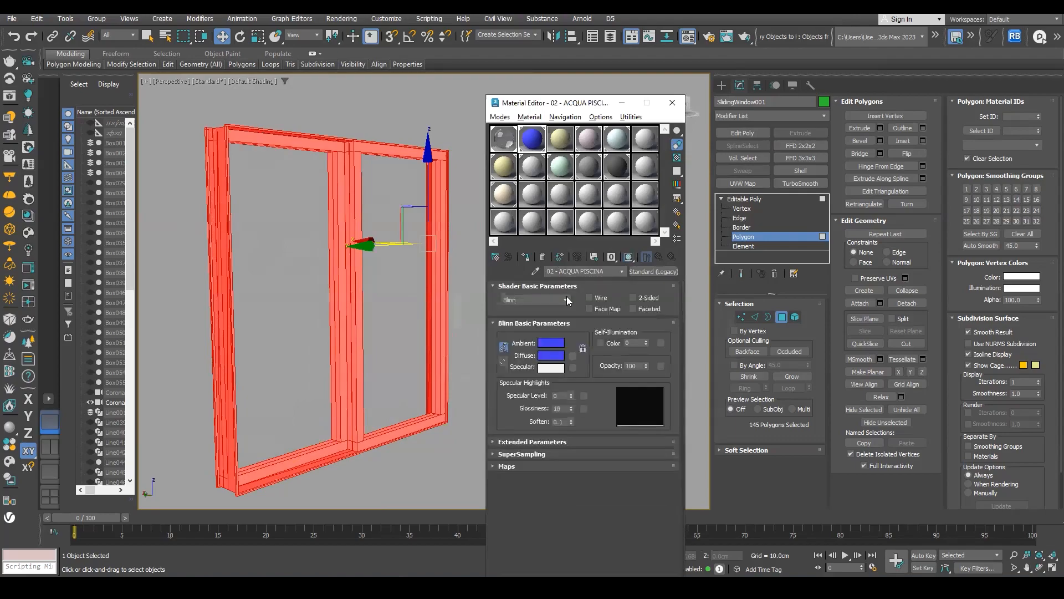
Change the 02 - ACQUA PISCINA material's type to CoronaLegacyMtl and look over its basic options
left_click(650, 271)
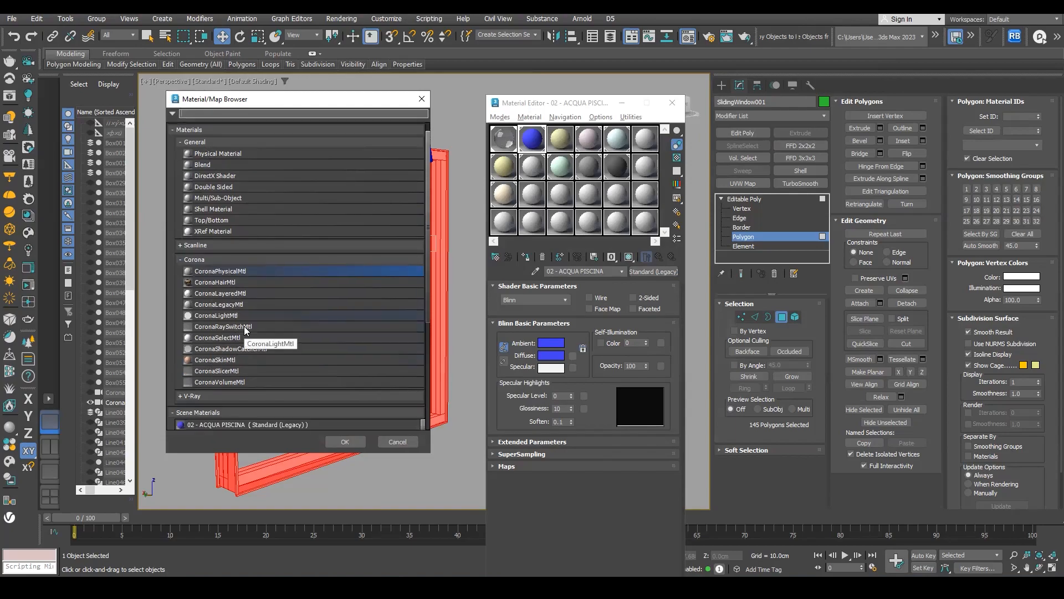
left_click(241, 304)
double_click(241, 305)
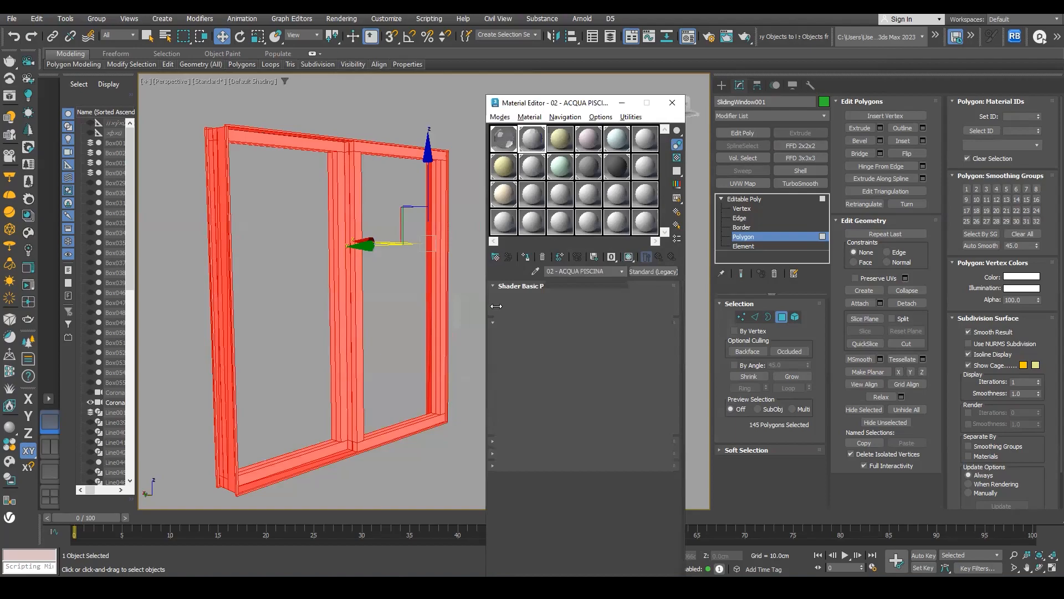
left_click_drag(587, 305, 622, 367)
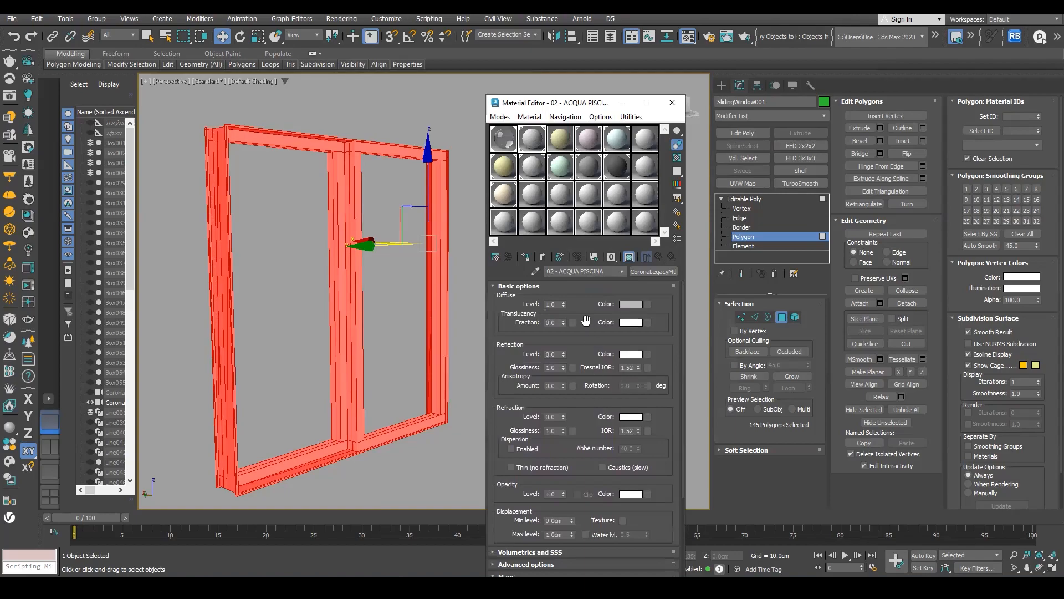
Change the 02 - ACQUA PISCINA material to CoronaPhysicalMtl and apply the Copper rough preset
left_click(651, 271)
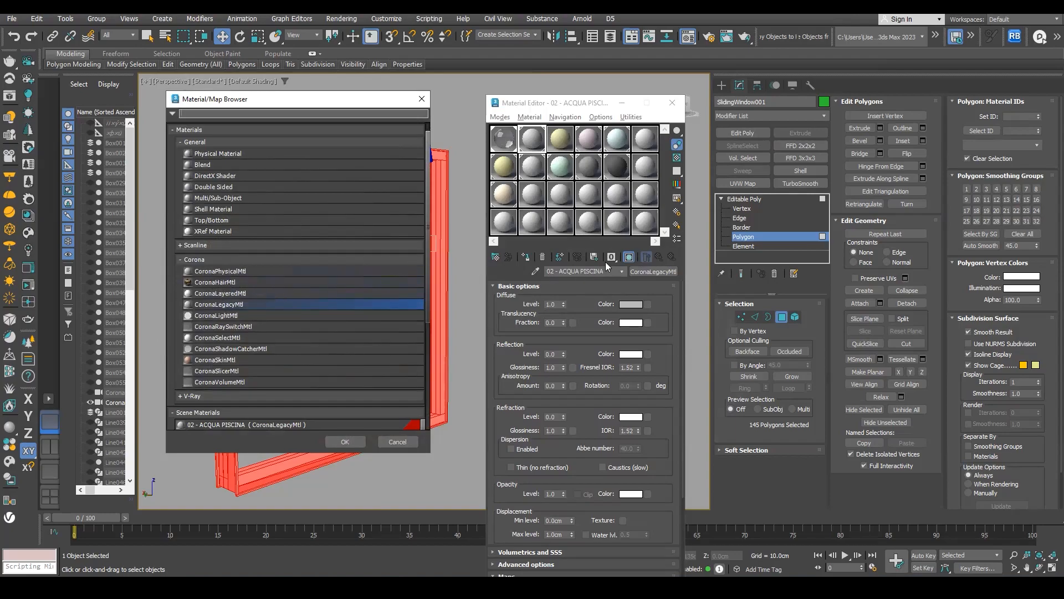
double_click(227, 272)
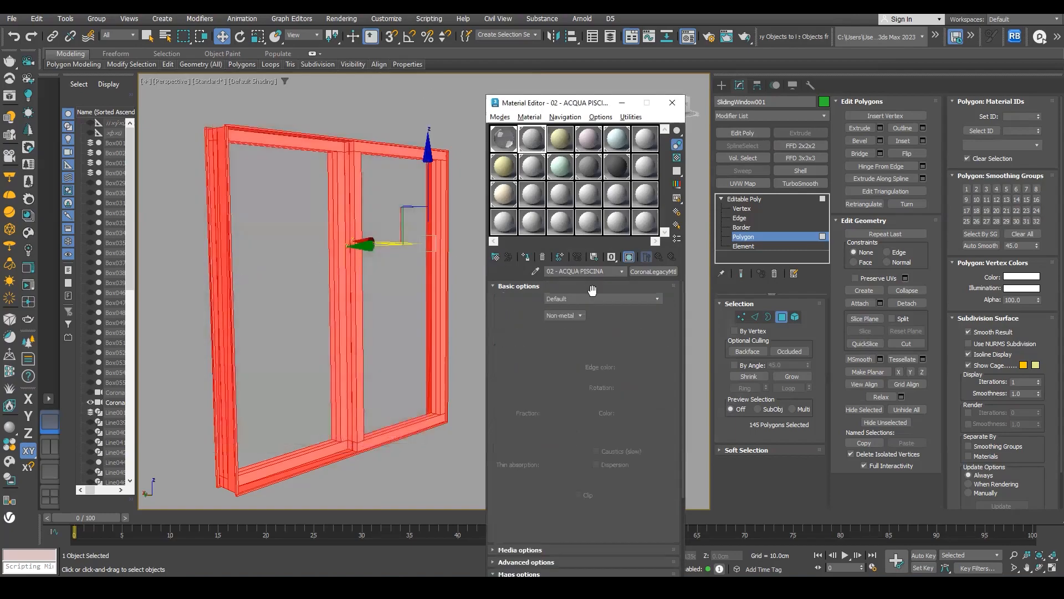
left_click(563, 299)
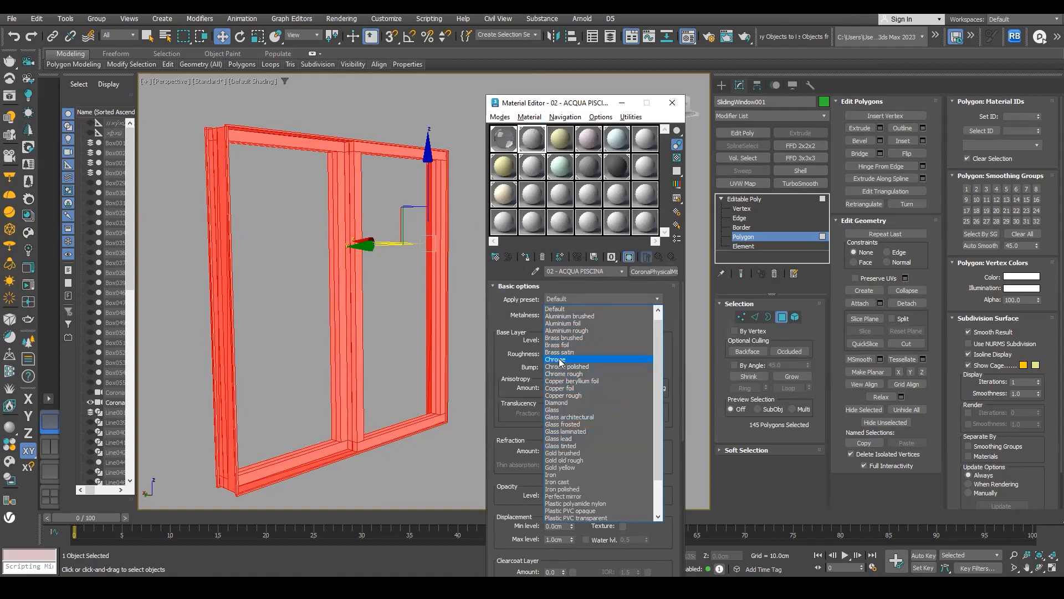
left_click(576, 396)
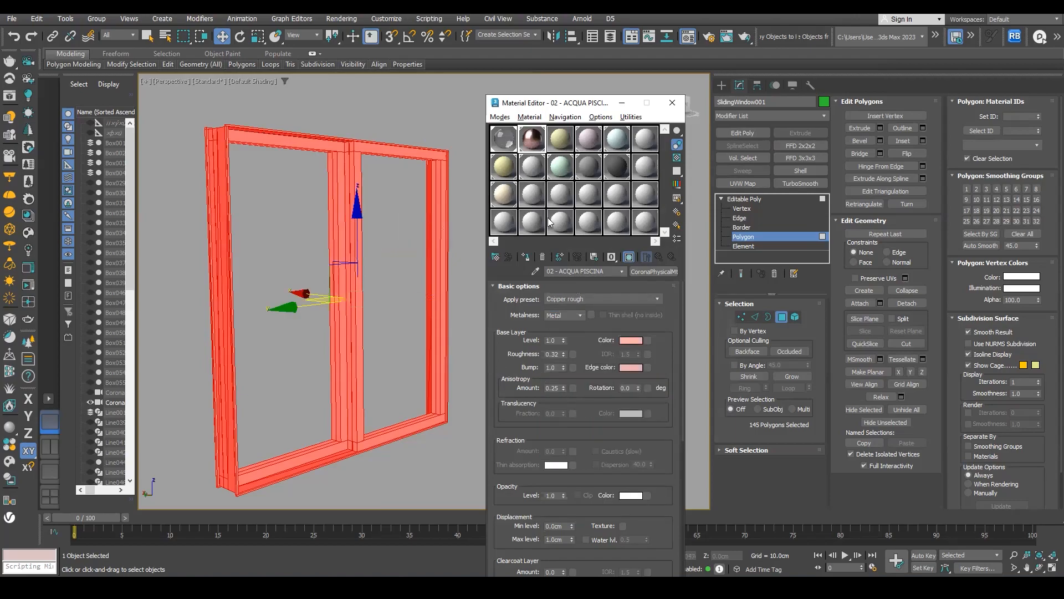
Assign the copper material to the selected frame polygons and return to the whole-object level
left_click(431, 221)
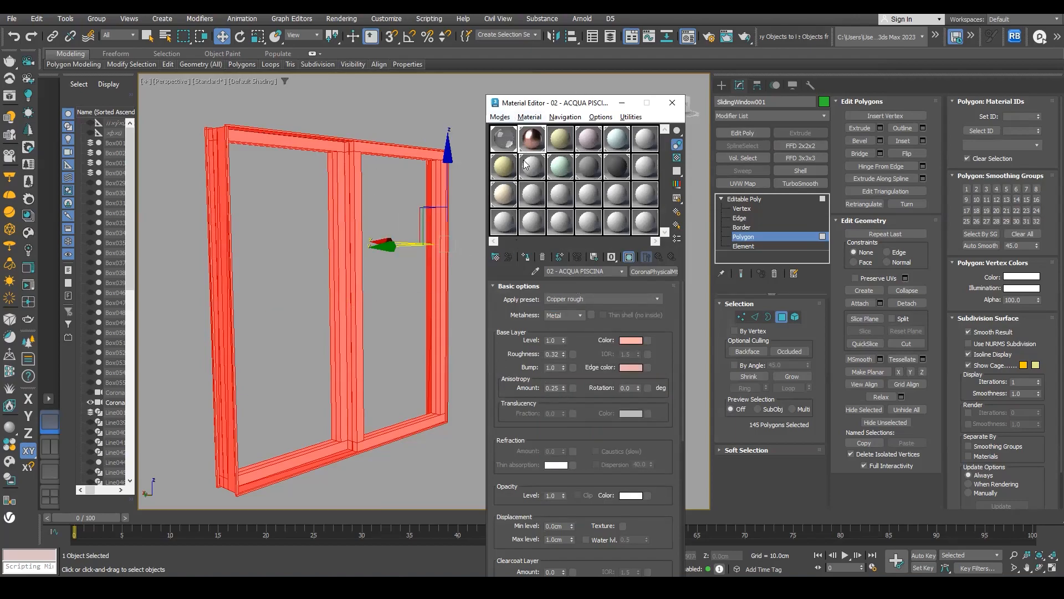
left_click(525, 256)
scroll(412, 244, "up", 3)
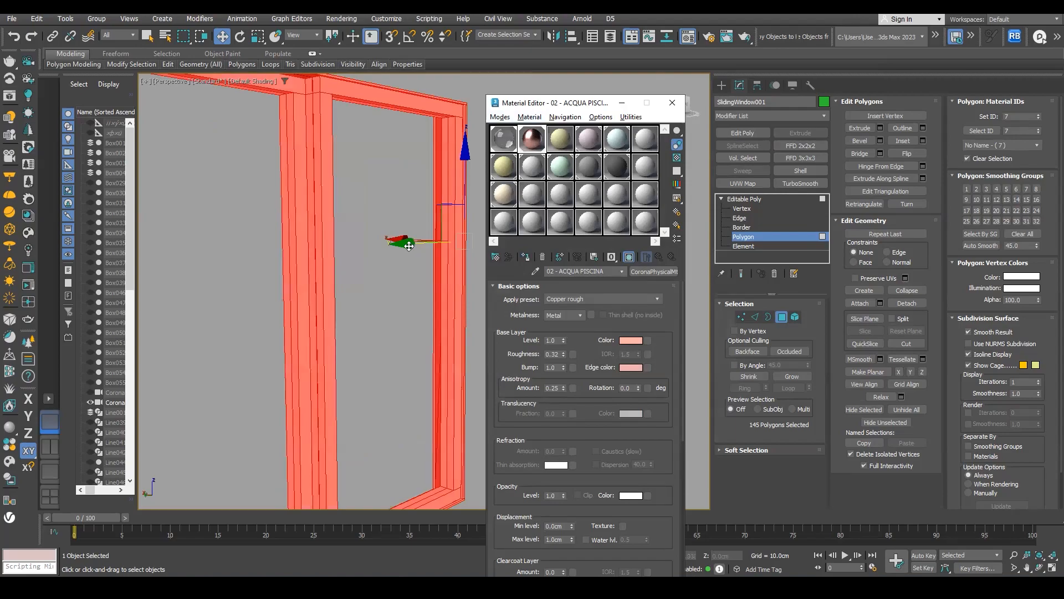
key("F2")
left_click(744, 200)
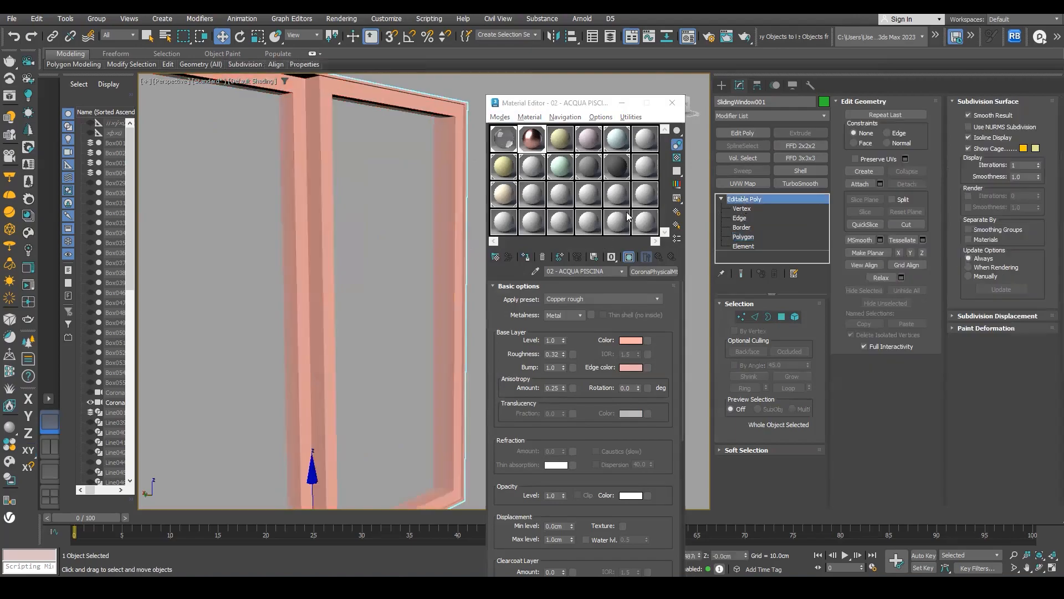
scroll(438, 219, "down", 3)
scroll(413, 227, "up", 3)
Darken the copper material's base color to a near-black brown with a Value of 5
left_click(631, 340)
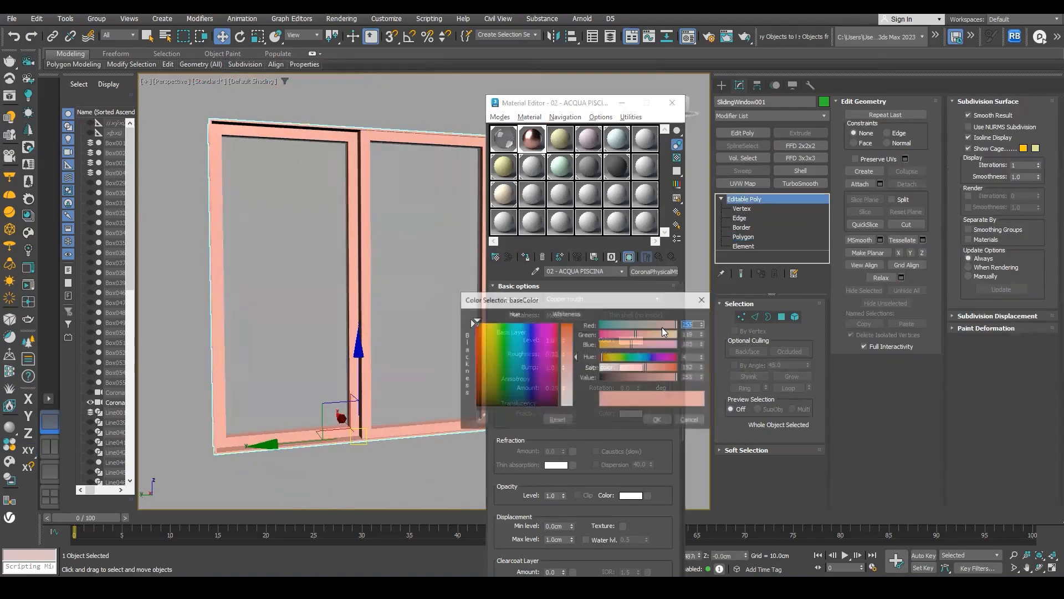
left_click(600, 377)
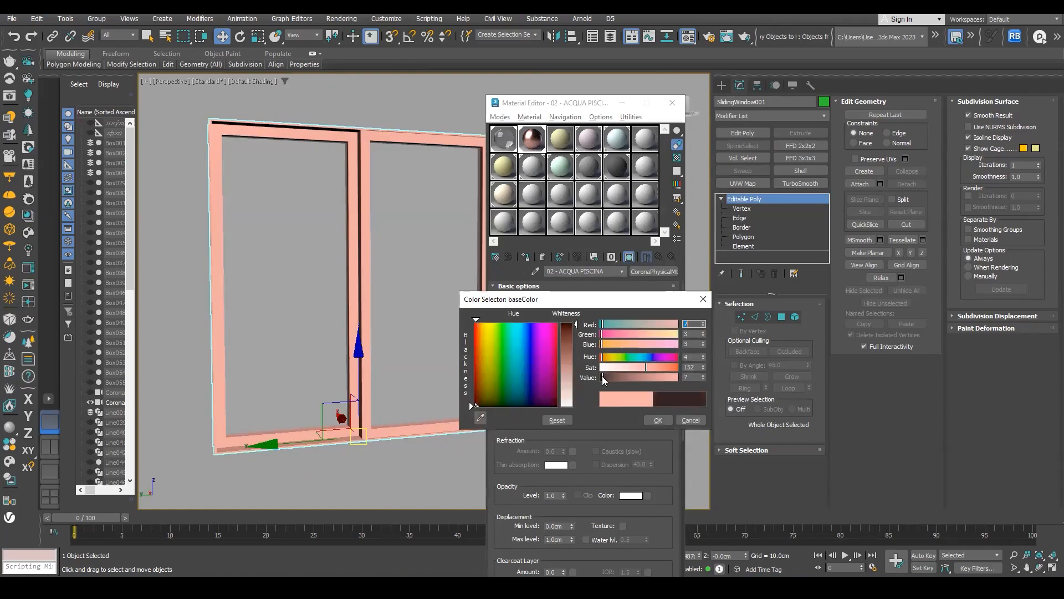
mouse_move(605, 380)
left_mouse_down()
mouse_move(614, 378)
mouse_move(603, 378)
left_mouse_up()
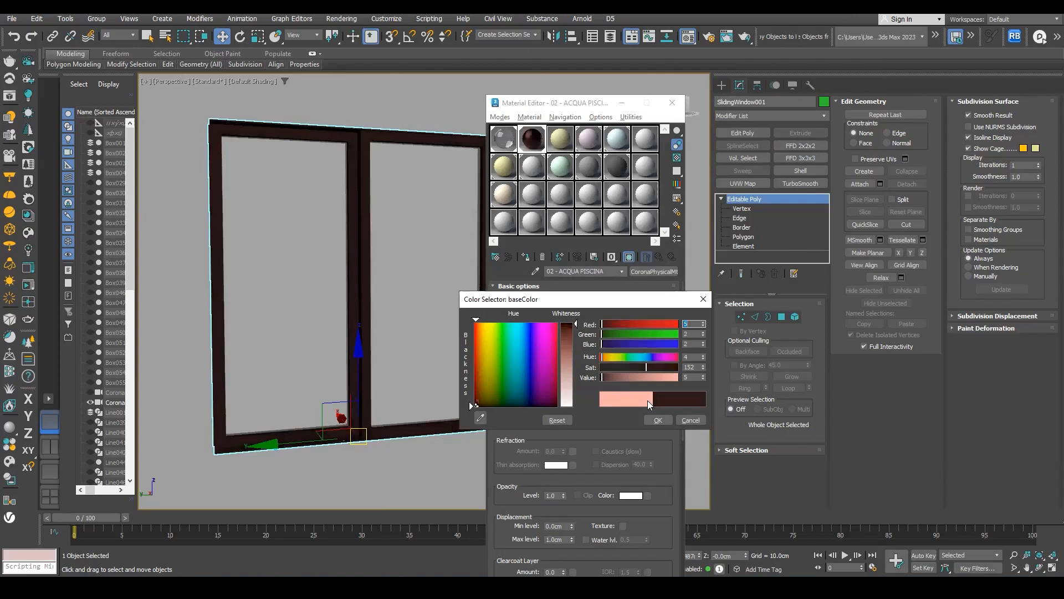
left_click(659, 420)
Close the Material Editor and unhide all objects, including those on hidden layers
middle_click_drag(328, 260, 272, 222, "alt")
left_click(672, 103)
middle_click_drag(554, 166, 399, 334, "alt")
left_click(399, 335)
left_click(307, 296)
middle_click_drag(307, 296, 406, 278, "alt")
right_click(546, 169)
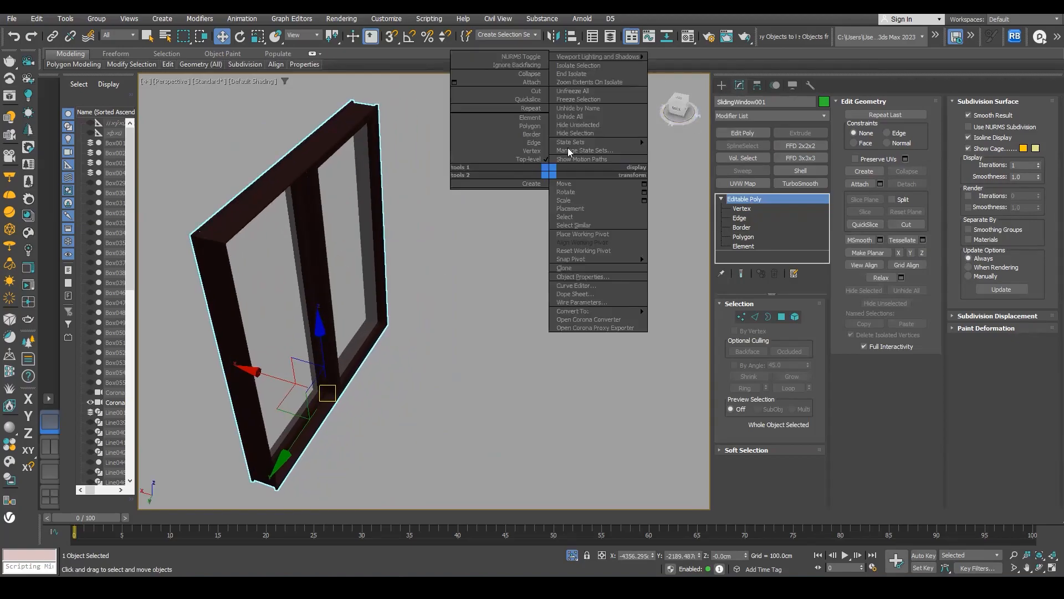
left_click(587, 111)
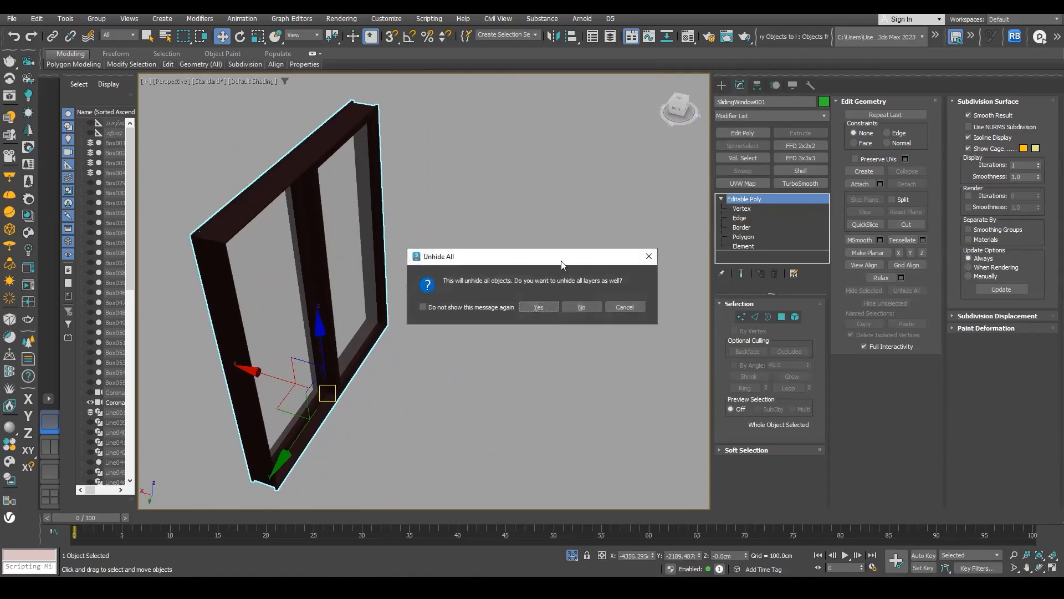
left_click(538, 306)
middle_click_drag(530, 290, 417, 275, "alt")
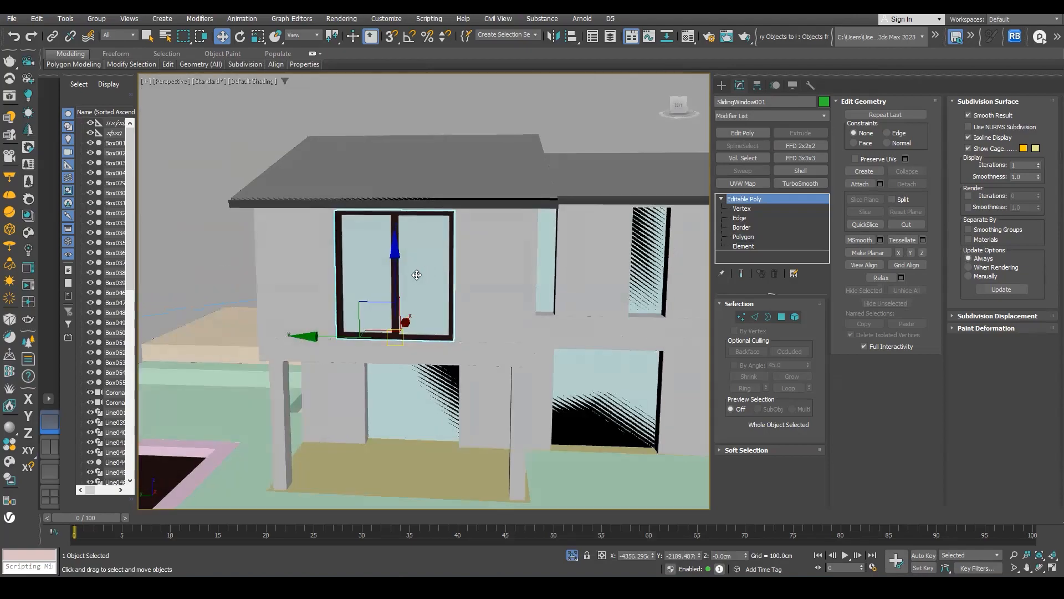
Delete the placeholder glass box behind the upper-floor sliding window, hiding that window meanwhile and then unhiding it
right_click(414, 271)
left_click(445, 235)
left_click(408, 262)
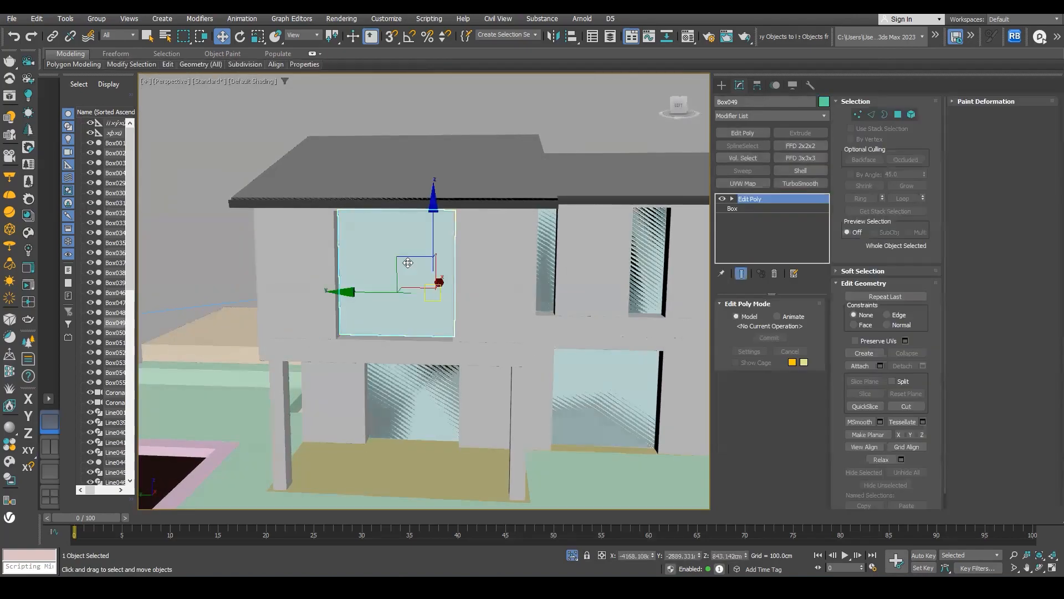
key("Delete")
right_click(400, 264)
left_click(435, 217)
Delete the placeholder glass box filling the large ground-floor opening on the house's side
scroll(435, 239, "down", 3)
left_click(470, 278)
middle_click_drag(471, 278, 421, 260, "alt")
middle_click_drag(523, 323, 456, 304)
scroll(456, 305, "up", 2)
left_click(456, 305)
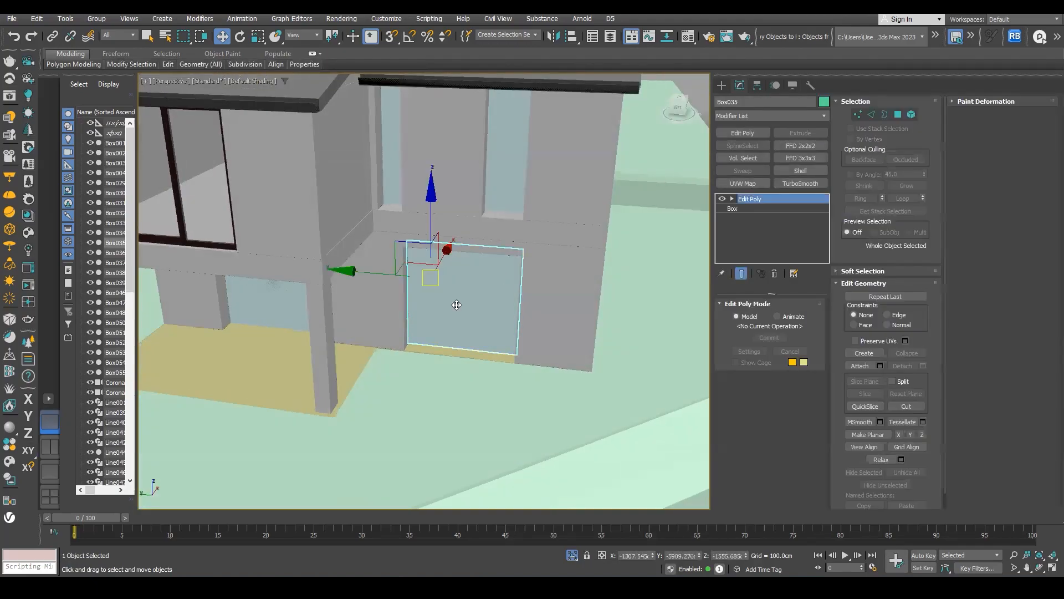
key("End")
key("Delete")
scroll(441, 351, "up", 3)
middle_click_drag(436, 349, 433, 356, "alt")
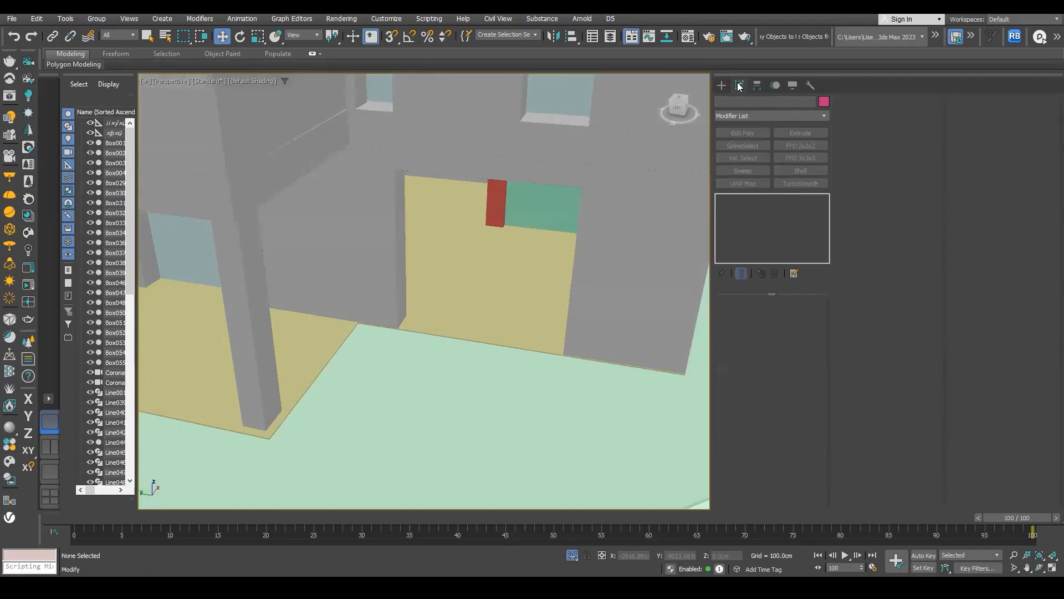
Create a sliding window snapped to the ground-floor opening's corners, about 2393 cm wide, 400 cm deep and 2390 cm high
left_click(718, 83)
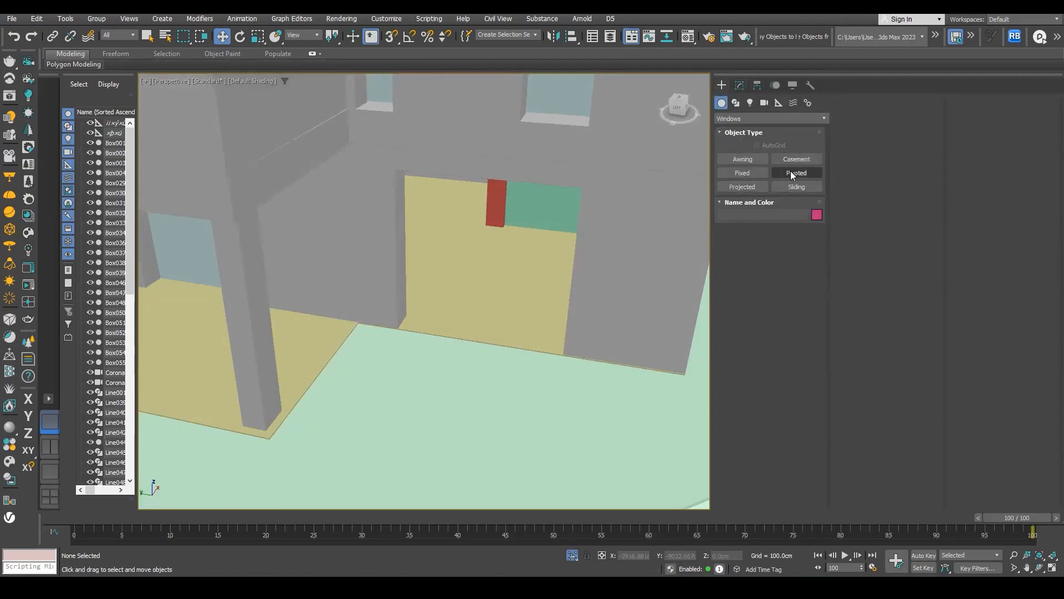
left_click(788, 189)
middle_click_drag(395, 312, 314, 316)
key("s")
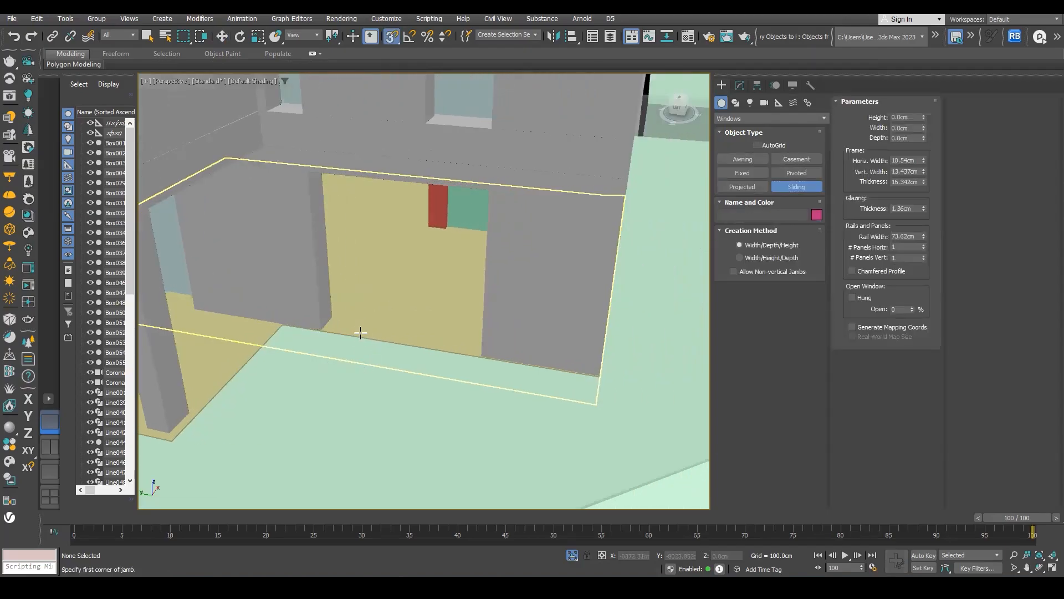
scroll(359, 336, "up", 3)
left_click_drag(331, 332, 579, 374)
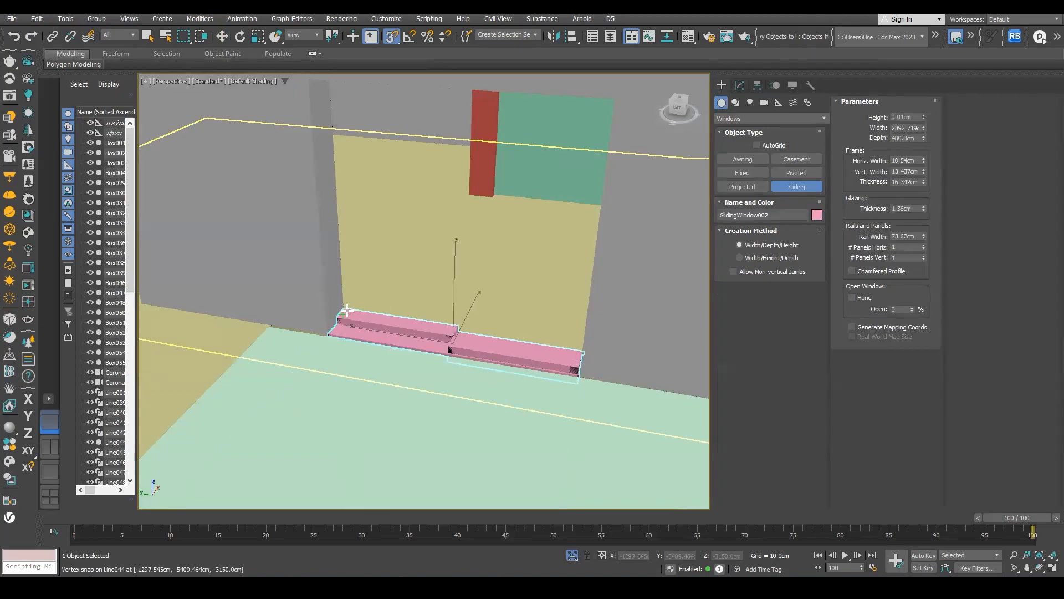
left_click(347, 311)
middle_click_drag(374, 184, 414, 234)
left_click(378, 314)
key("s")
middle_click_drag(443, 281, 471, 311, "alt")
Add an Edit Mesh modifier to the new ground-floor sliding window and expand its sub-object levels
left_click(742, 87)
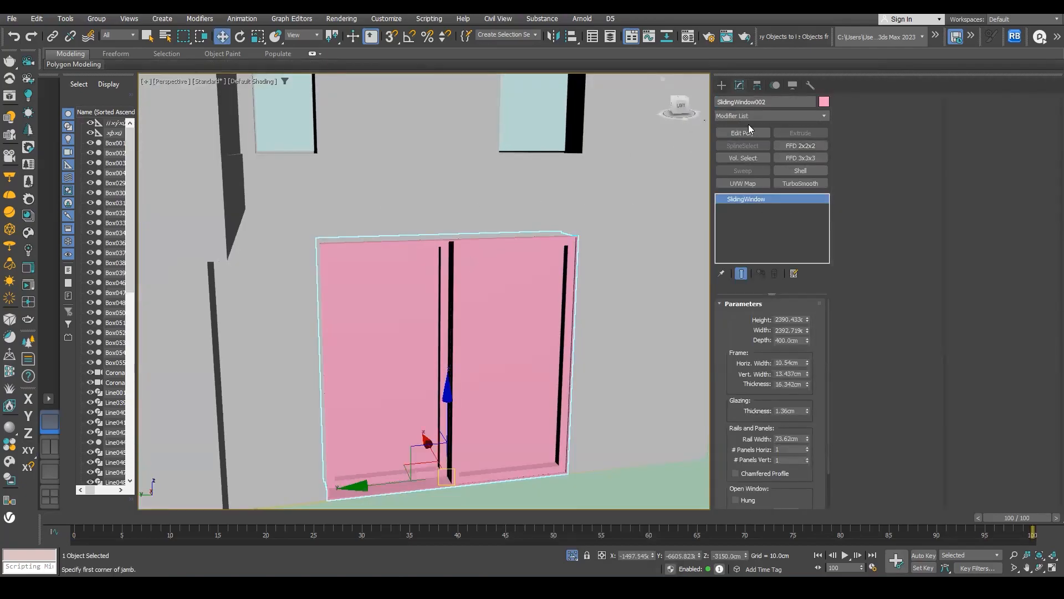
left_click(748, 115)
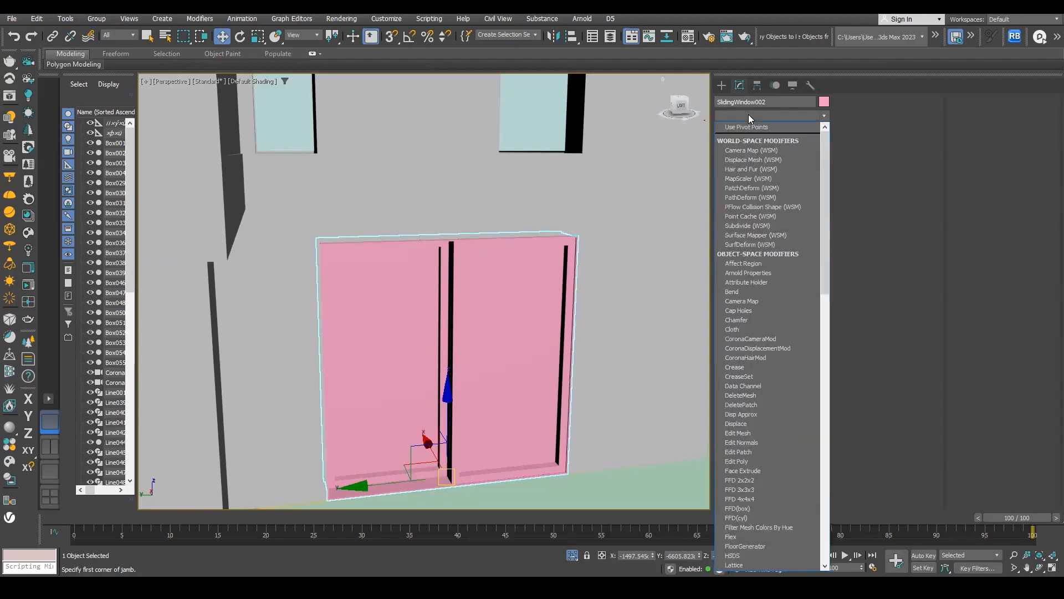
key("e")
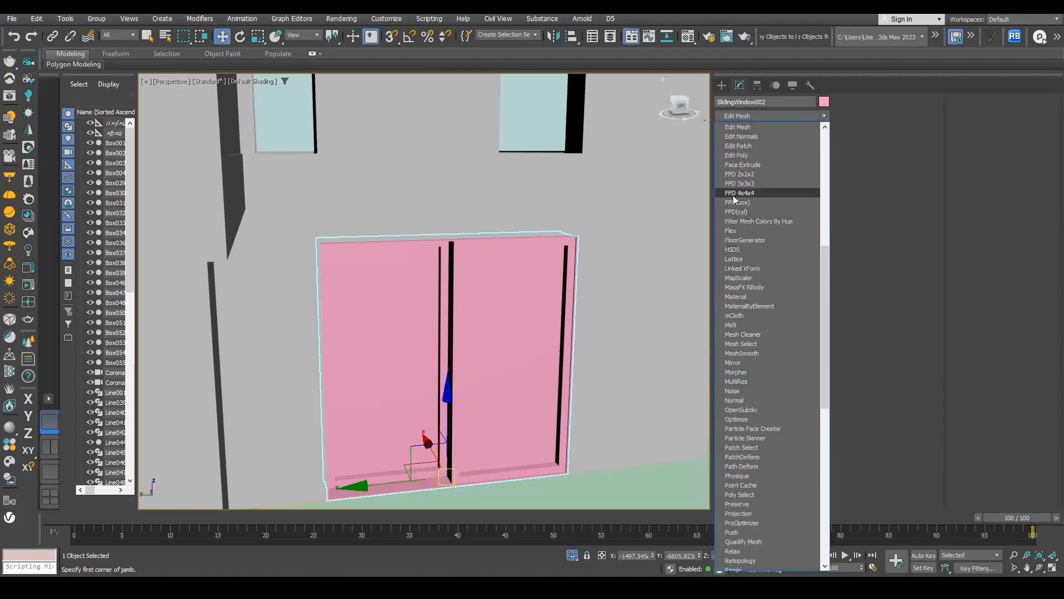
left_click(745, 129)
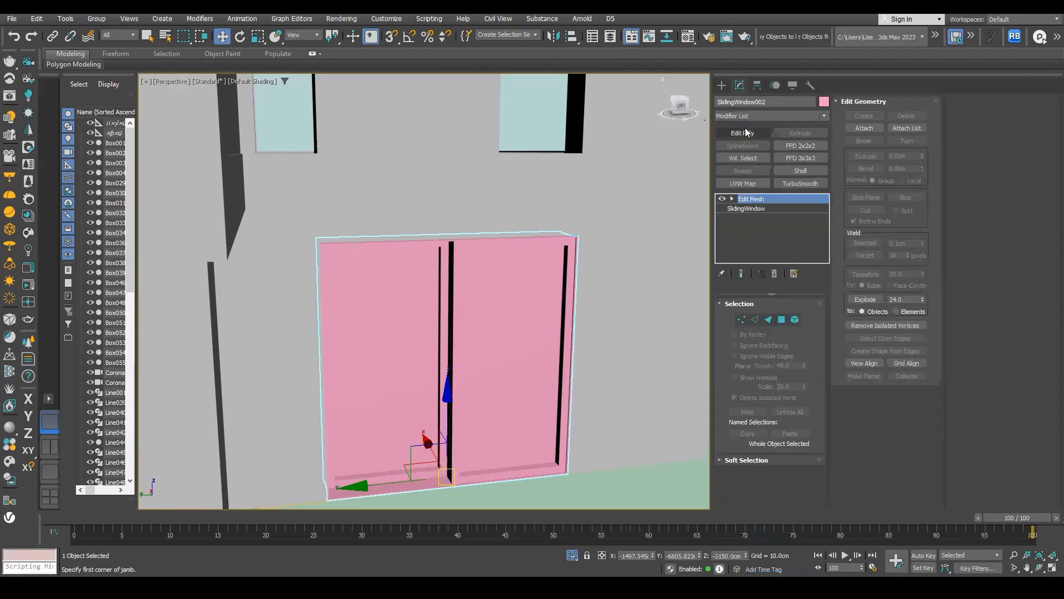
left_click(732, 199)
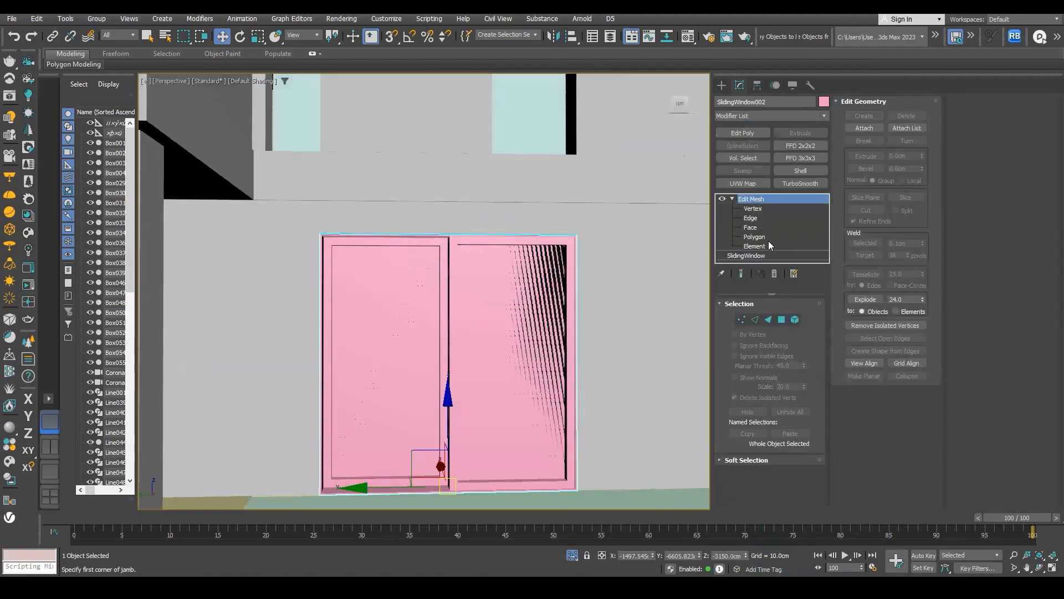
Select pane polygons of the ground-floor window, turn on selected-face shading and isolate the window
left_click(755, 236)
left_click(423, 278)
left_click(481, 284)
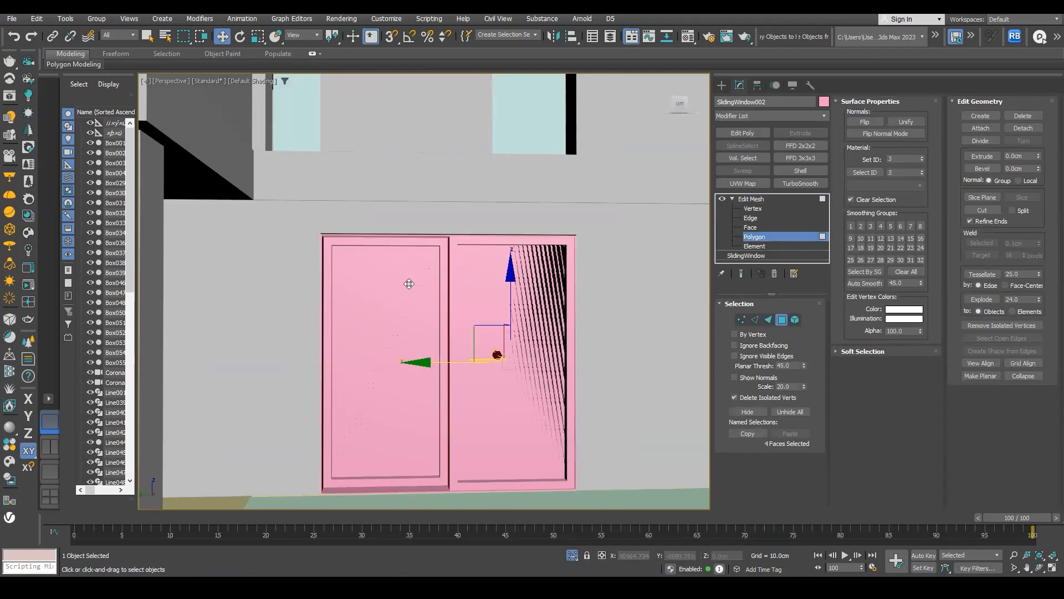
key("F2")
key("alt+q")
mouse_move(492, 324)
middle_mouse_down("alt")
mouse_move(516, 332)
mouse_move(487, 297)
middle_mouse_up("alt")
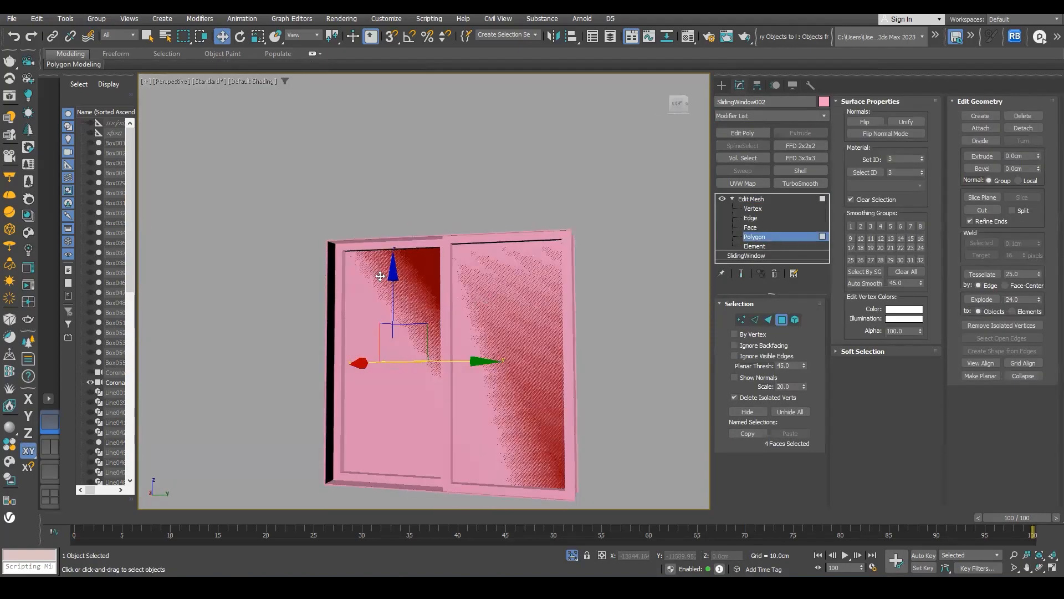
Assign the glass material MURI ESTERNI to the selected pane polygons
key("m")
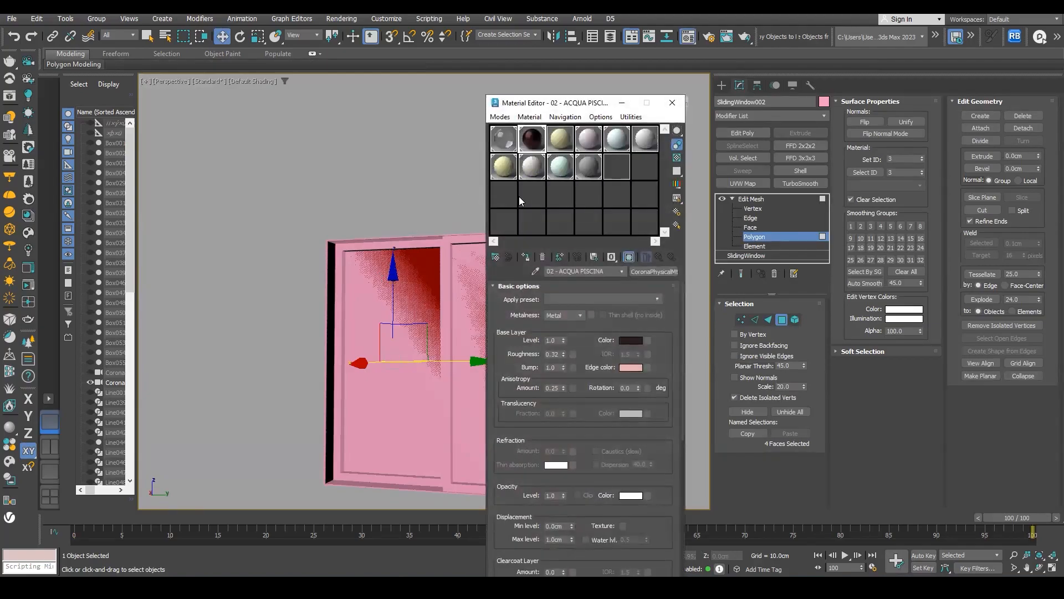
left_click(505, 142)
left_click(526, 256)
Assign the dark copper material to all of the window's polygons and return to the whole-object level
middle_click_drag(413, 271, 338, 264, "alt")
key("ctrl+a")
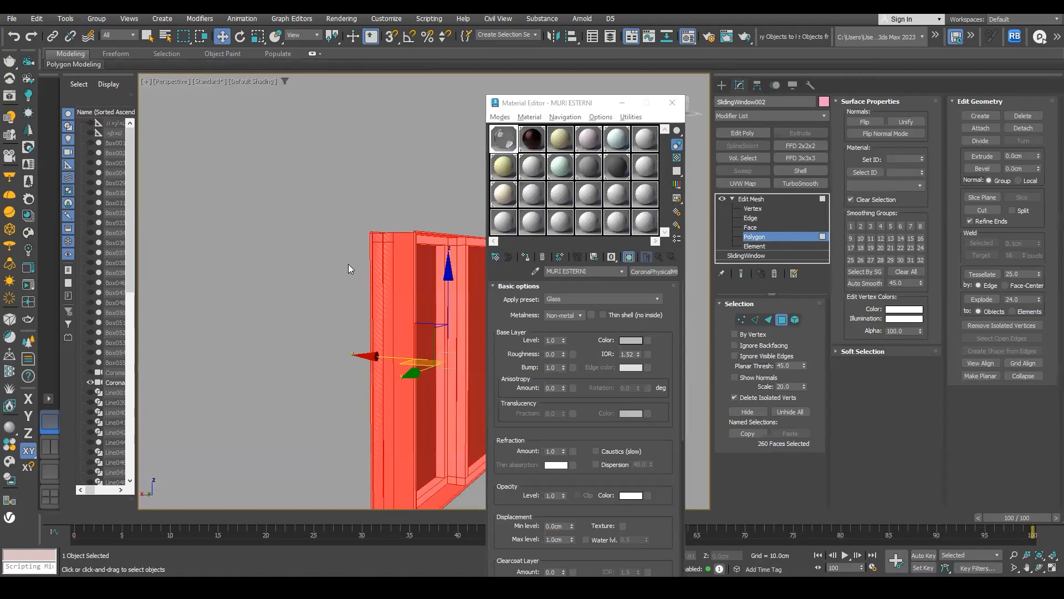
left_click(533, 142)
left_click(526, 257)
middle_click_drag(335, 232, 230, 209)
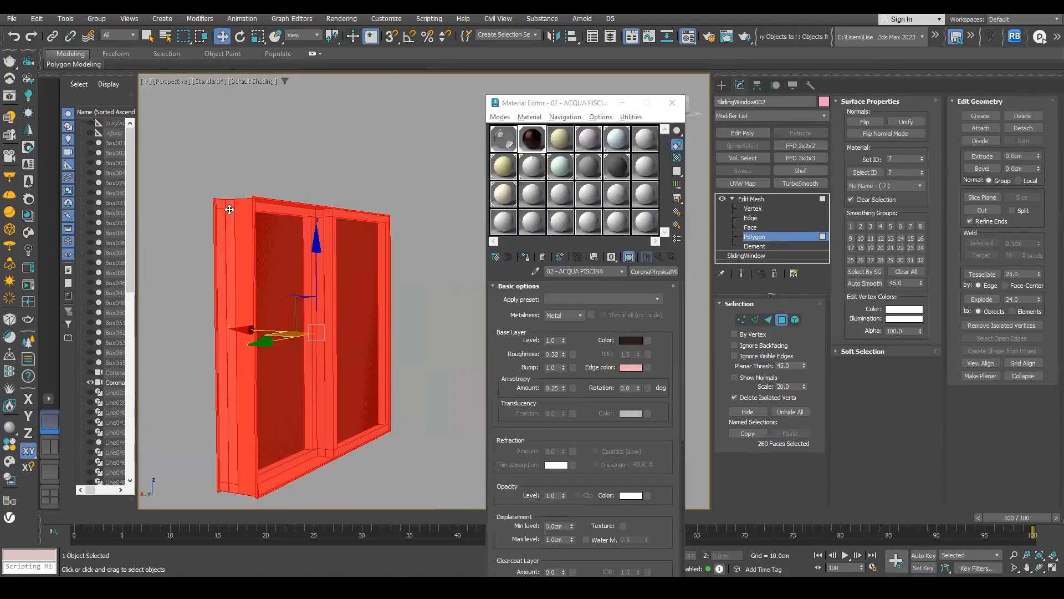
left_click(746, 200)
middle_click_drag(377, 232, 376, 263, "alt")
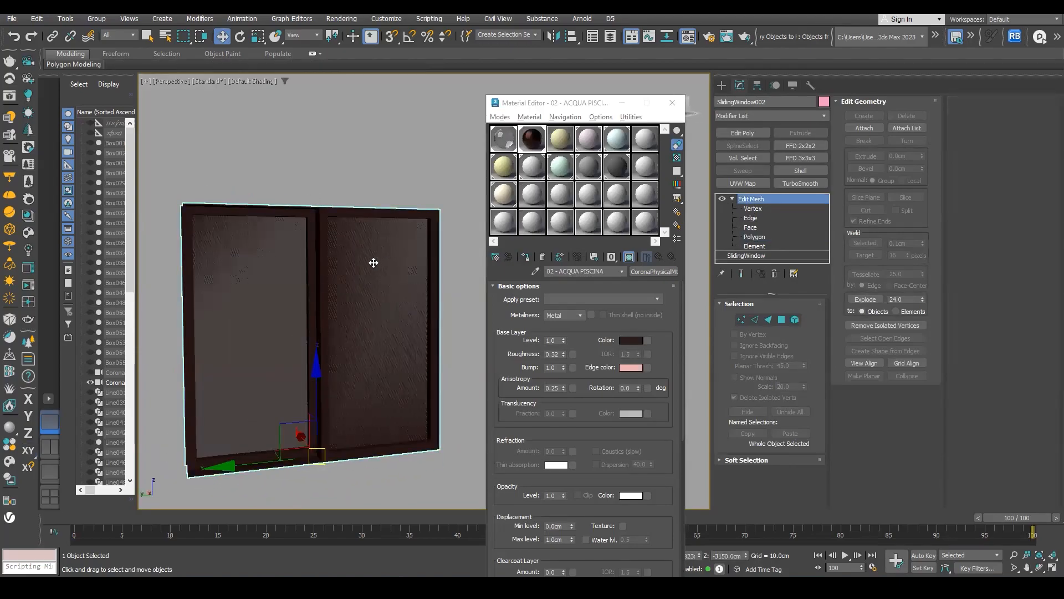
Select the front and back pane polygons of the isolated ground-floor window, assign MURI ESTERNI glass and return to the whole-object level
left_click(755, 237)
left_click(404, 239)
left_click(265, 266, "ctrl")
middle_click_drag(265, 266, 365, 256, "alt")
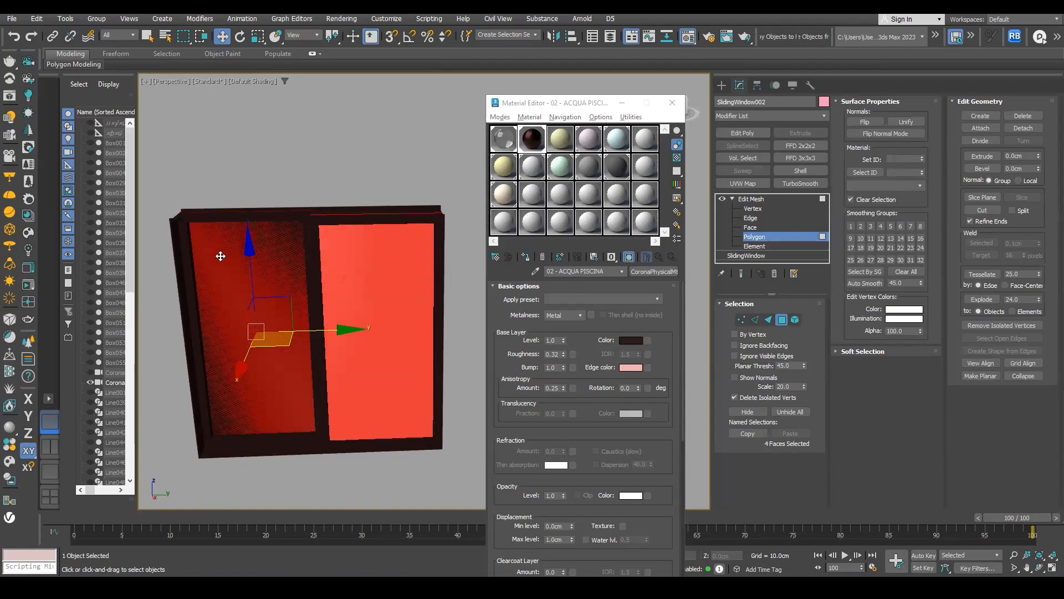
middle_click_drag(250, 254, 183, 245, "alt")
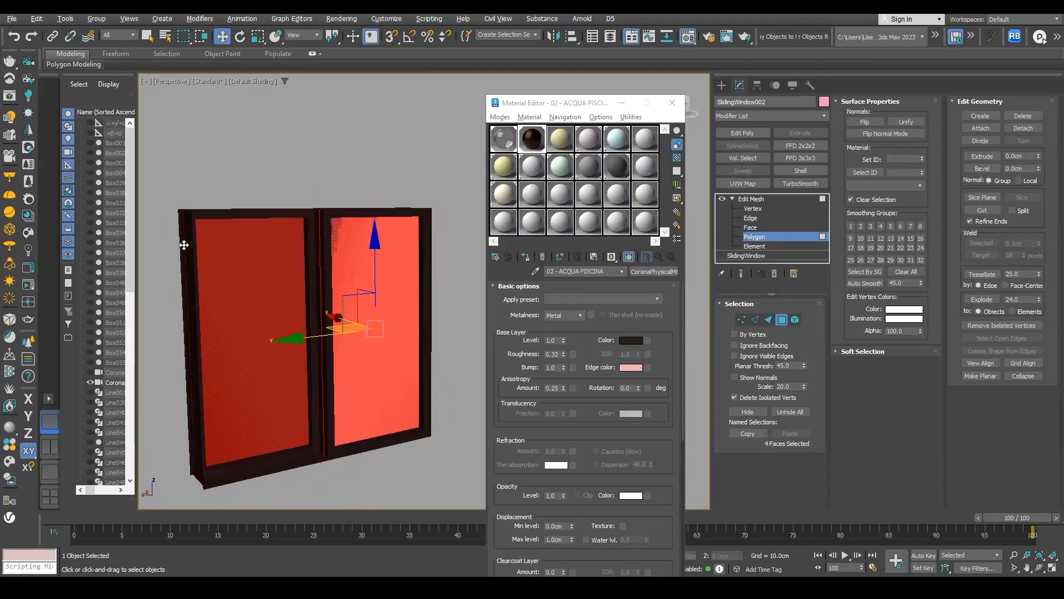
left_click(263, 256, "ctrl")
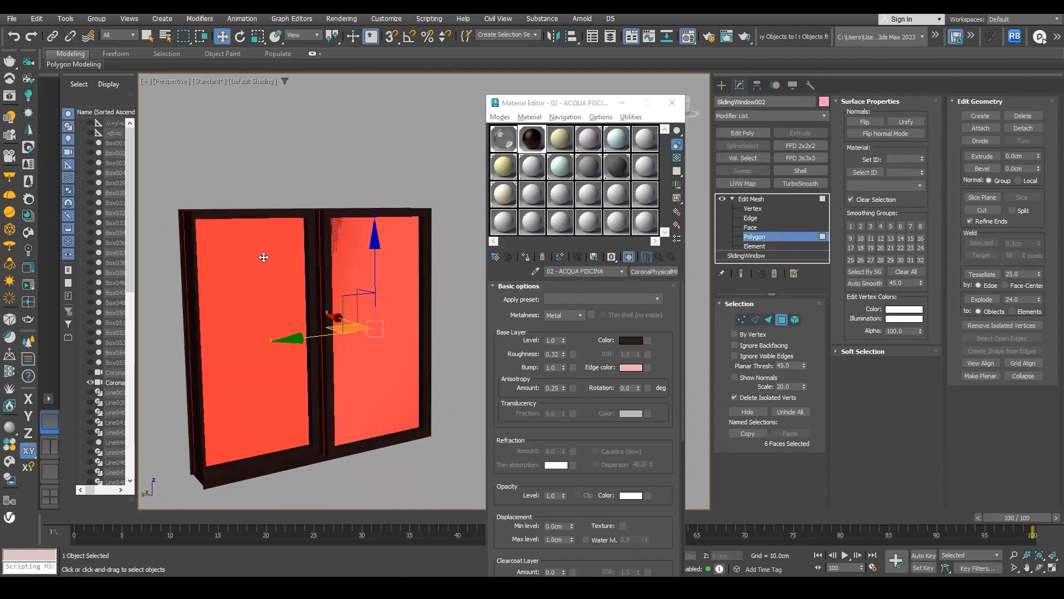
left_click(504, 146)
left_click(526, 257)
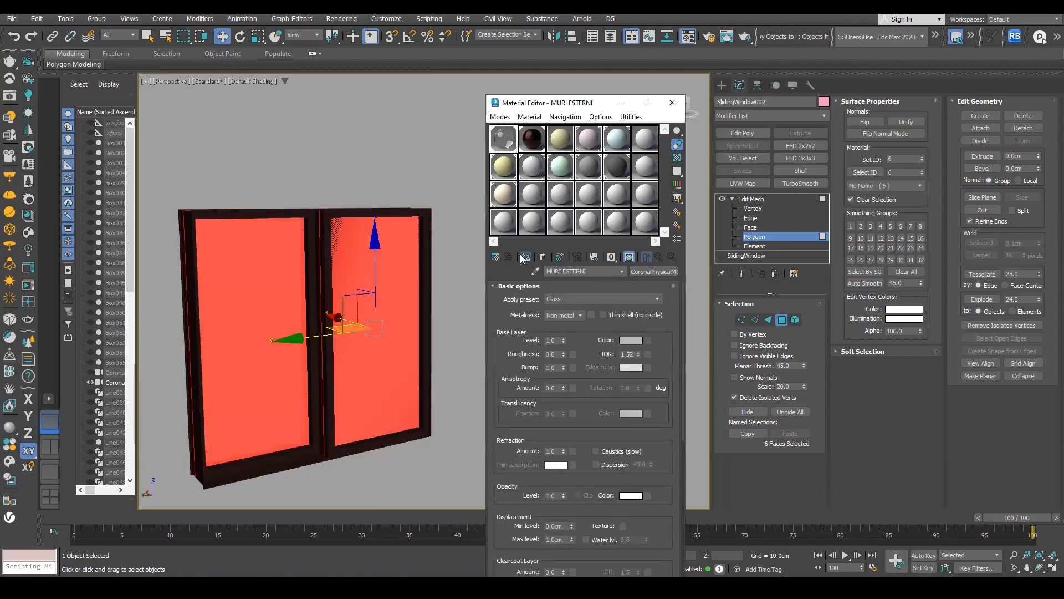
left_click(754, 200)
left_click(385, 198)
Assign the MURI ESTERNI glass to both faces of the window's remaining dark pane and leave polygon editing
middle_click_drag(384, 198, 215, 209, "alt")
scroll(344, 246, "up", 4)
middle_click_drag(344, 245, 239, 207)
left_click(348, 218)
middle_click_drag(360, 228, 451, 257, "alt")
left_click(754, 237)
left_click(351, 242)
scroll(353, 243, "down", 4)
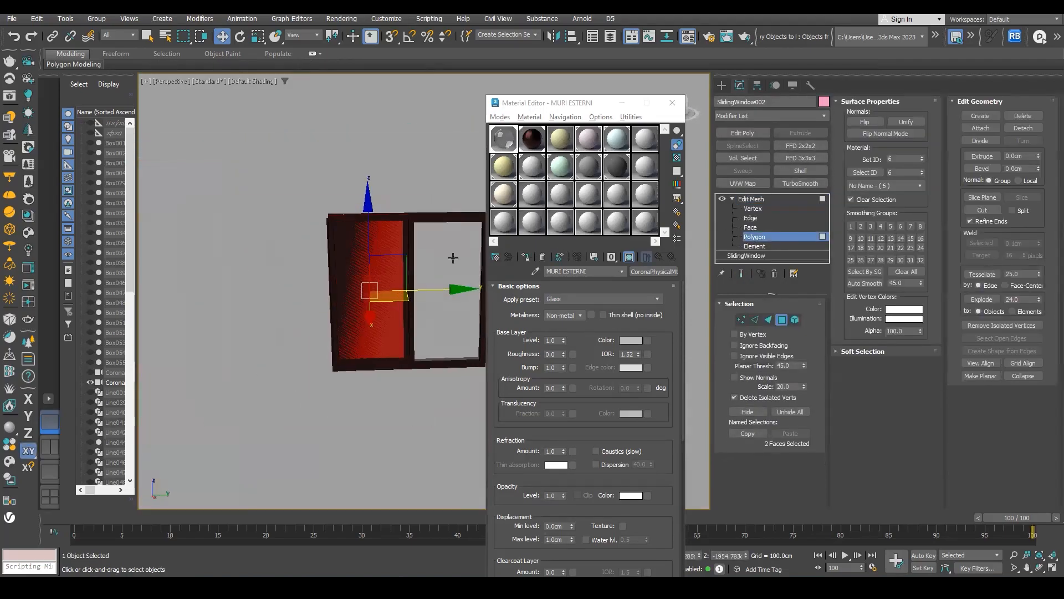
scroll(377, 237, "up", 2)
left_click(378, 237, "ctrl")
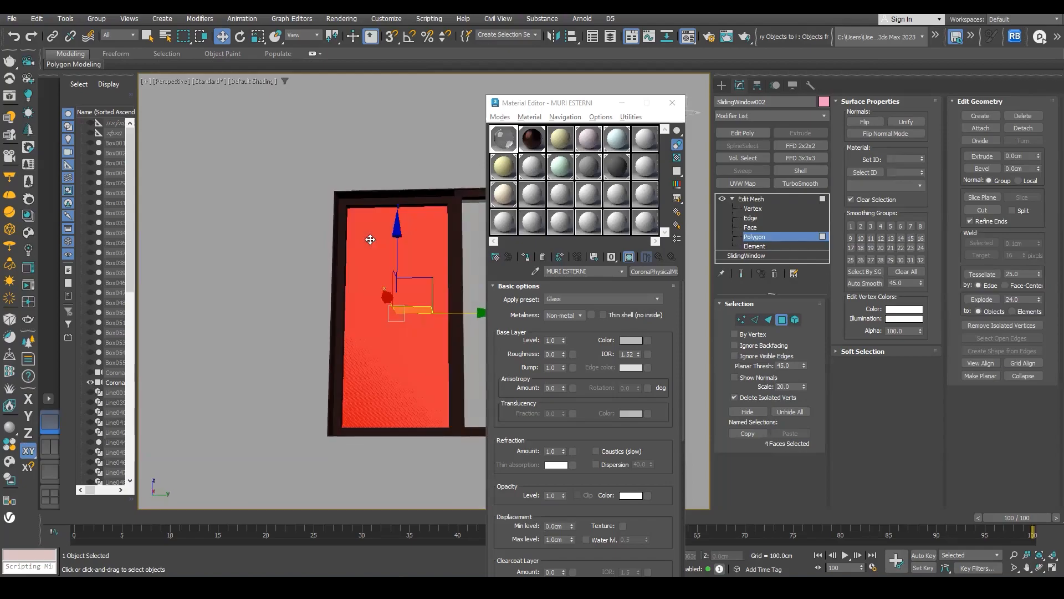
middle_click_drag(389, 241, 239, 255, "alt")
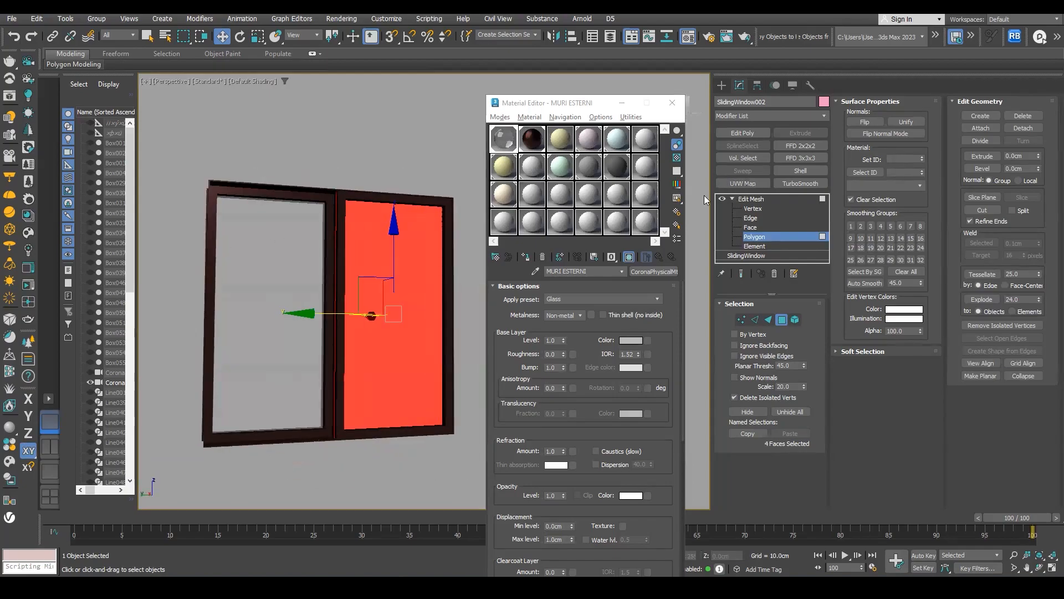
left_click(526, 257)
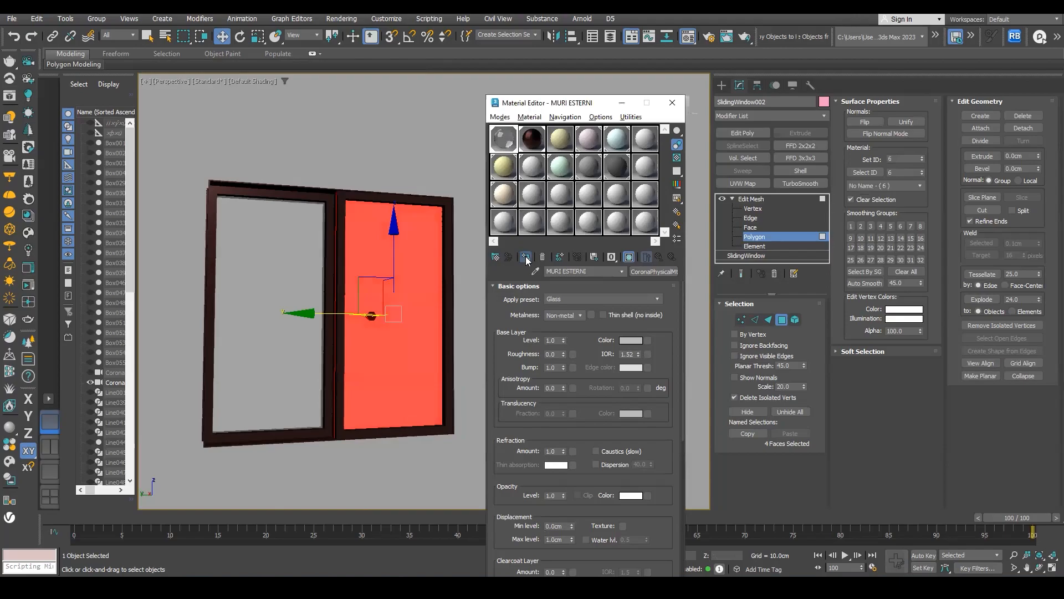
left_click(528, 256)
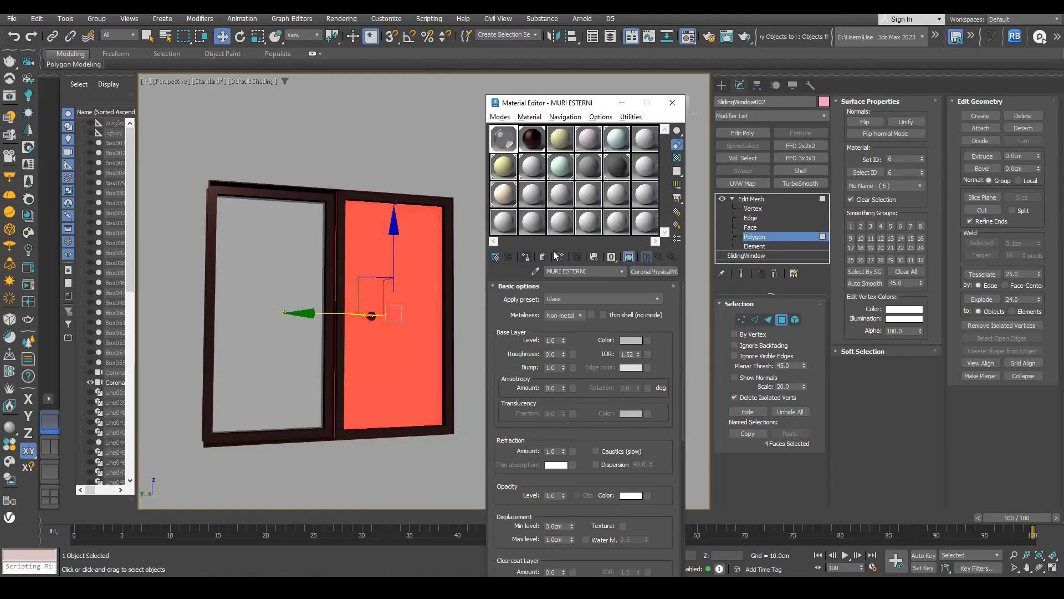
left_click(758, 200)
left_click(387, 182)
Reselect the ground-floor window and review its base SlidingWindow parameters for frame, glazing, rails and opening
scroll(413, 211, "down", 3)
middle_click_drag(413, 211, 334, 230, "alt")
left_click(385, 223)
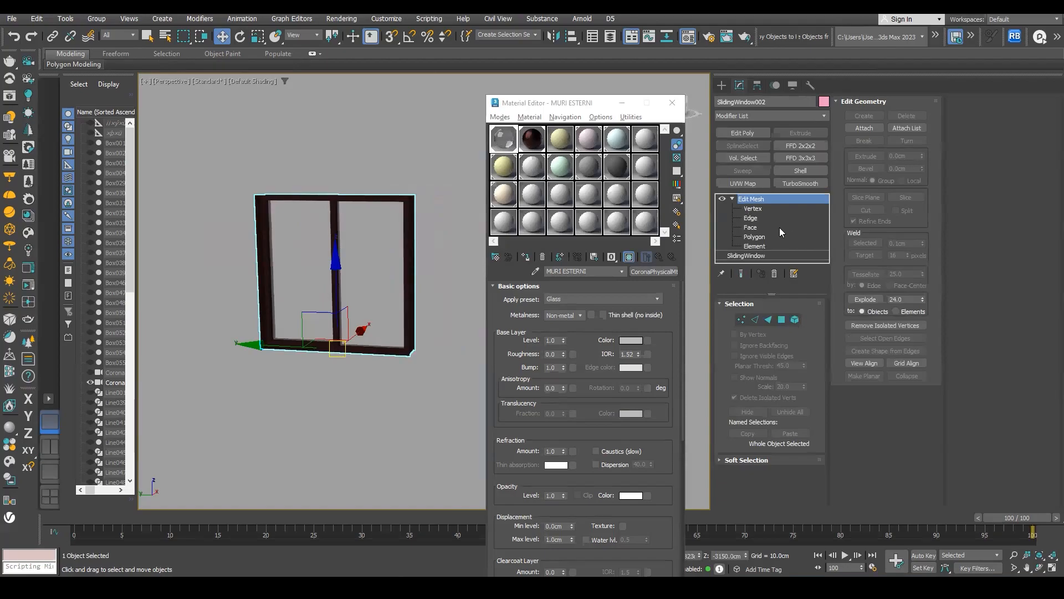
left_click(749, 256)
left_click(578, 325)
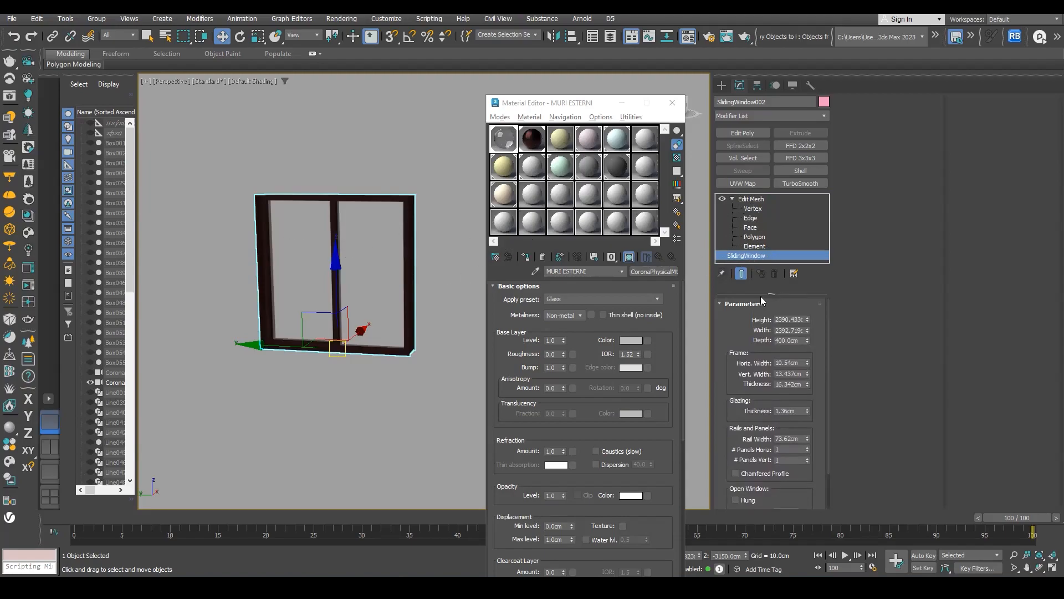
scroll(736, 319, "down", 2)
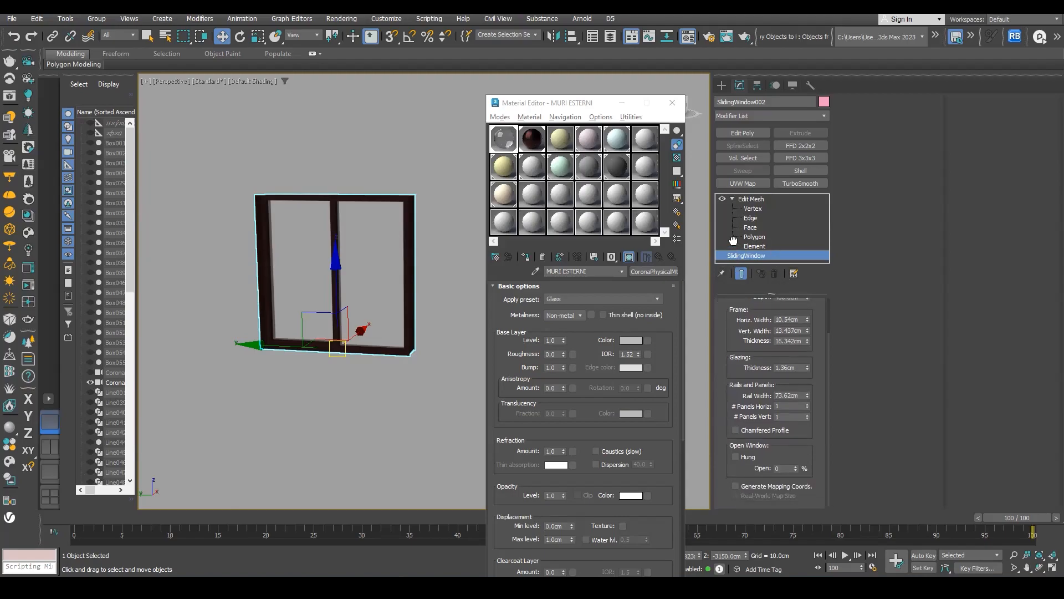
scroll(735, 314, "up", 2)
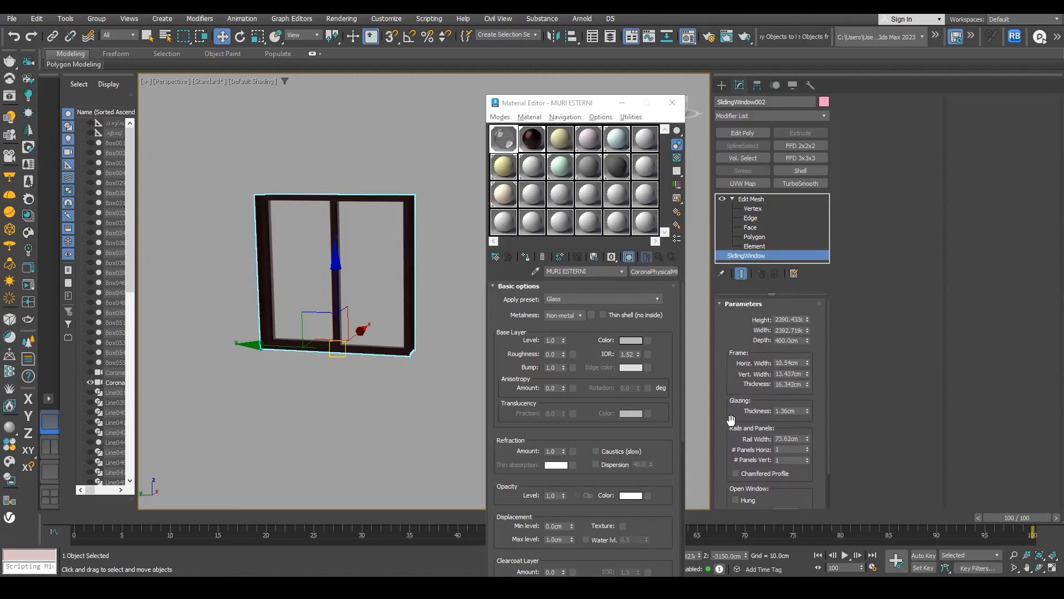
scroll(743, 413, "down", 2)
mouse_move(797, 468)
left_mouse_down()
mouse_move(796, 447)
mouse_move(785, 470)
mouse_move(780, 431)
mouse_move(782, 472)
left_mouse_up()
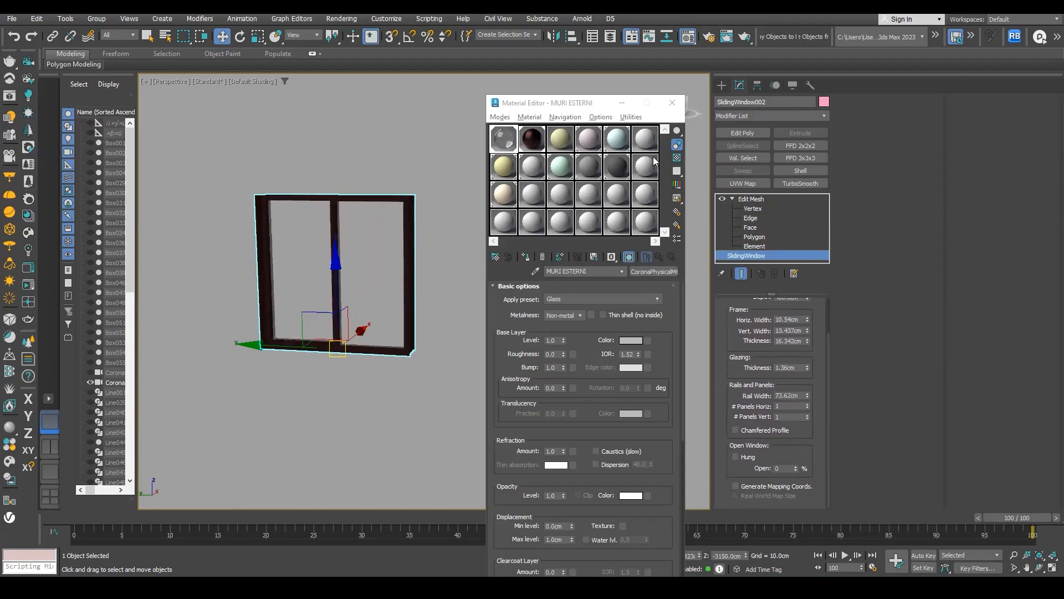
Close the Material Editor and end the window's isolation to bring back the whole house
left_click(672, 103)
right_click(664, 256)
left_click(608, 66)
Select the upper-floor sliding window and compare it with the ground-floor window on the facade
scroll(484, 257, "down", 5)
middle_click_drag(484, 256, 473, 333, "alt")
left_click(358, 305)
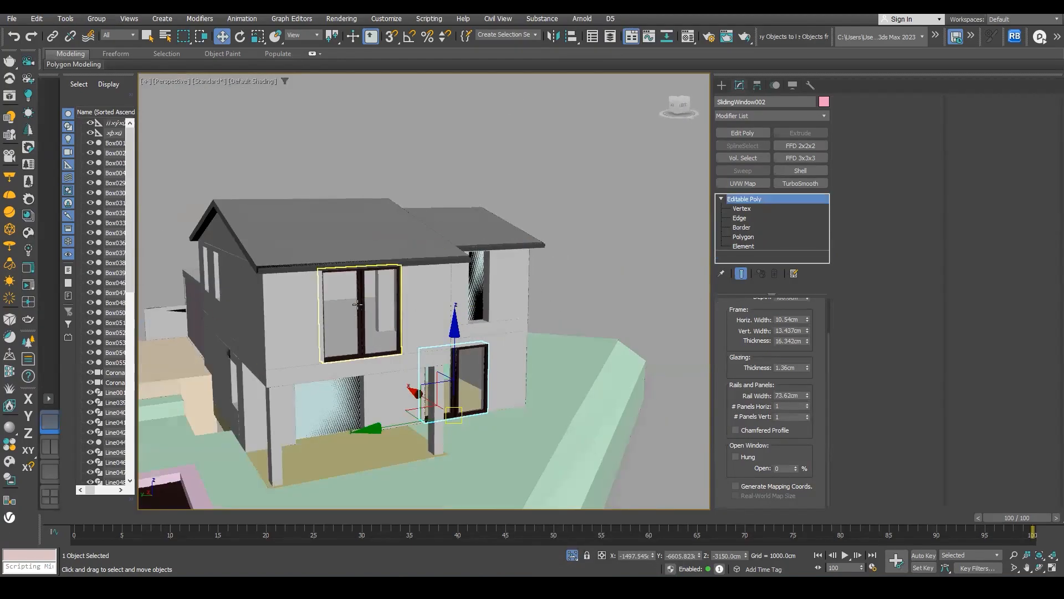
mouse_move(357, 305)
middle_mouse_down("alt")
mouse_move(366, 327)
mouse_move(373, 305)
mouse_move(319, 317)
mouse_move(280, 309)
mouse_move(382, 318)
mouse_move(307, 321)
mouse_move(394, 313)
mouse_move(363, 287)
middle_mouse_up("alt")
scroll(319, 317, "up", 2)
scroll(319, 317, "up", 2)
scroll(394, 313, "down", 3)
middle_click_drag(537, 353, 505, 370, "alt")
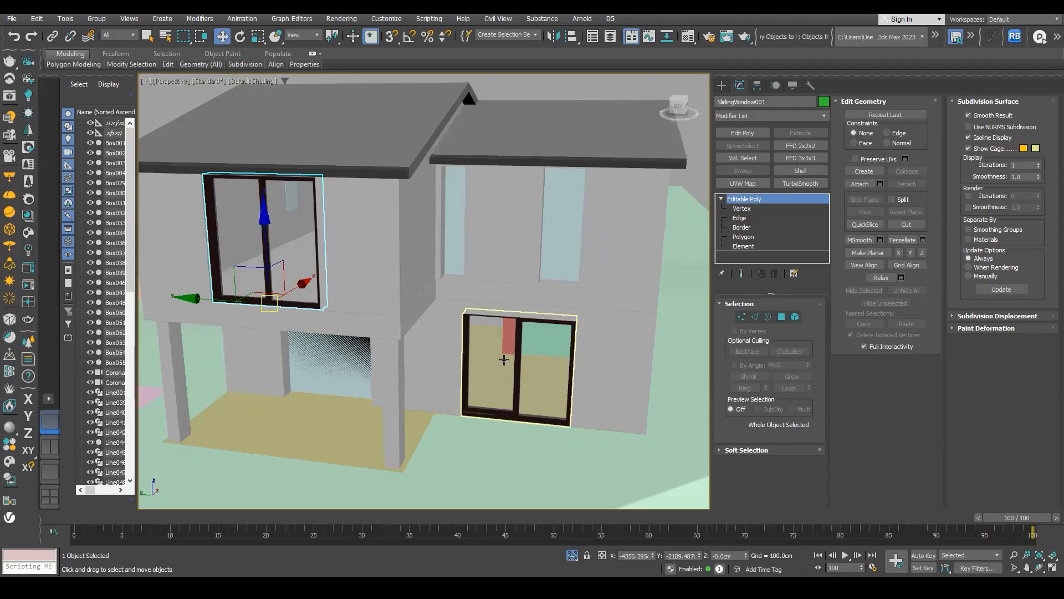
middle_click_drag(527, 308, 589, 333, "alt")
Clone the ground-floor sliding window along the Y axis and place the copy beside the house
key("z")
scroll(478, 281, "down", 5)
left_click(251, 366)
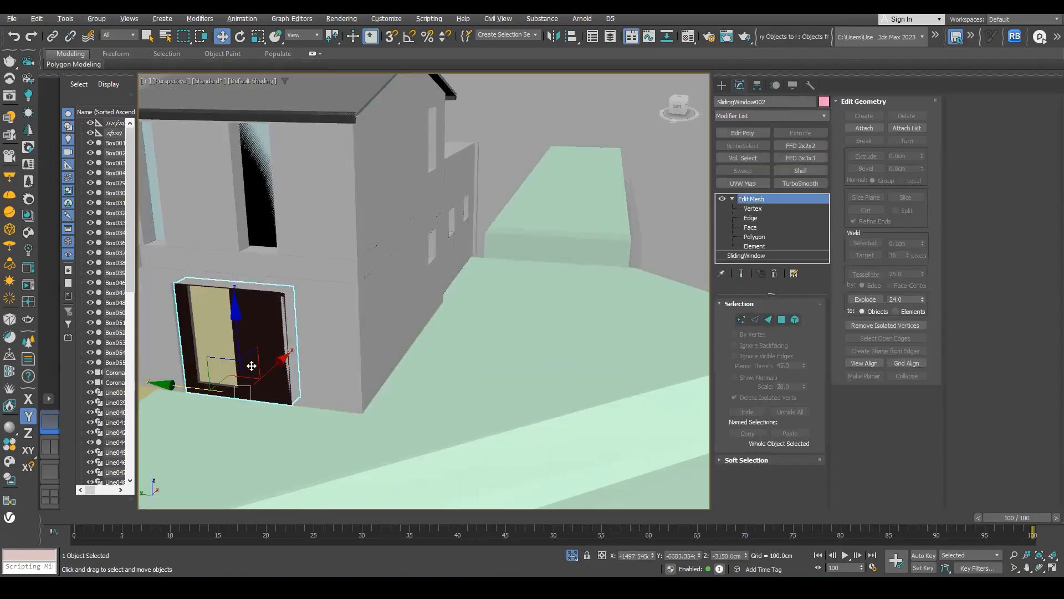
key("ctrl+z")
key("ctrl+z")
key("ctrl+z")
key("ctrl+z")
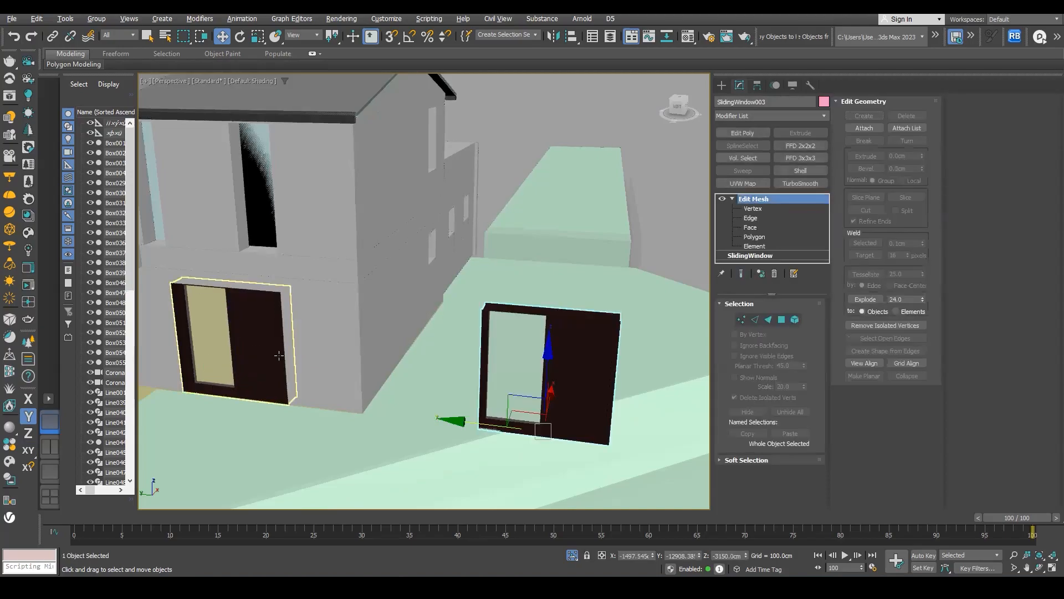
Select both the ground-floor sliding window and its copy and convert them to Editable Poly
mouse_move(440, 363)
middle_mouse_down("alt")
mouse_move(432, 347)
mouse_move(437, 358)
middle_mouse_up("alt")
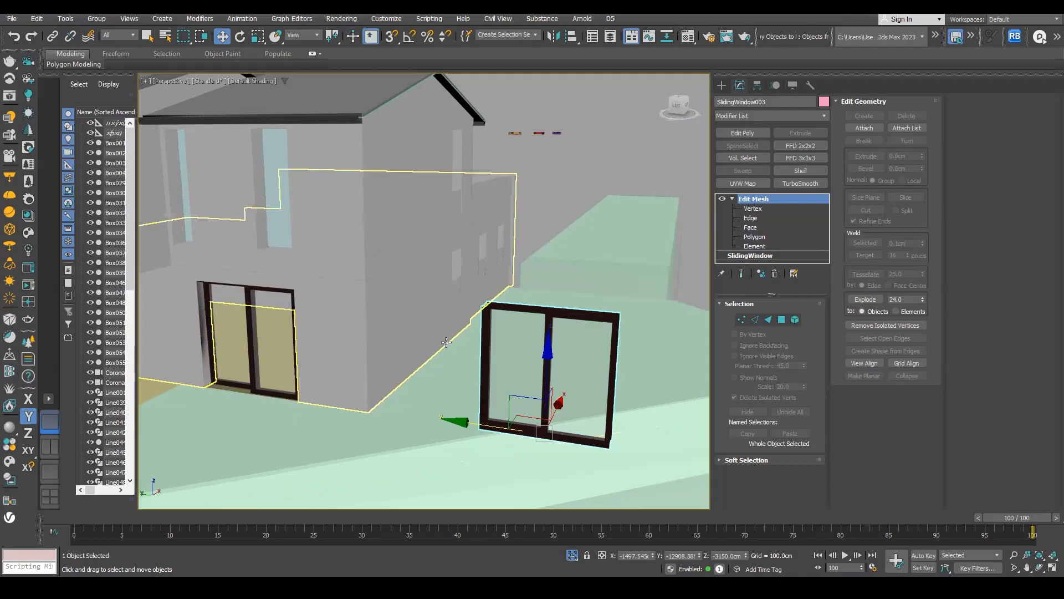
scroll(355, 359, "down", 3)
middle_click_drag(355, 360, 609, 343)
middle_click_drag(417, 292, 333, 302, "alt")
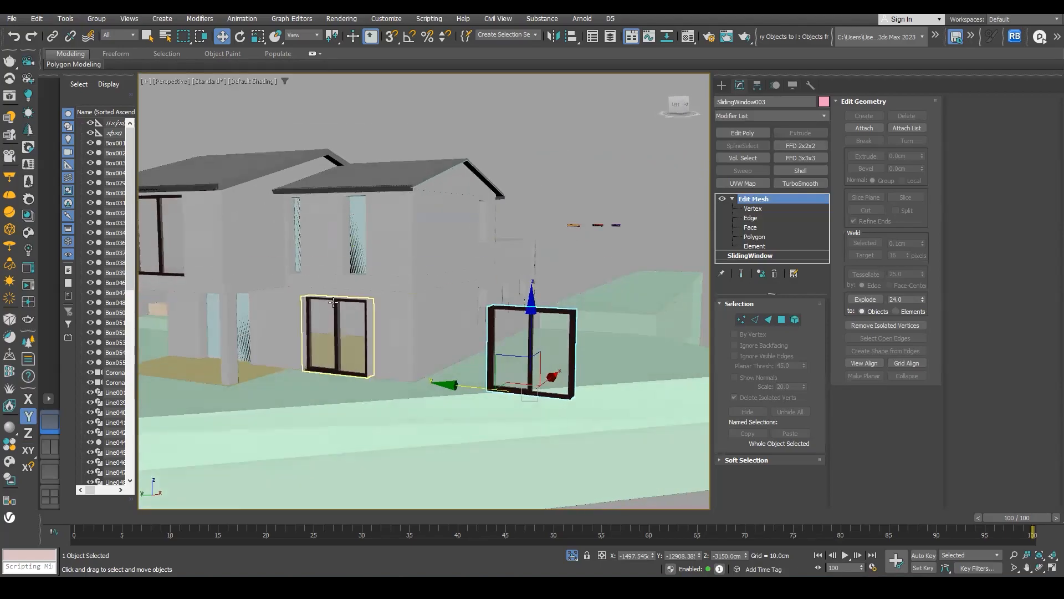
left_click(337, 309, "ctrl")
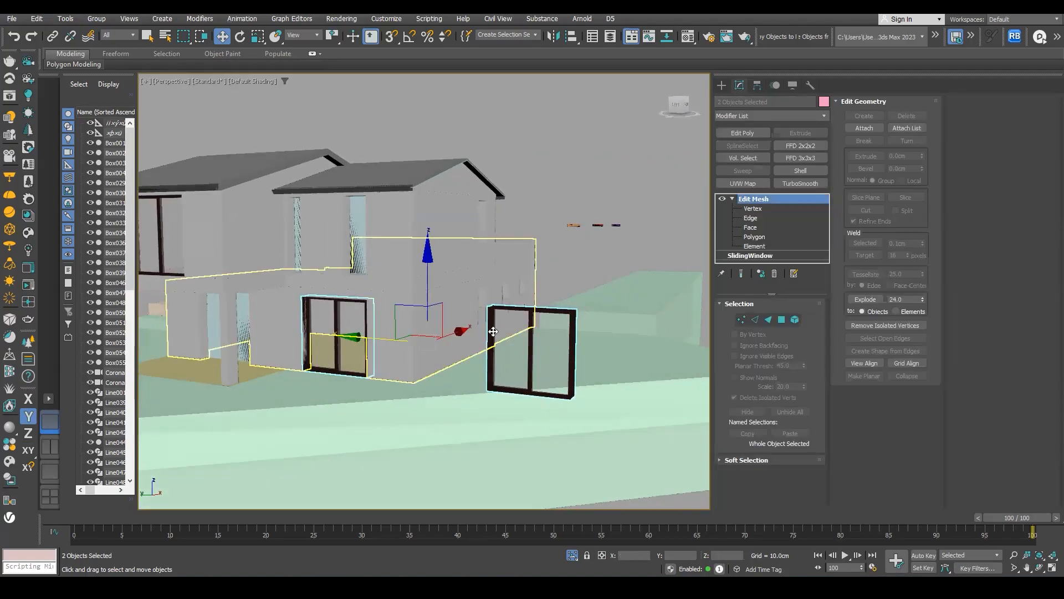
middle_click_drag(331, 277, 331, 319, "alt")
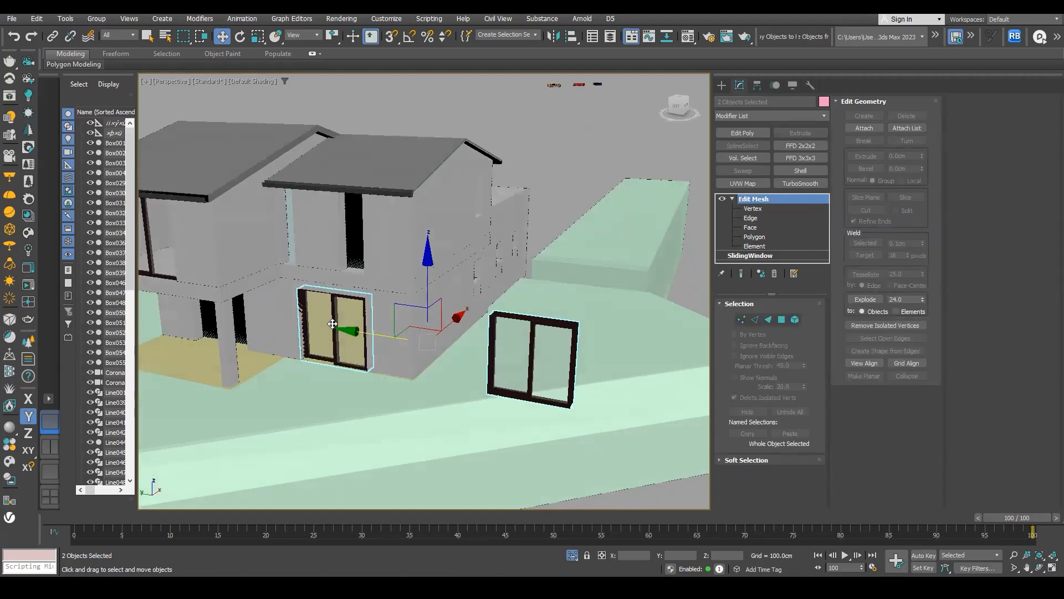
right_click(330, 320)
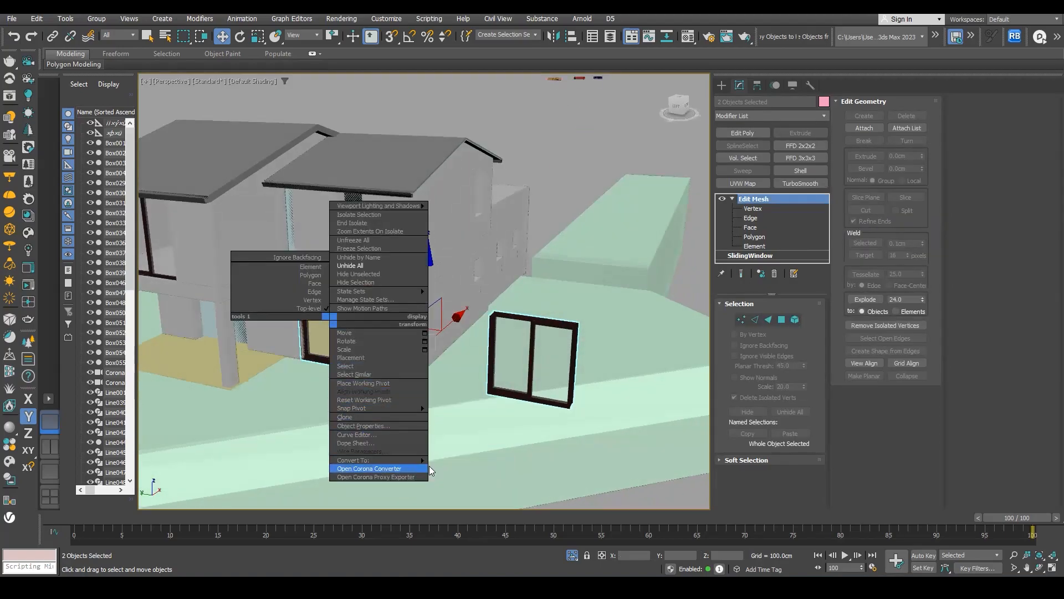
mouse_move(407, 463)
left_click(474, 468)
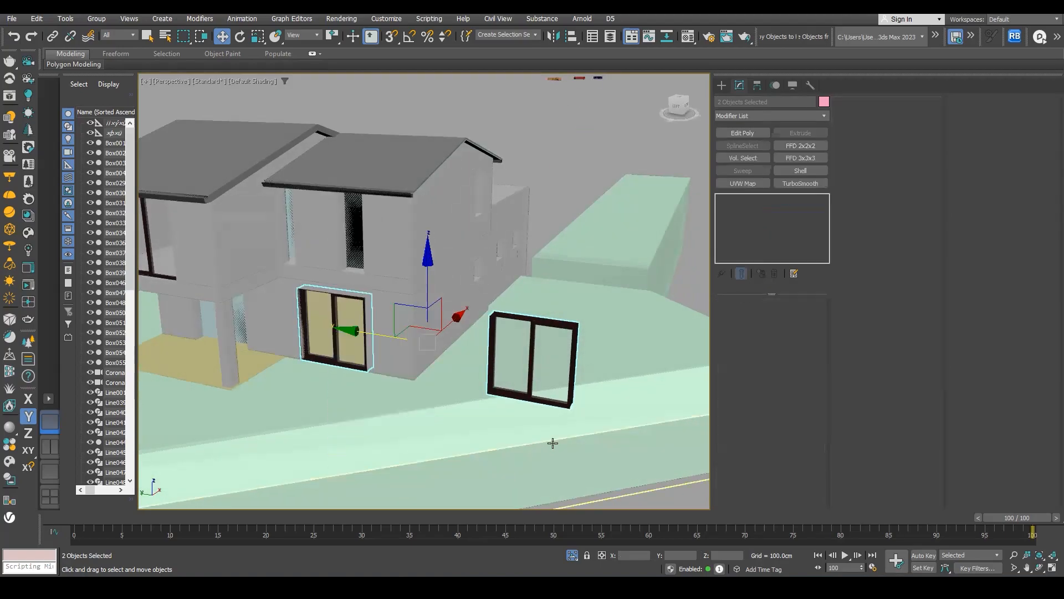
Select the two converted windows in turn and examine them against the house from several viewpoints
left_click(543, 400)
left_click(352, 339)
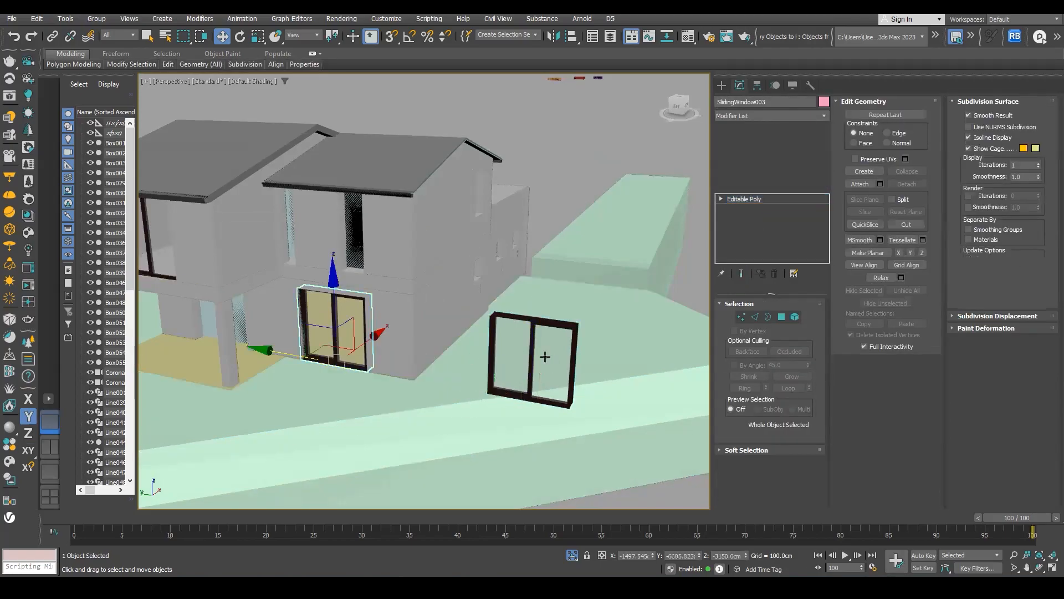
left_click(540, 355)
left_click(343, 335)
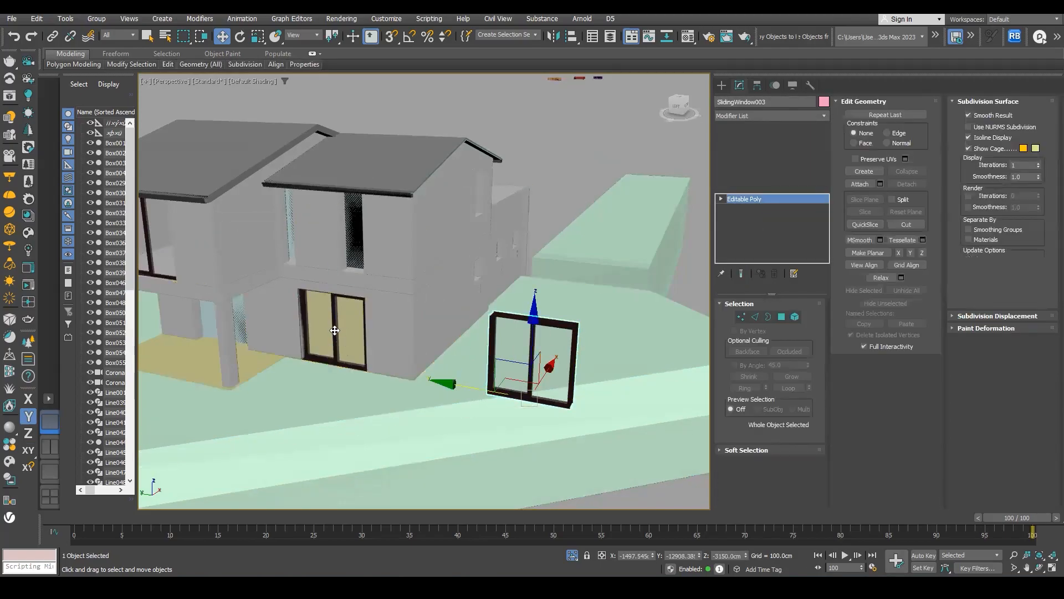
left_click(505, 343)
middle_click_drag(392, 318, 425, 321)
left_click(326, 266)
left_click(451, 313)
left_click(651, 367)
left_click(447, 343)
left_click(651, 370)
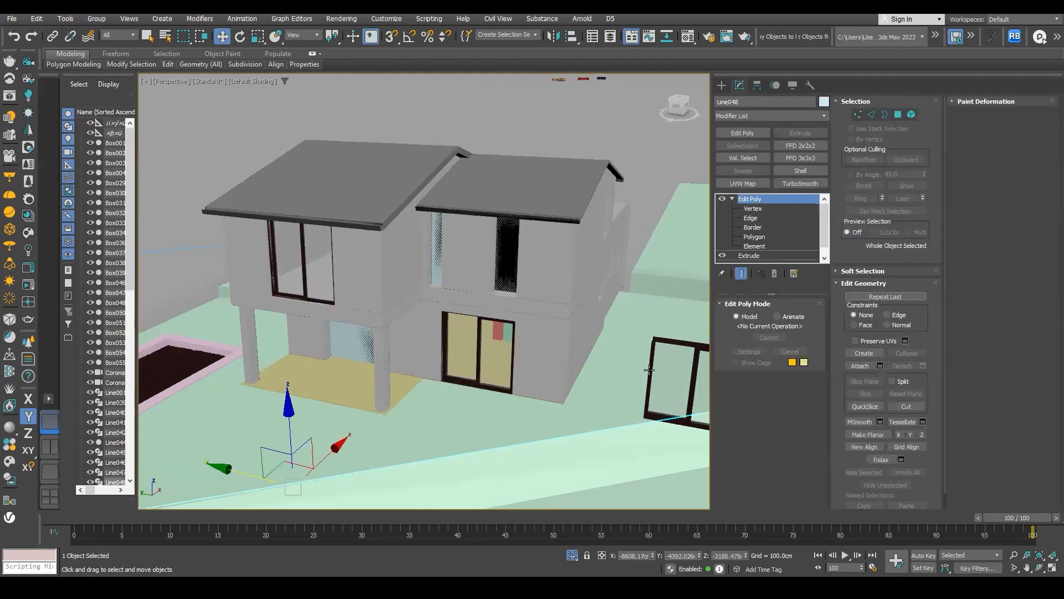
key("z")
scroll(437, 331, "down", 5)
middle_click_drag(437, 331, 380, 391, "alt")
scroll(487, 385, "up", 3)
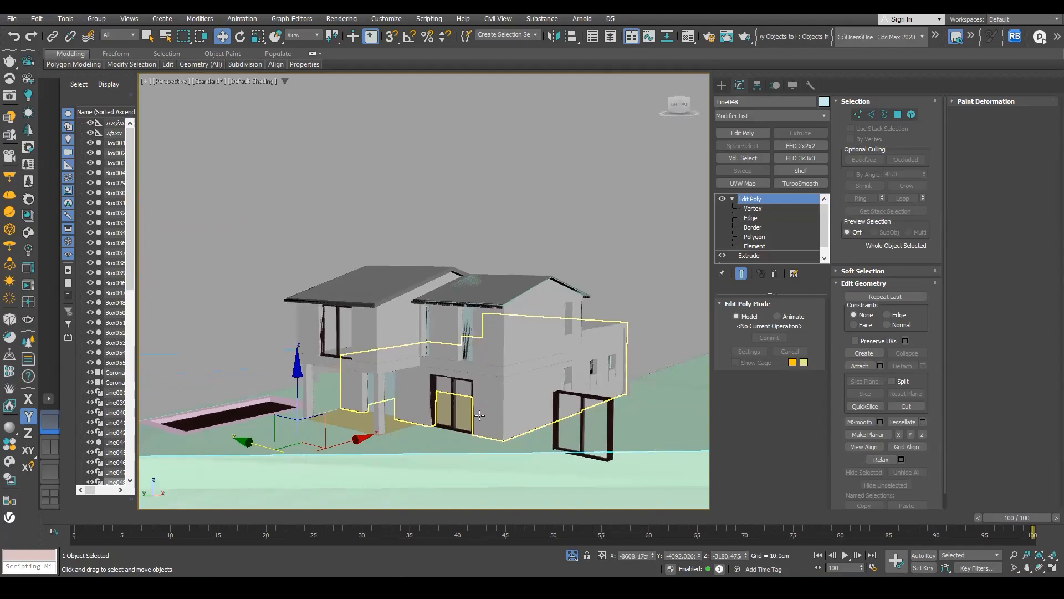
Open the Material Editor, switch it from compact to Slate mode and maximize it
key("m")
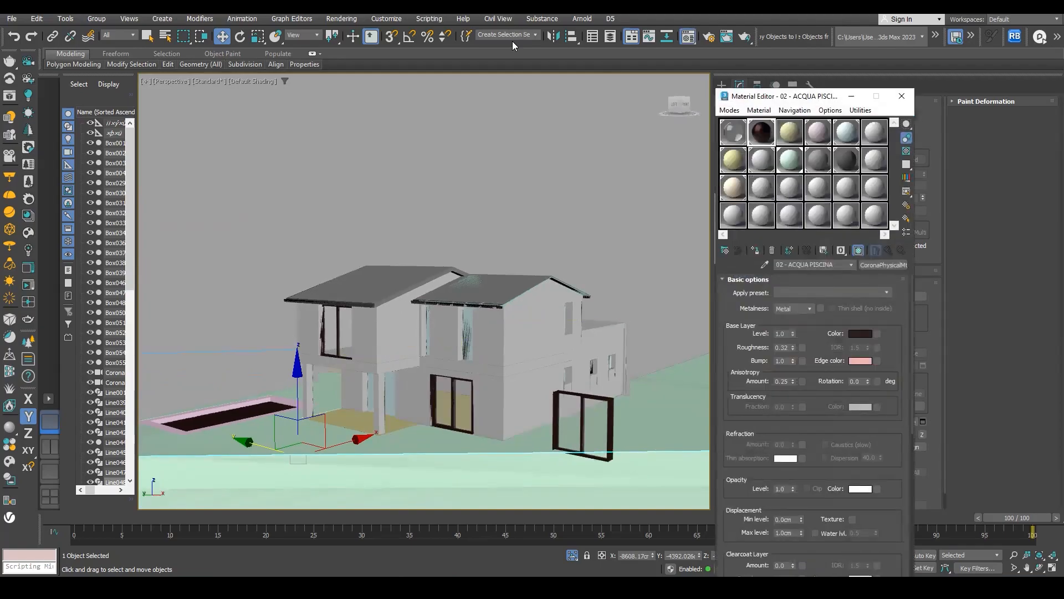
left_click_drag(782, 96, 361, 49)
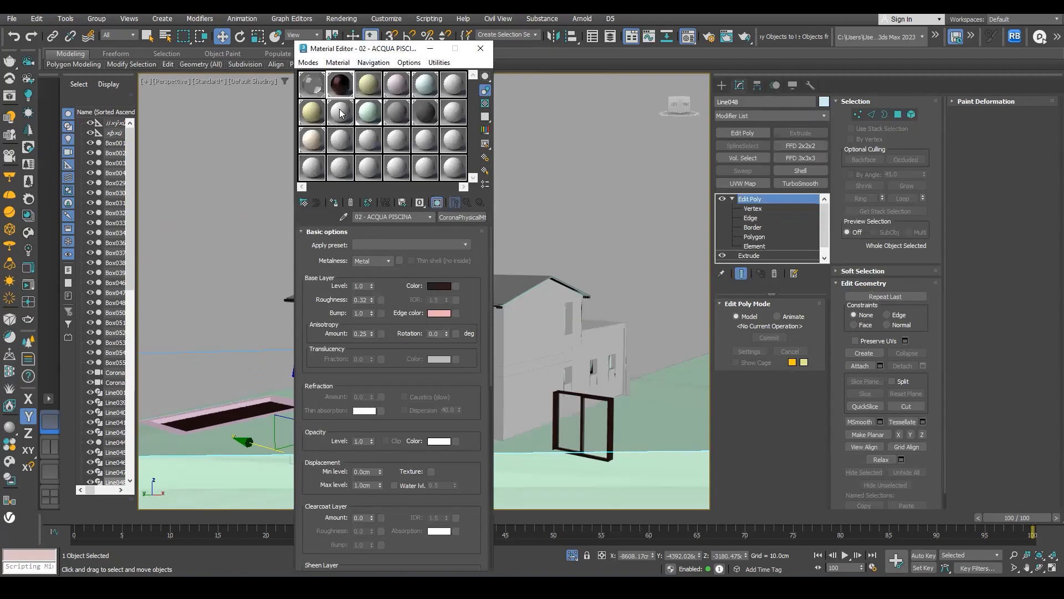
left_click(336, 63)
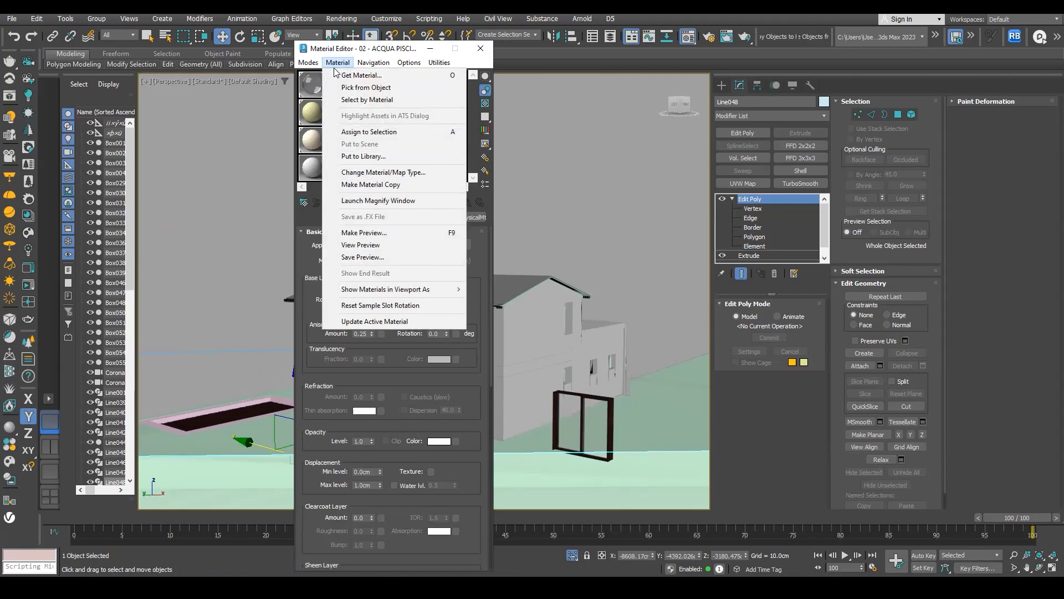
left_click(361, 75)
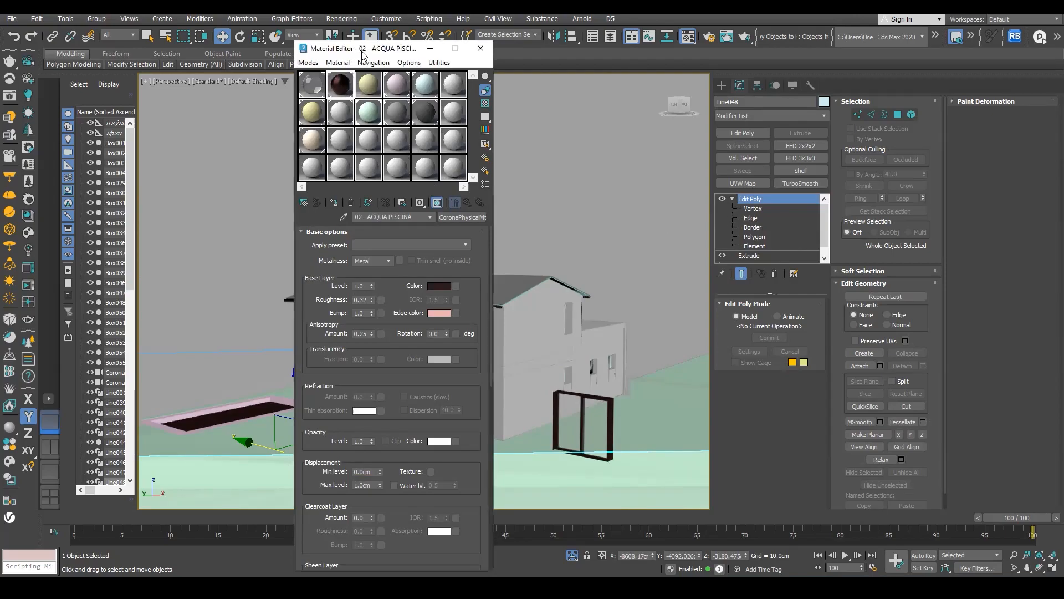
left_click_drag(359, 54, 414, 59)
left_click(364, 68)
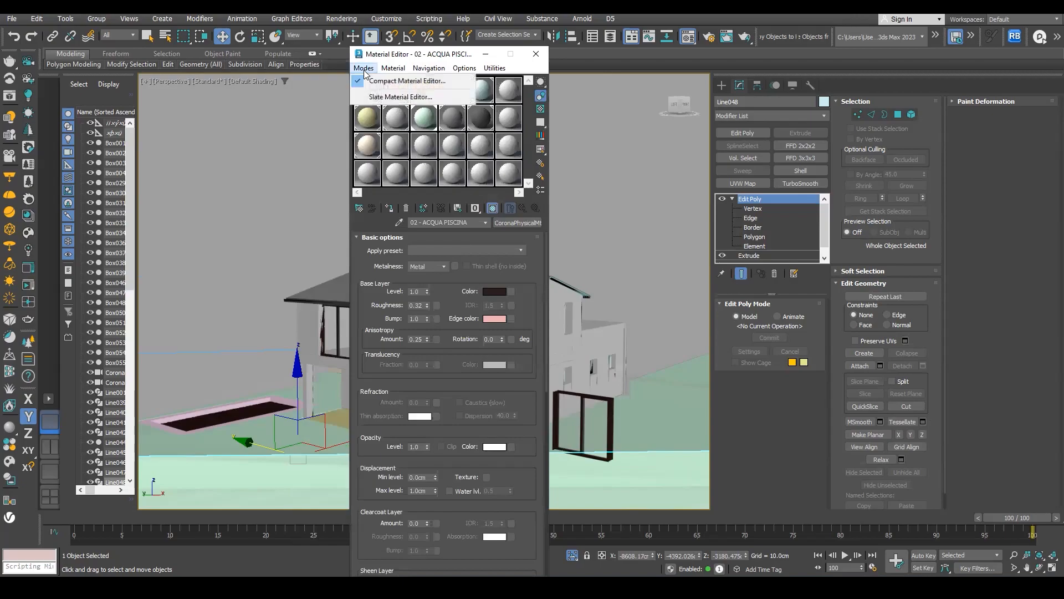
left_click(399, 96)
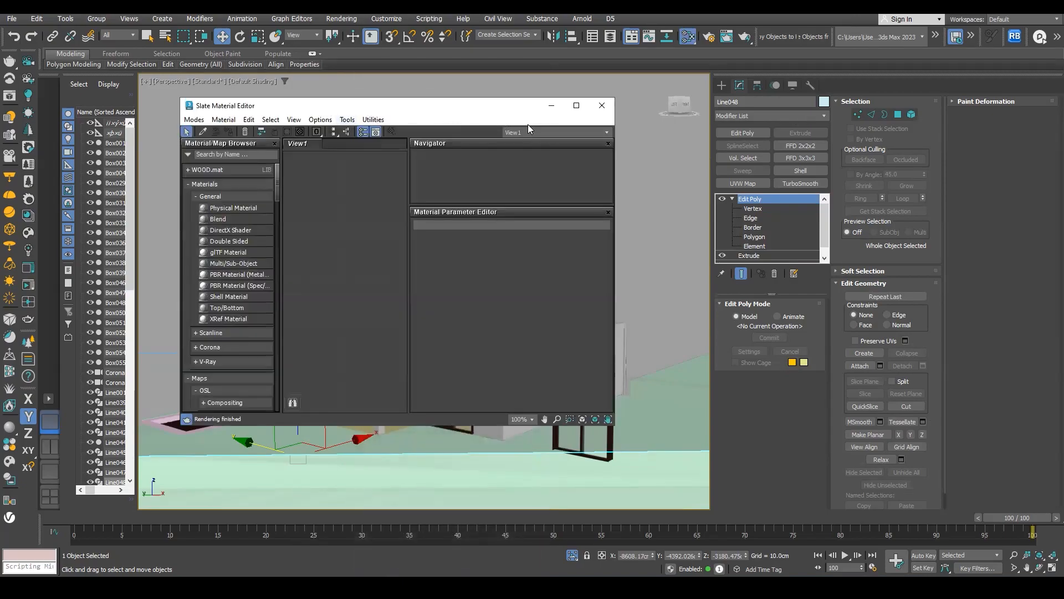
left_click(576, 105)
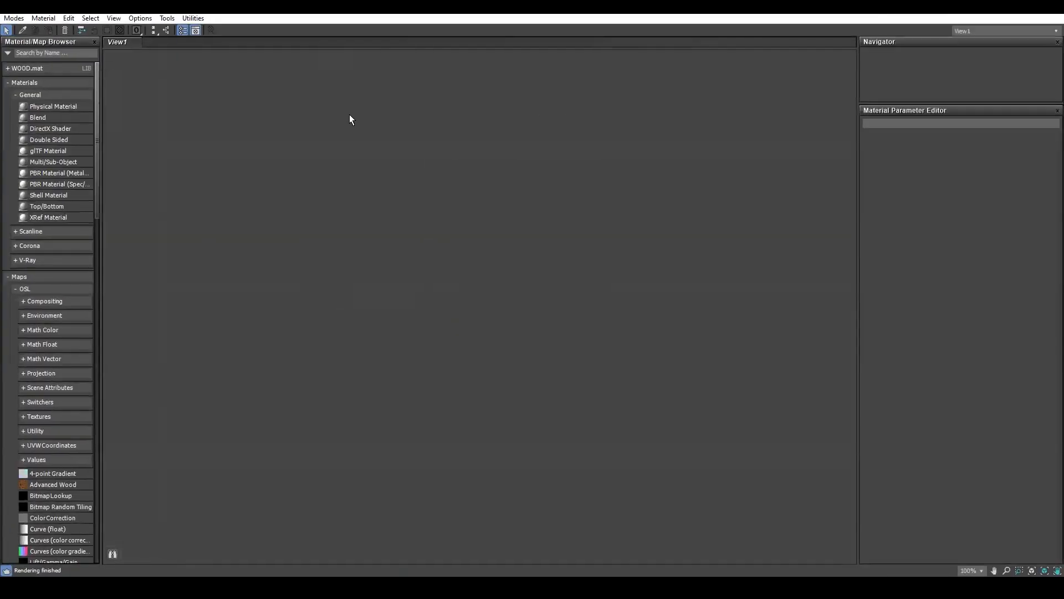
Switch the Material Editor to compact mode and return it to Slate mode
left_click(14, 18)
left_click(55, 30)
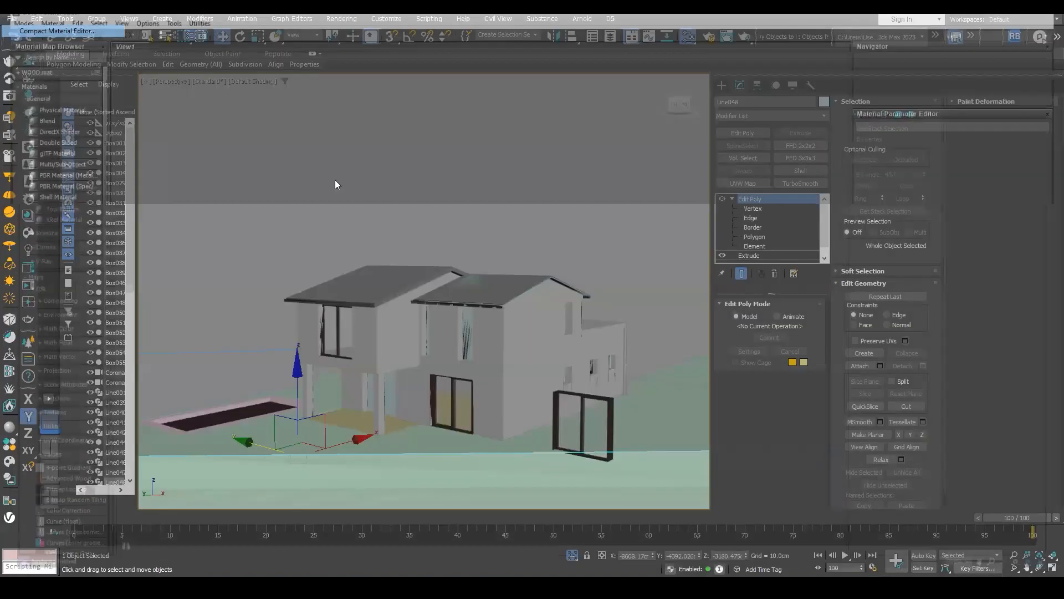
left_click(364, 68)
left_click(380, 96)
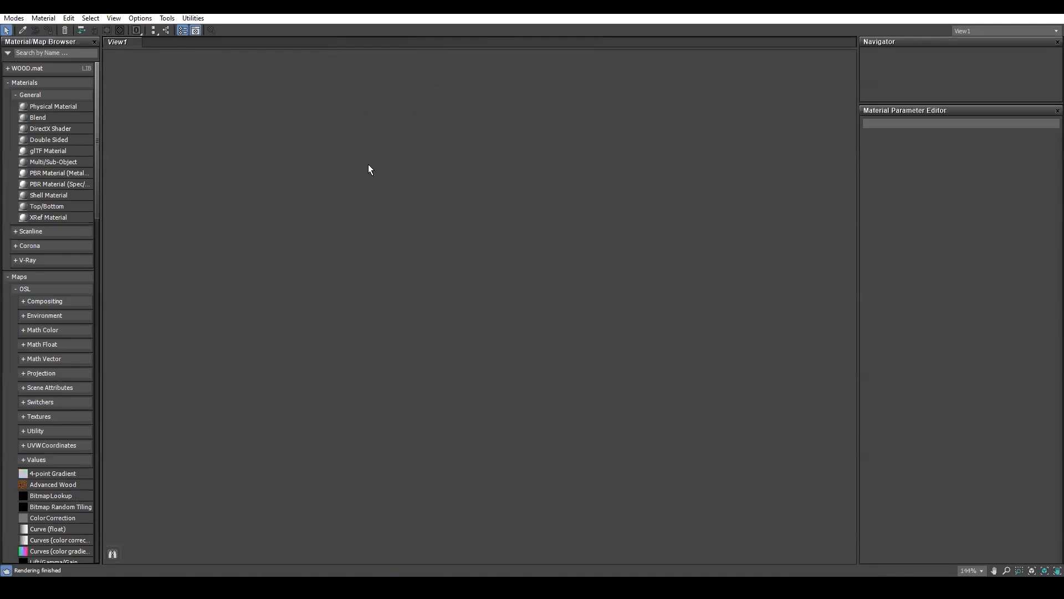
scroll(335, 345, "down", 3)
middle_click_drag(362, 278, 294, 327)
scroll(254, 318, "up", 2)
middle_click_drag(520, 378, 462, 310)
middle_click_drag(522, 325, 338, 277)
middle_click_drag(298, 316, 588, 428)
middle_click_drag(310, 350, 383, 319)
scroll(424, 310, "up", 2)
right_click(304, 110)
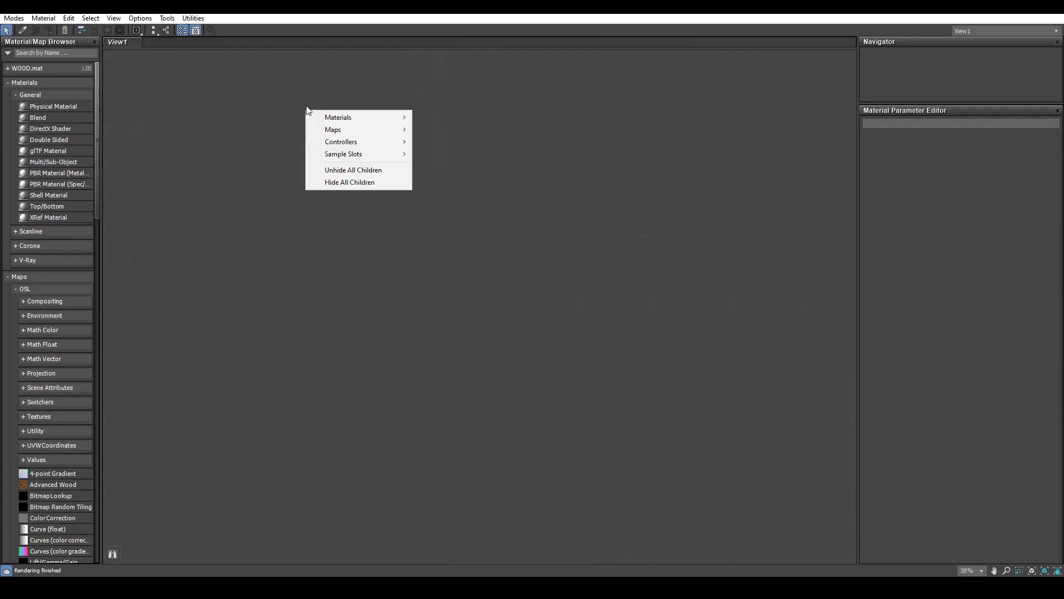
left_click(271, 105)
right_click(263, 98)
right_click(238, 85)
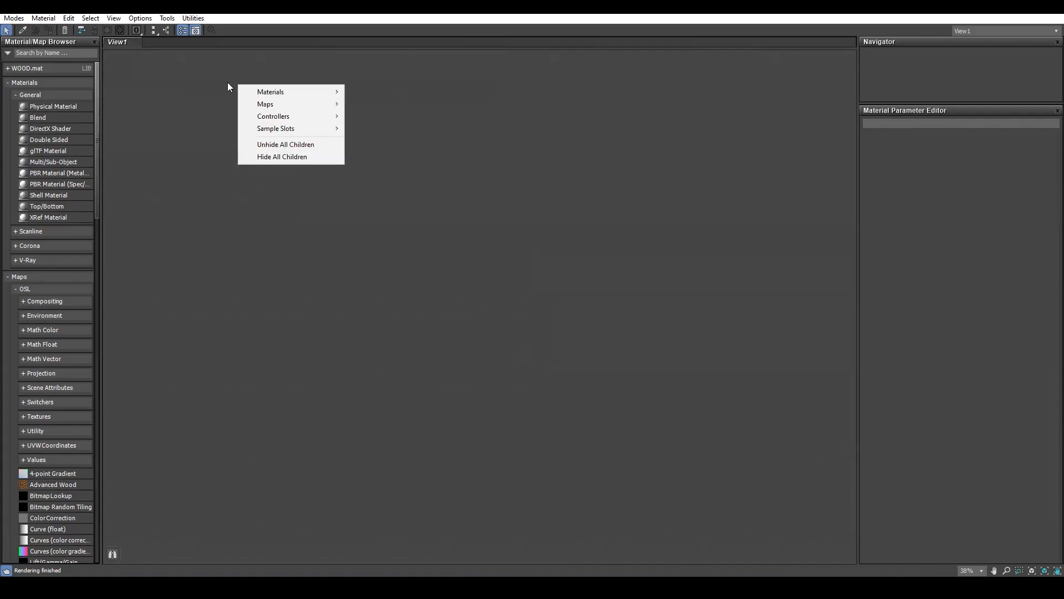
right_click(227, 82)
right_click(234, 71)
right_click(206, 85)
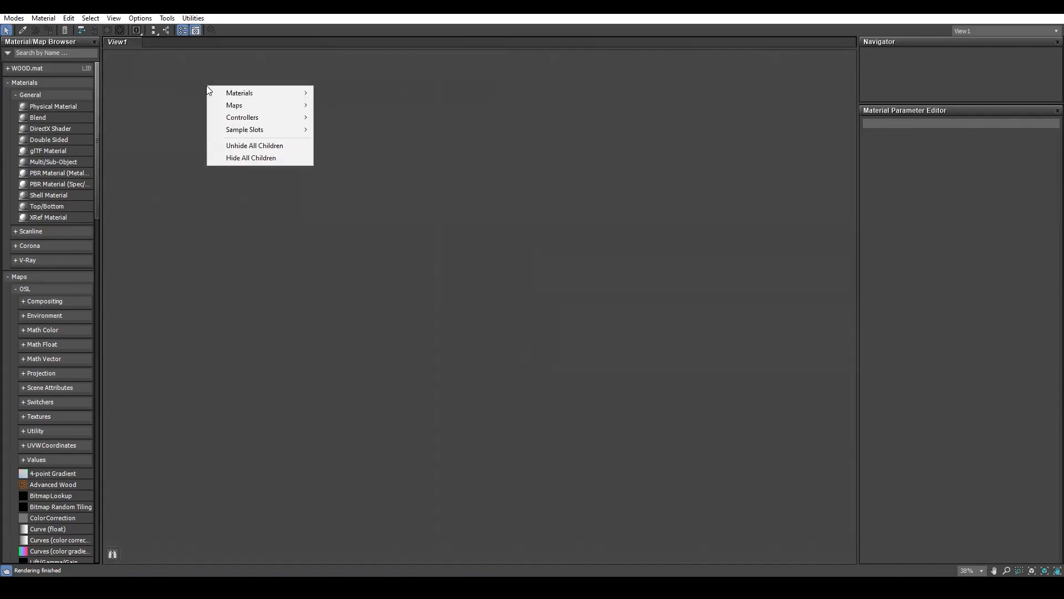
left_click(175, 90)
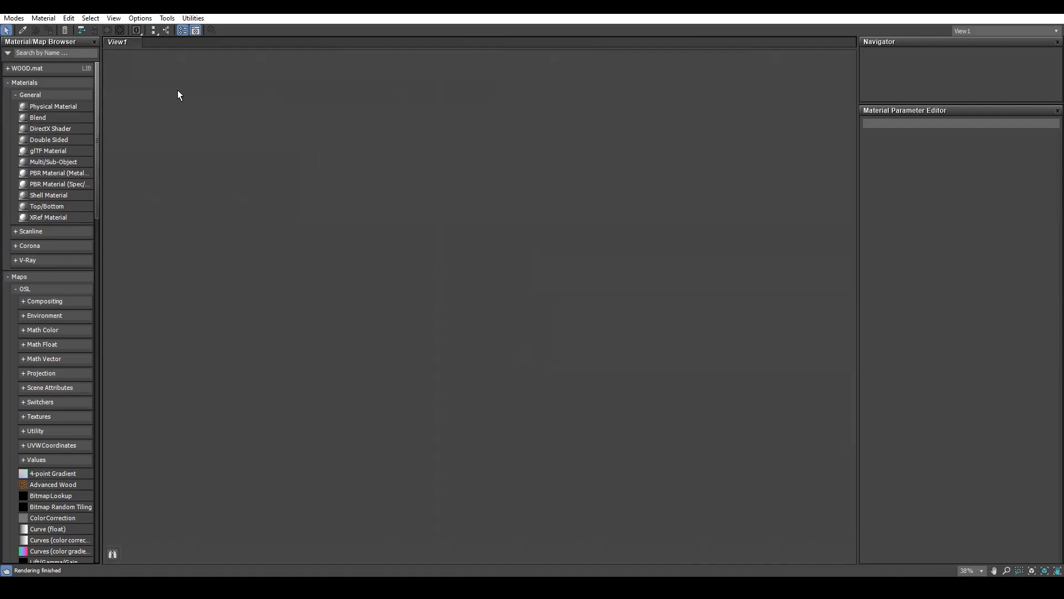
Add a CoronaPhysicalMtl material node to the empty Slate view
right_click(178, 91)
mouse_move(267, 100)
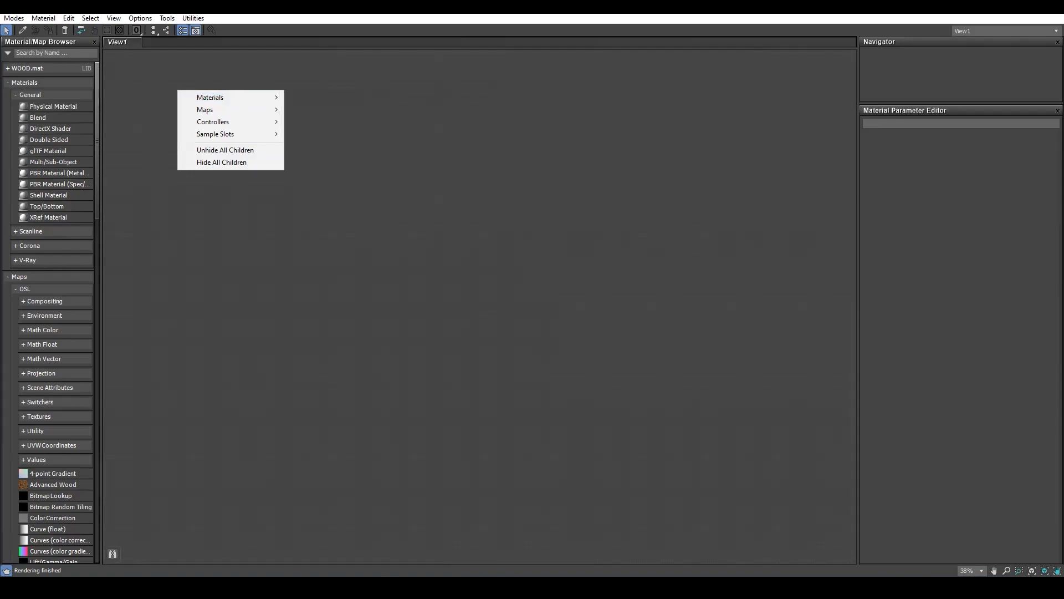
mouse_move(213, 101)
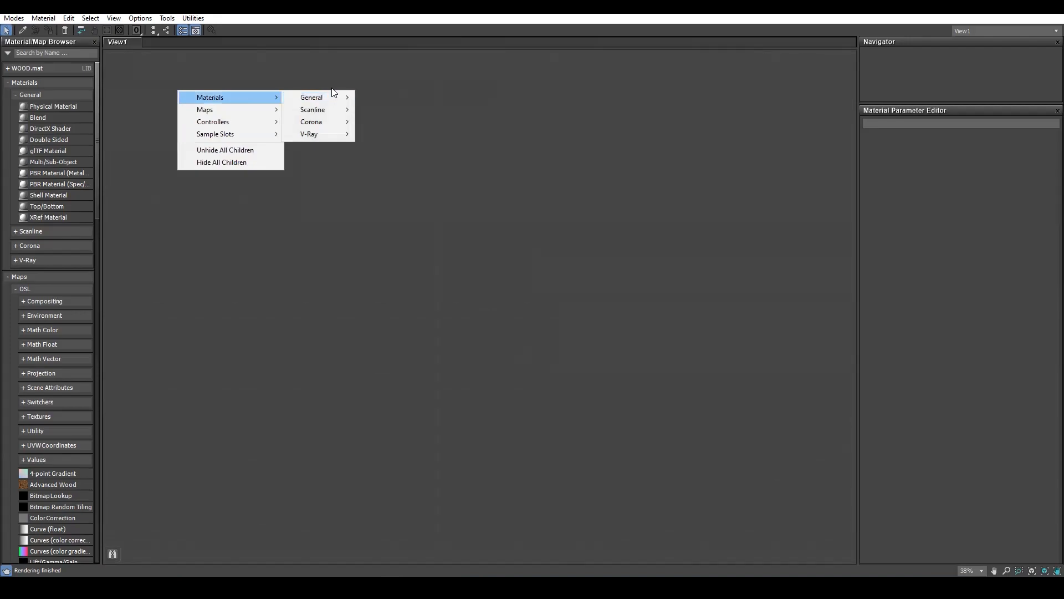
mouse_move(332, 99)
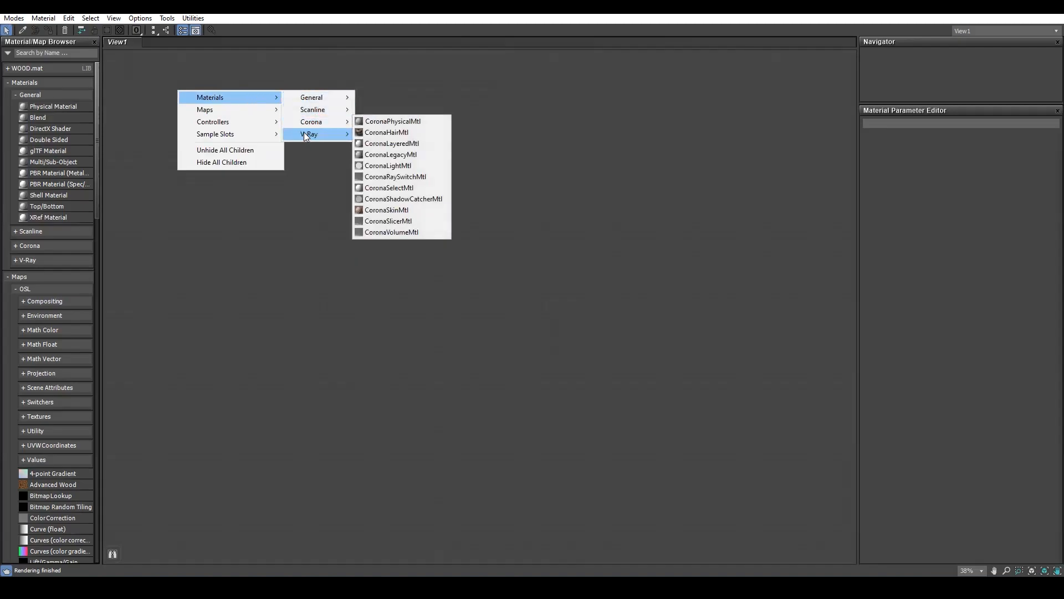
mouse_move(335, 122)
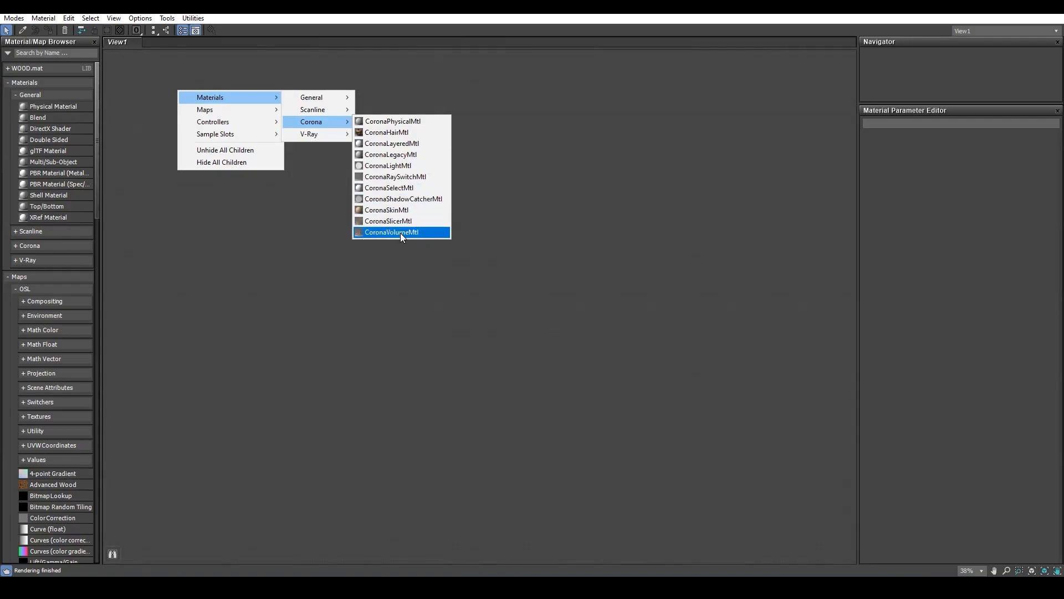
left_click(363, 121)
Examine the CoronaPhysicalMtl node and its map input slots, starting from Base color
scroll(176, 96, "up", 5)
left_click_drag(175, 89, 410, 110)
left_click_drag(308, 124, 341, 64)
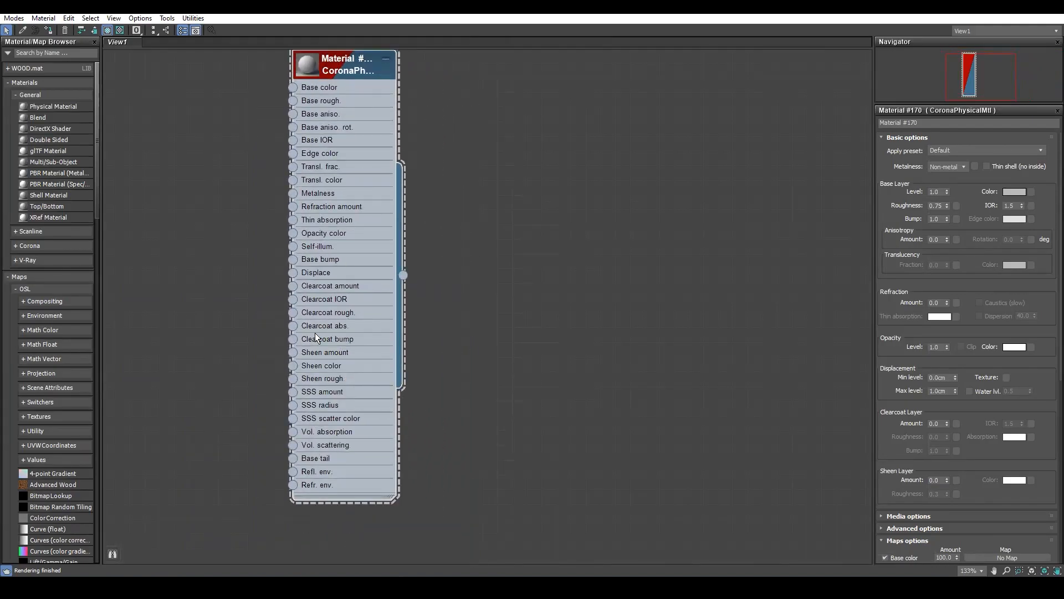
scroll(327, 112, "up", 2)
middle_click_drag(327, 113, 337, 216)
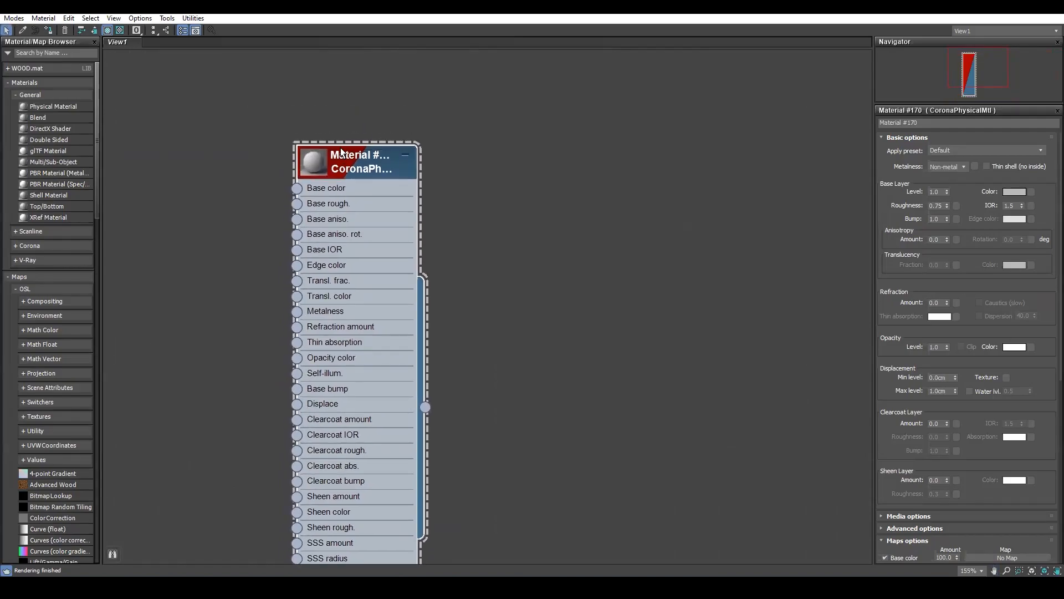
middle_click_drag(348, 165, 354, 117)
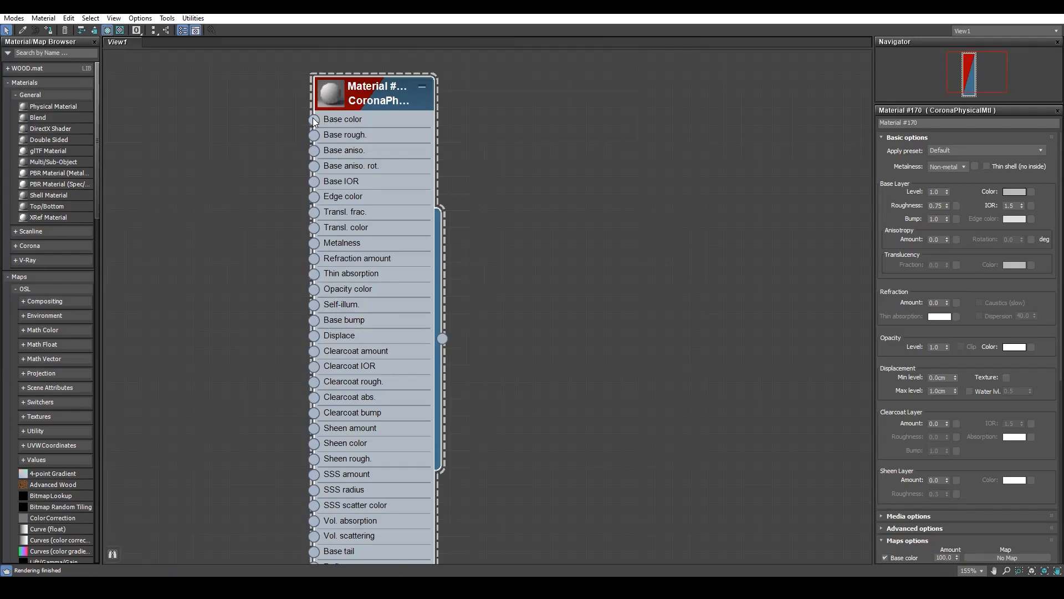
middle_click_drag(355, 100, 269, 65)
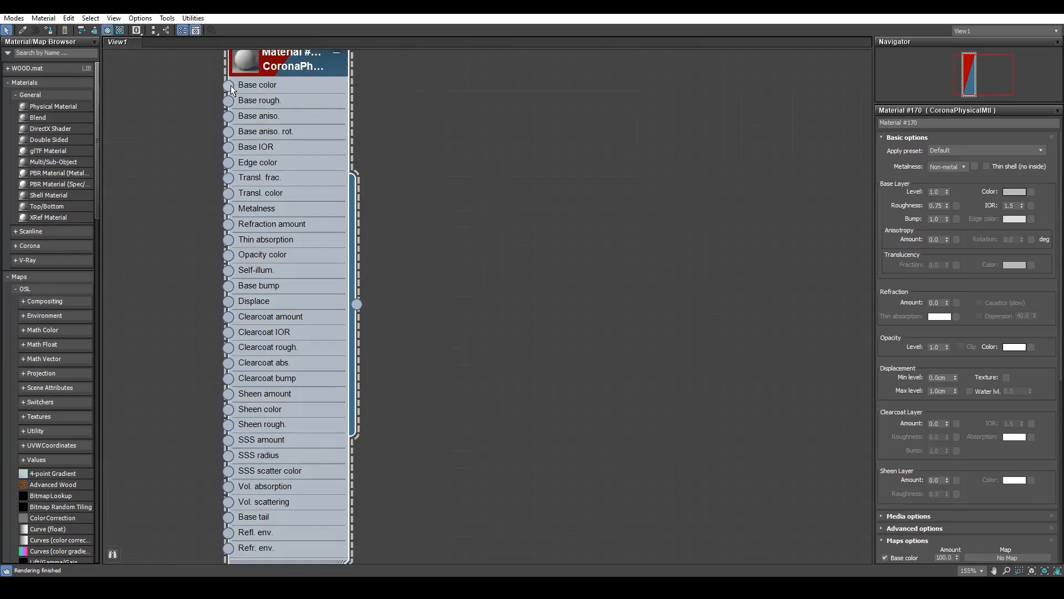
left_click_drag(228, 85, 282, 72)
middle_click_drag(295, 66, 347, 134)
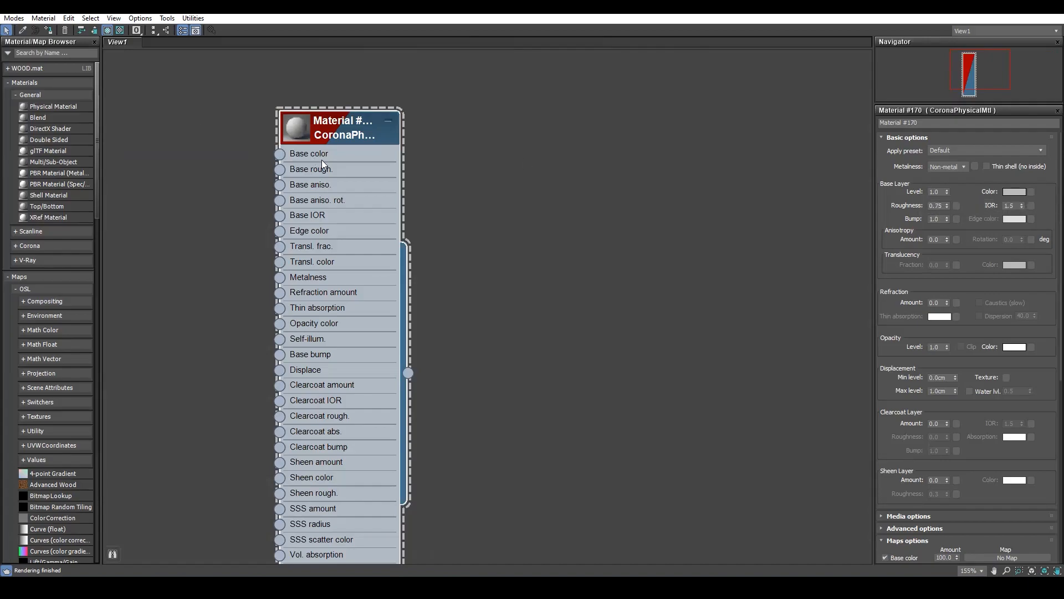
Set the material's base color to a light green of about RGB 128, 255, 134
left_click(1011, 193)
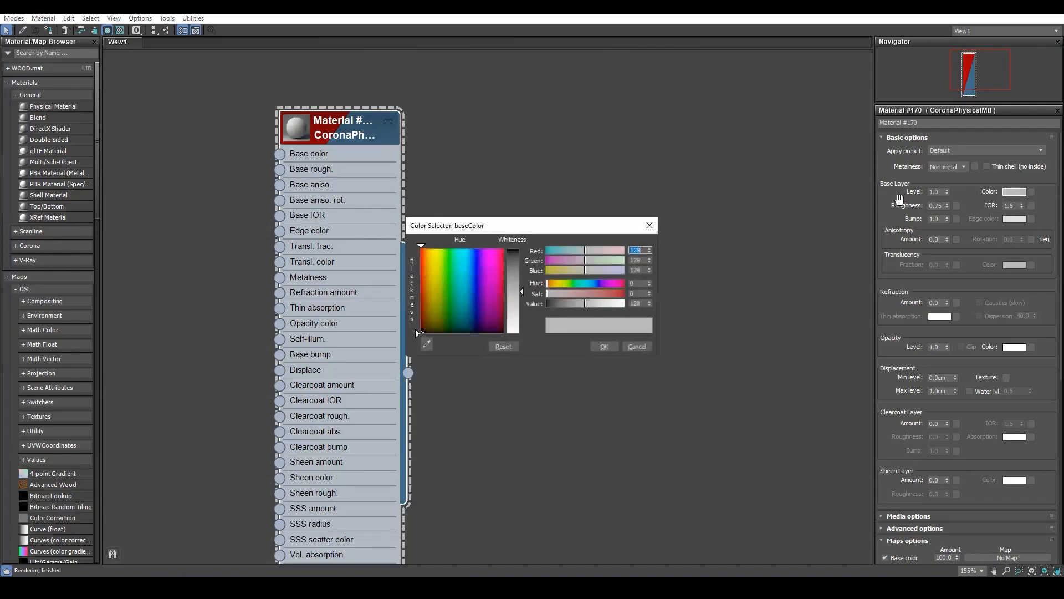
mouse_move(435, 270)
left_mouse_down()
mouse_move(443, 284)
mouse_move(451, 256)
left_mouse_up()
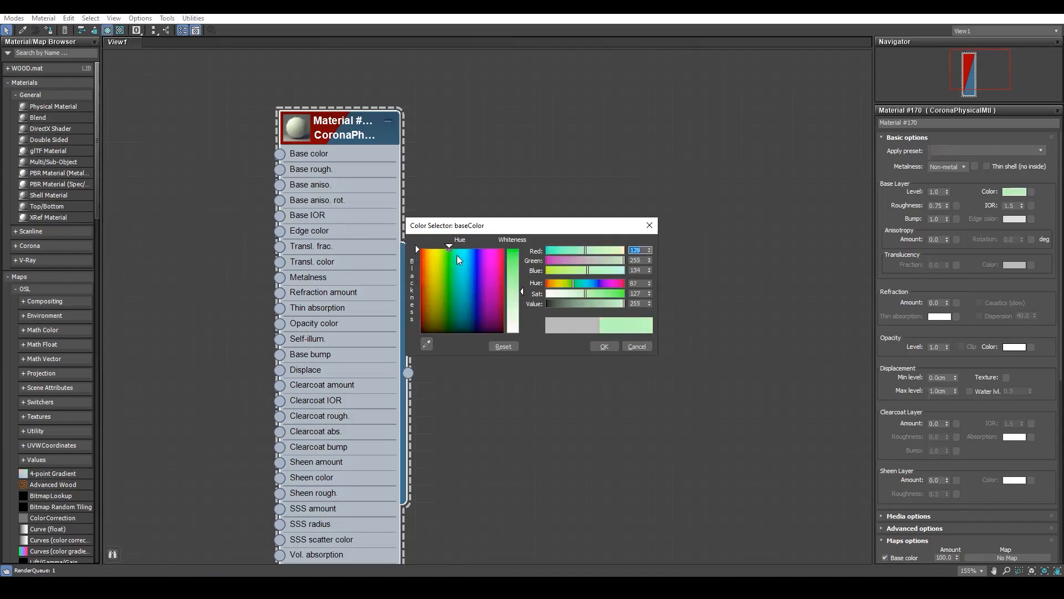
left_click(605, 346)
Open a preview window for the green material, enlarge it and place it beside the node
right_click(305, 133)
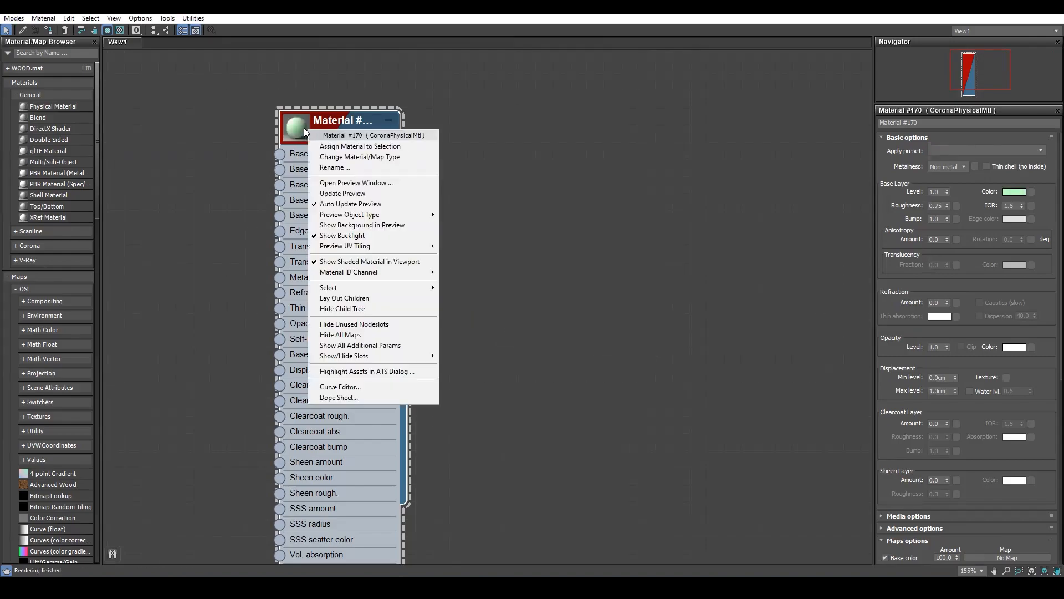
left_click(349, 183)
left_click_drag(352, 183, 476, 111)
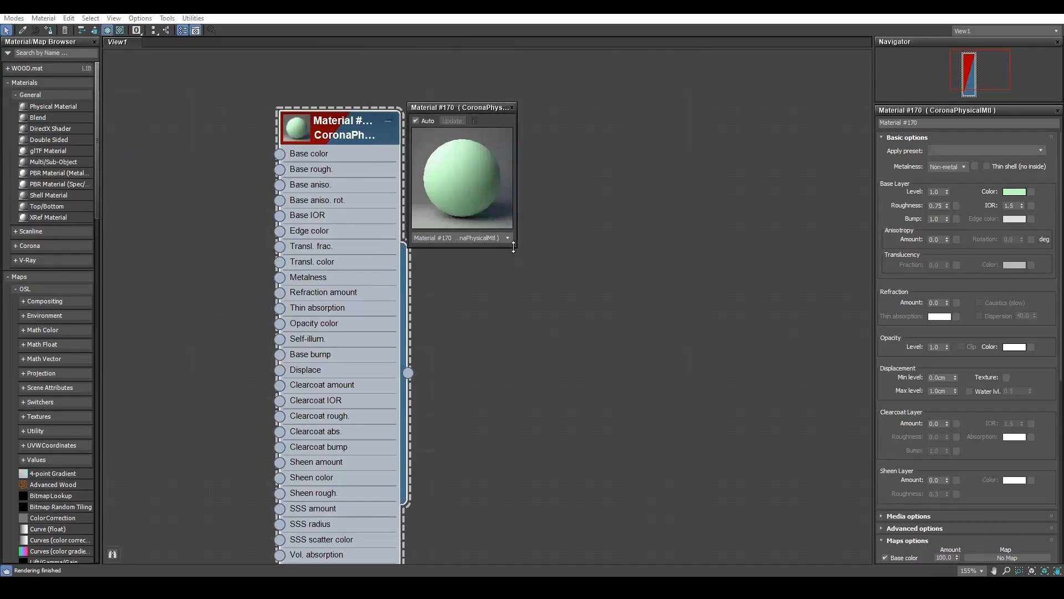
left_click_drag(513, 246, 561, 294)
left_click_drag(478, 110, 550, 58)
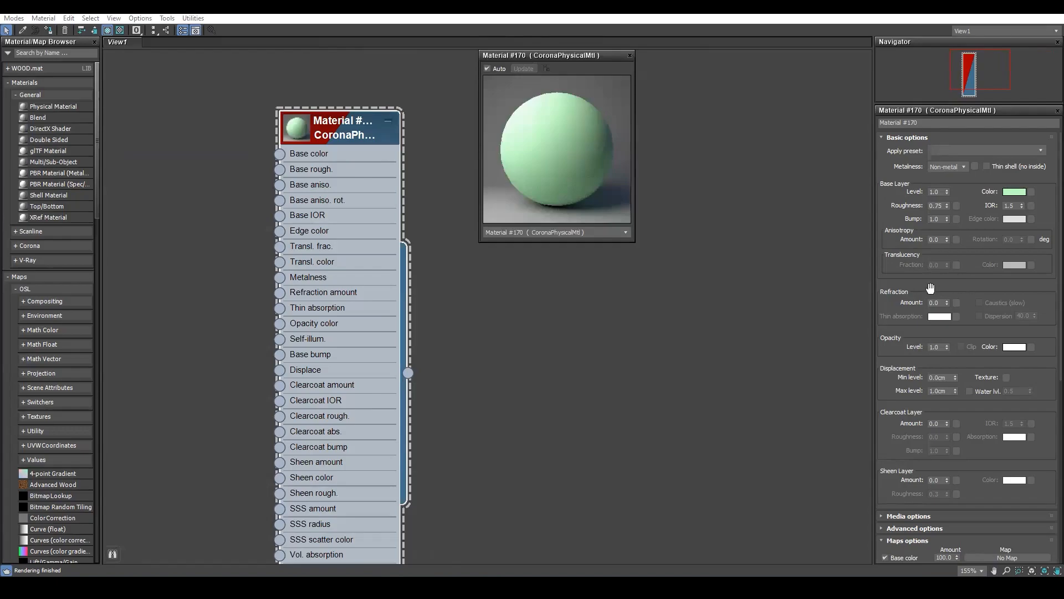
scroll(893, 344, "down", 5)
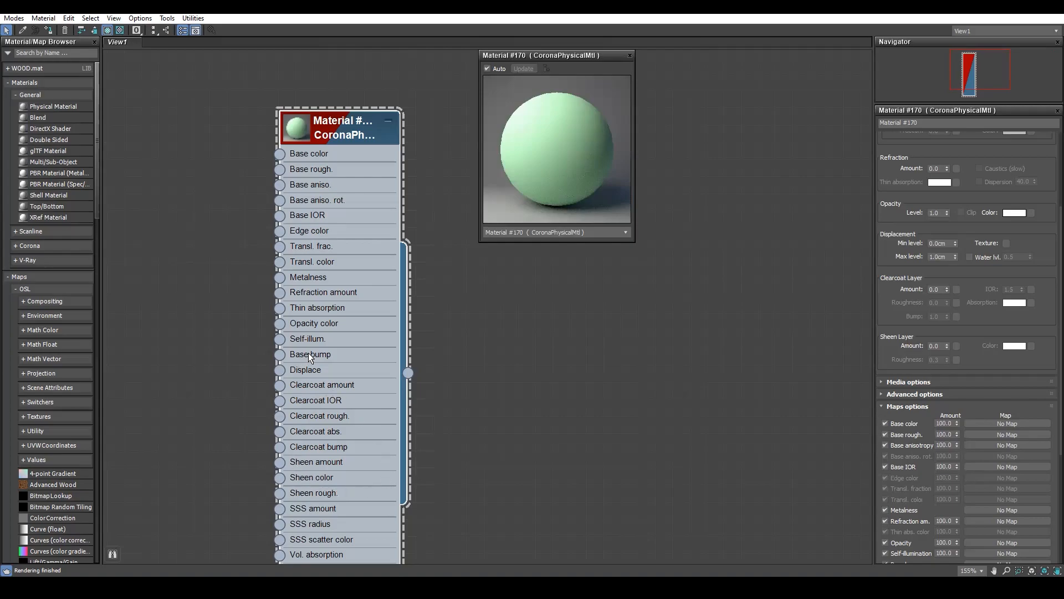
right_click(526, 317)
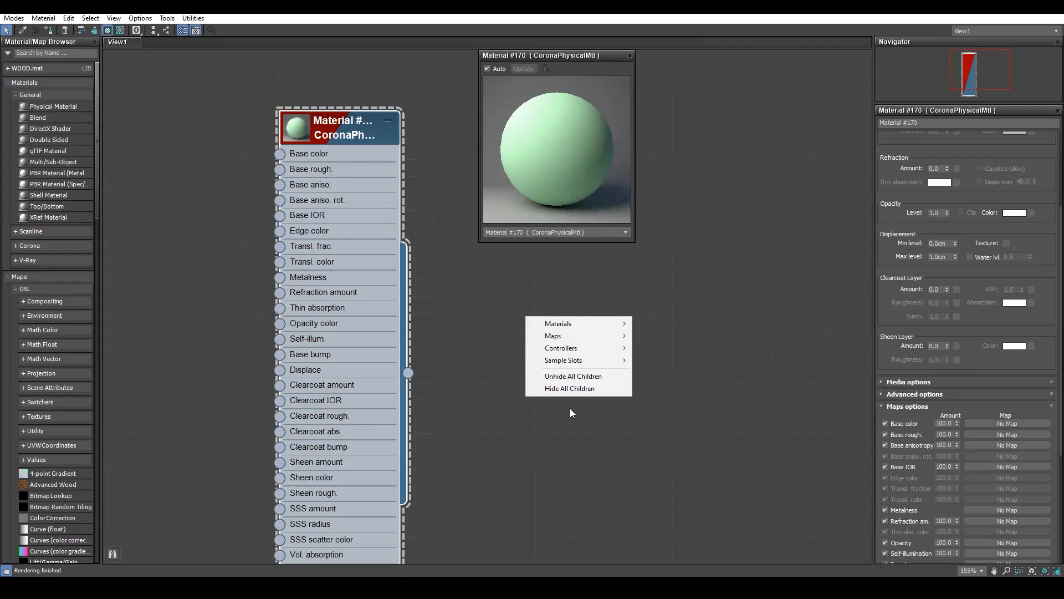
left_click(472, 321)
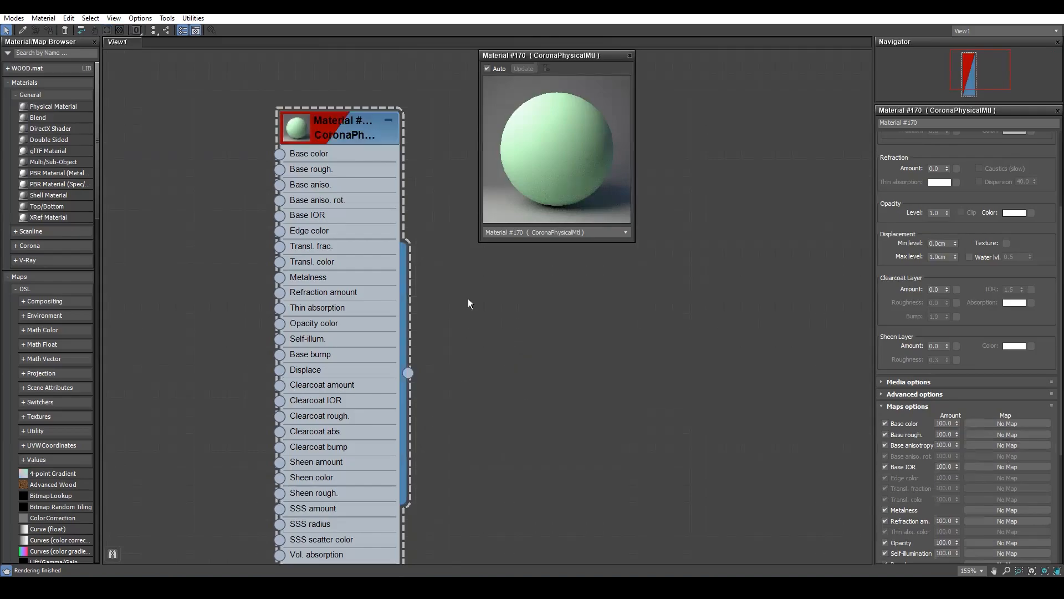
right_click(467, 299)
right_click(455, 280)
mouse_move(474, 300)
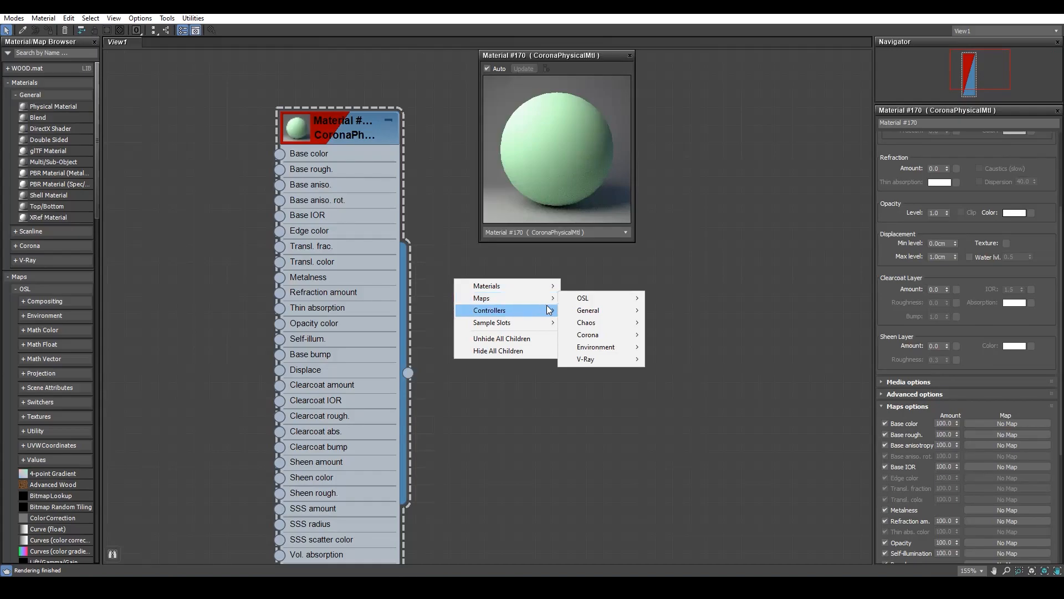
mouse_move(598, 311)
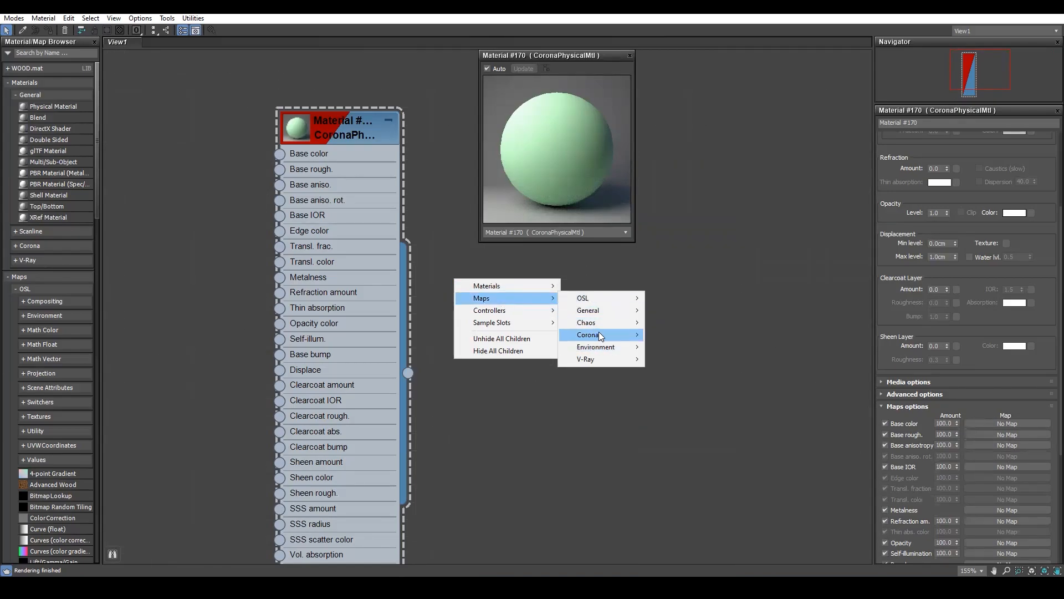
mouse_move(604, 336)
left_click(678, 346)
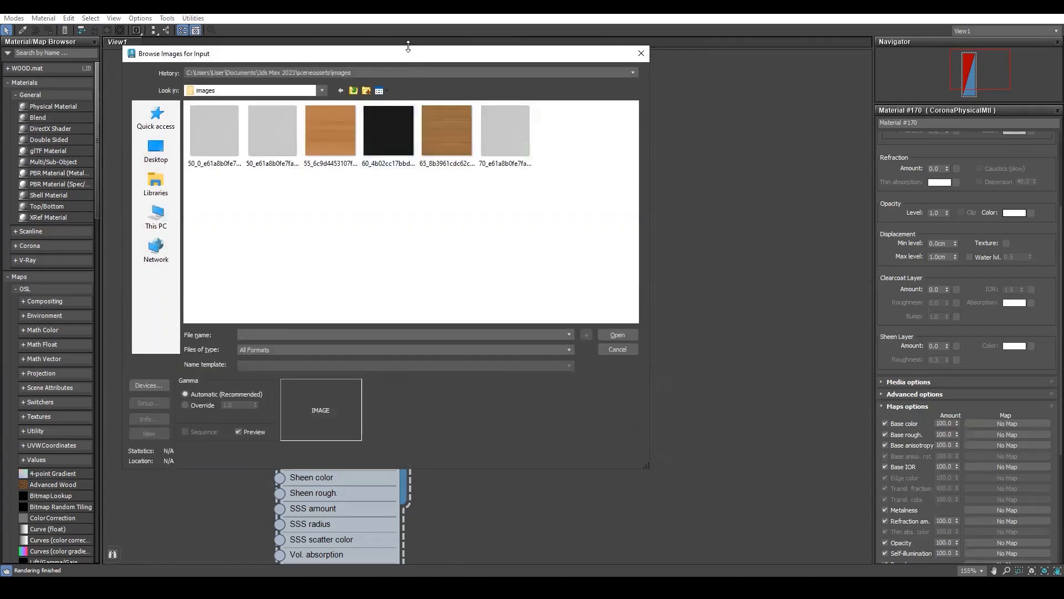
left_click_drag(414, 55, 708, 80)
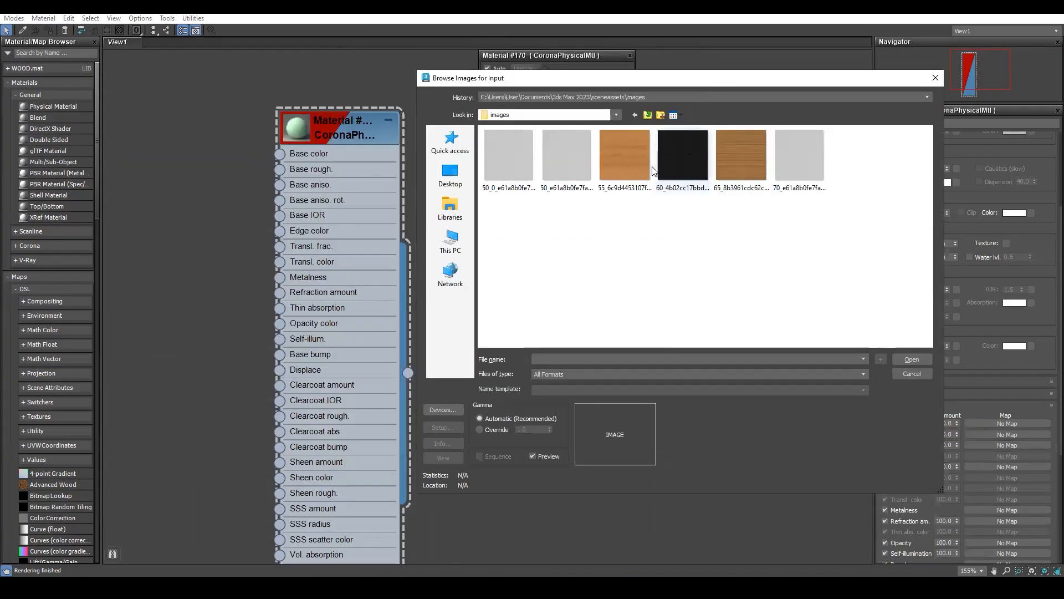
double_click(625, 157)
Place the CoronaBitmap node ahead of the material node and connect its output to the Base bump slot
left_click_drag(473, 268, 200, 270)
left_click_drag(355, 127, 439, 92)
left_click_drag(189, 291, 170, 222)
left_click_drag(256, 201, 364, 318)
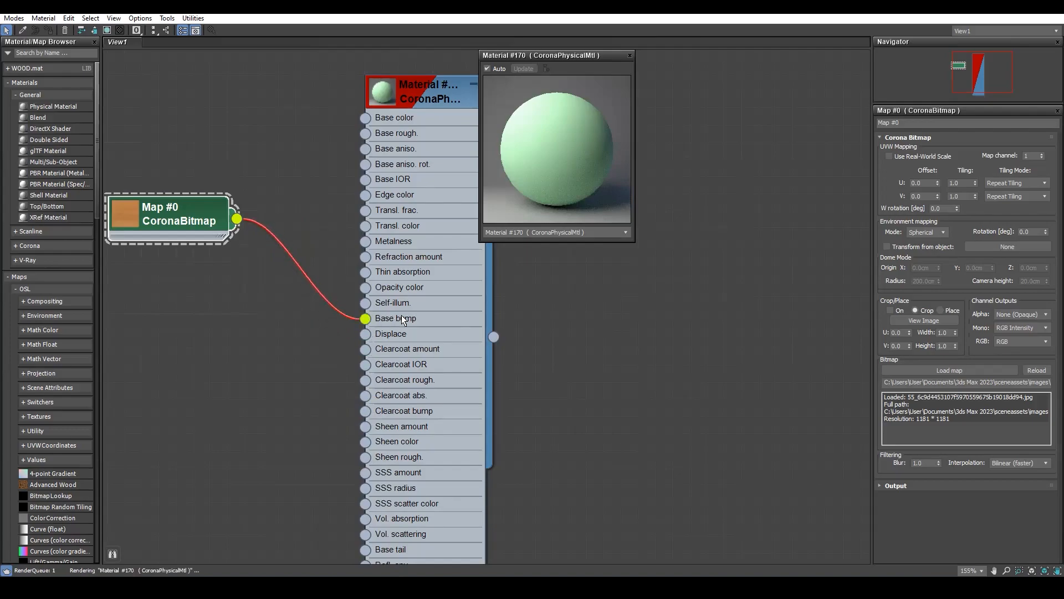
Rearrange the bitmap and material nodes so both are clear of the preview window, and enlarge the preview
left_click_drag(192, 213, 210, 122)
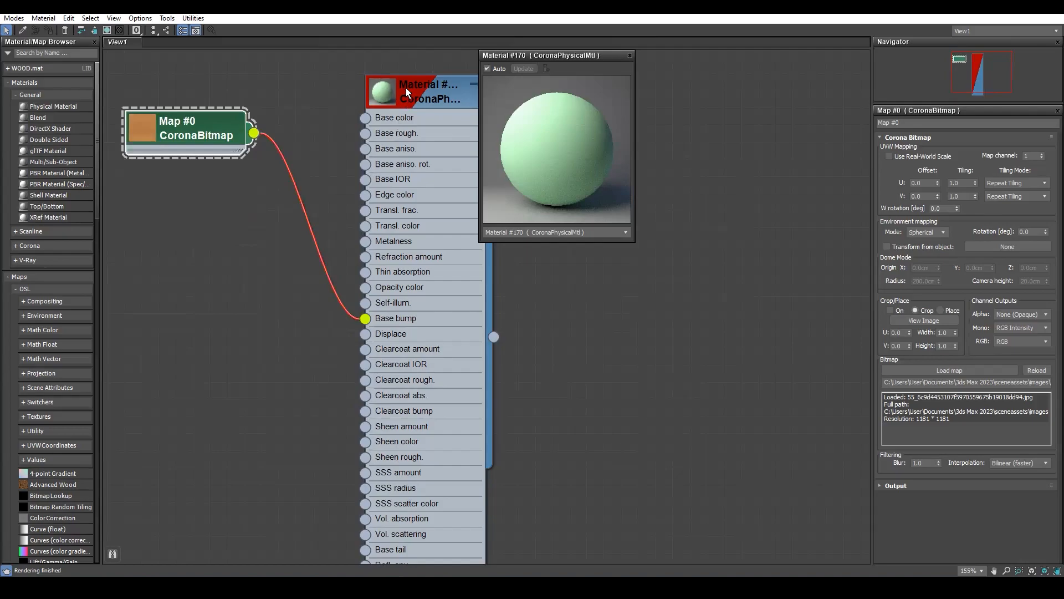
left_click_drag(405, 88, 371, 70)
left_click_drag(634, 242, 778, 386)
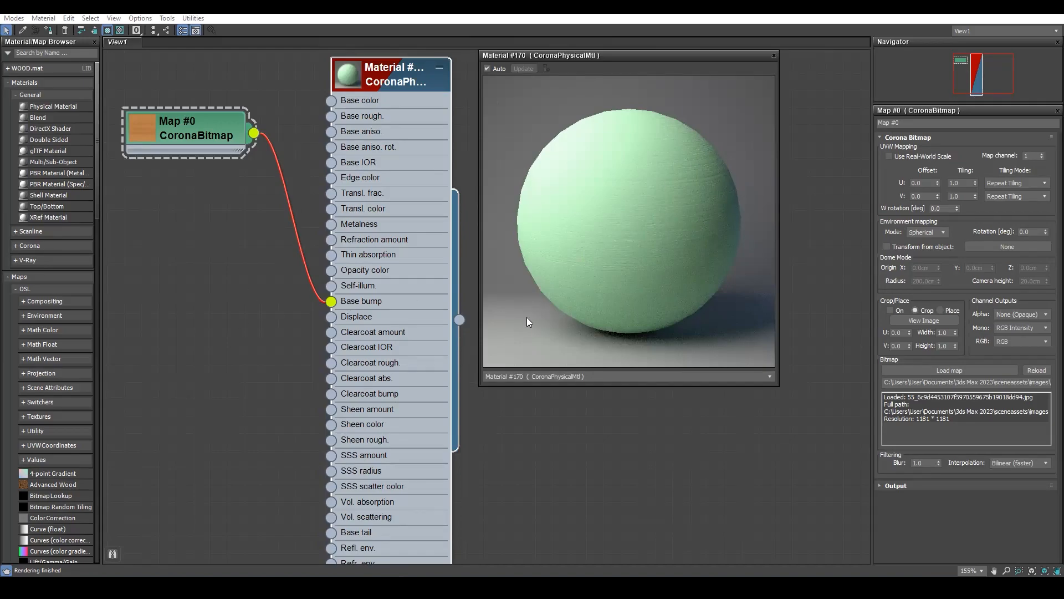
Find the Base bump entry among the material's map options, open its bitmap's parameters and collapse the Corona Bitmap rollout
left_click(358, 301)
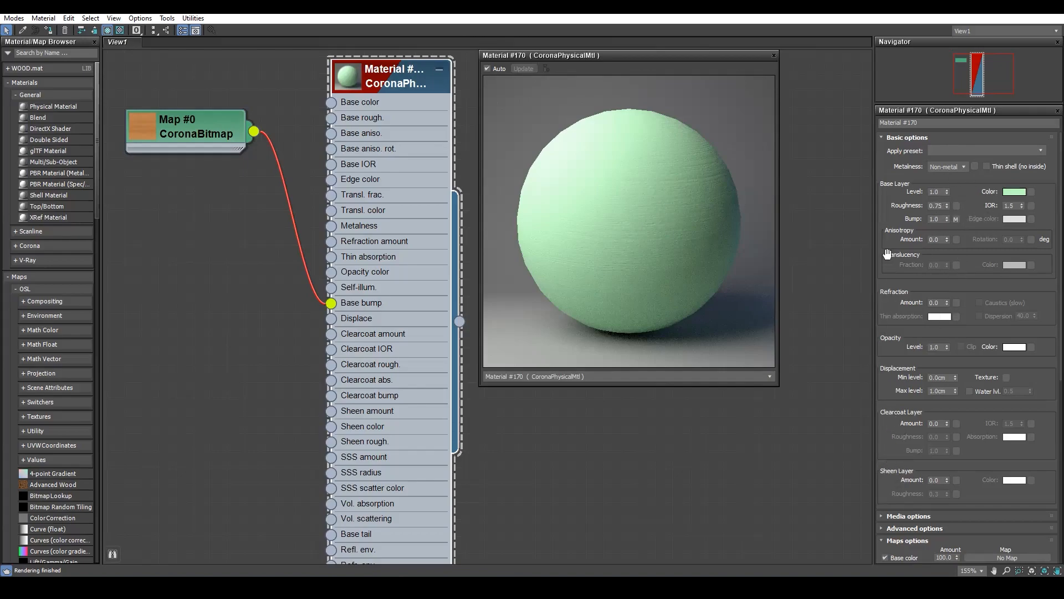
scroll(882, 314, "down", 5)
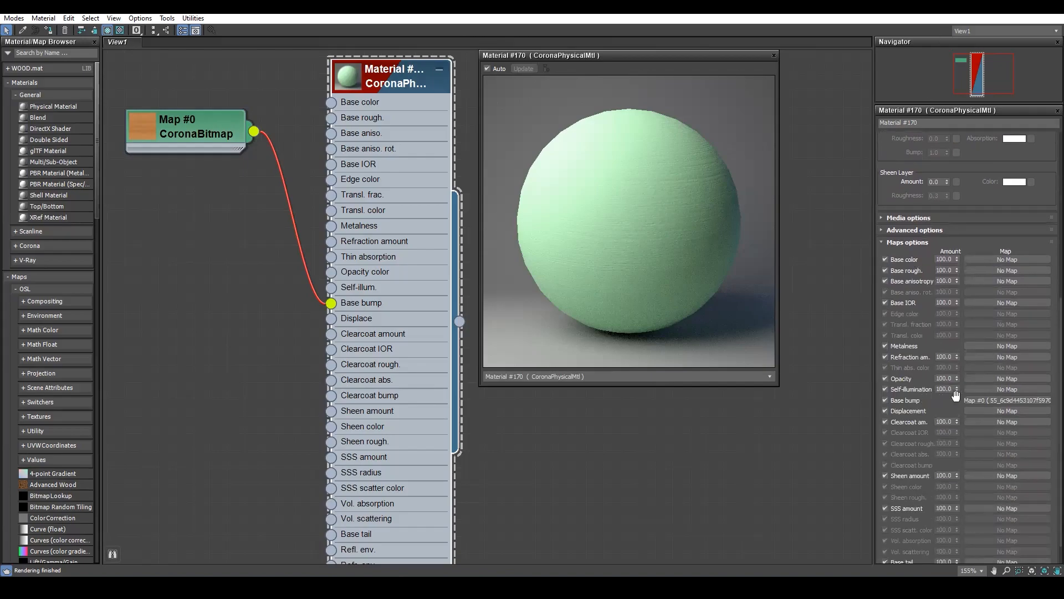
left_click_drag(945, 401, 945, 380)
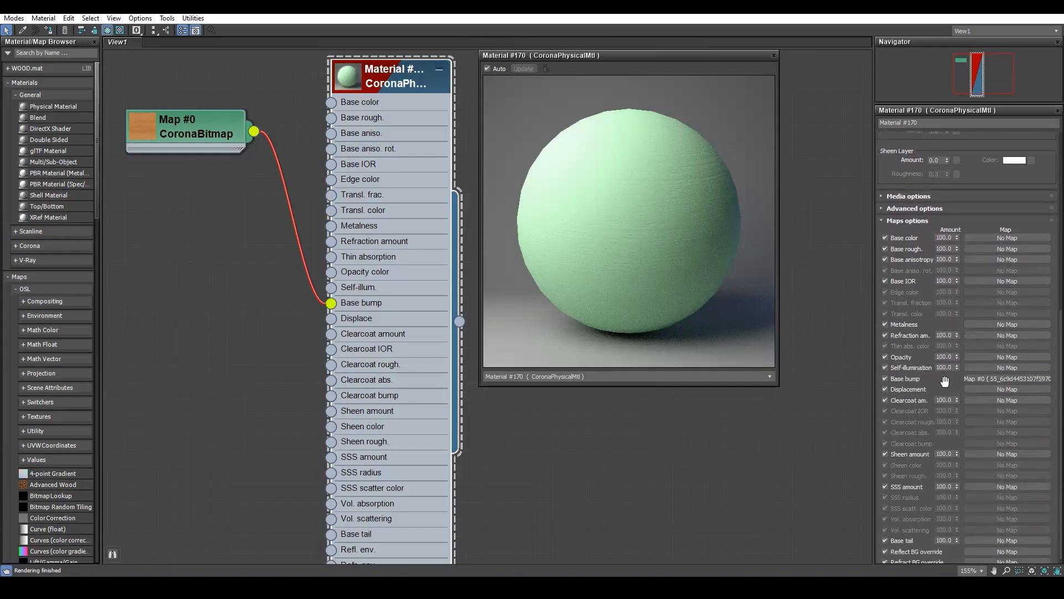
left_click(996, 378)
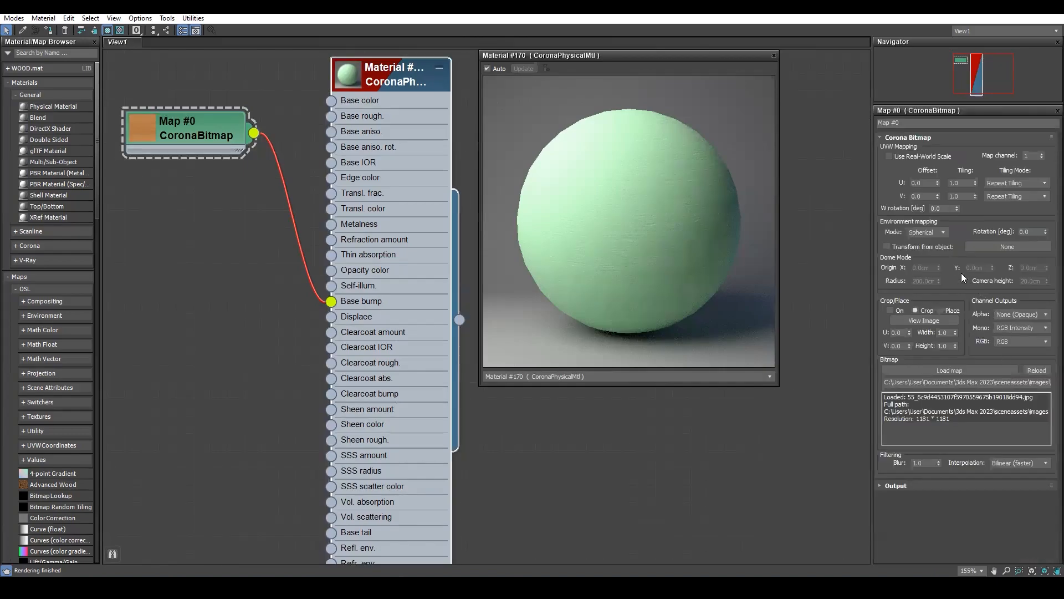
left_click(887, 139)
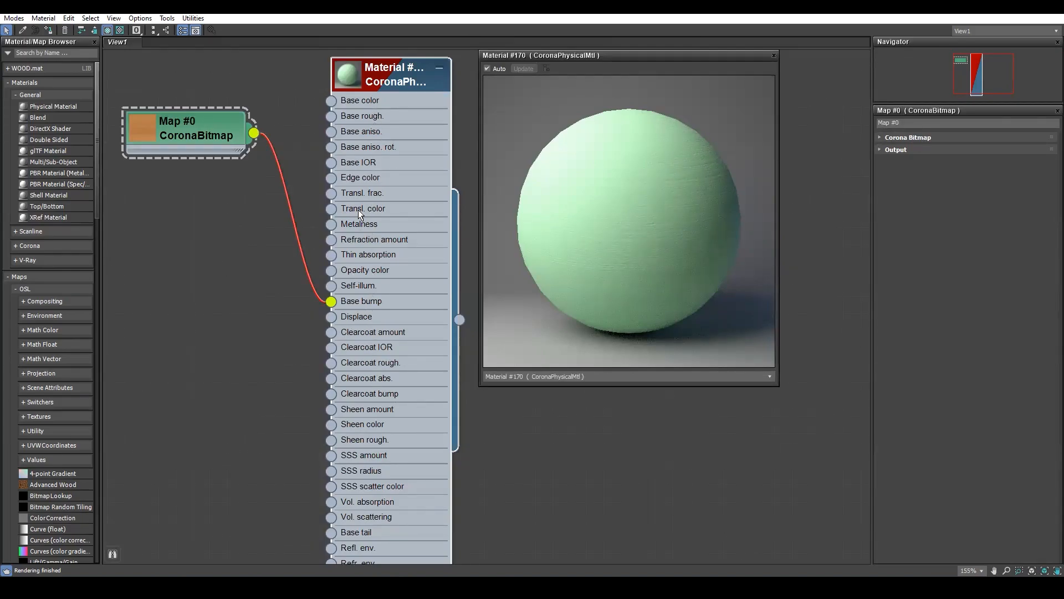
Show the CoronaPhysicalMtl's map options and clear the bitmap from its Base bump slot
scroll(373, 369, "down", 2)
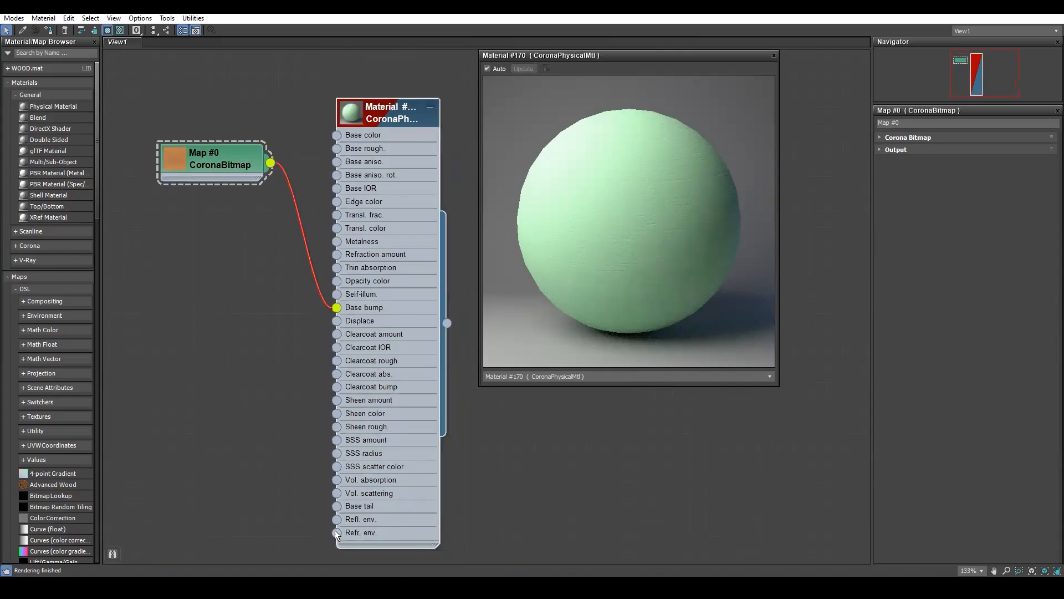
scroll(346, 513, "up", 3)
scroll(347, 513, "up", 2)
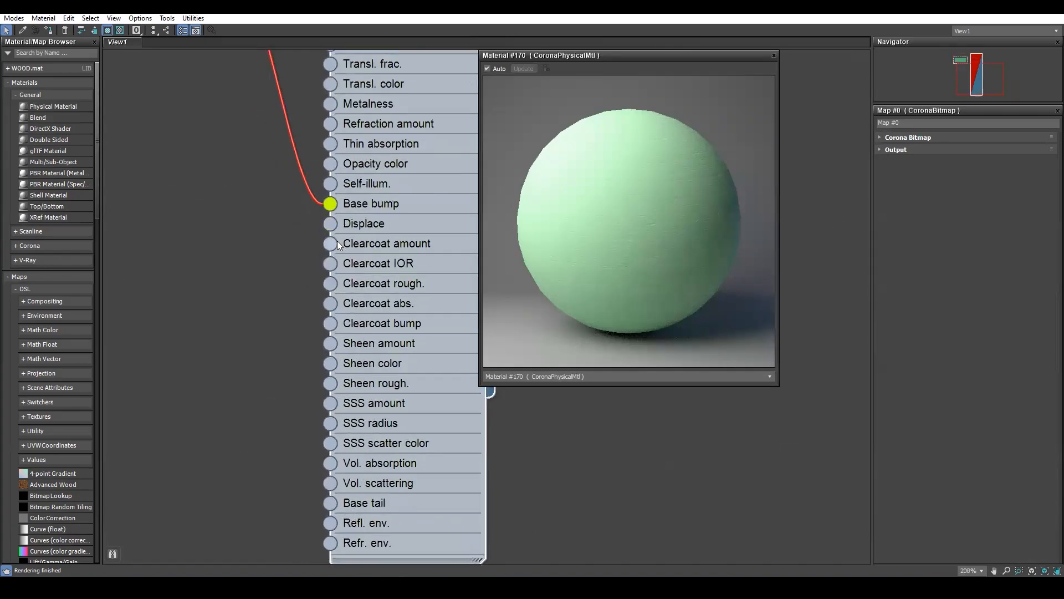
scroll(304, 267, "down", 1)
left_click_drag(370, 209, 369, 210)
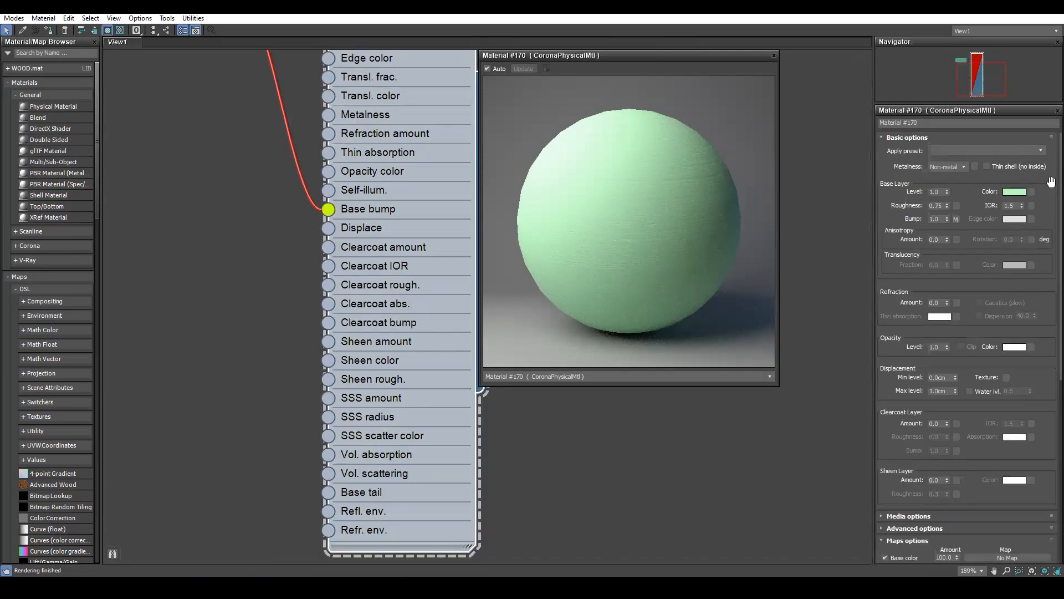
left_click_drag(895, 471, 898, 237)
right_click(985, 467)
left_click(964, 498)
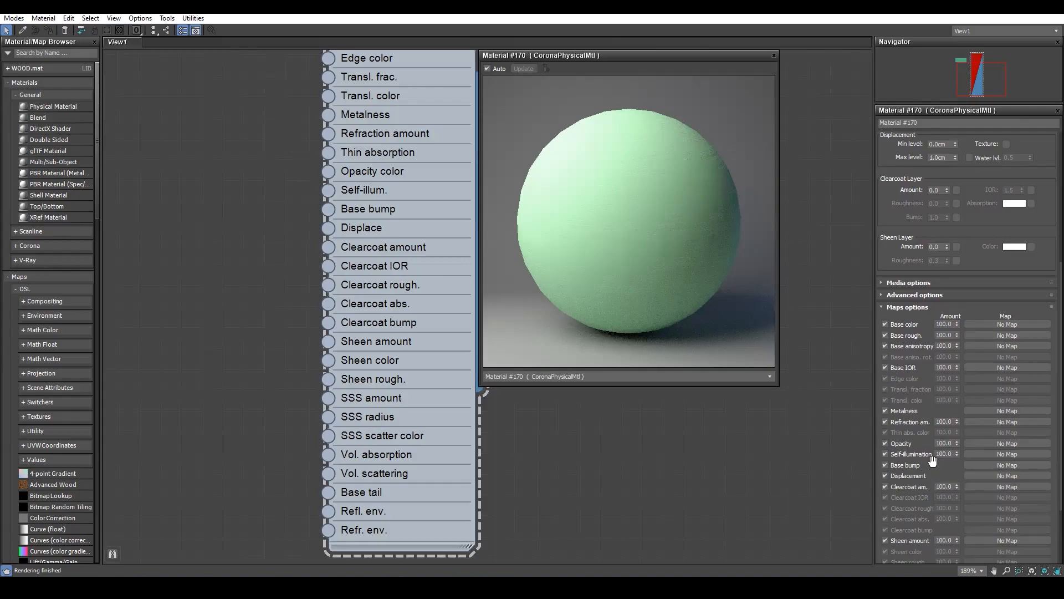
Close the material preview, collapse the CoronaPhysicalMtl node and move it aside to free space in the view
left_click(774, 56)
middle_click_drag(445, 62, 408, 178)
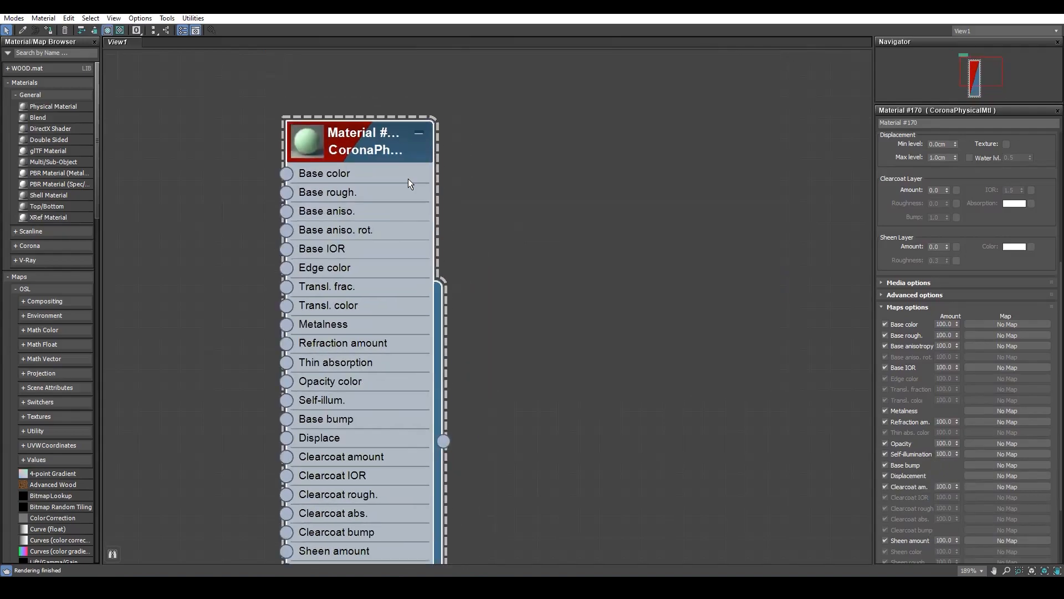
left_click(420, 134)
left_click_drag(364, 136, 217, 136)
Add a CoronaLegacyMtl material and place its node beside the collapsed CoronaPhysicalMtl node
right_click(421, 146)
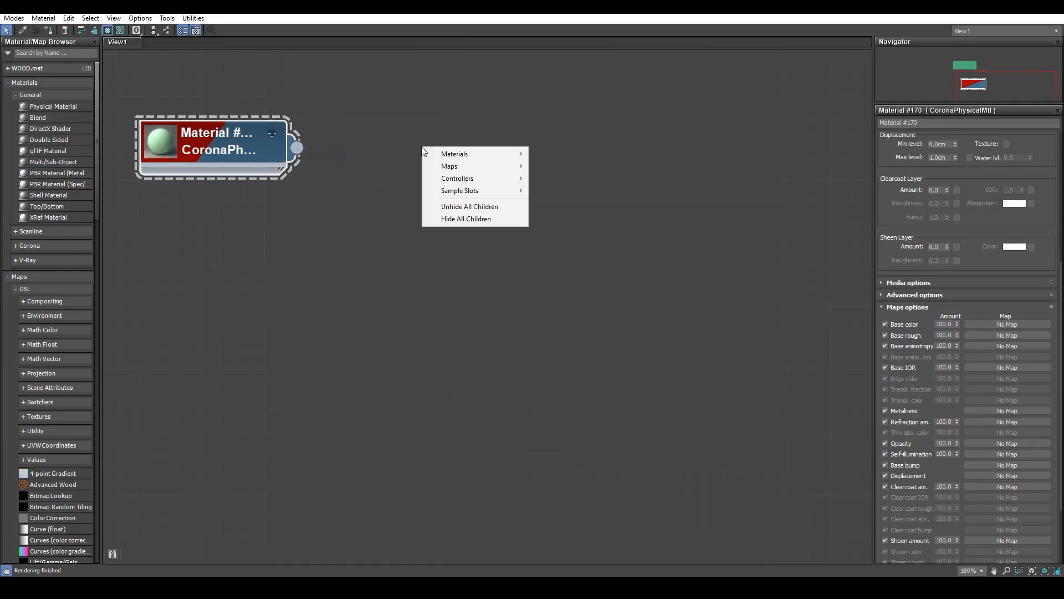
mouse_move(463, 170)
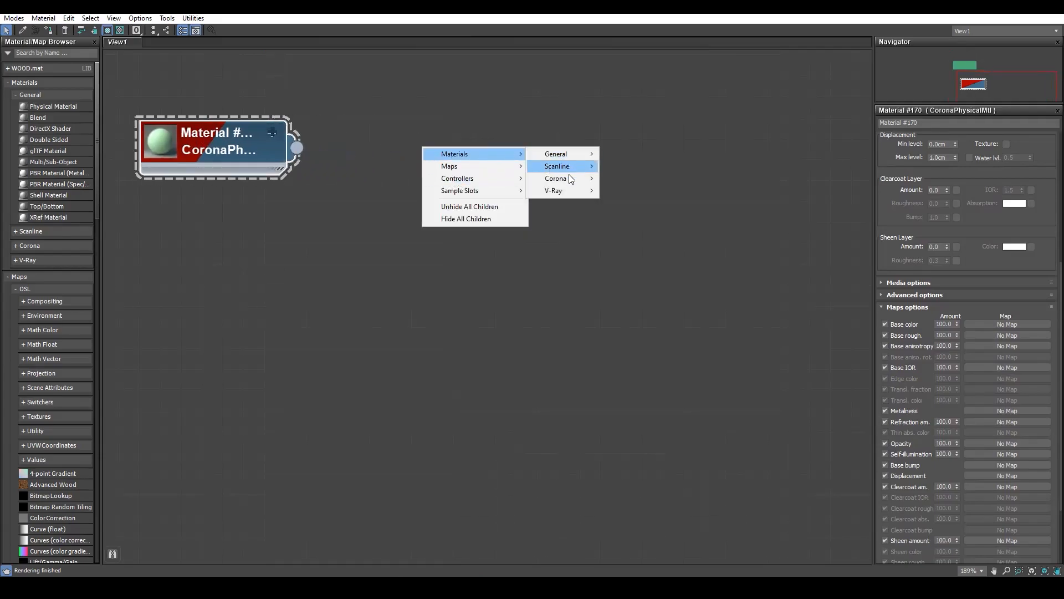
mouse_move(589, 178)
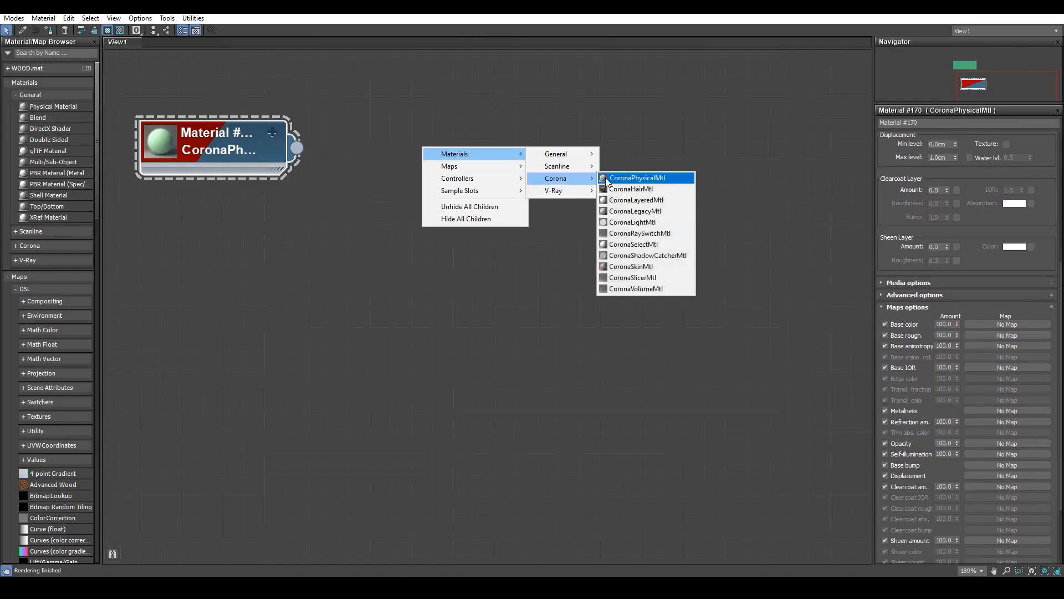
left_click(649, 211)
left_click_drag(421, 146, 413, 77)
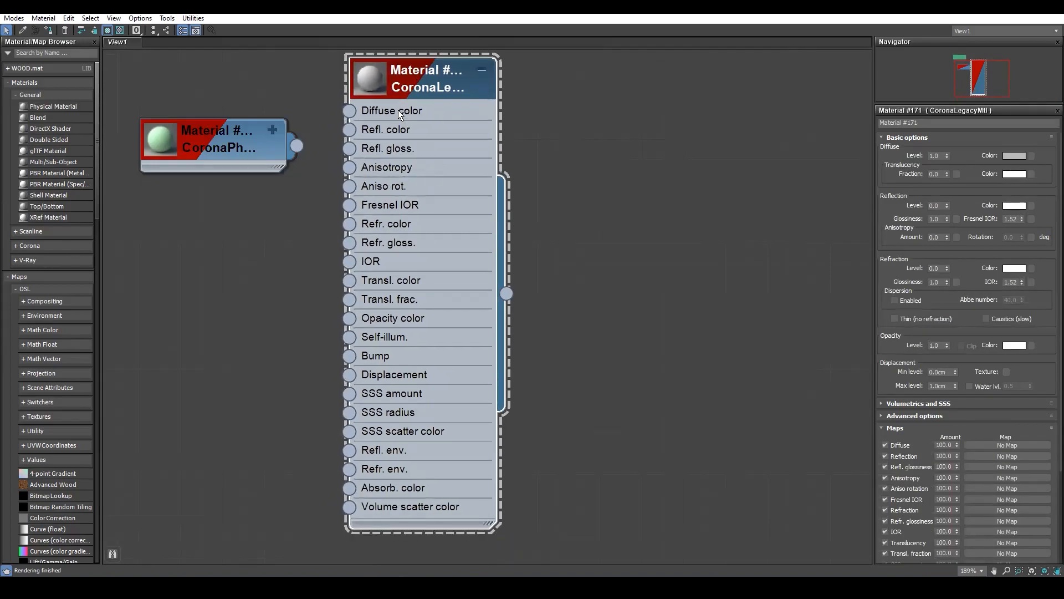
Set the CoronaLegacyMtl's diffuse color to a saturated blue-violet
left_click(1013, 157)
mouse_move(479, 270)
left_mouse_down()
mouse_move(478, 252)
mouse_move(513, 249)
left_mouse_up()
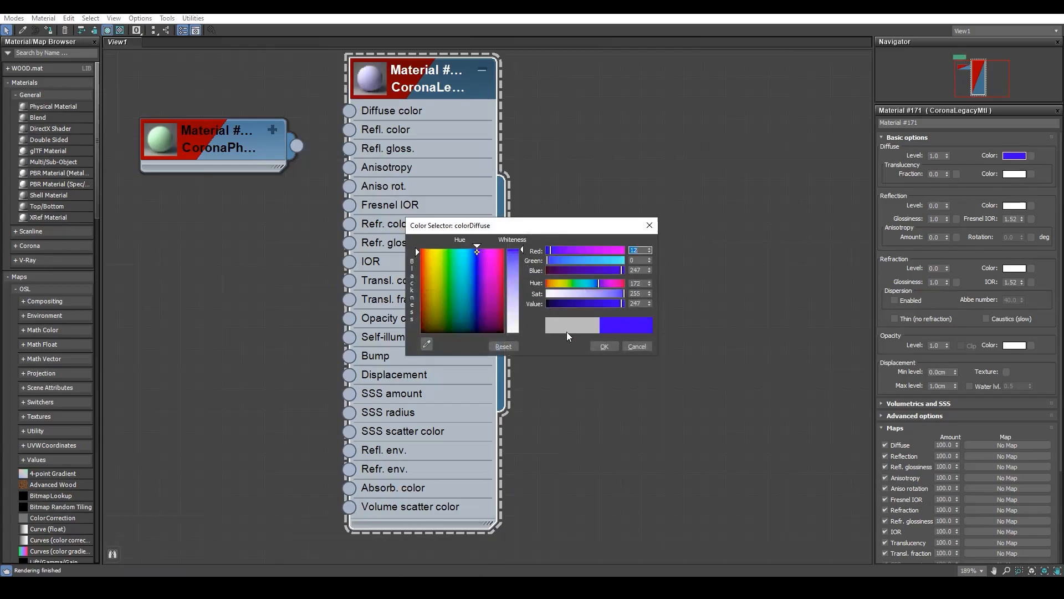
left_click(604, 346)
Delete the CoronaPhysicalMtl node and bring up the full Maps list of the CoronaLegacyMtl
left_click_drag(226, 142, 191, 160)
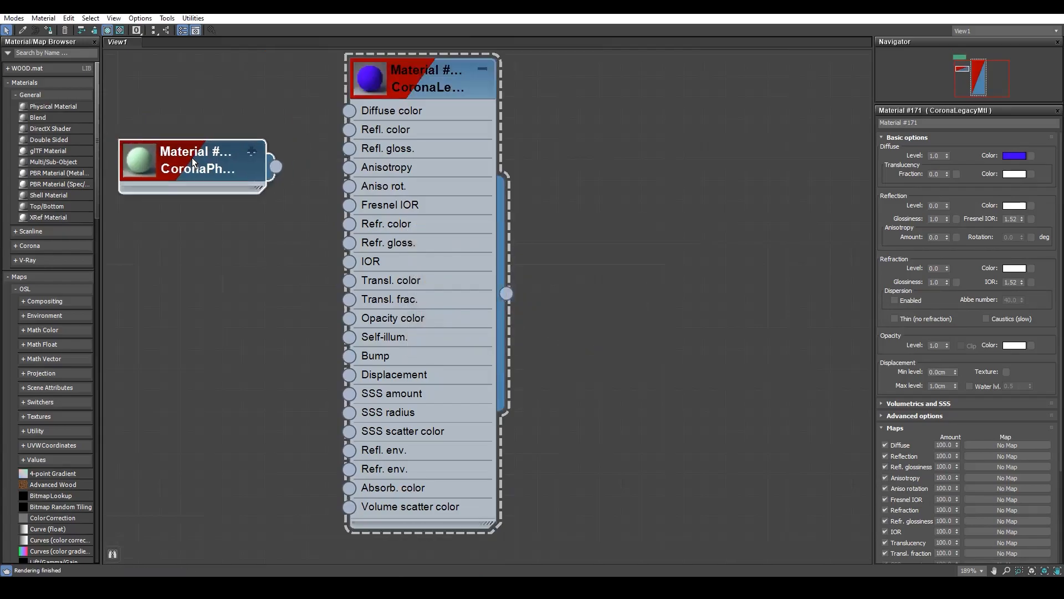
key("Delete")
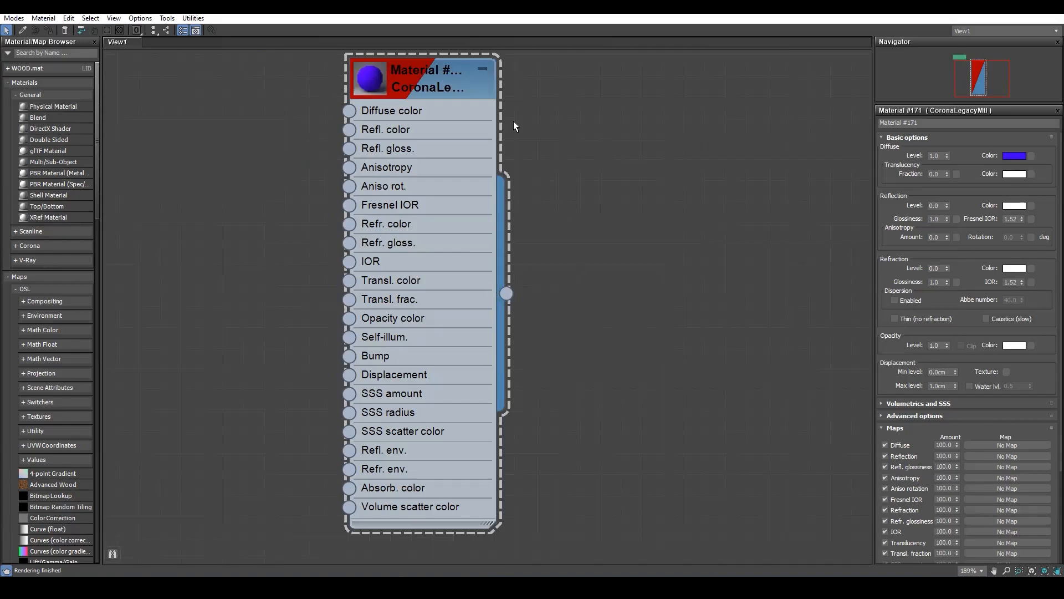
left_click(421, 132)
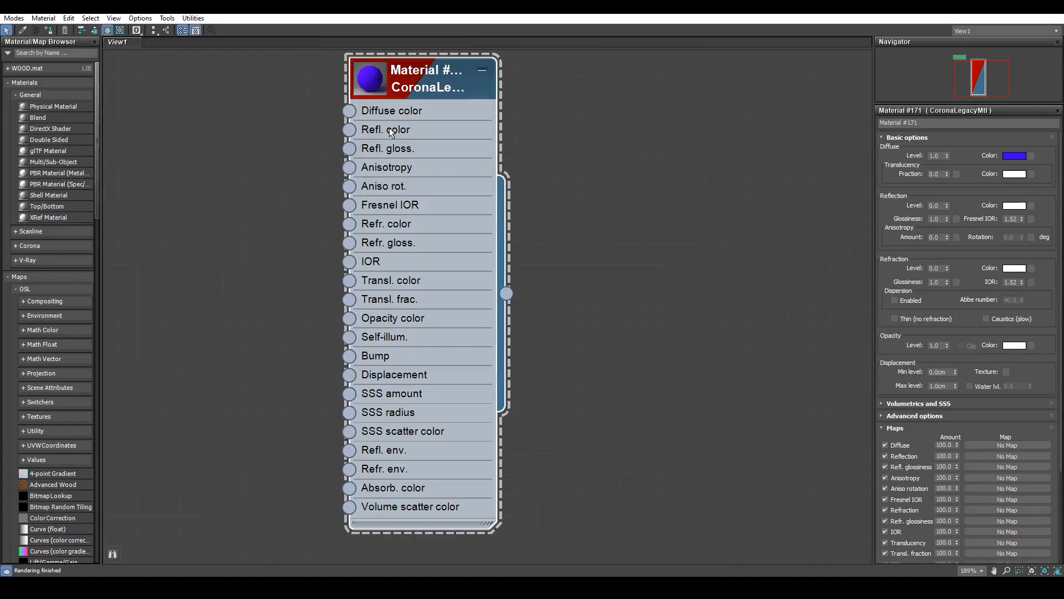
scroll(989, 205, "down", 3)
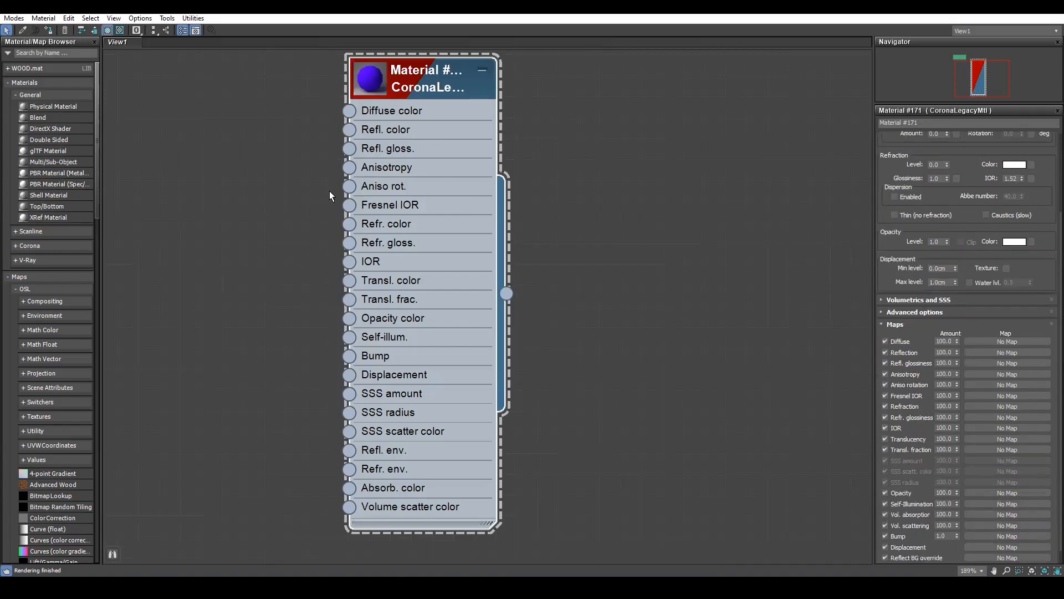
Add a general Bitmap map loaded with the wood image 65_8b3961cdc62ce828a85f0573ab3338db.jpg
right_click(621, 313)
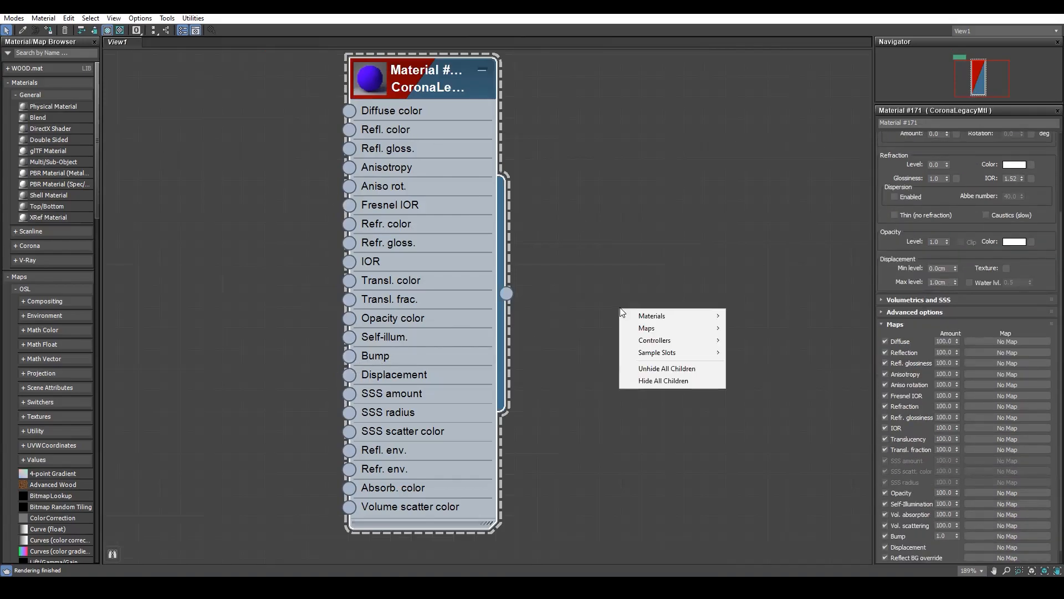
mouse_move(646, 327)
mouse_move(752, 340)
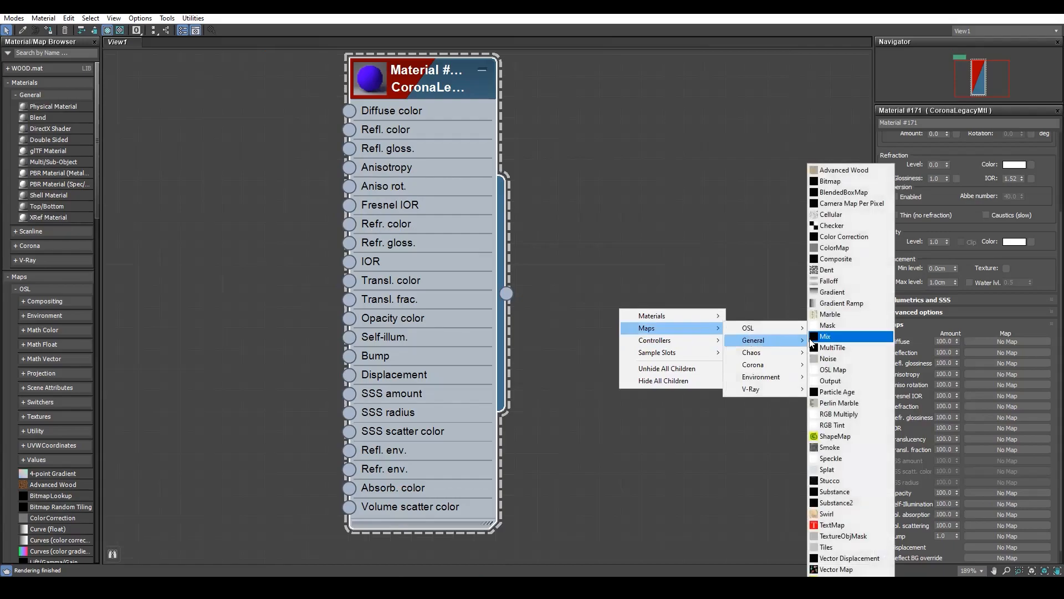
left_click(840, 182)
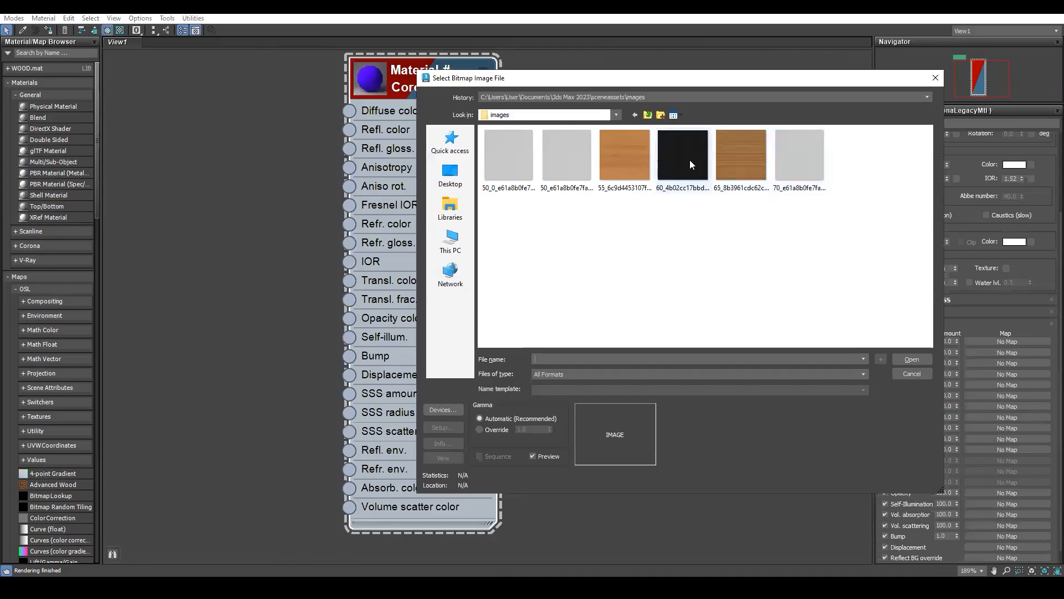
double_click(754, 162)
Arrange the Bitmap node ahead of the CoronaLegacyMtl node and connect its output to the Bump slot
left_click_drag(610, 307, 230, 220)
left_click_drag(402, 88, 464, 88)
left_click_drag(251, 218, 230, 133)
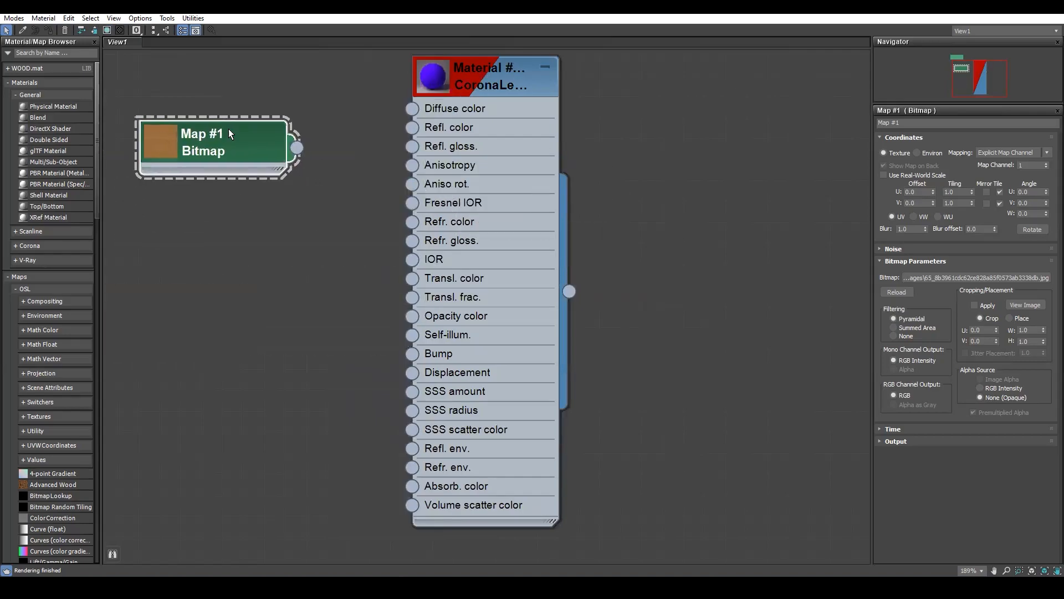
left_click_drag(319, 212, 318, 213)
left_click(338, 139)
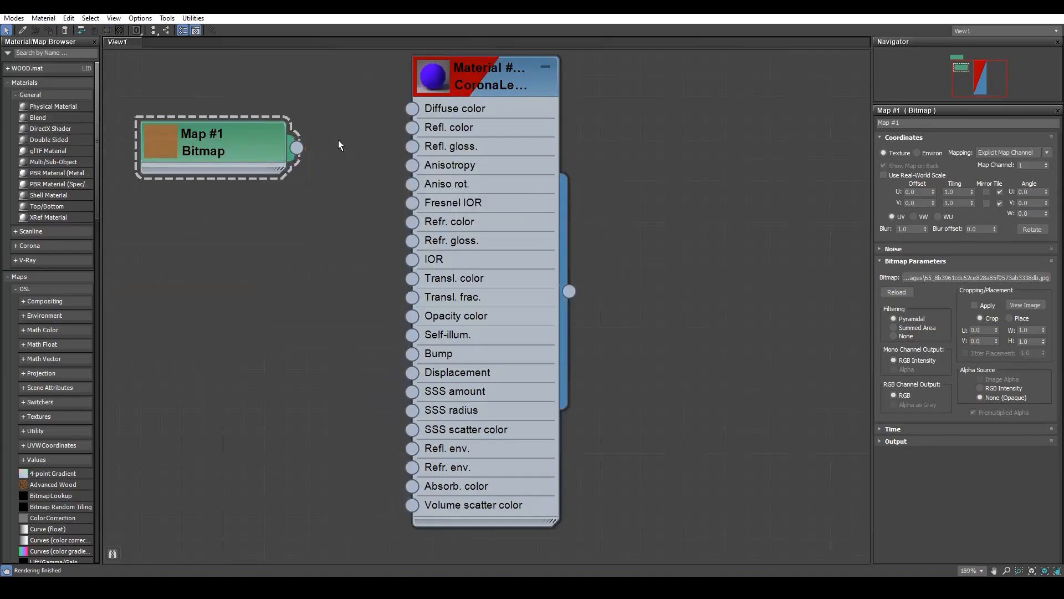
left_click_drag(239, 138, 201, 163)
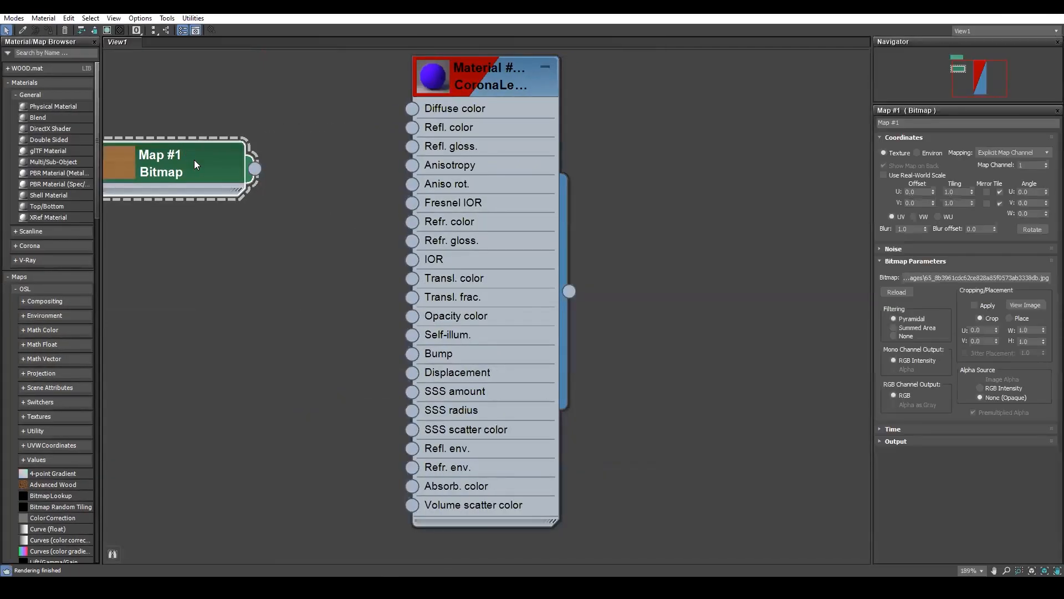
left_click_drag(194, 162, 239, 164)
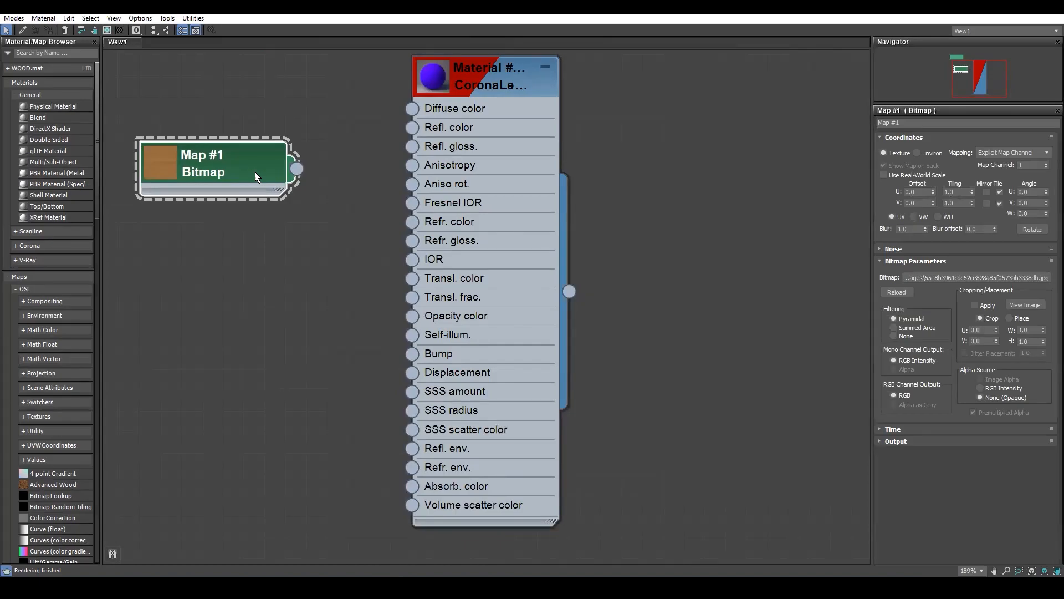
left_click_drag(296, 168, 412, 353)
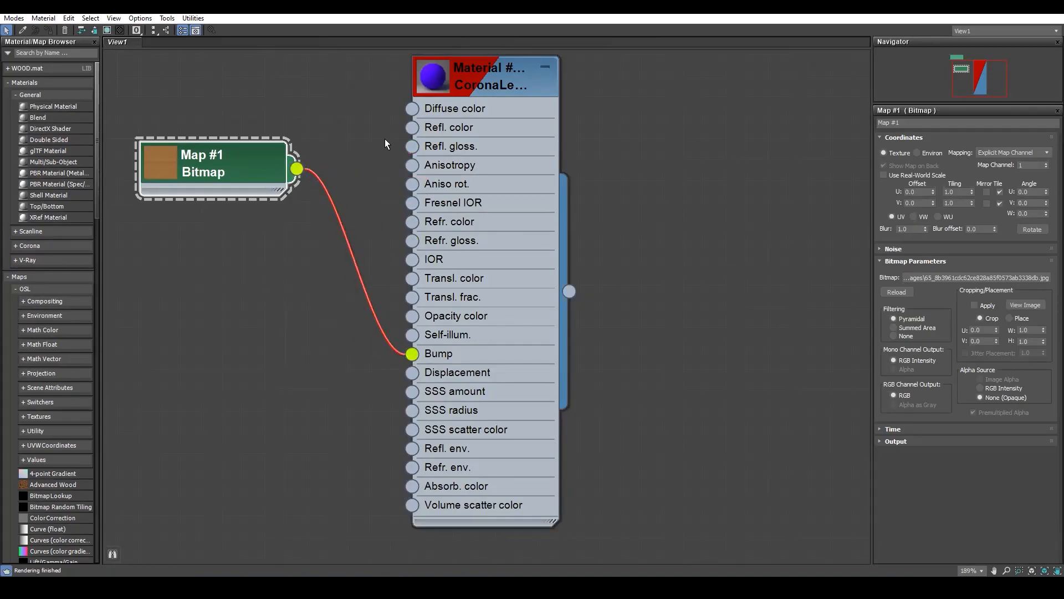
Open a preview window for the CoronaLegacyMtl, then resize and position it beside the node's map slots
scroll(467, 75, "up", 1)
right_click(458, 78)
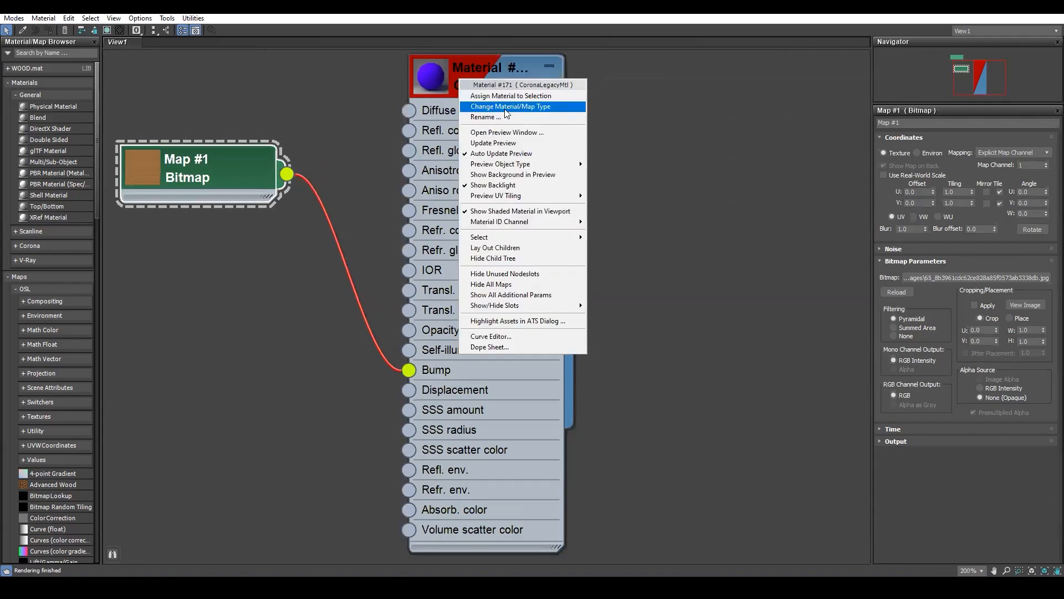
left_click(508, 132)
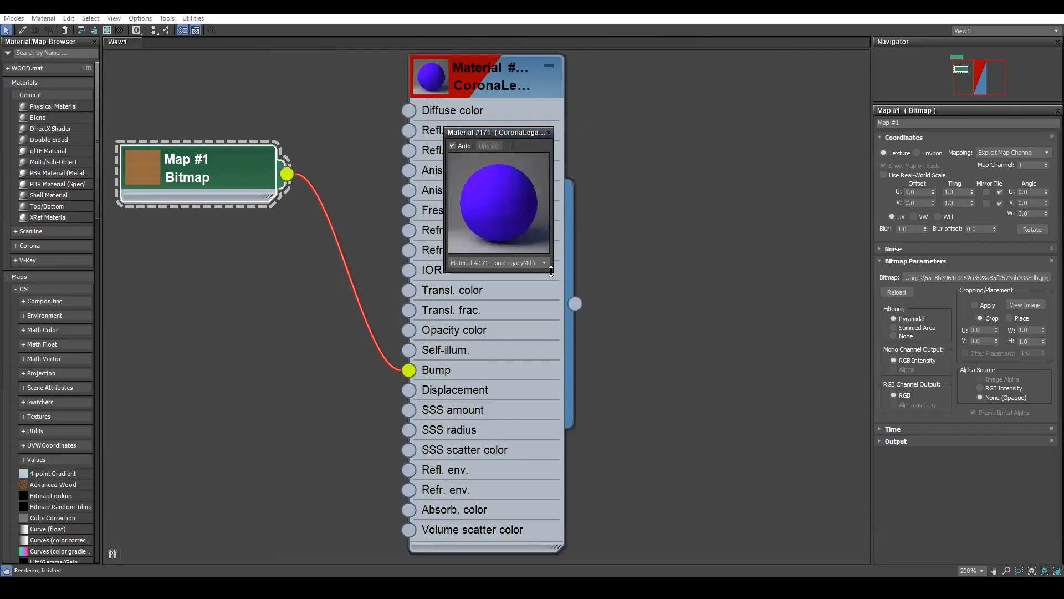
left_click_drag(550, 270, 776, 494)
left_click_drag(641, 131, 602, 58)
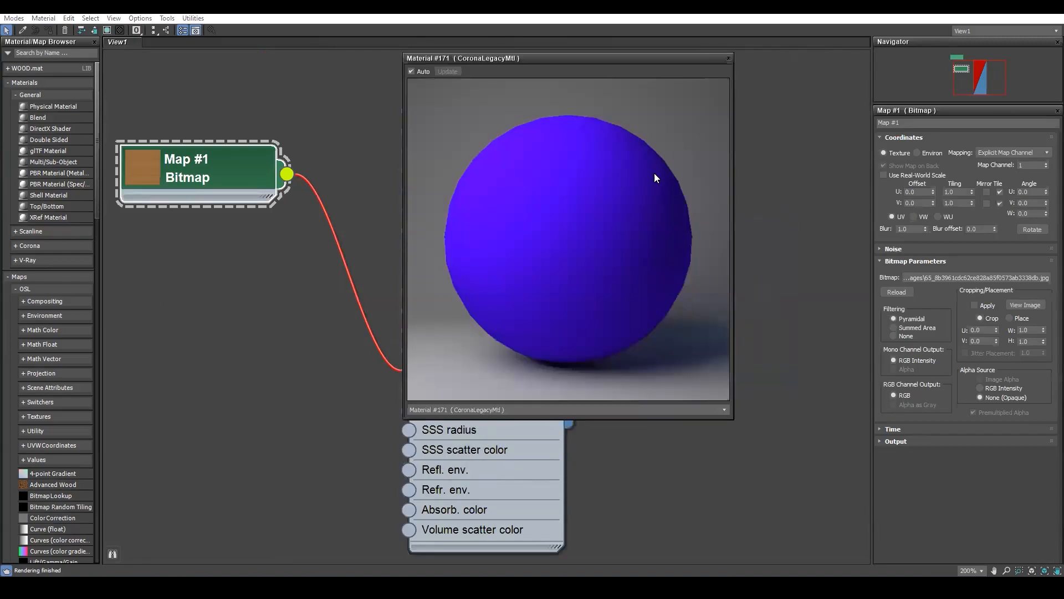
left_click(299, 355)
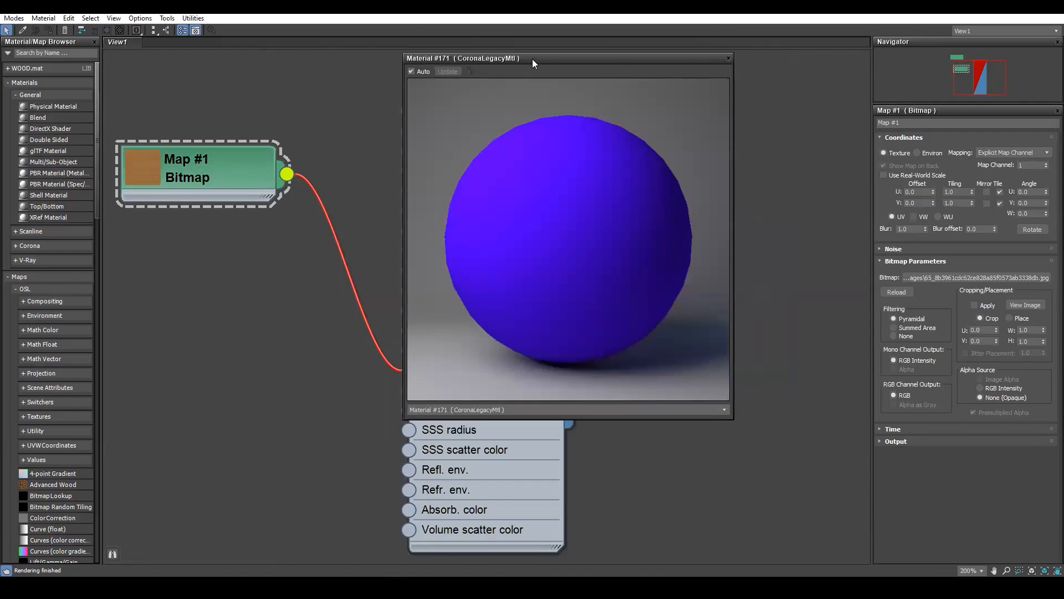
left_click_drag(532, 59, 657, 45)
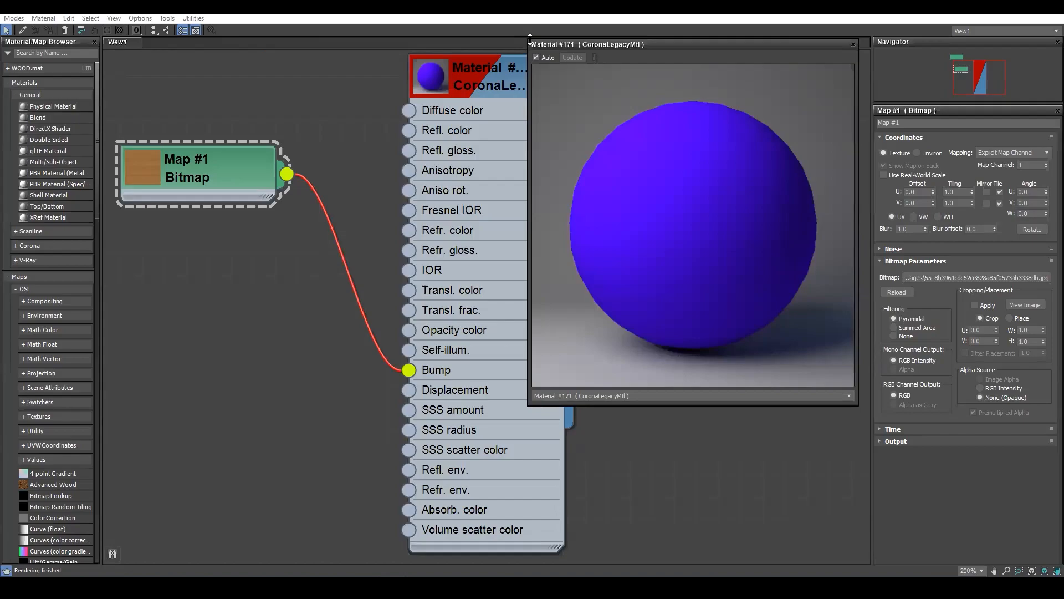
left_click_drag(530, 39, 675, 57)
Set the CoronaLegacyMtl's Bump map amount to 90 and enlarge the preview to inspect the relief
left_click(437, 368)
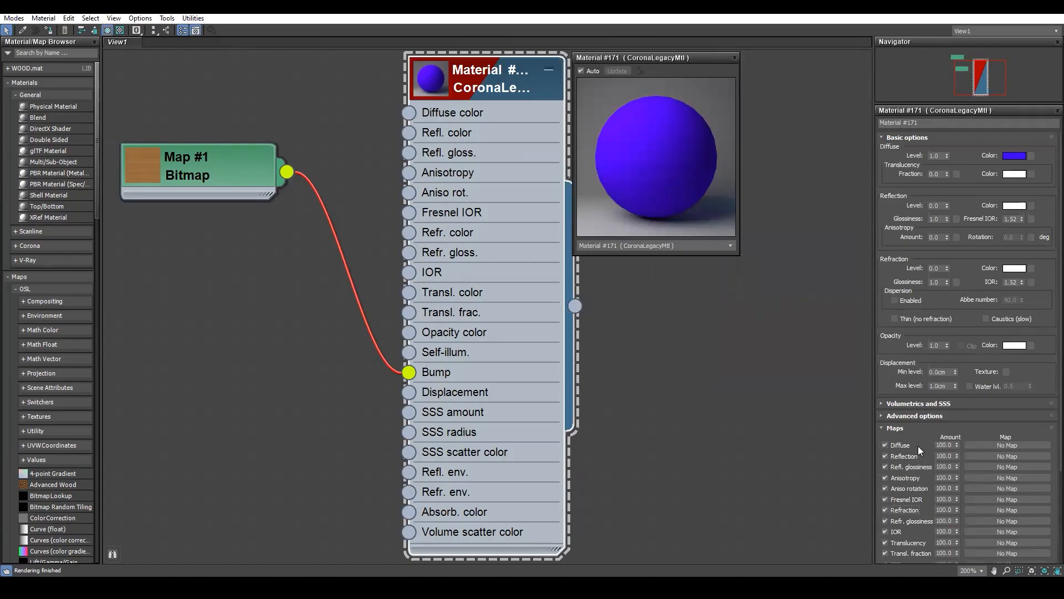
scroll(928, 471, "down", 5)
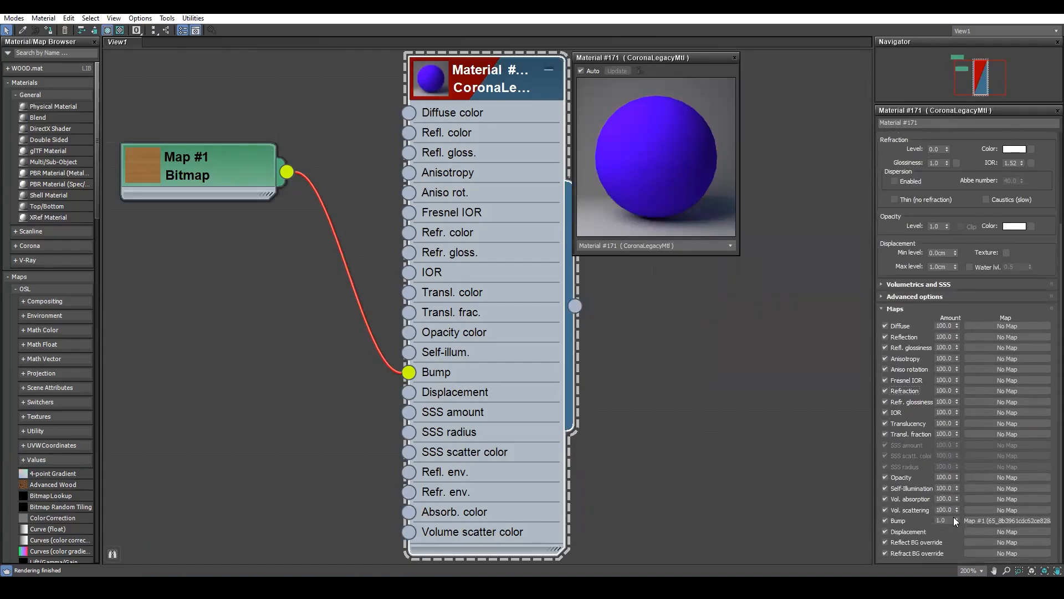
double_click(953, 519)
type("90")
key("Return")
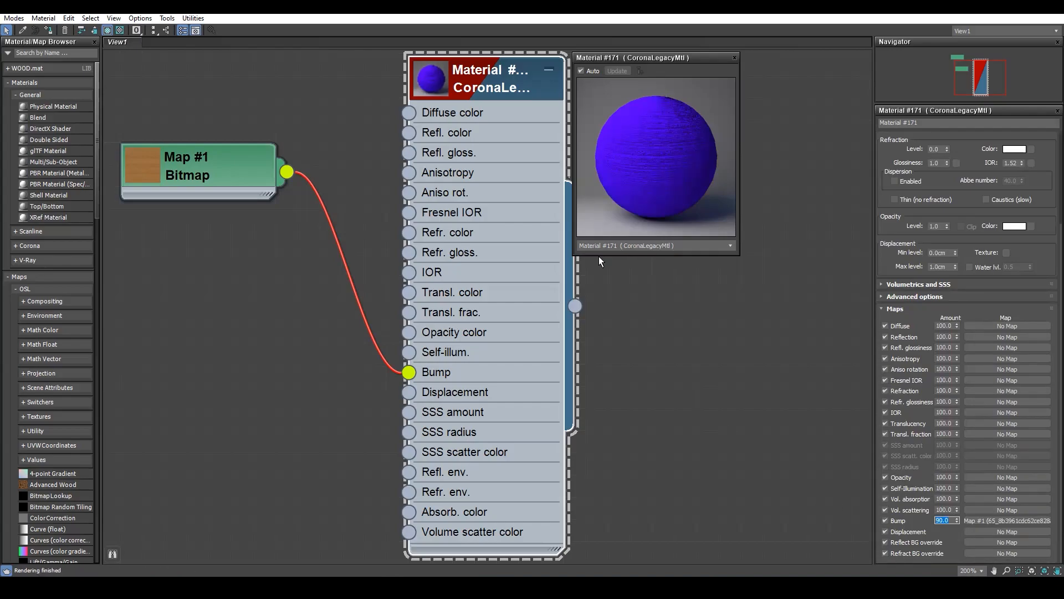
left_click_drag(598, 255, 665, 589)
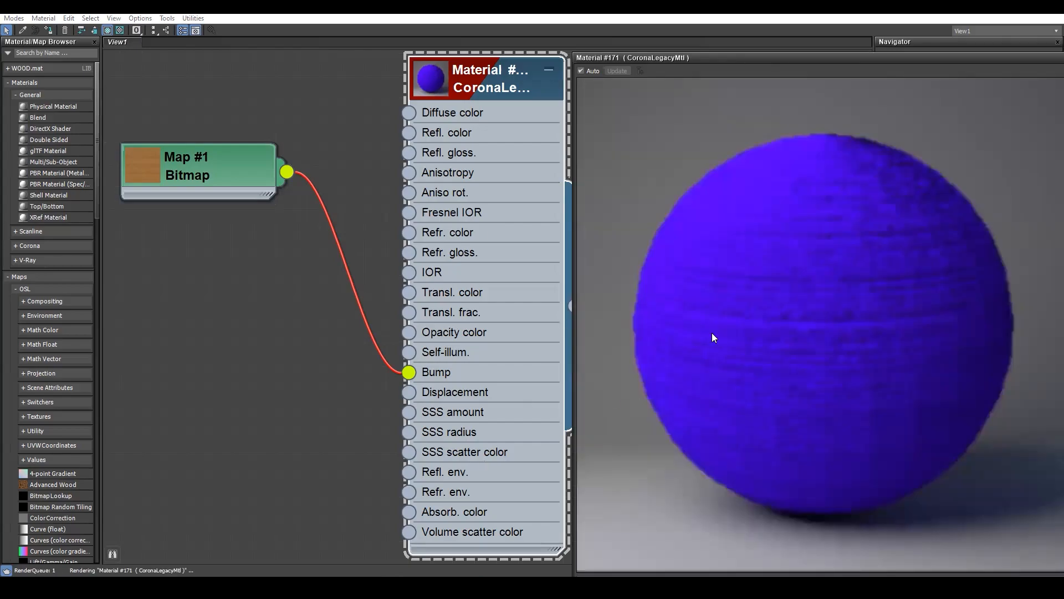
left_click_drag(813, 61, 613, 78)
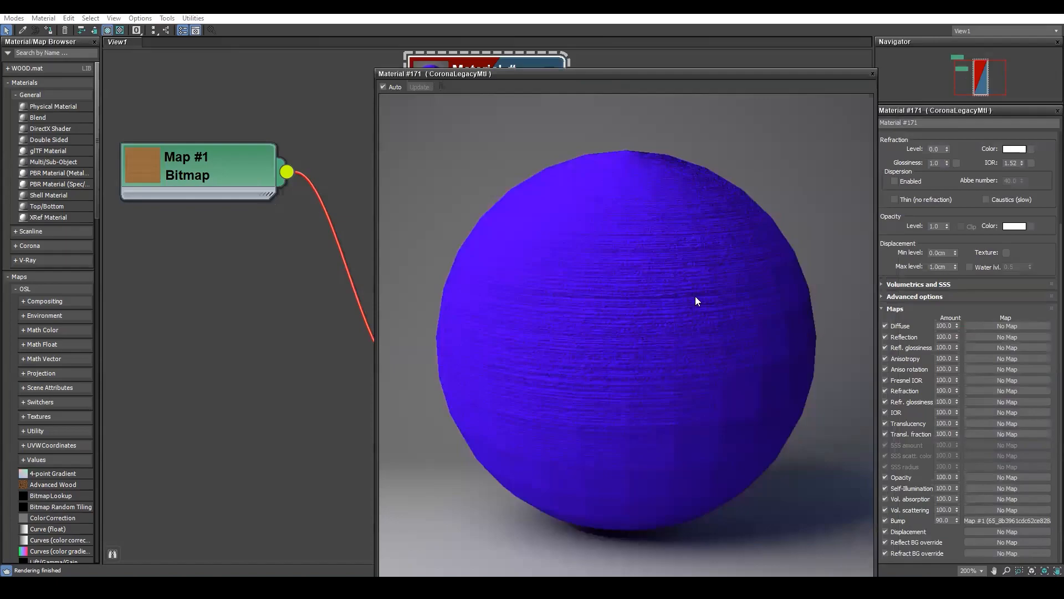
Delete the Bitmap node feeding the Bump slot and shift the enlarged preview window
right_click(982, 521)
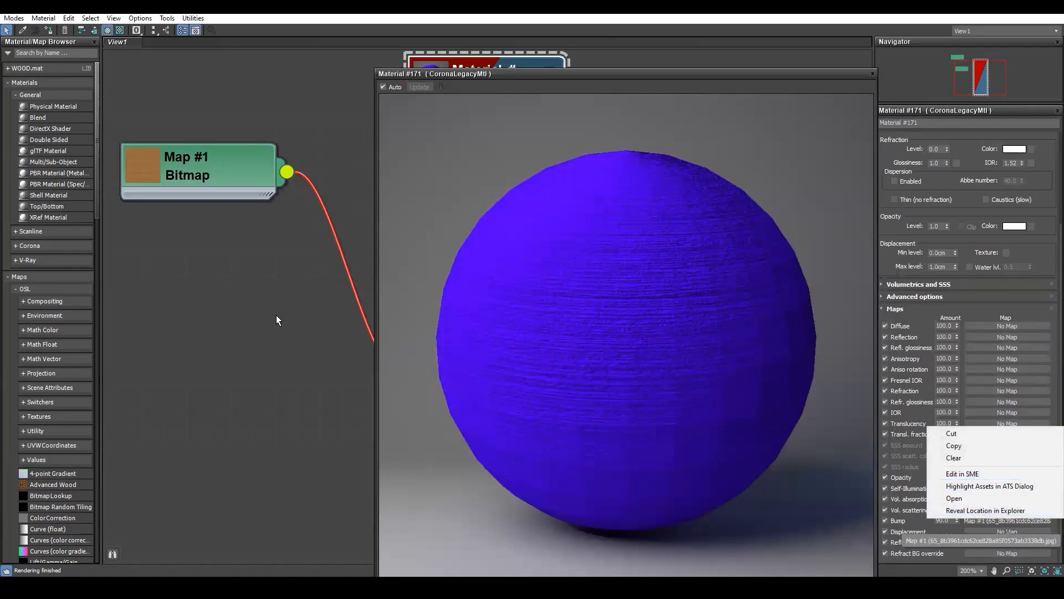
left_click(218, 164)
left_click_drag(218, 164, 160, 203)
key("Delete")
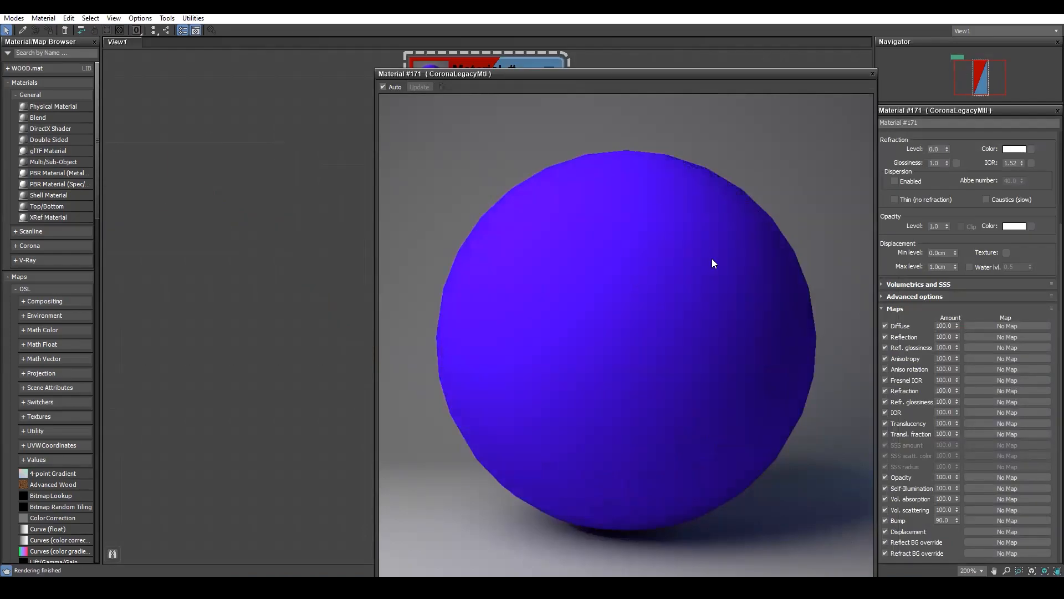
left_click_drag(634, 65, 674, 39)
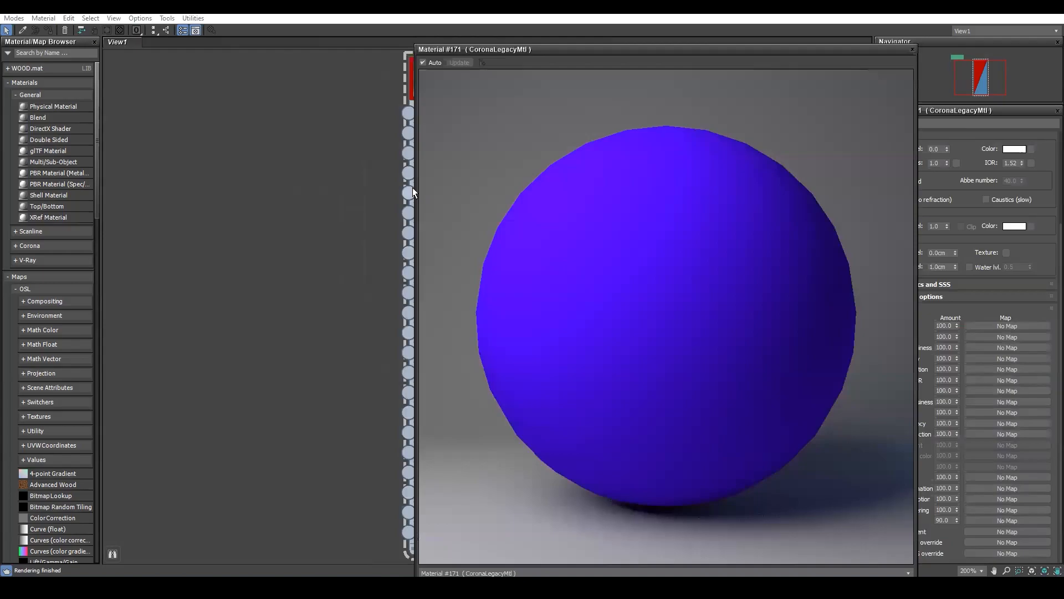
Undo the deletion of the Bitmap node, then shrink the preview window and place it beside the material node
key("ctrl+z")
left_click_drag(663, 50, 622, 82)
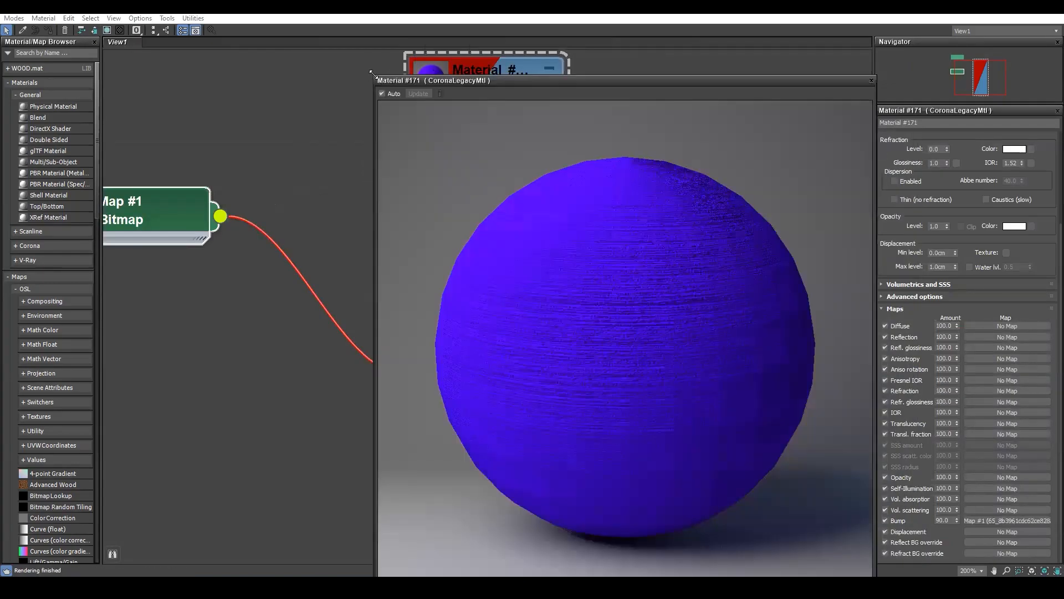
left_click_drag(372, 72, 587, 405)
left_click_drag(661, 411, 693, 69)
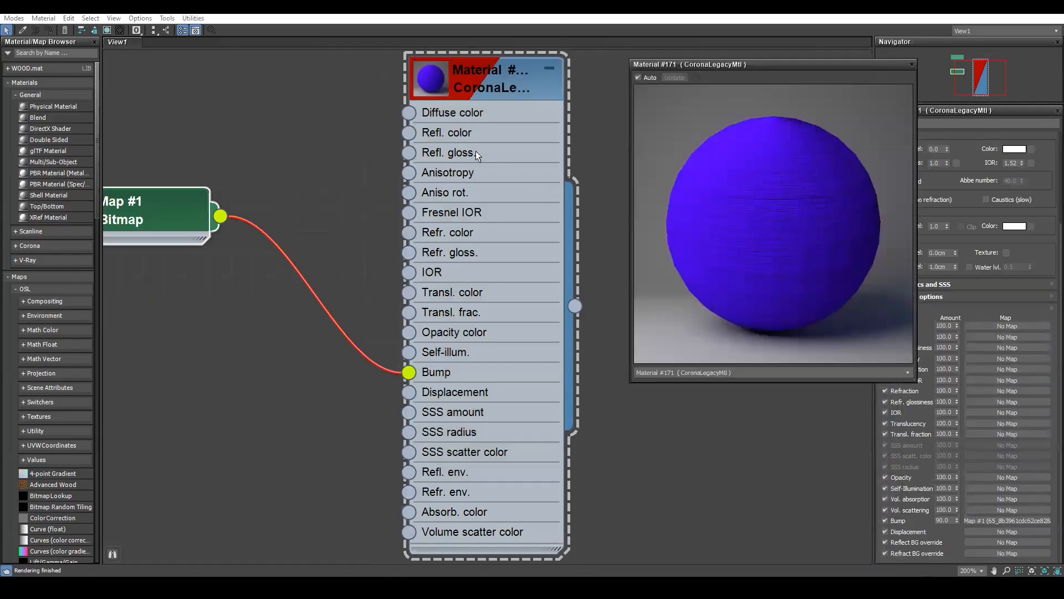
Move the Bitmap's connection from the Bump slot to the Displacement slot and reposition the preview window to inspect the effect
right_click(439, 373)
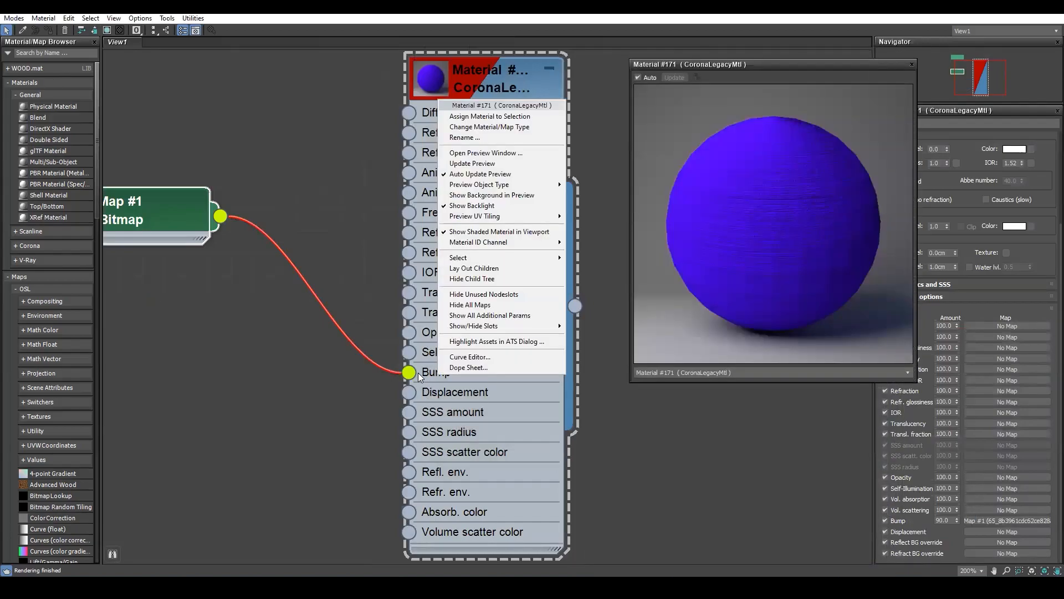
left_click_drag(409, 377, 402, 391)
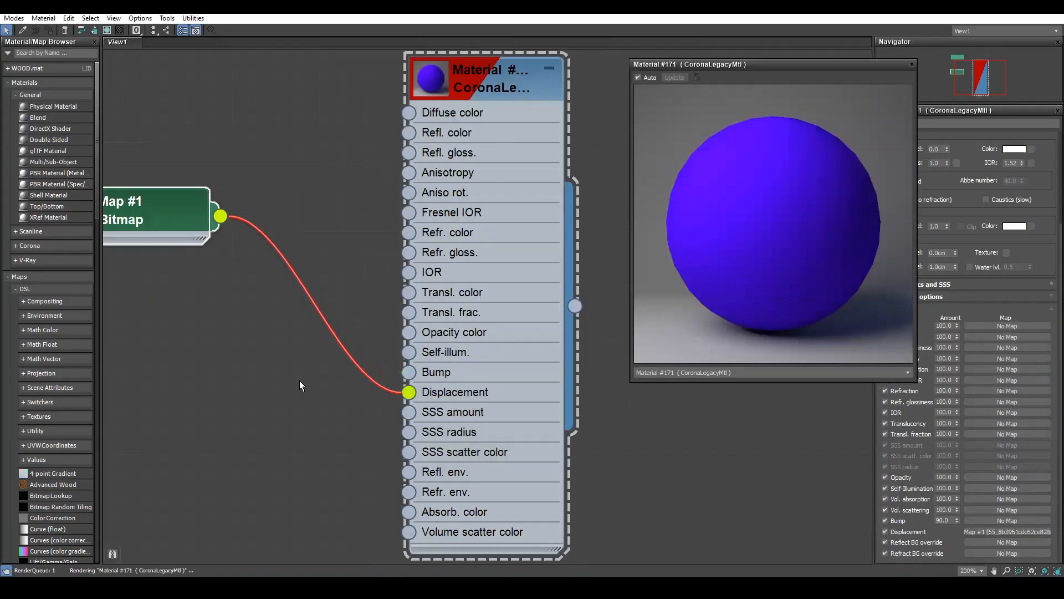
left_click_drag(780, 66, 730, 55)
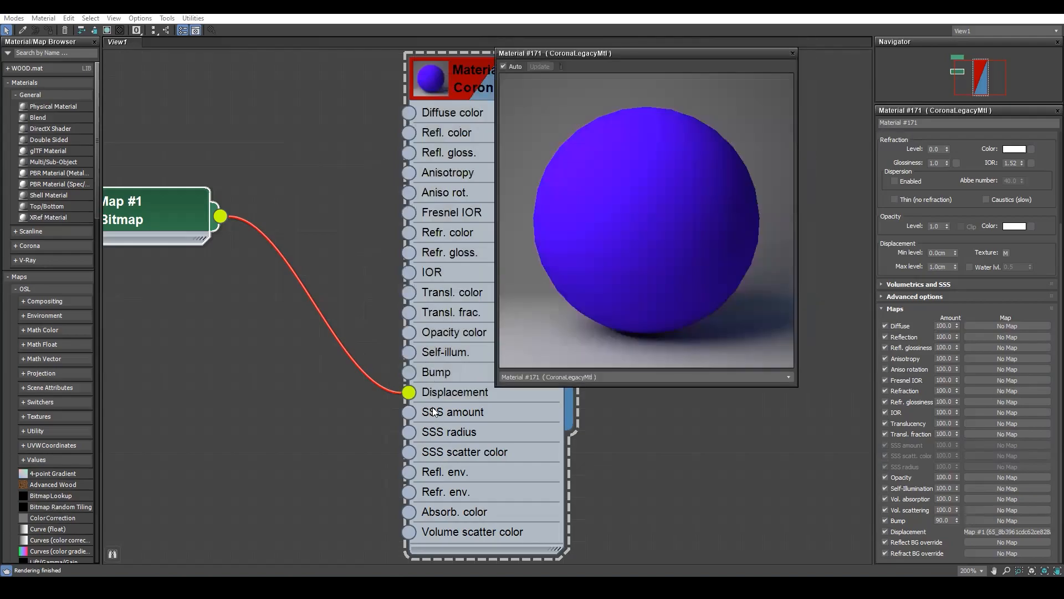
left_click(437, 392)
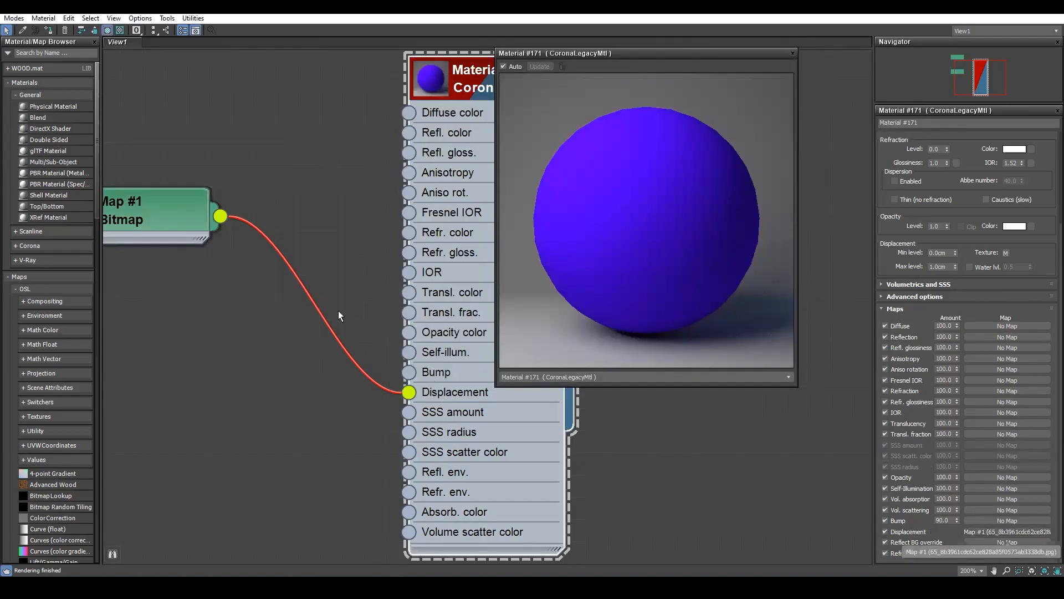
Reposition the Bitmap node and connect its output to the Bump and Diffuse color slots as well
left_click_drag(153, 225, 213, 197)
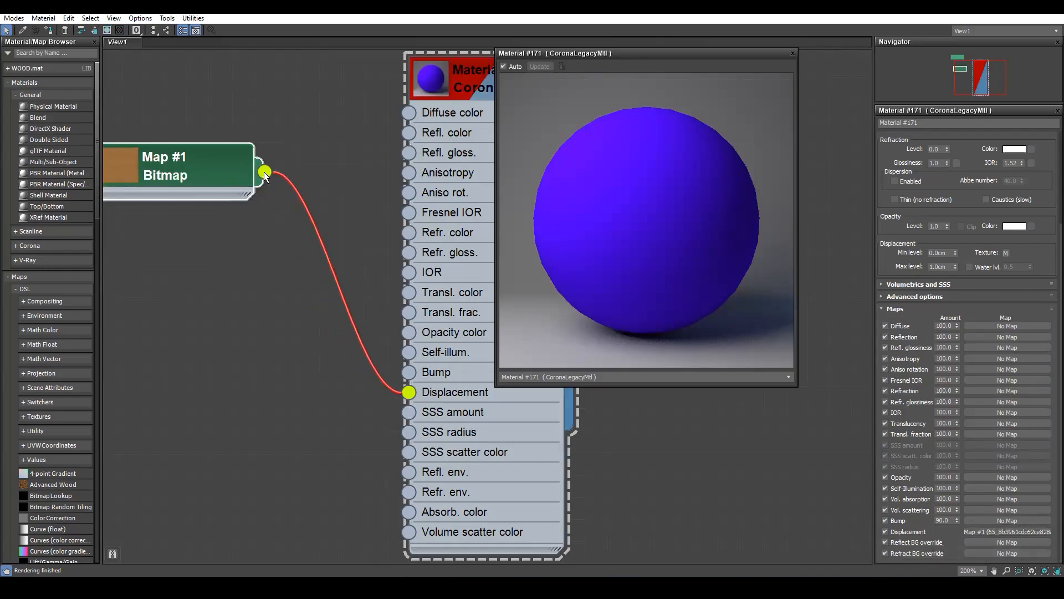
left_click_drag(380, 172, 352, 181)
left_click_drag(211, 161, 415, 377)
left_click_drag(207, 148, 228, 239)
mouse_move(411, 372)
left_mouse_down()
mouse_move(382, 309)
mouse_move(384, 269)
mouse_move(409, 372)
left_mouse_up()
left_click_drag(286, 239, 408, 113)
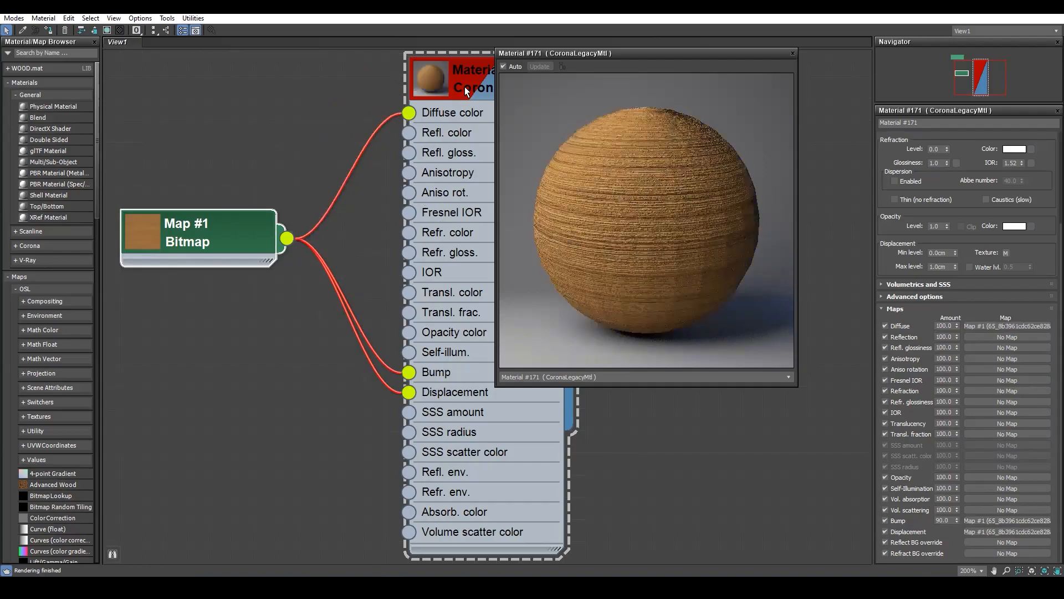
Rearrange the material and Bitmap nodes, and shrink the preview window so it clears the map slots
left_click_drag(464, 87, 400, 78)
left_click_drag(226, 235, 186, 208)
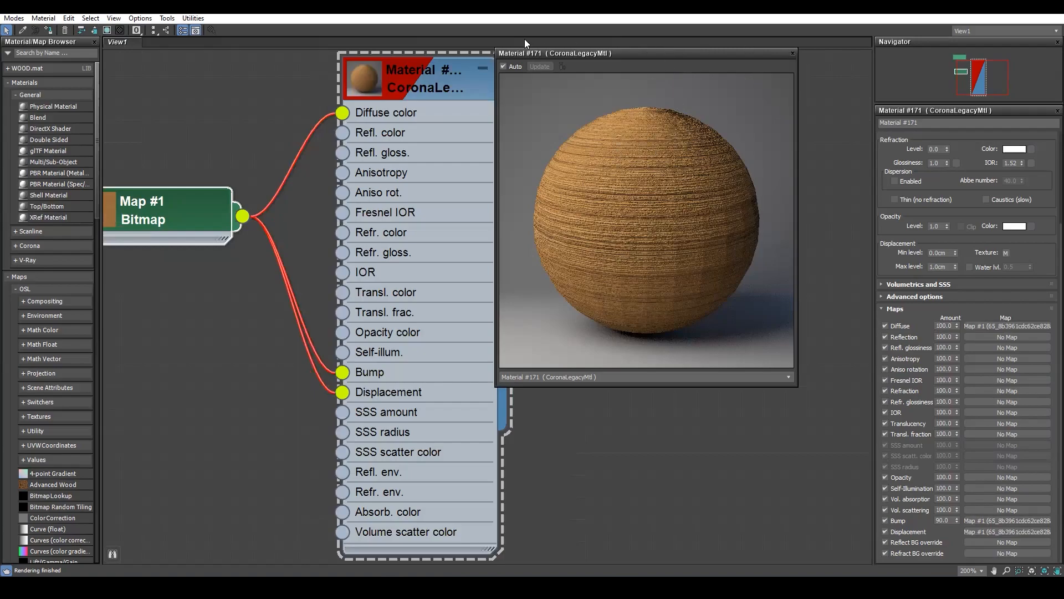
left_click_drag(492, 47, 593, 93)
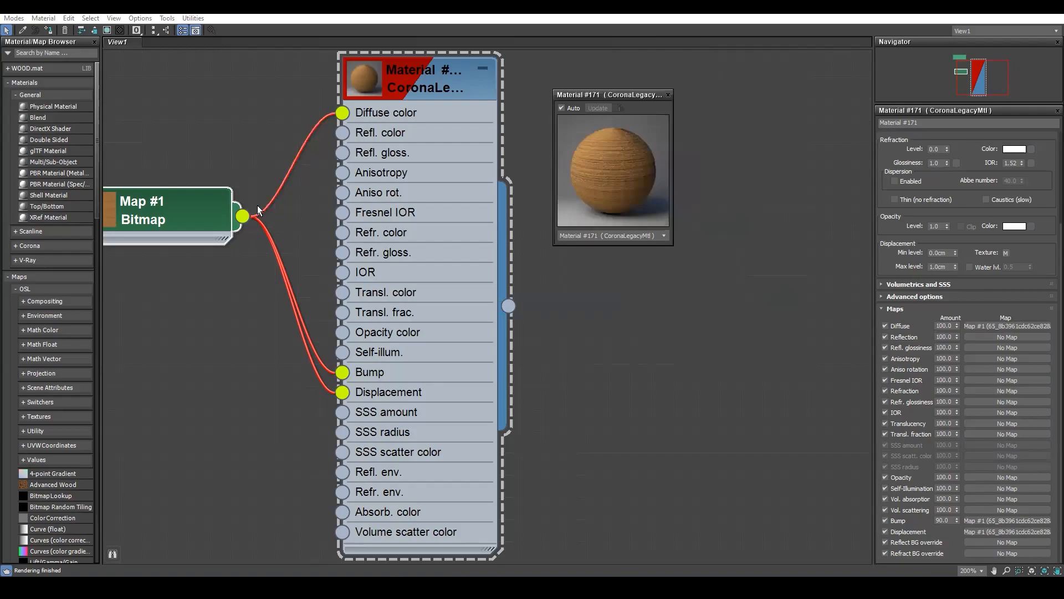
Connect the Bitmap output to the Refl. color and Refl. gloss. slots, and enlarge the material preview
left_click_drag(243, 223, 342, 132)
left_click_drag(668, 245, 813, 385)
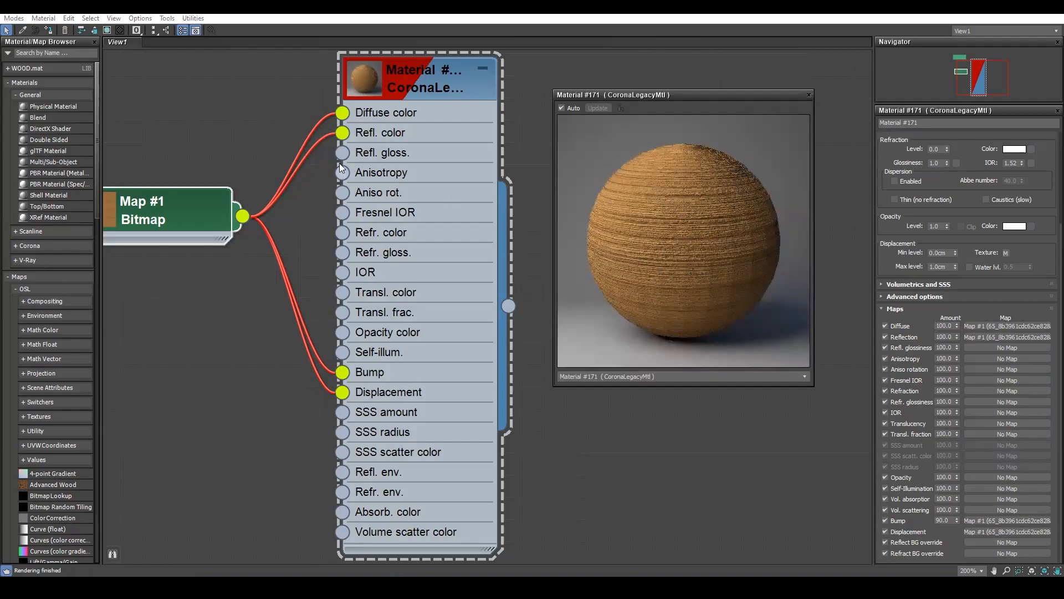
left_click_drag(242, 216, 342, 152)
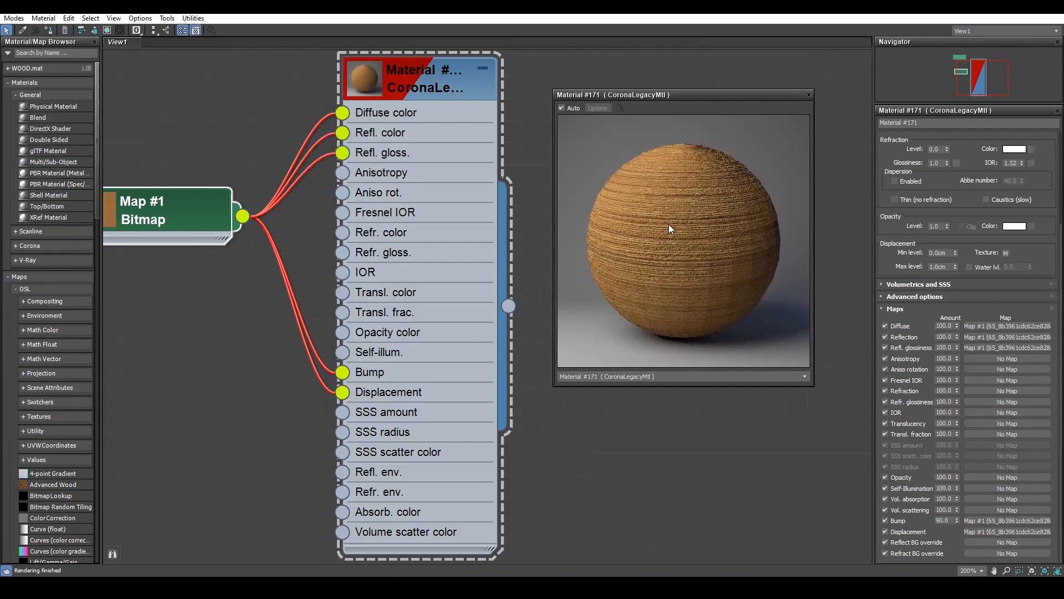
Examine the whole node network, including the Bitmap's connections to the CoronaLegacyMtl and the unconnected CoronaBitmap node
scroll(321, 271, "down", 1)
left_click_drag(206, 206, 230, 264)
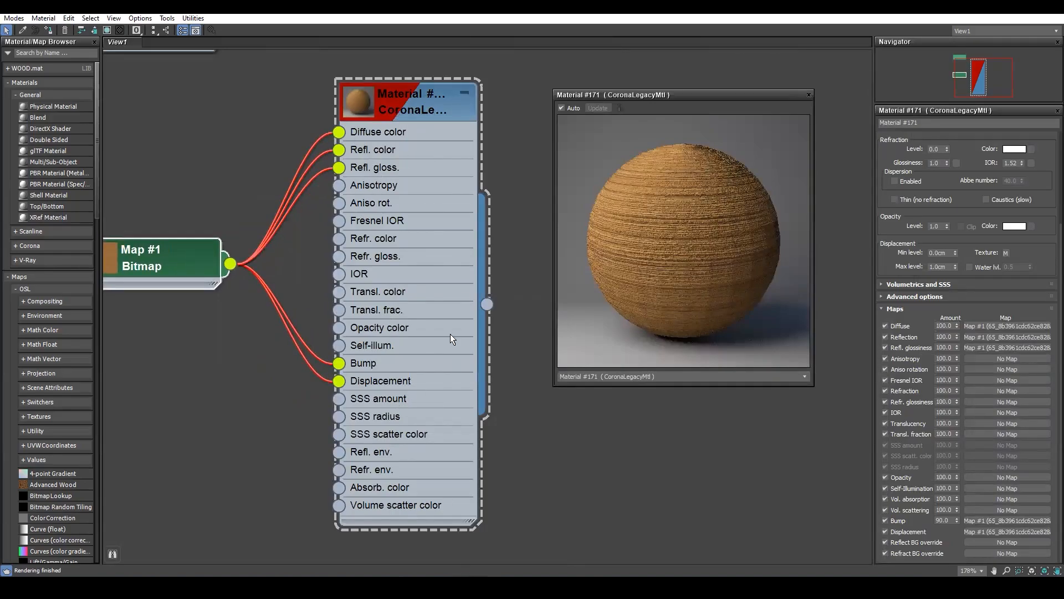
scroll(407, 174, "down", 3)
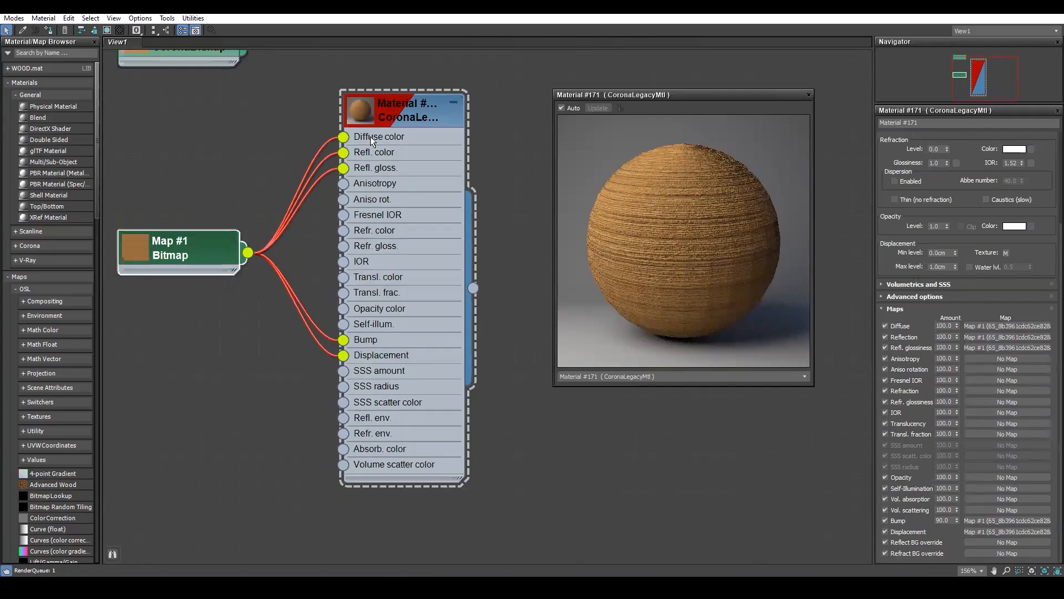
middle_click_drag(291, 88, 280, 222)
scroll(272, 223, "down", 2)
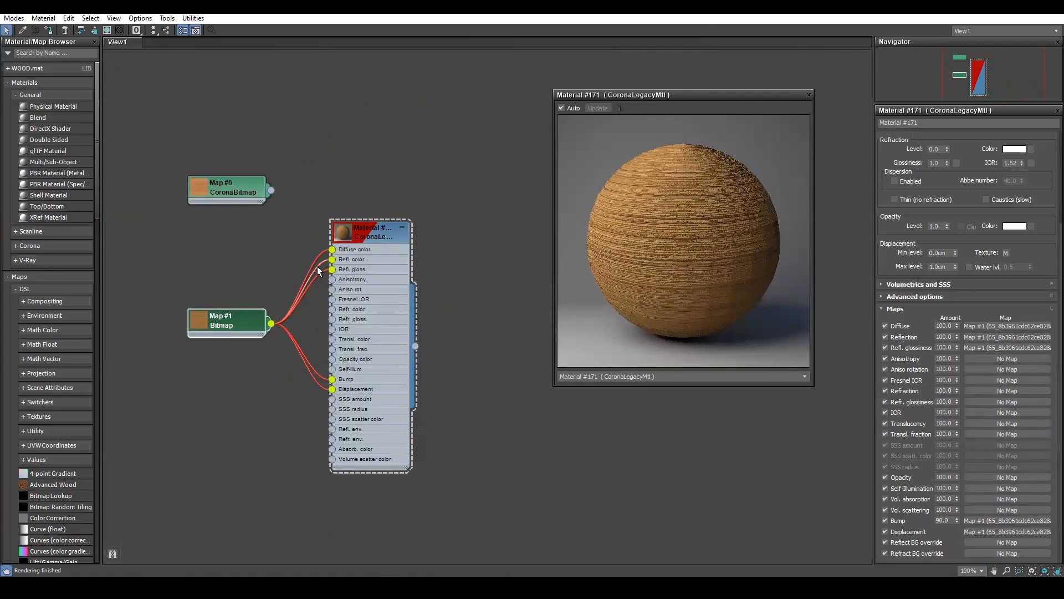
scroll(374, 298, "down", 3)
scroll(446, 240, "down", 5)
scroll(446, 240, "up", 4)
middle_click_drag(396, 244, 333, 243)
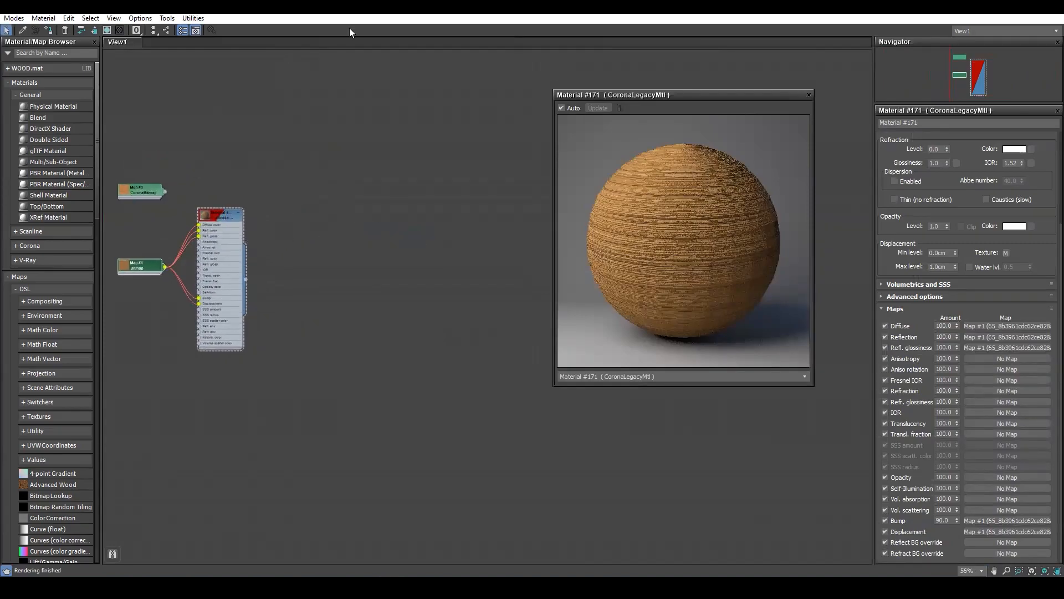
middle_click_drag(319, 213, 316, 249)
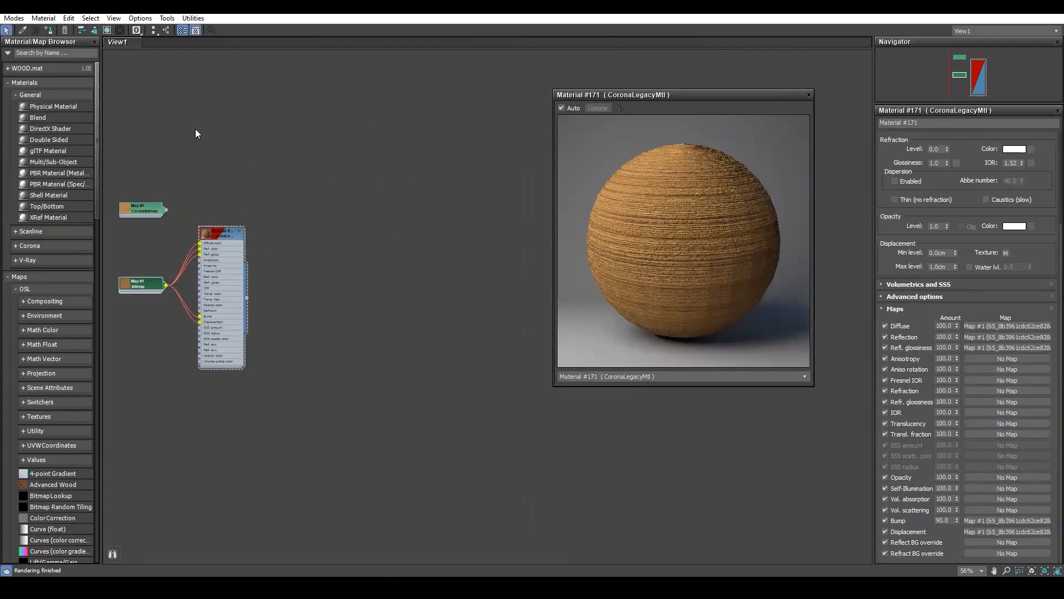
Create a new node view named View2
right_click(177, 44)
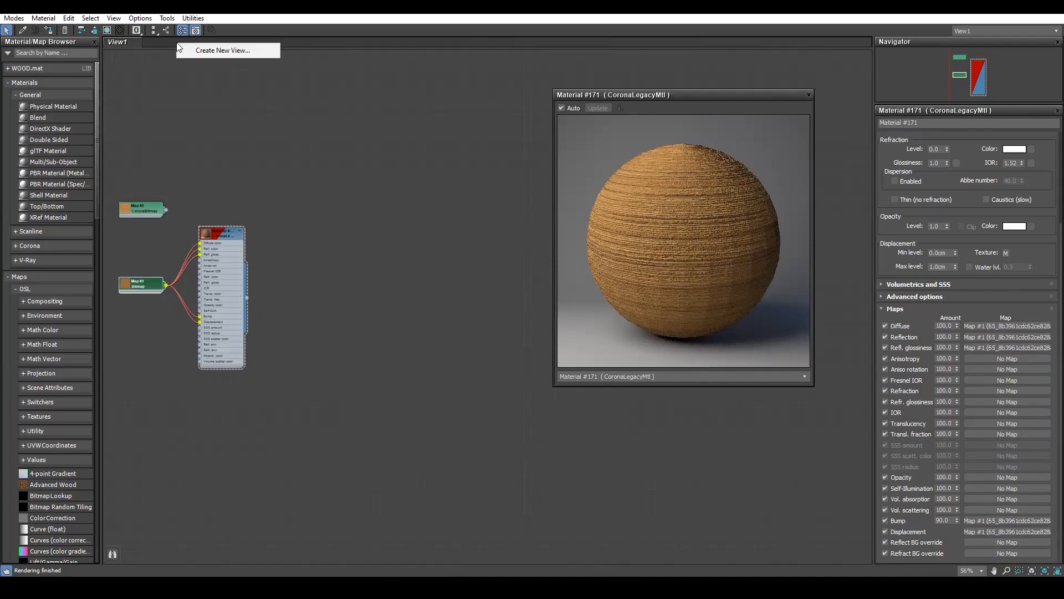
right_click(165, 44)
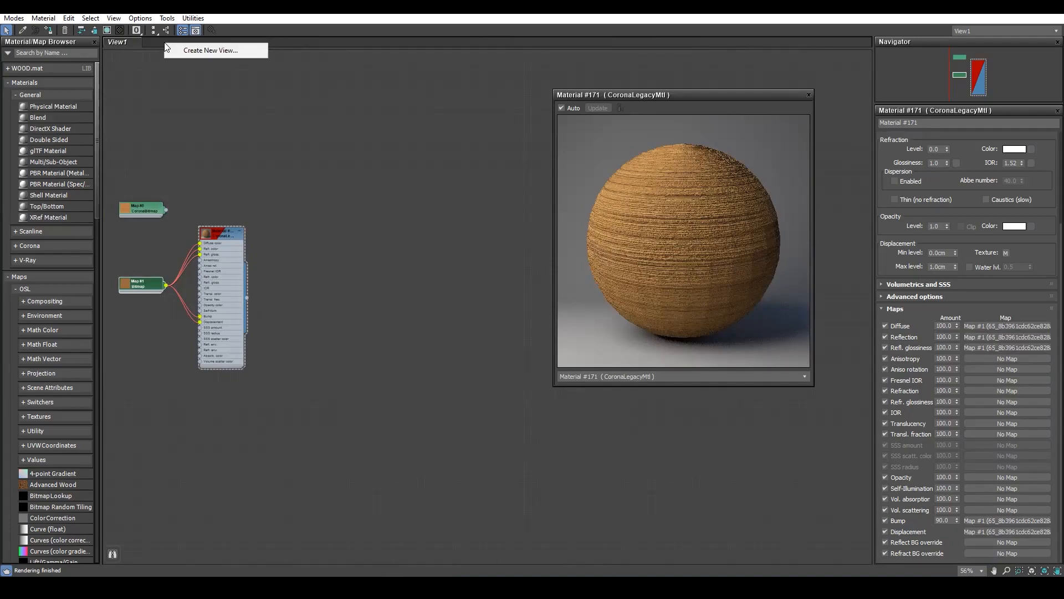
left_click(192, 51)
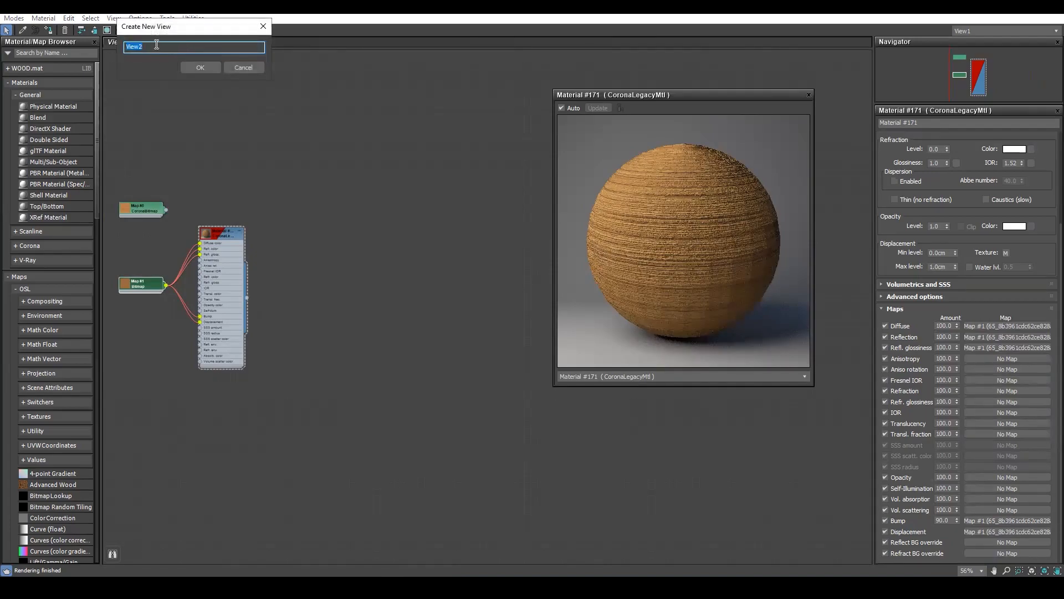
left_click(195, 67)
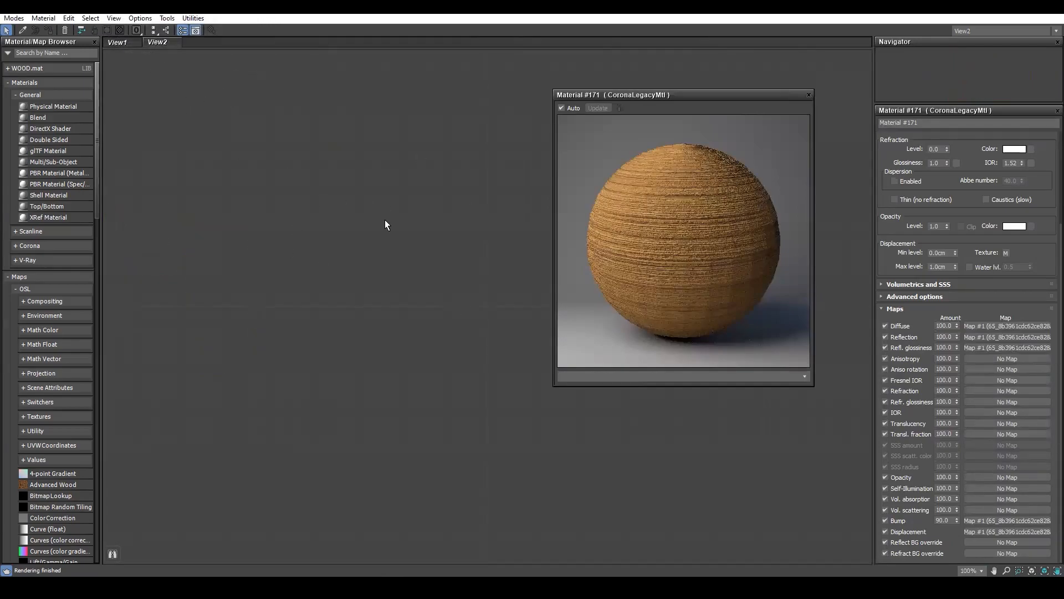
right_click(268, 155)
left_click(219, 146)
right_click(225, 104)
left_click(243, 290)
Switch to the Compact Material Editor and return to the Slate Material Editor
left_click(14, 18)
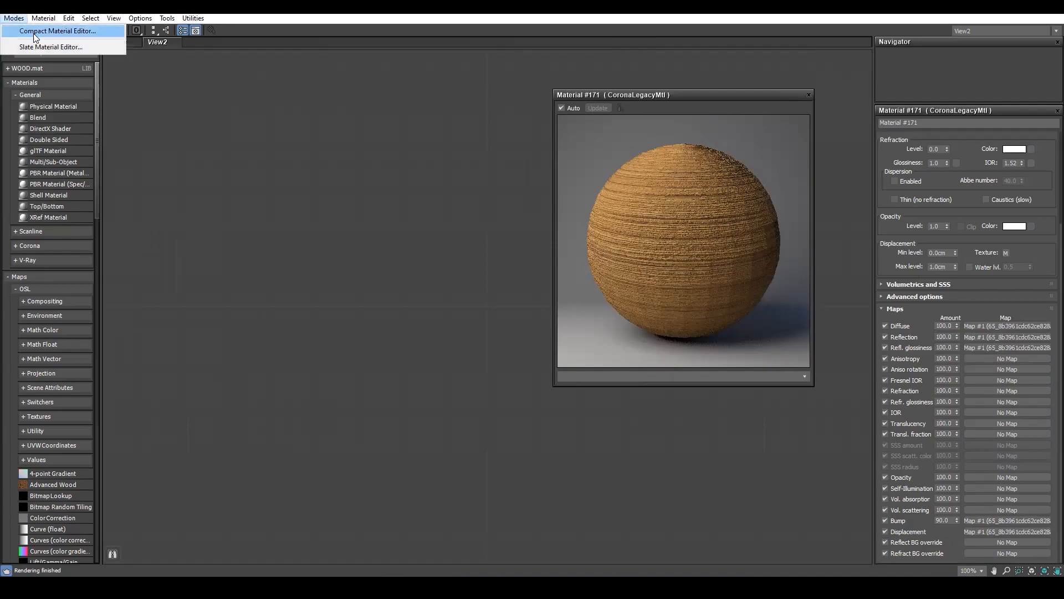
left_click(34, 31)
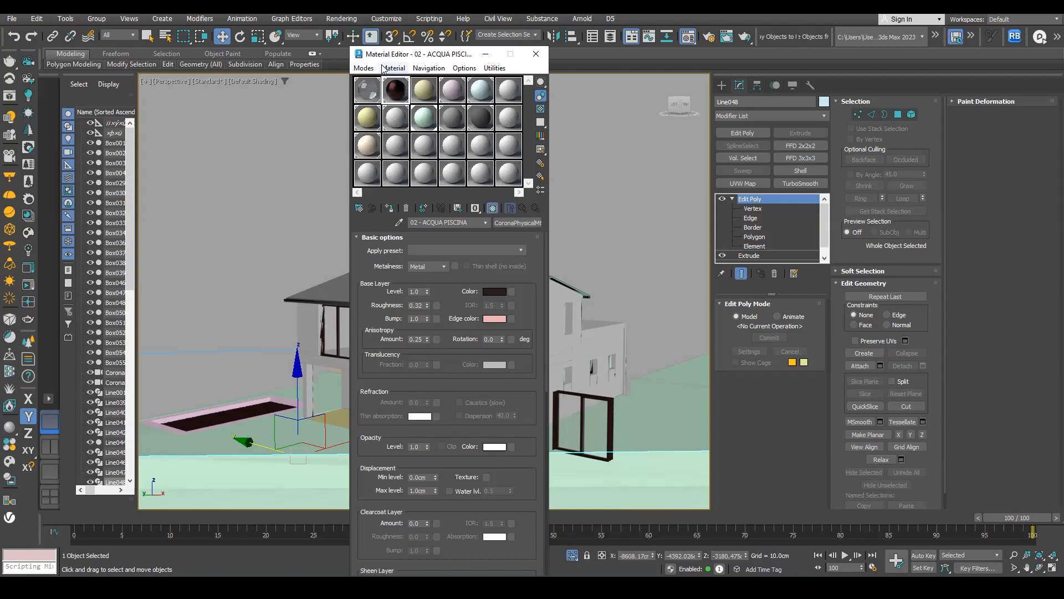
left_click(365, 69)
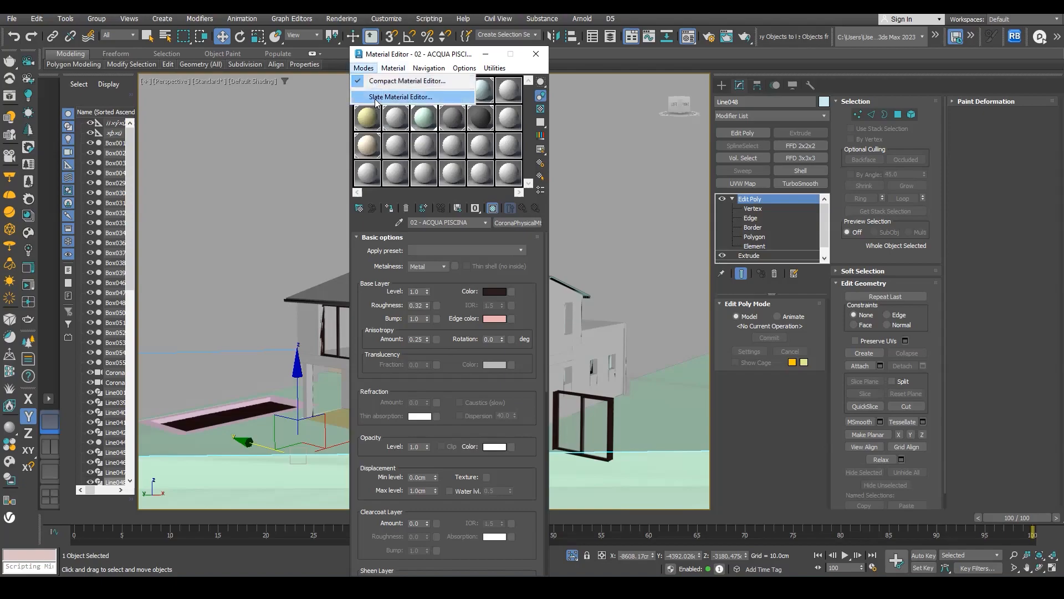
left_click(375, 97)
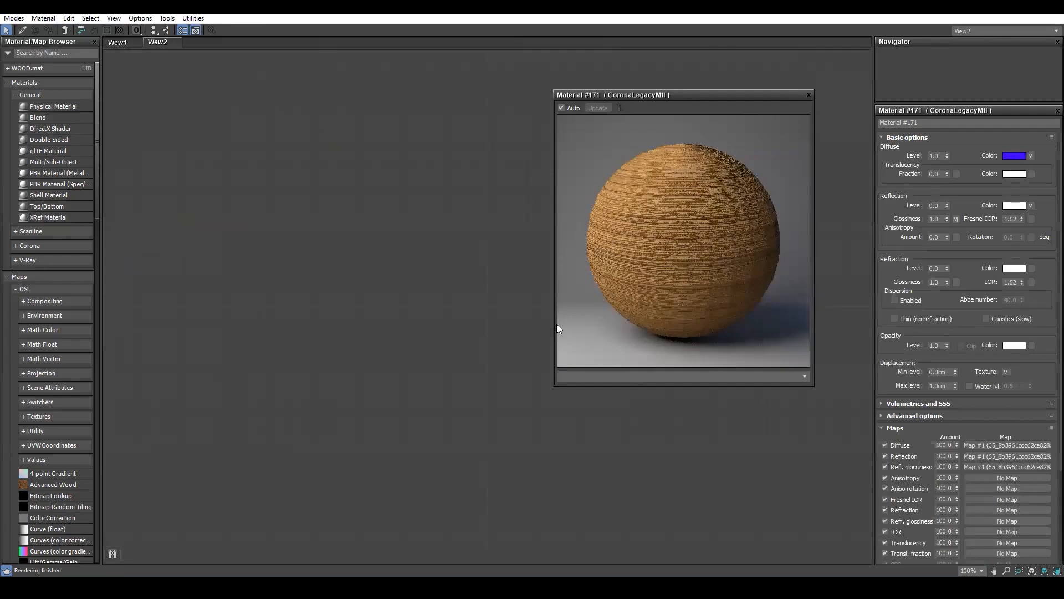
Return to View1 and examine the CoronaLegacyMtl node network
right_click(230, 170)
scroll(412, 195, "down", 5)
scroll(182, 78, "down", 3)
left_click(117, 42)
scroll(388, 281, "up", 6)
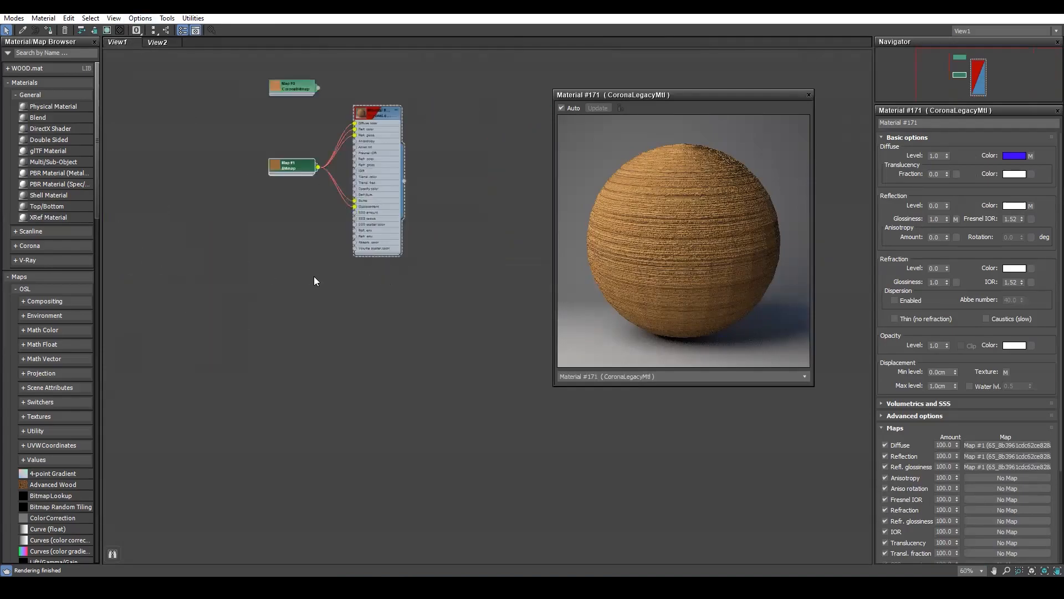
middle_click_drag(239, 265, 190, 292)
scroll(267, 184, "down", 5)
scroll(244, 194, "up", 6)
middle_click_drag(244, 194, 423, 410)
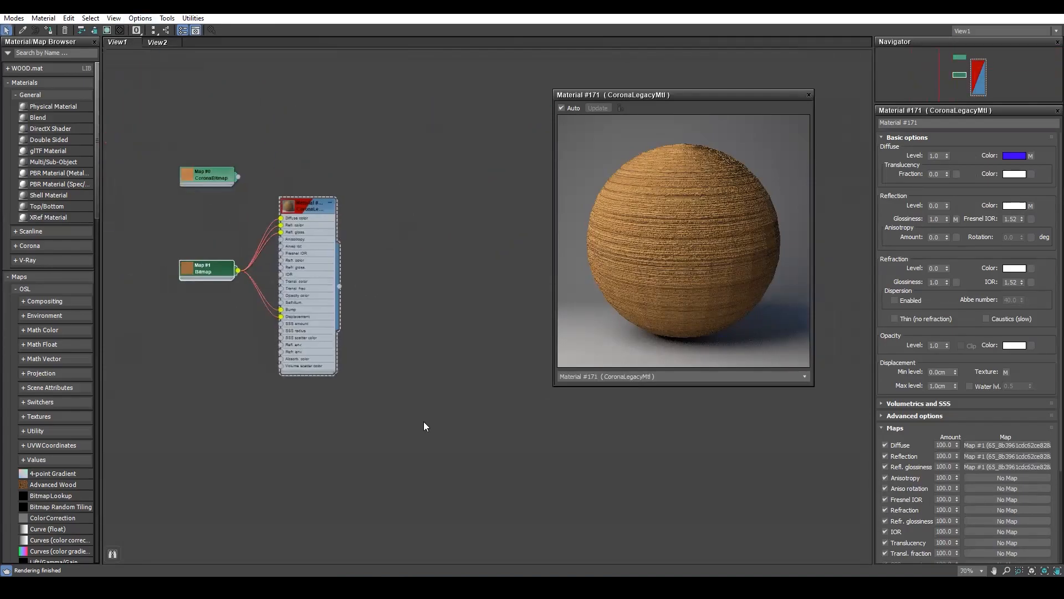
scroll(365, 280, "up", 1)
scroll(365, 280, "down", 2)
scroll(349, 257, "up", 3)
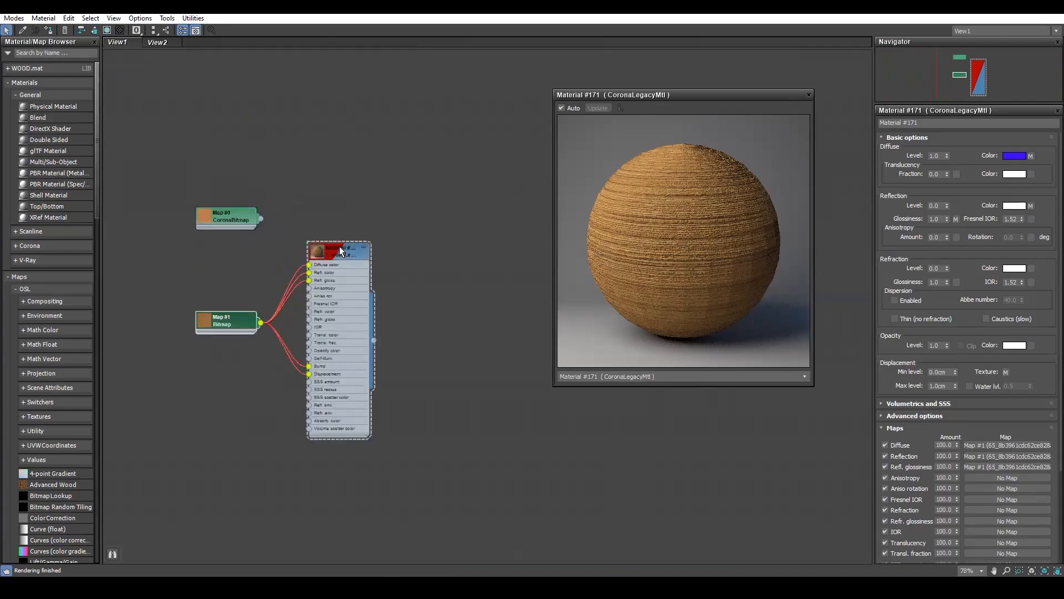
Select the wood material node together with both bitmap nodes and move them as a group in the node view
left_click_drag(444, 110, 178, 414)
left_click_drag(332, 240, 207, 66)
scroll(285, 121, "down", 8)
scroll(290, 132, "up", 7)
middle_click_drag(367, 236, 360, 256)
scroll(311, 261, "down", 10)
scroll(318, 263, "up", 8)
scroll(333, 233, "down", 8)
scroll(316, 249, "up", 8)
scroll(247, 202, "down", 8)
scroll(251, 205, "up", 8)
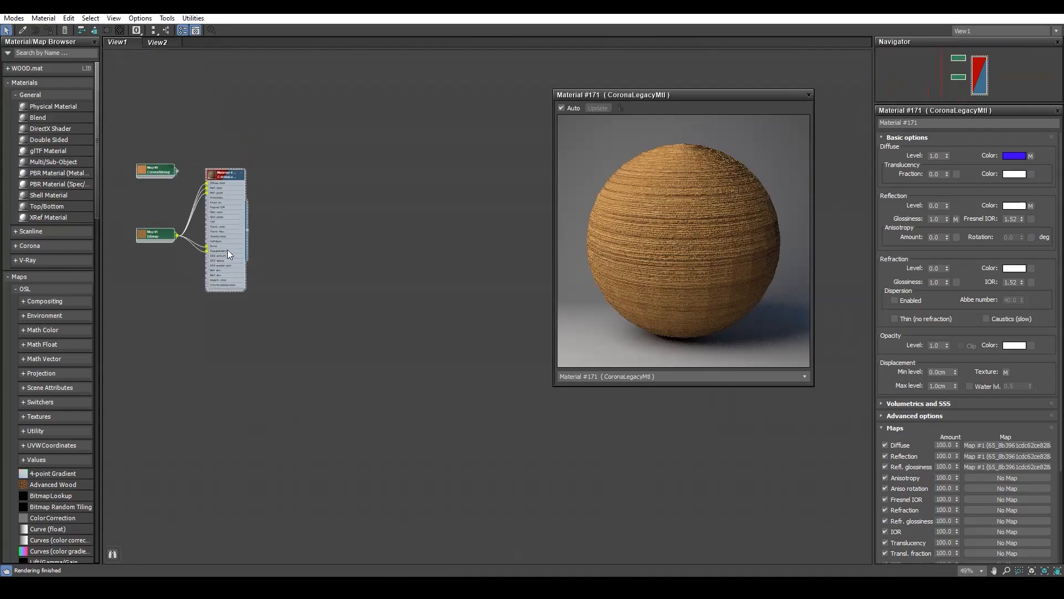
Duplicate the wood material node with its two bitmap nodes twice, placing the copies beside the original
middle_click_drag(223, 241, 263, 235)
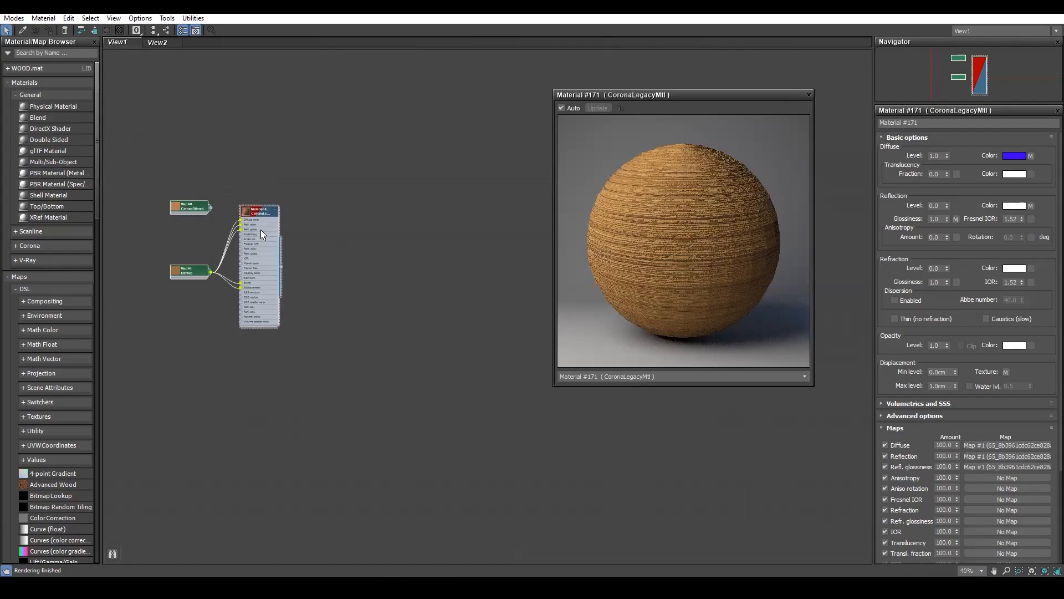
scroll(252, 220, "up", 3)
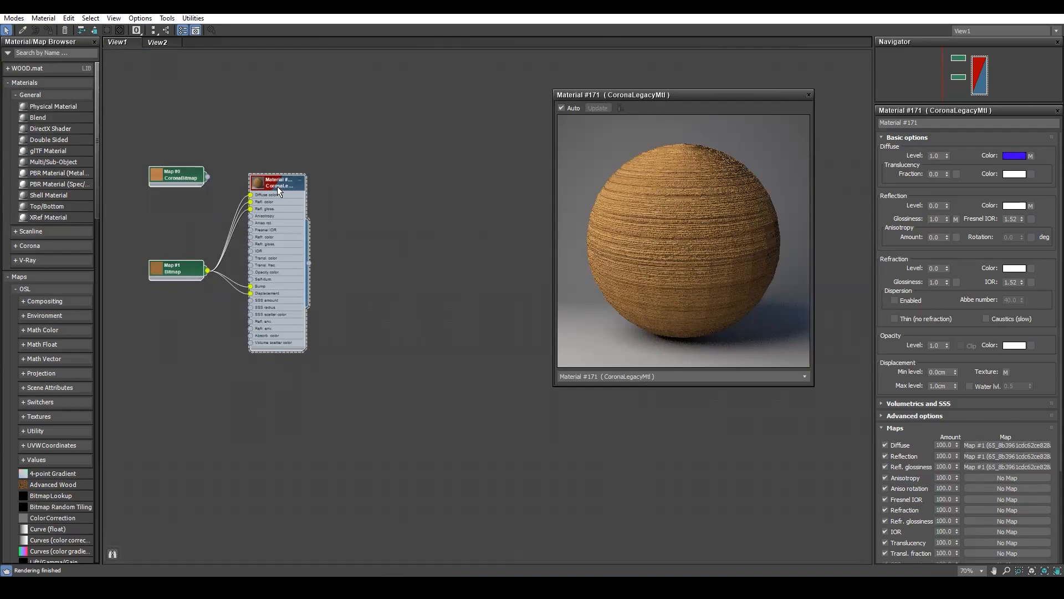
mouse_move(277, 184)
left_mouse_down("shift")
mouse_move(526, 168)
mouse_move(462, 154)
mouse_move(443, 159)
mouse_move(460, 193)
mouse_move(582, 180)
mouse_move(468, 188)
left_mouse_up("shift")
mouse_move(472, 188)
middle_mouse_down()
mouse_move(339, 168)
mouse_move(369, 112)
middle_mouse_up()
scroll(386, 171, "down", 3)
scroll(389, 173, "down", 8)
scroll(349, 175, "up", 5)
scroll(351, 251, "down", 2)
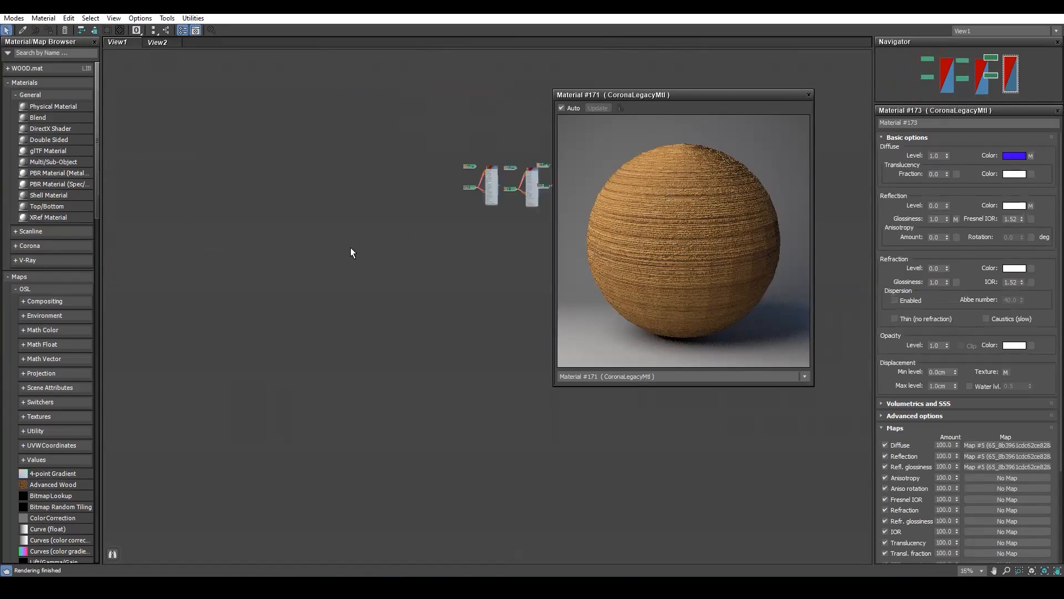
middle_click_drag(470, 292, 350, 399)
Space the duplicated material networks apart in View1 so that their nodes no longer overlap
left_click(159, 44)
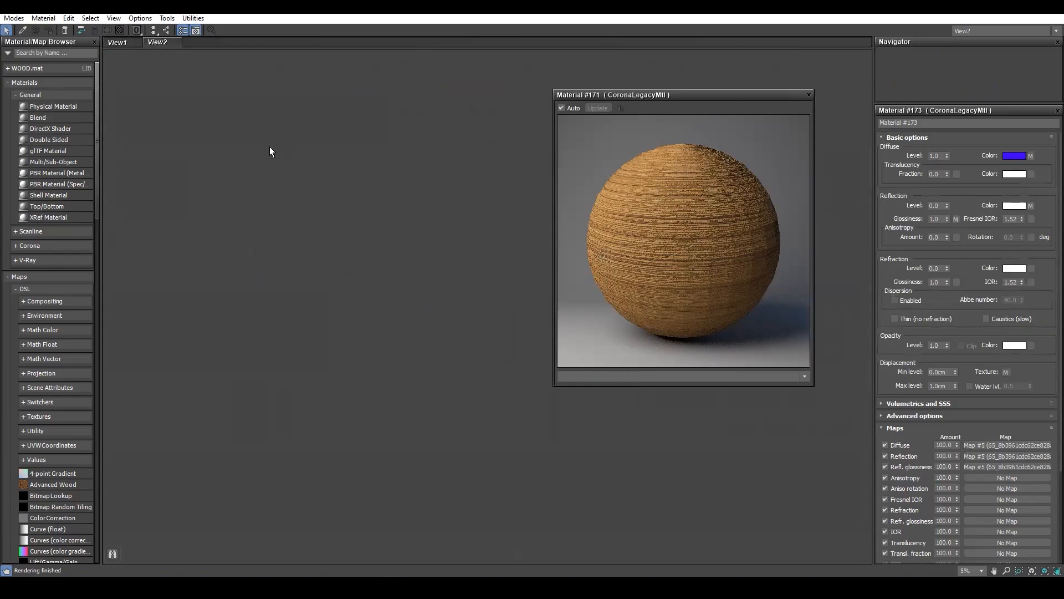
left_click(114, 42)
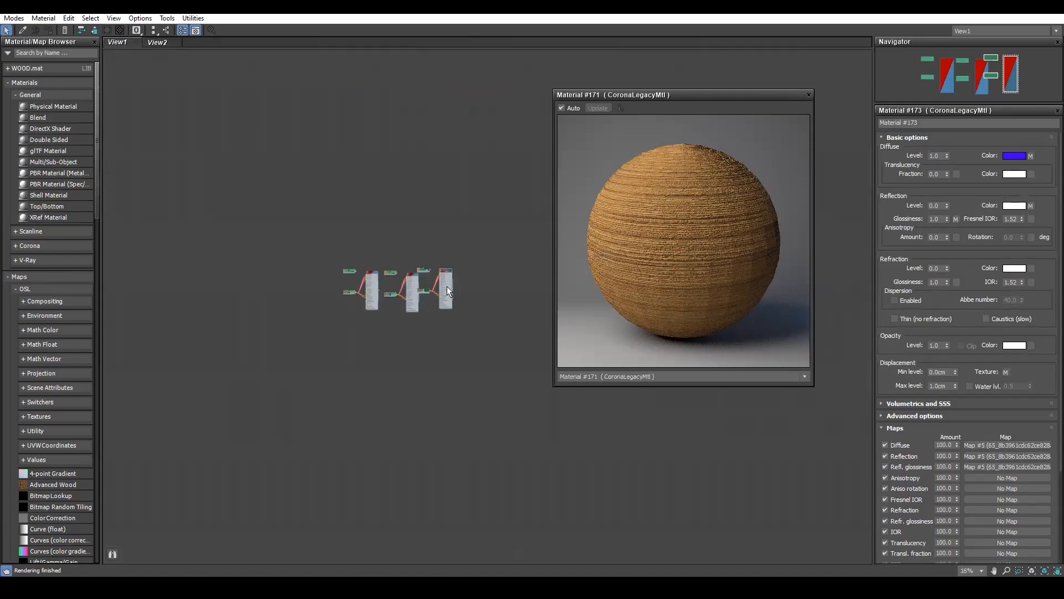
scroll(446, 286, "up", 8)
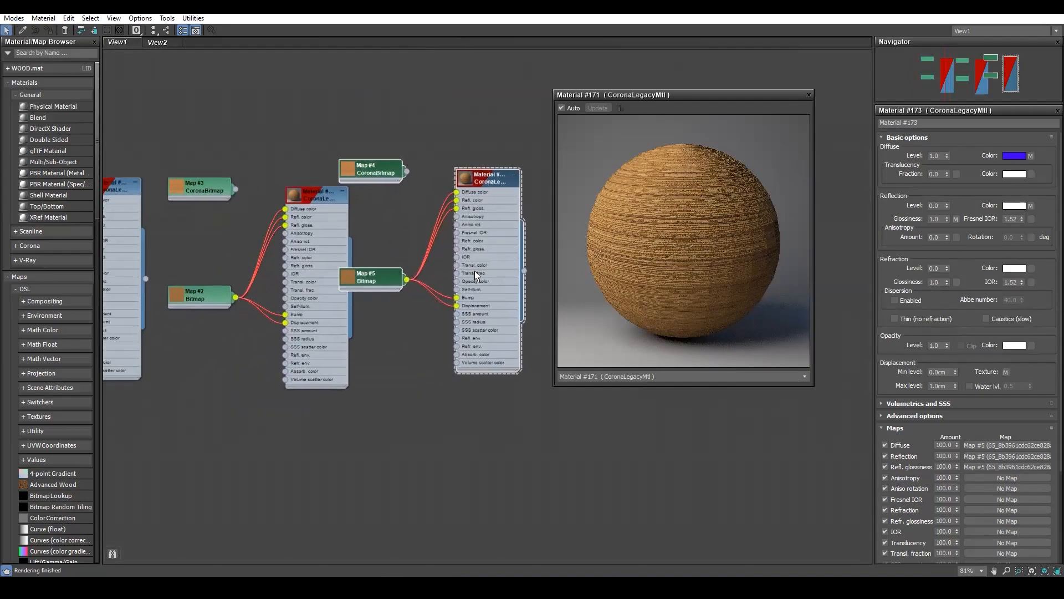
scroll(490, 271, "up", 1)
middle_click_drag(474, 263, 456, 283)
left_click_drag(334, 295, 383, 240)
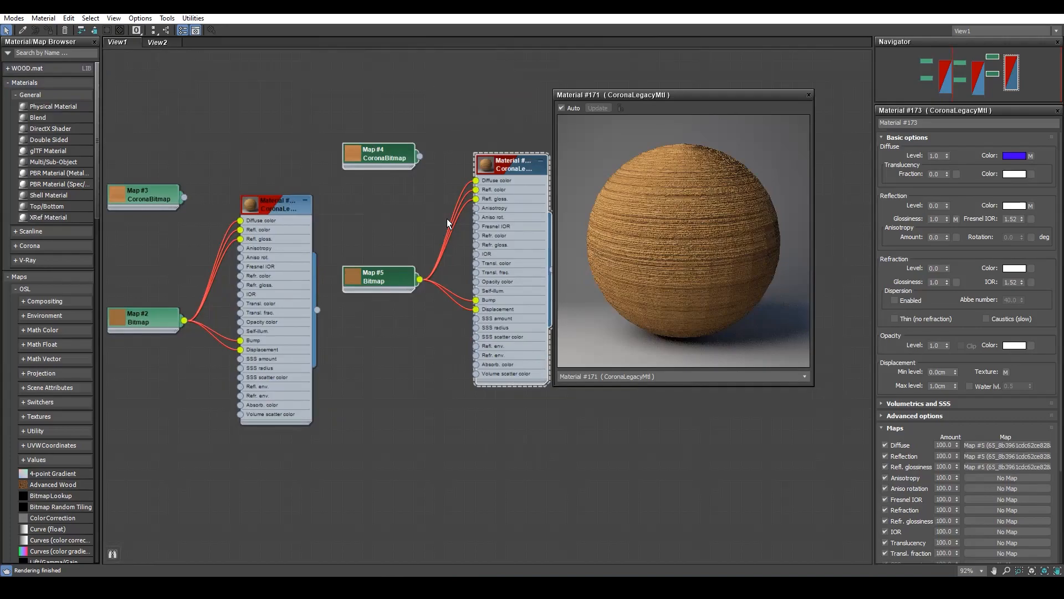
Shrink the material editor to a smaller window, move it clear of the house model and close the Material #171 preview
middle_click_drag(408, 211, 381, 257)
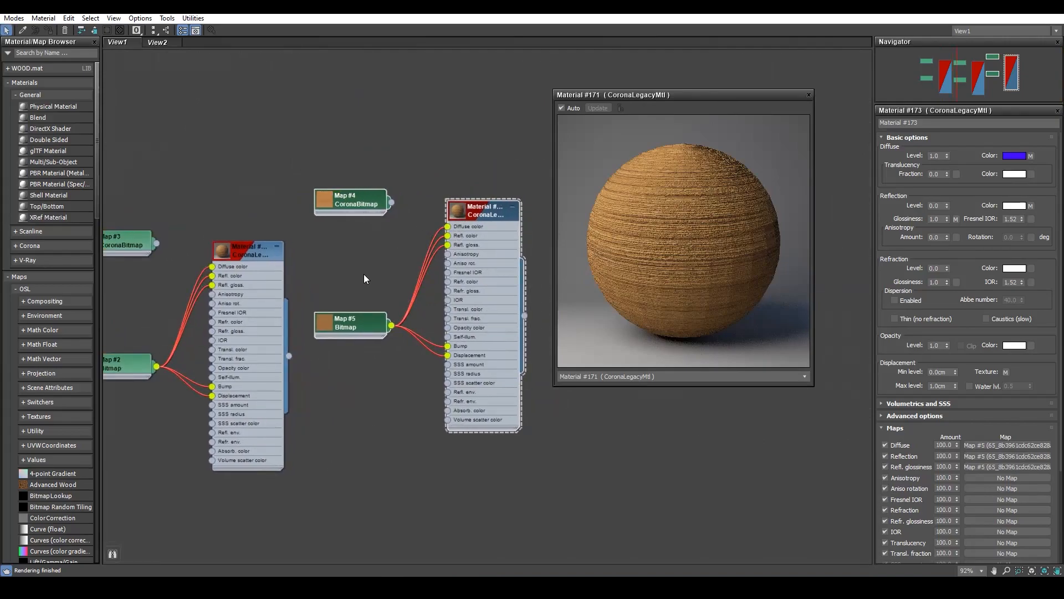
scroll(364, 274, "up", 1)
middle_click_drag(365, 273, 281, 292)
middle_click_drag(506, 288, 452, 288)
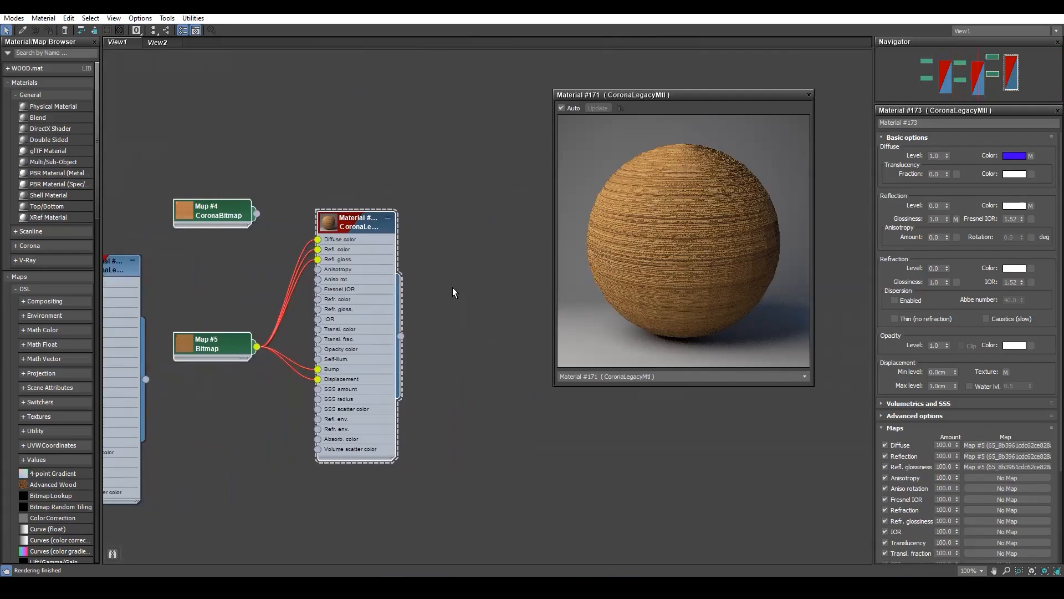
left_click(1026, 6)
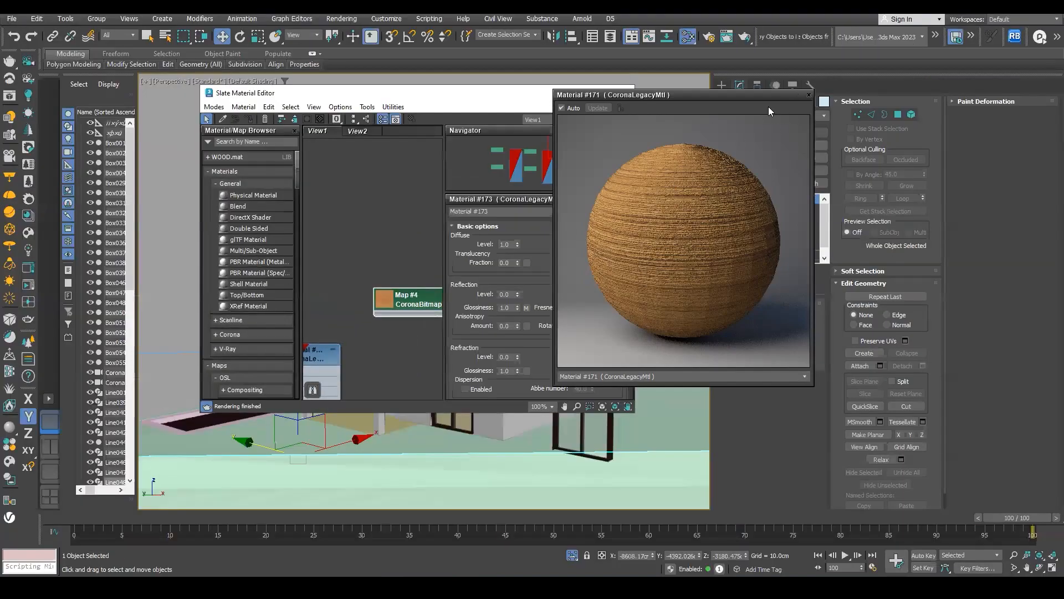
left_click_drag(474, 100, 301, 107)
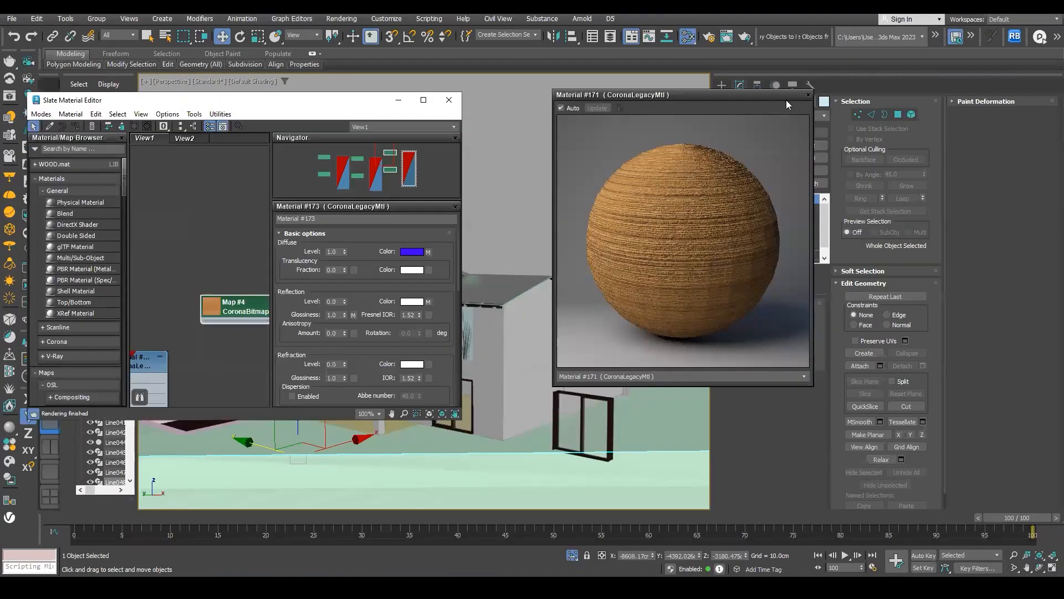
left_click(810, 94)
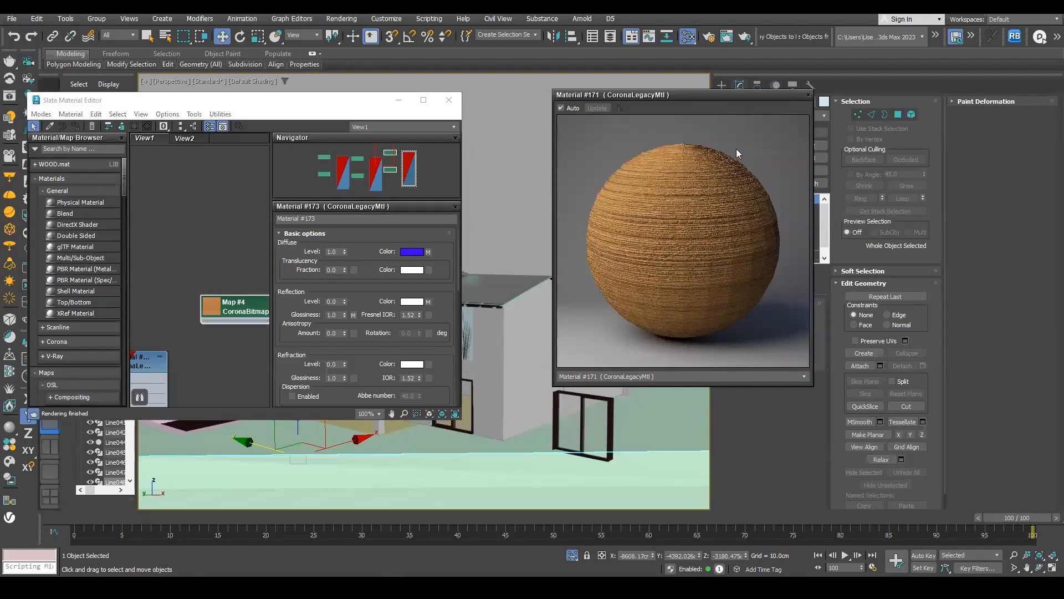
left_click(809, 95)
Select the roof object Line072 and assign Material #173 to it
scroll(193, 261, "down", 4)
middle_click_drag(197, 306, 179, 247)
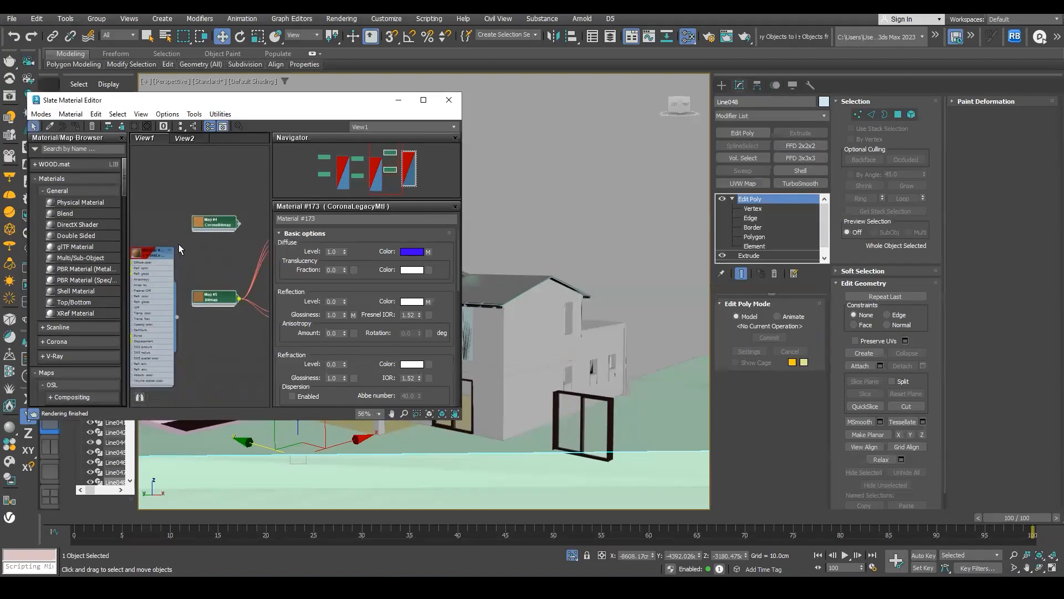
middle_click_drag(241, 272, 138, 277)
middle_click_drag(217, 310, 209, 309)
mouse_move(209, 295)
left_mouse_down()
mouse_move(248, 268)
mouse_move(209, 292)
mouse_move(393, 334)
mouse_move(498, 409)
mouse_move(532, 391)
mouse_move(227, 302)
left_mouse_up()
left_click(228, 276)
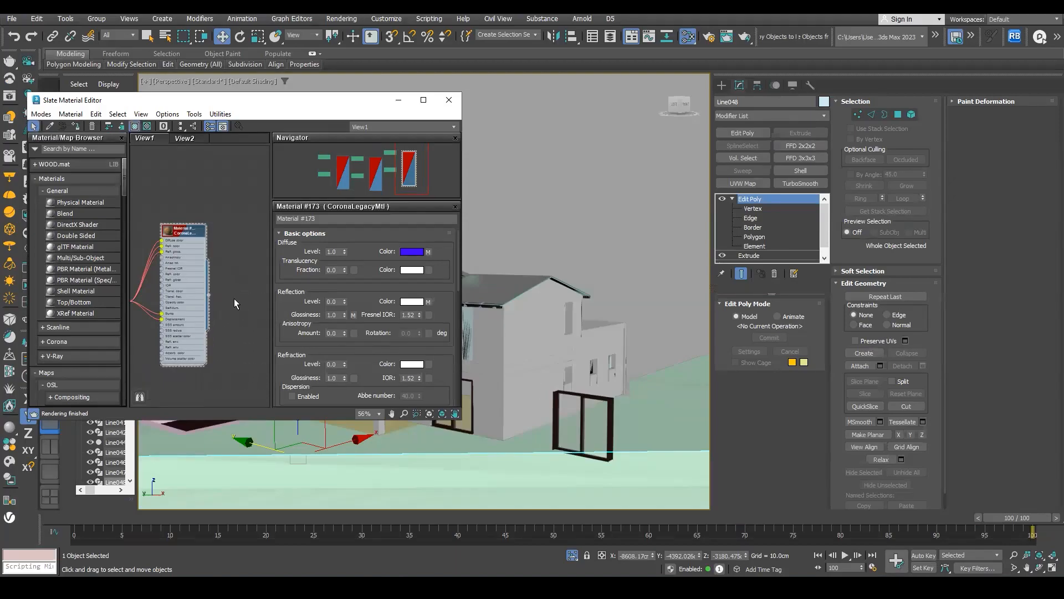
middle_click_drag(604, 273, 687, 278)
scroll(593, 275, "up", 5)
left_click(592, 274)
middle_click_drag(584, 273, 576, 328, "alt")
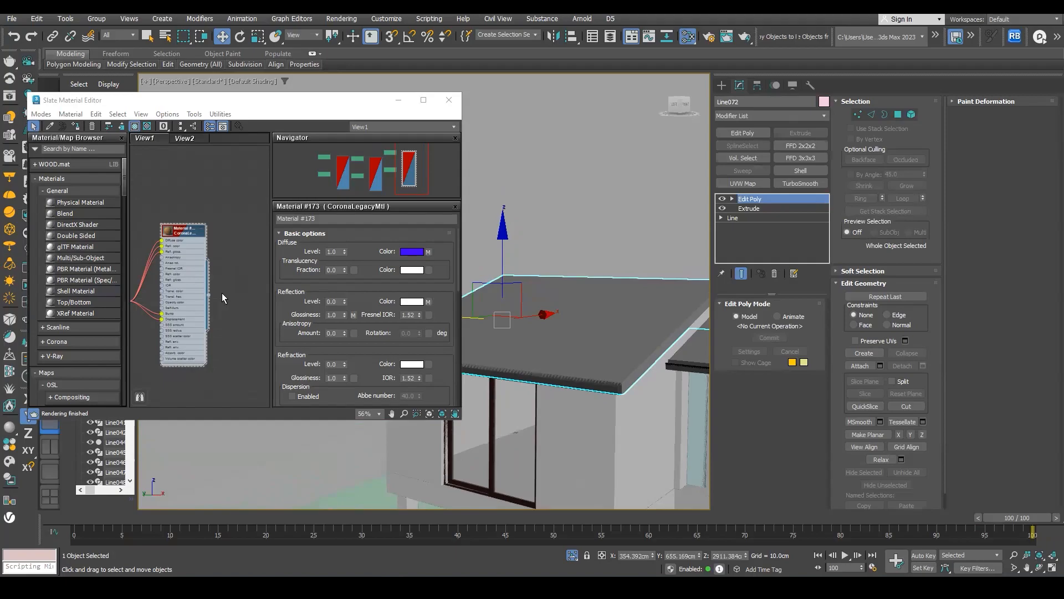
left_click_drag(208, 295, 608, 331)
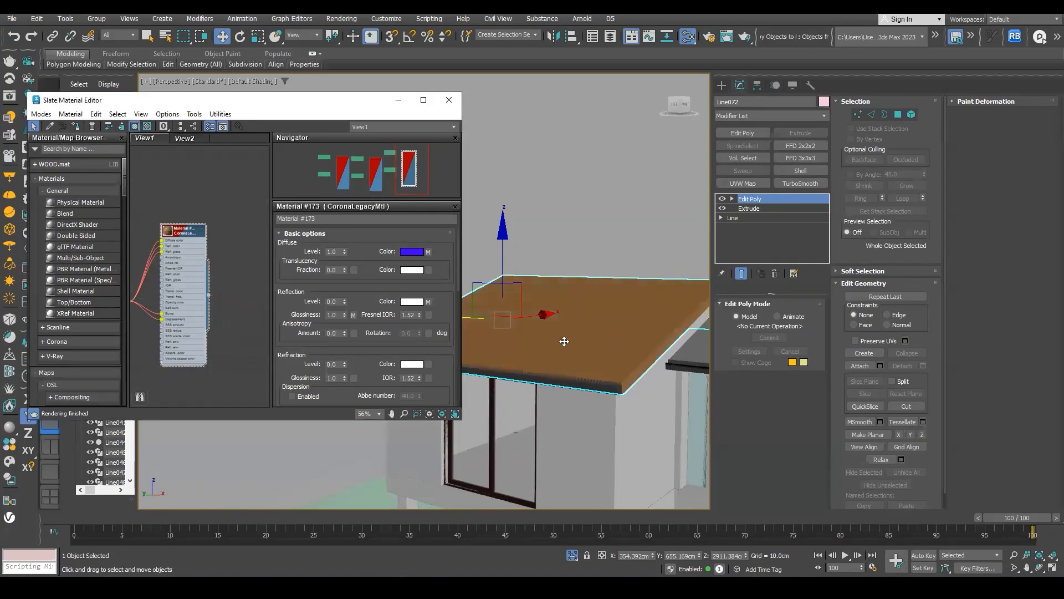
Select the adjoining roof Line052 and assign Material #173 to the selection
middle_click_drag(565, 339, 523, 282, "alt")
left_click_drag(313, 116, 249, 115)
middle_click_drag(521, 293, 609, 277, "alt")
left_click(651, 308)
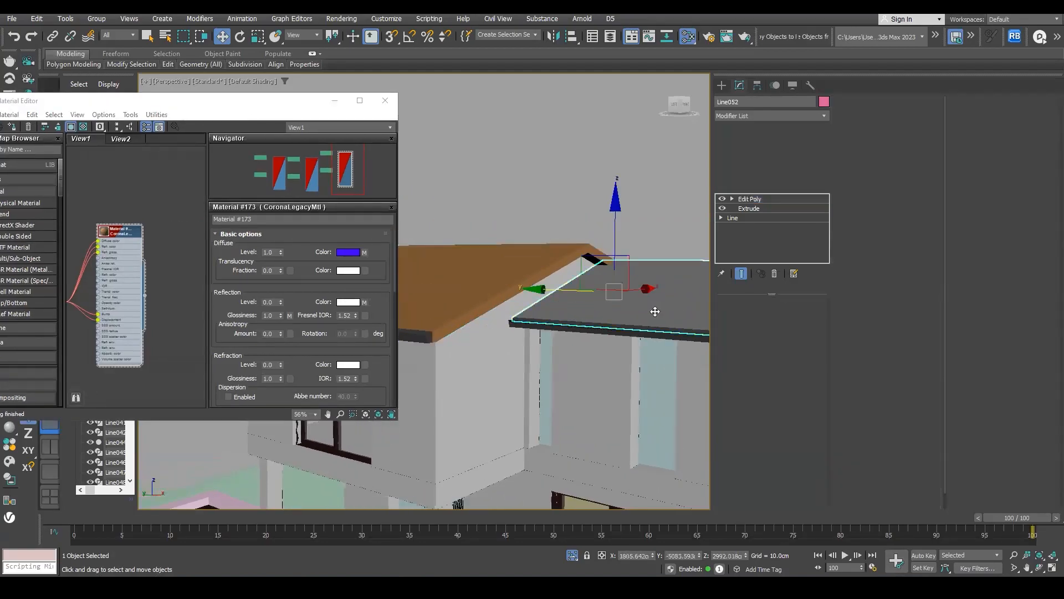
middle_click_drag(117, 202, 147, 208)
double_click(249, 95)
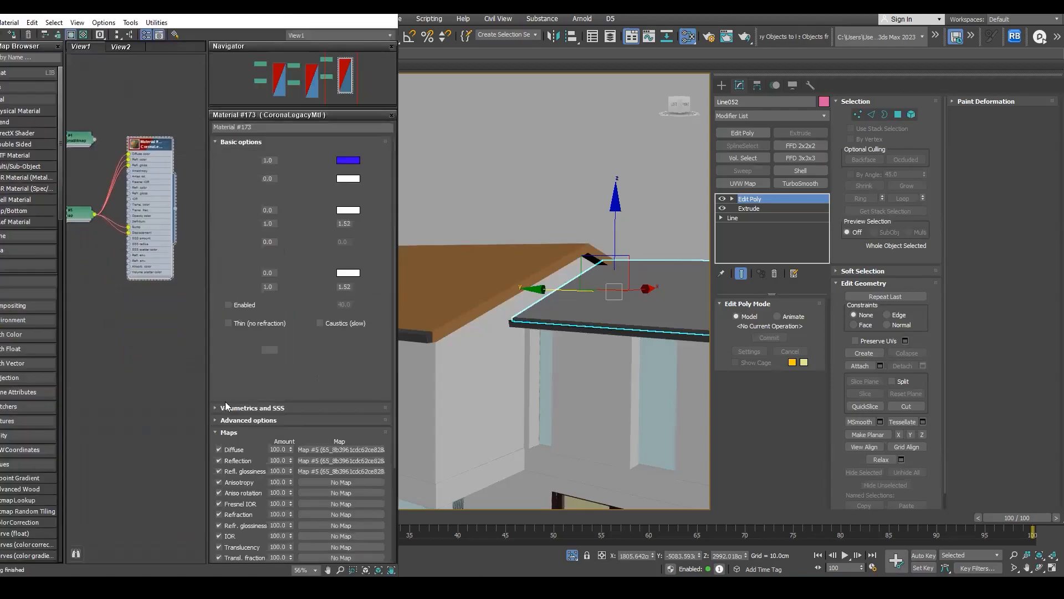
scroll(142, 106, "up", 1)
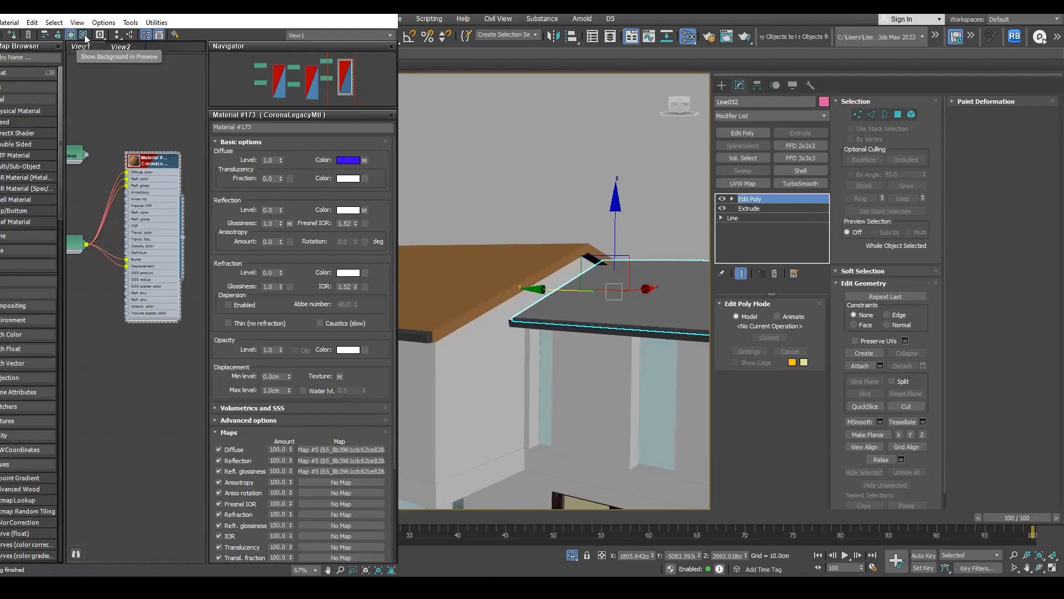
left_click(12, 38)
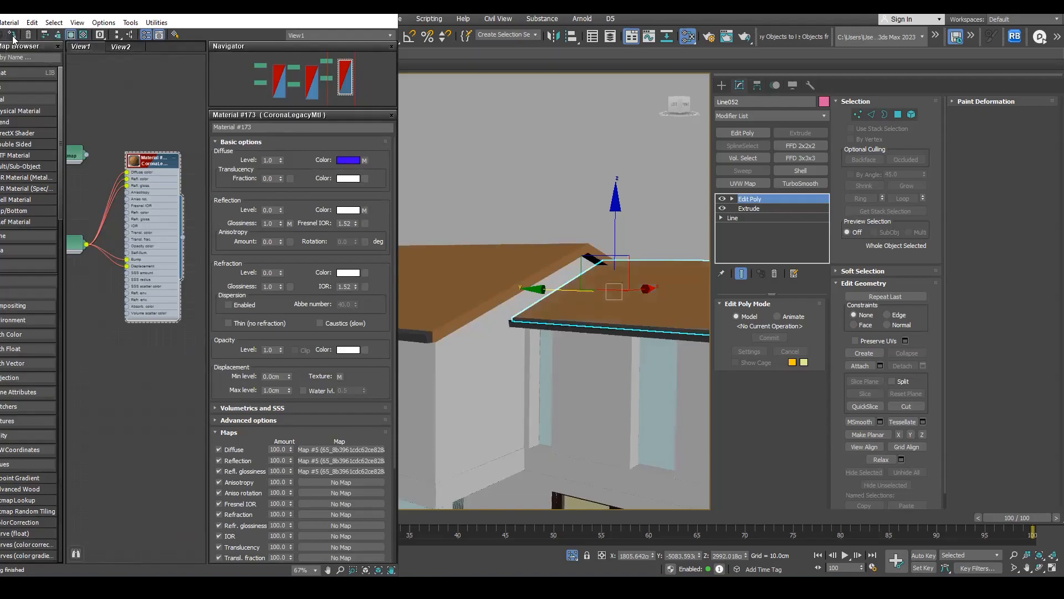
Add a UVW Map modifier to roof Line052 and set its mapping to Box
middle_click_drag(171, 247, 141, 288)
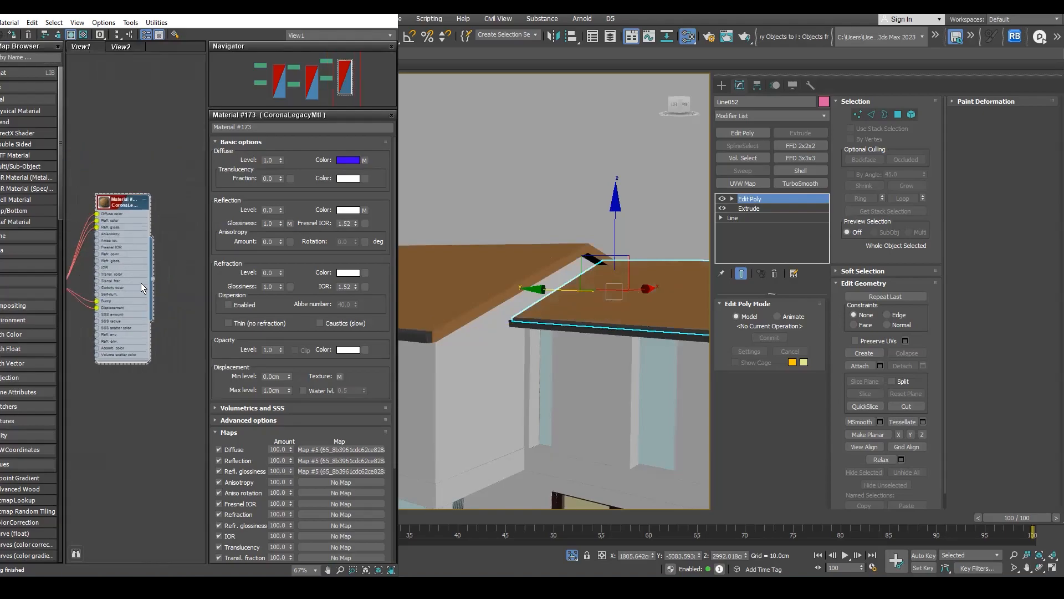
left_click(754, 182)
middle_click_drag(659, 275, 534, 323, "alt")
left_click(749, 366)
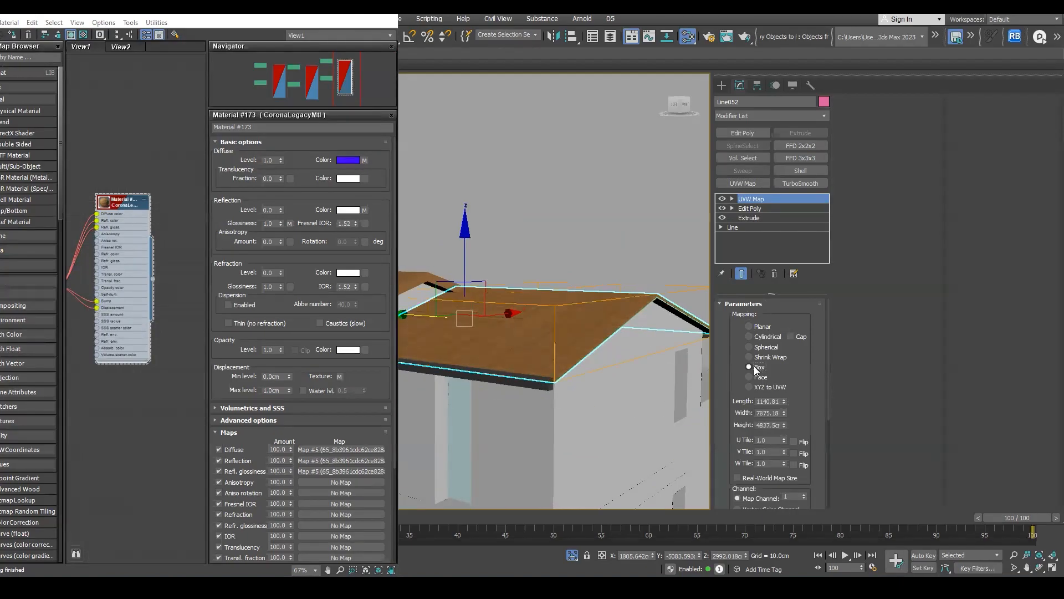
Enlarge the box mapping on roof Line052 to a length of about 3069, a width of about 15277 and a height of about 10497 cm
scroll(626, 390, "up", 3)
scroll(609, 309, "down", 3)
middle_click_drag(627, 390, 587, 383)
scroll(580, 371, "up", 2)
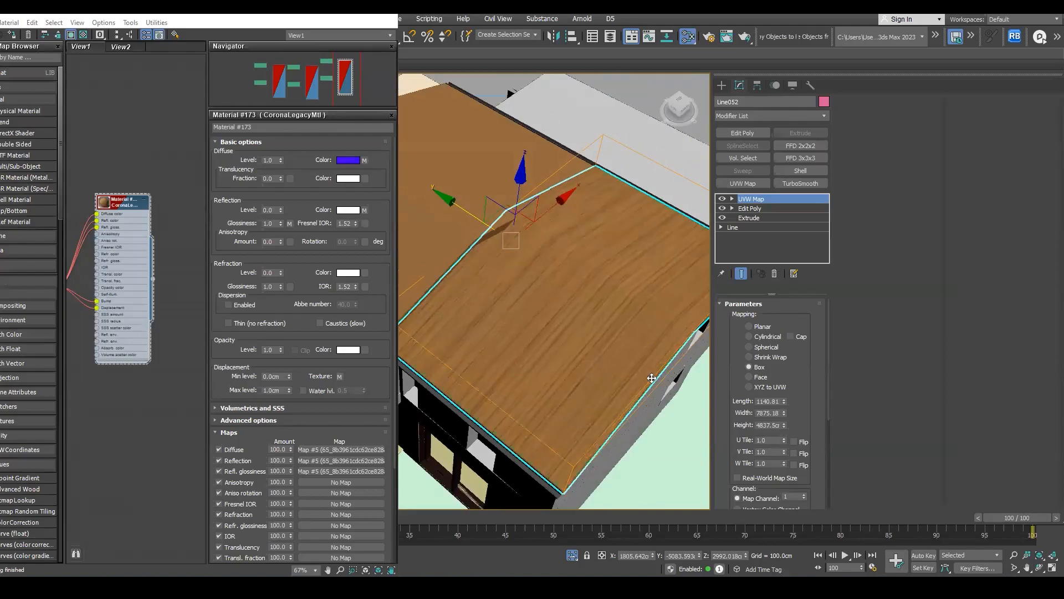
left_click_drag(784, 401, 777, 336)
left_click_drag(784, 425, 777, 363)
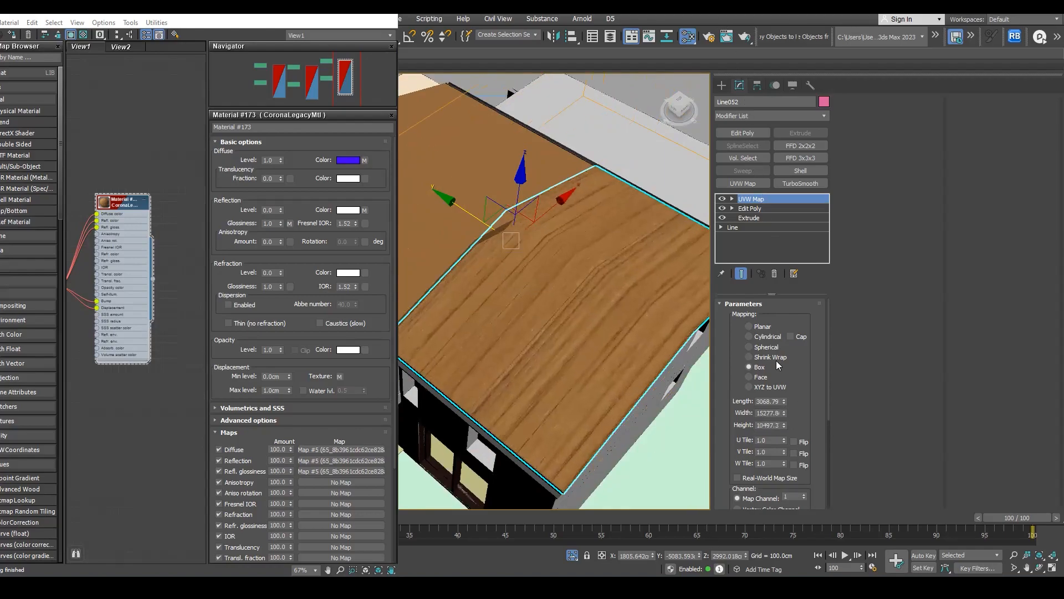
scroll(625, 316, "down", 3)
middle_click_drag(625, 318, 550, 373, "alt")
Enlarge the material editor and examine the three wood material networks side by side
left_click(359, 15)
middle_click_drag(374, 241, 621, 289)
middle_click_drag(345, 232, 598, 272)
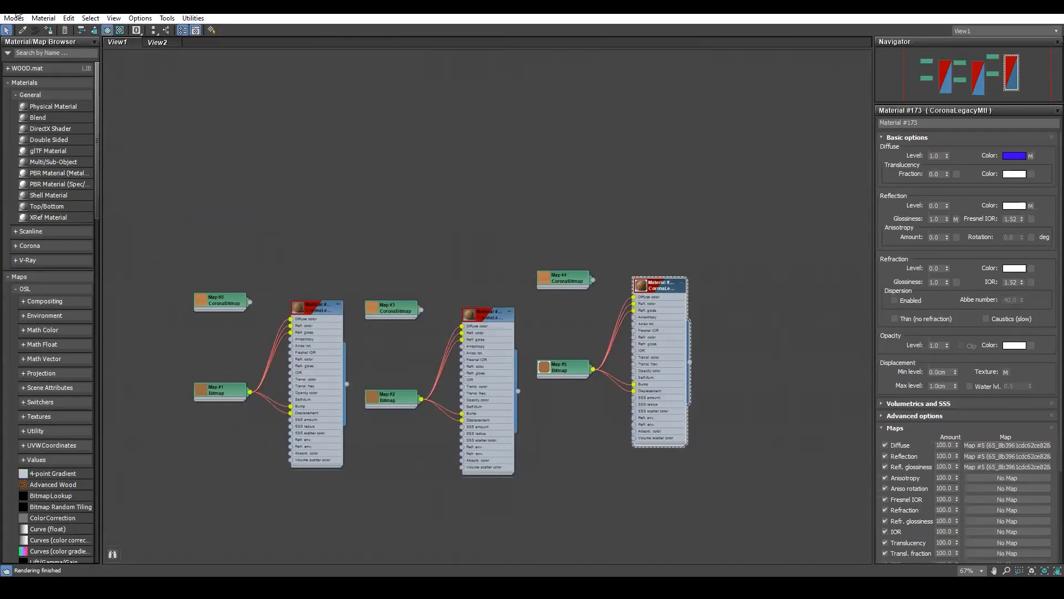
middle_click_drag(543, 195, 494, 182)
middle_click_drag(541, 229, 503, 213)
middle_click_drag(428, 231, 452, 254)
scroll(452, 254, "up", 1)
middle_click_drag(320, 197, 491, 166)
middle_click_drag(462, 219, 343, 244)
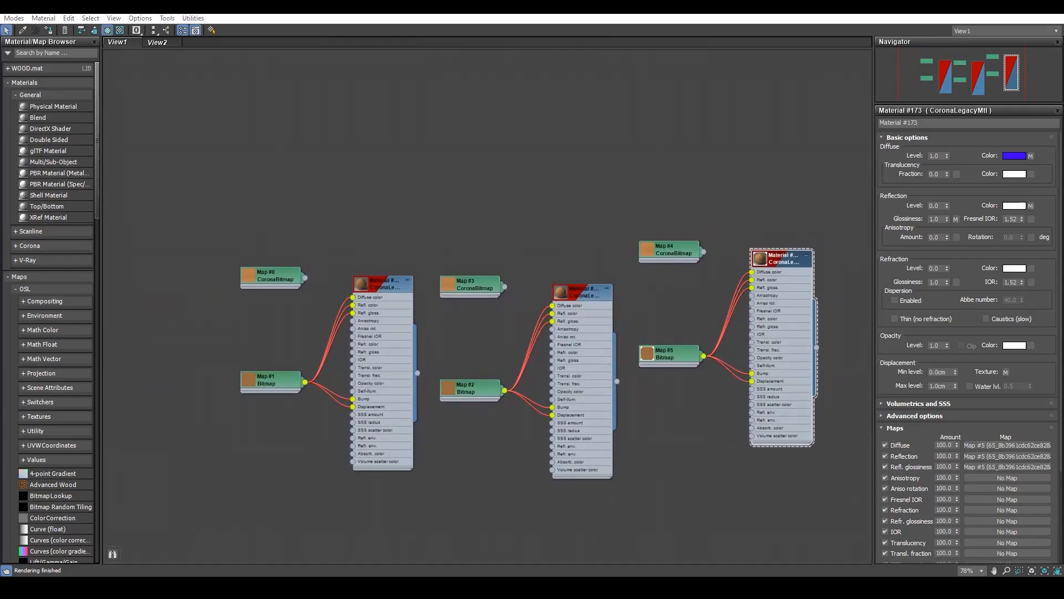
Delete the two spare wood material networks and the unconnected Map #4 CoronaBitmap, keeping Material #173 with its Map #5 bitmap
middle_click_drag(751, 286, 716, 206)
scroll(716, 206, "down", 1)
left_click_drag(638, 124, 444, 215)
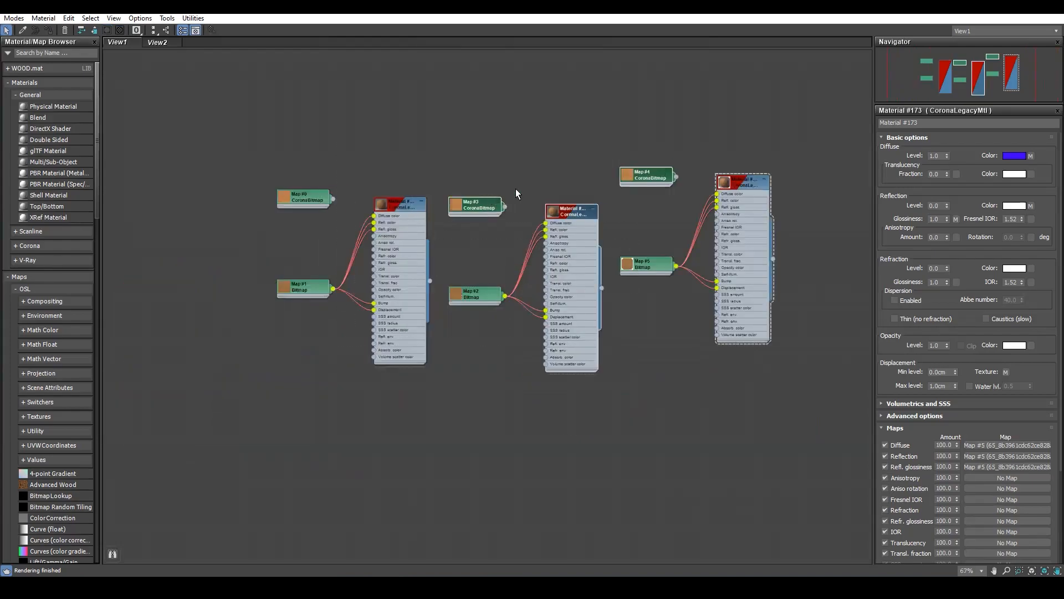
key("Delete")
left_click_drag(531, 124, 269, 418)
key("Delete")
Rearrange the Material #173 node and its Map #5 bitmap node closer together near the top of the node view
middle_click_drag(617, 241, 504, 252)
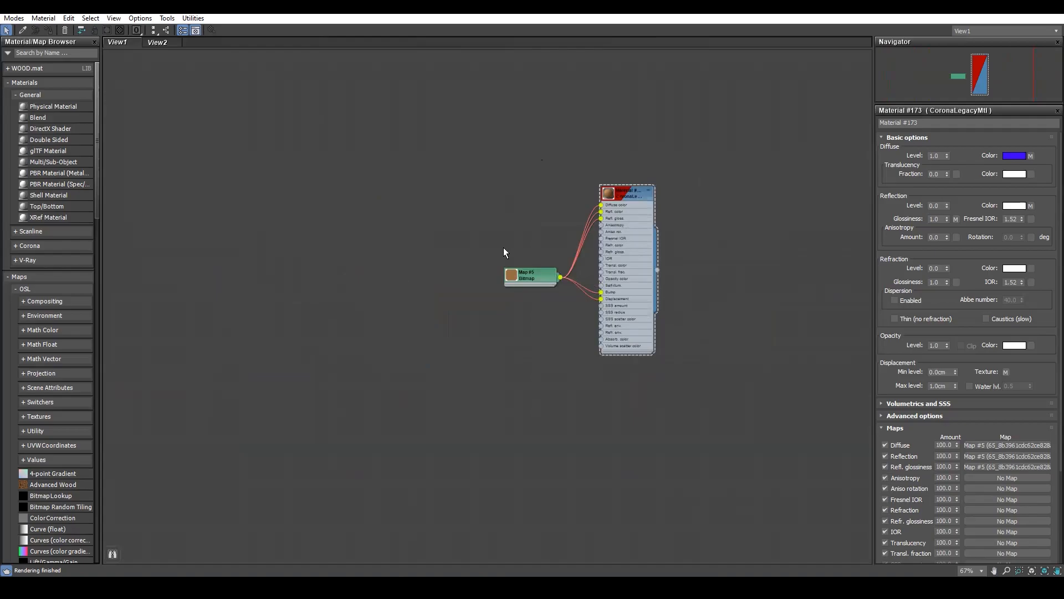
middle_click_drag(656, 185, 472, 176)
scroll(467, 182, "up", 2)
mouse_move(433, 185)
left_mouse_down()
mouse_move(352, 162)
mouse_move(429, 165)
left_mouse_up()
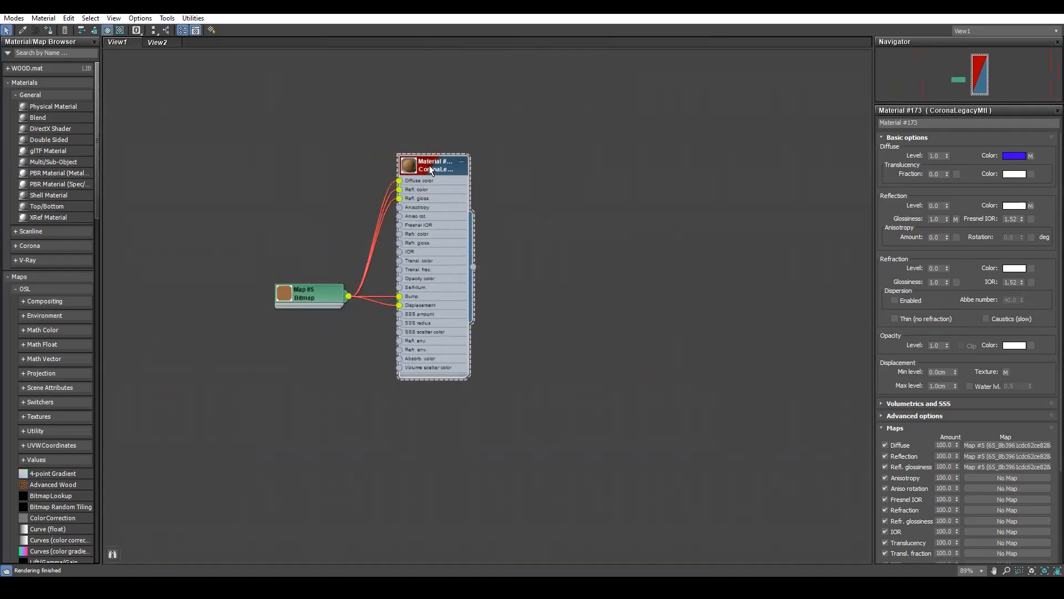
left_click_drag(315, 292, 255, 175)
left_click_drag(432, 158, 396, 81)
left_click_drag(252, 168, 242, 179)
left_click_drag(395, 90, 395, 95)
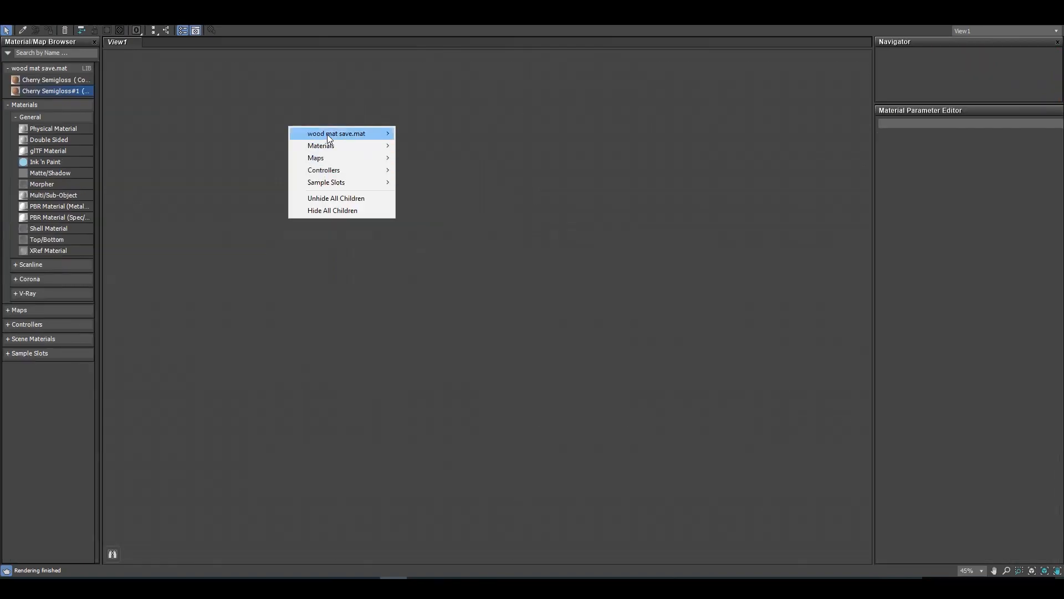
Add a V-Ray VRayMtl material node to the empty node view
mouse_move(327, 149)
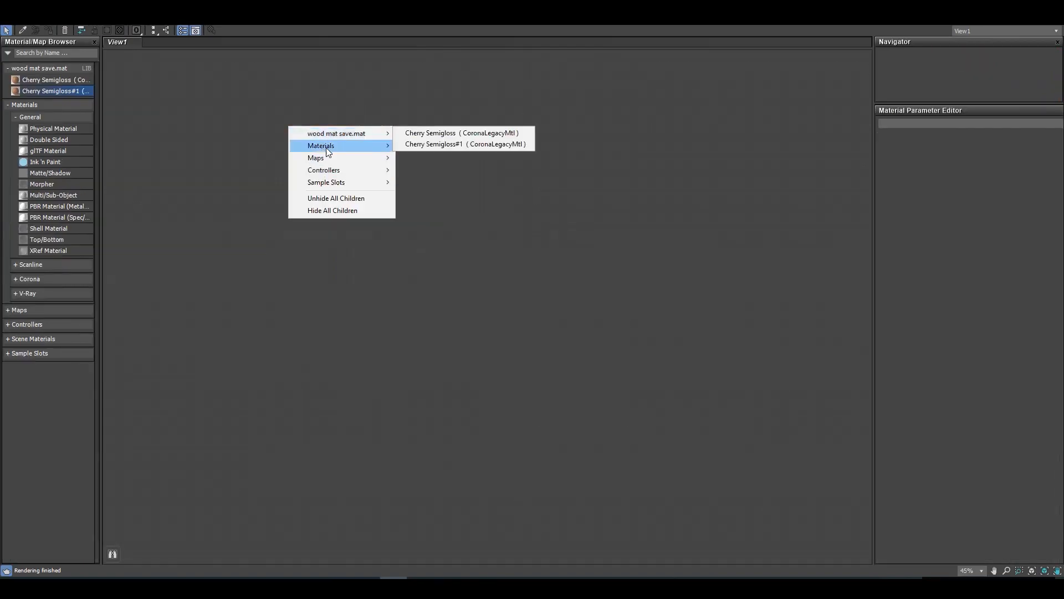
mouse_move(460, 183)
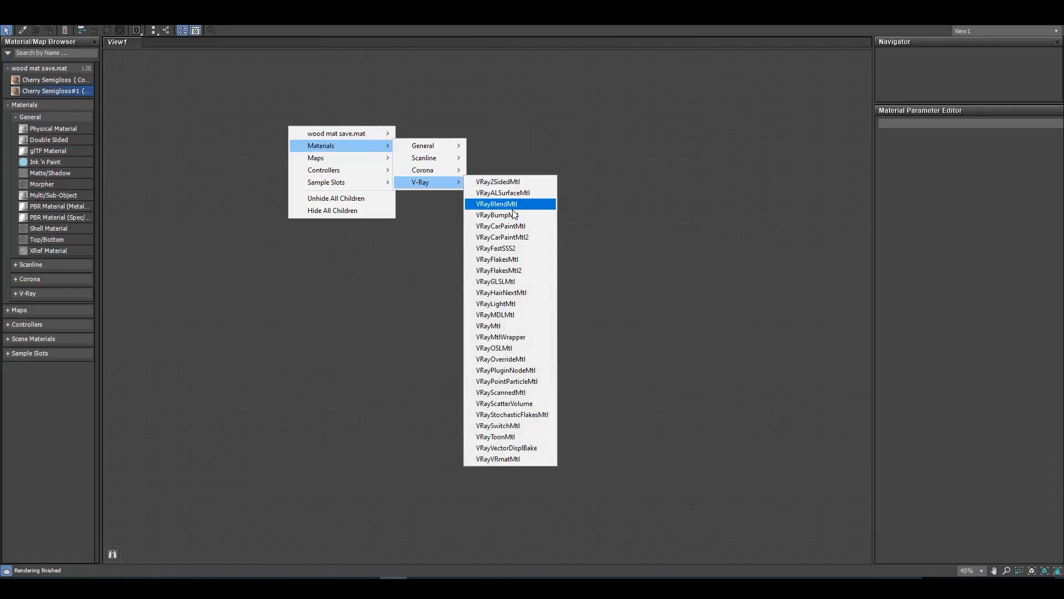
left_click(489, 326)
scroll(279, 104, "up", 6)
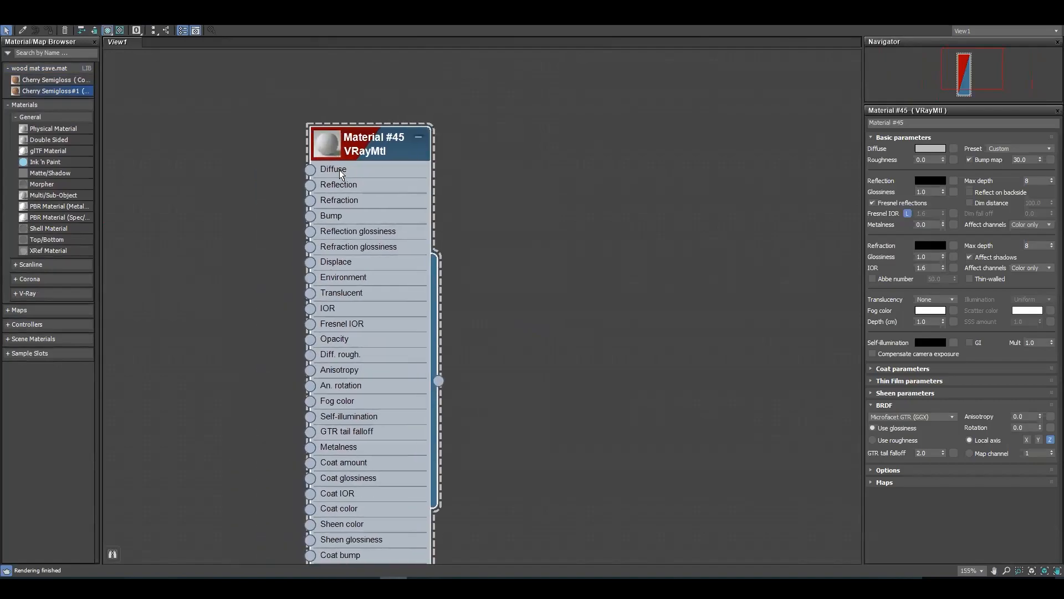
Create a V-Ray VRayBitmap map beside the VRayMtl node, opening the image selection for it
right_click(481, 165)
mouse_move(529, 197)
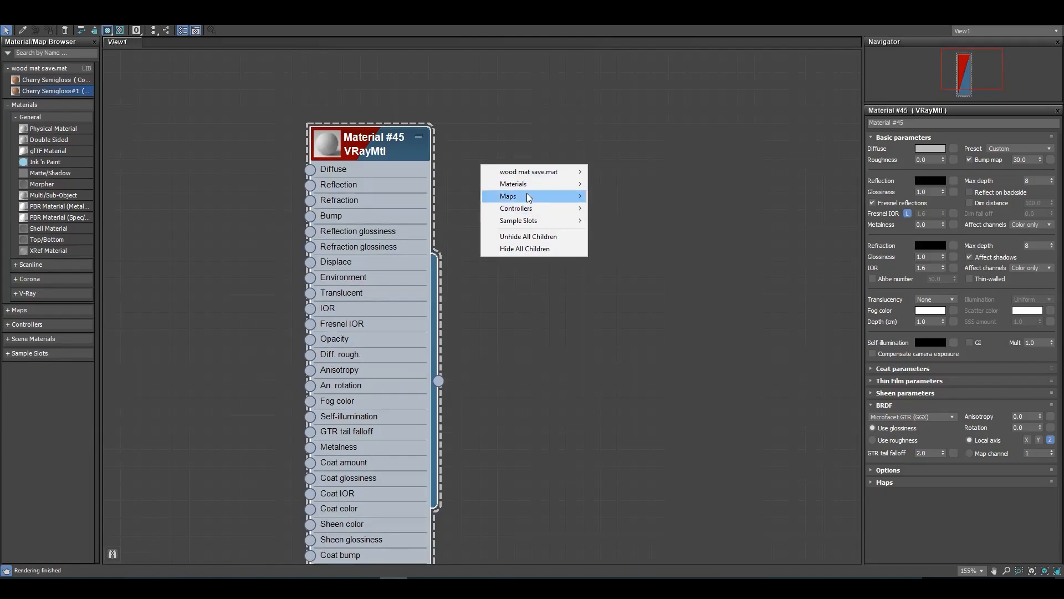
mouse_move(620, 257)
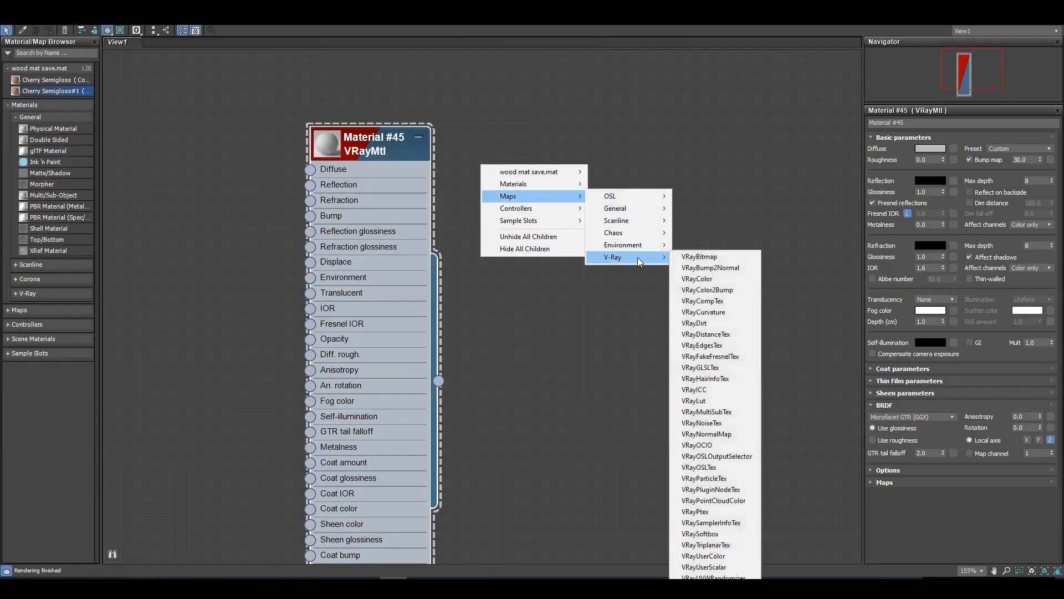
left_click(693, 255)
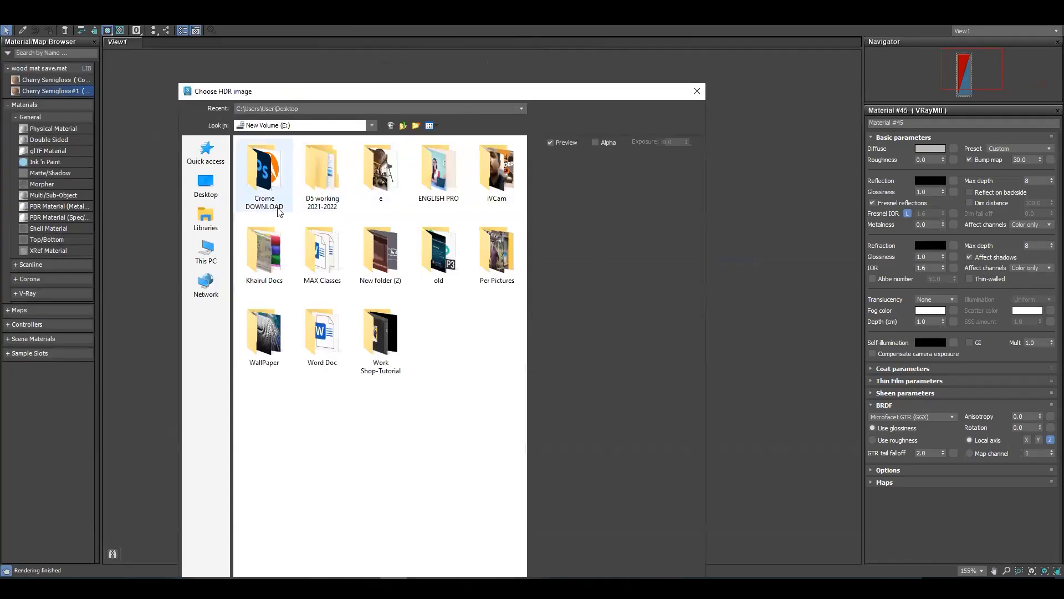
double_click(316, 177)
double_click(287, 158)
double_click(288, 158)
double_click(303, 158)
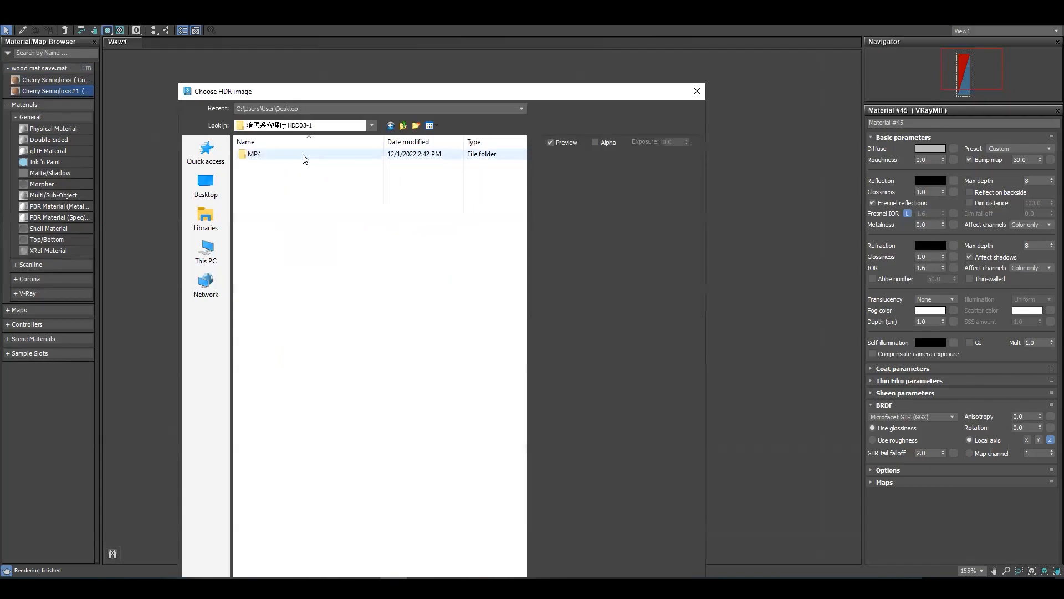
double_click(305, 159)
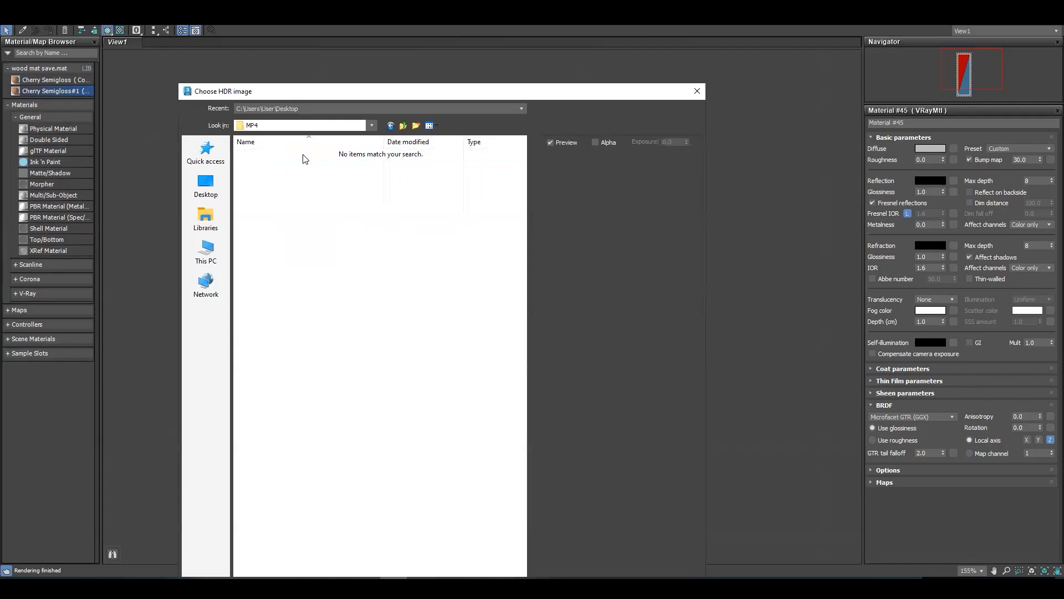
Browse drive D: to the 3D Assets, PBR, CGAxis PBR v23 - Marble keko4321 folder for the bitmap image
left_click(215, 261)
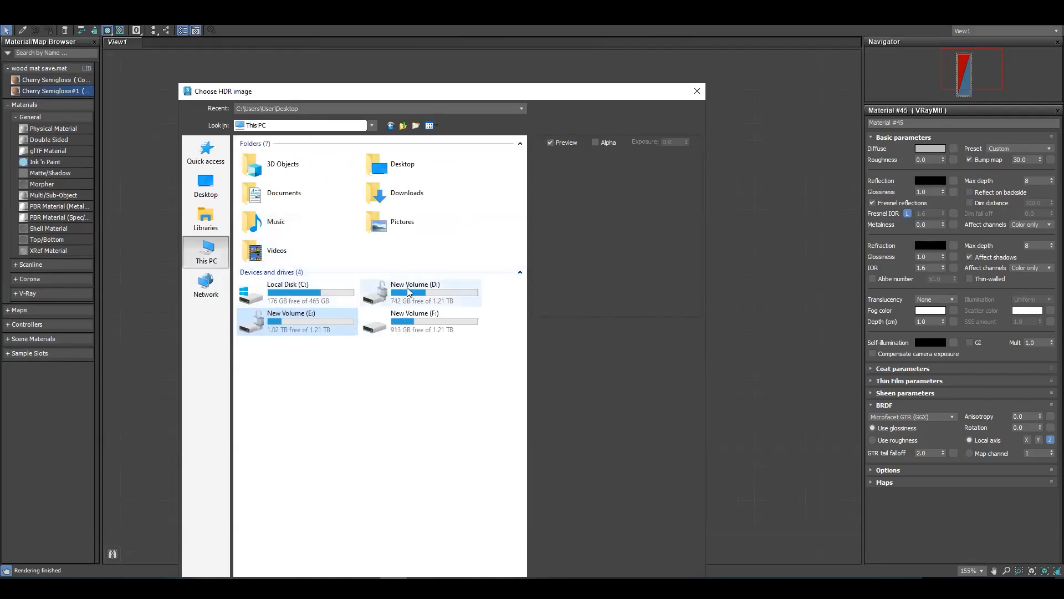
left_click(386, 299)
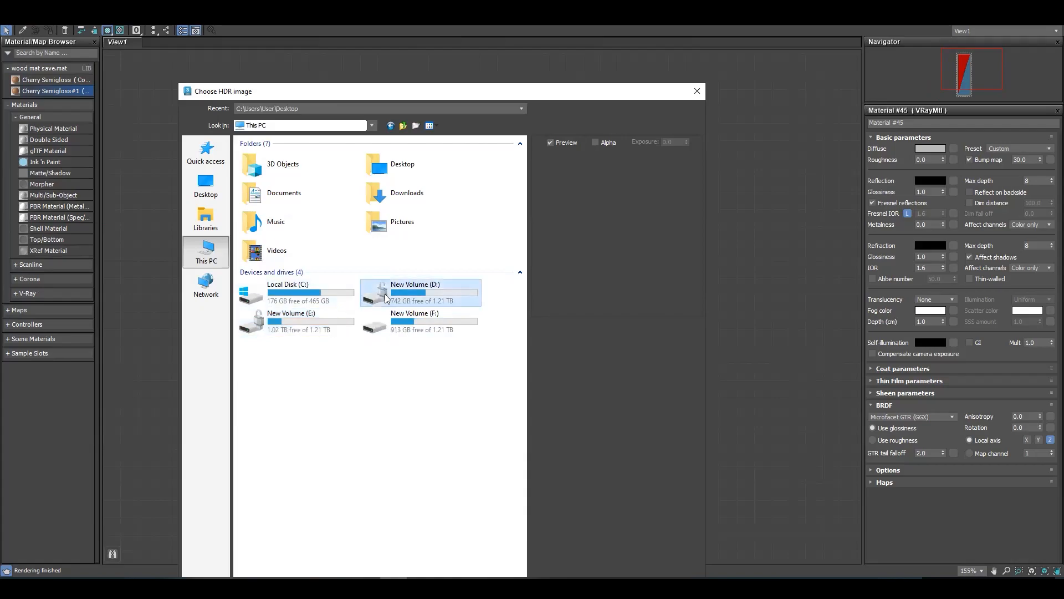
double_click(386, 299)
double_click(257, 157)
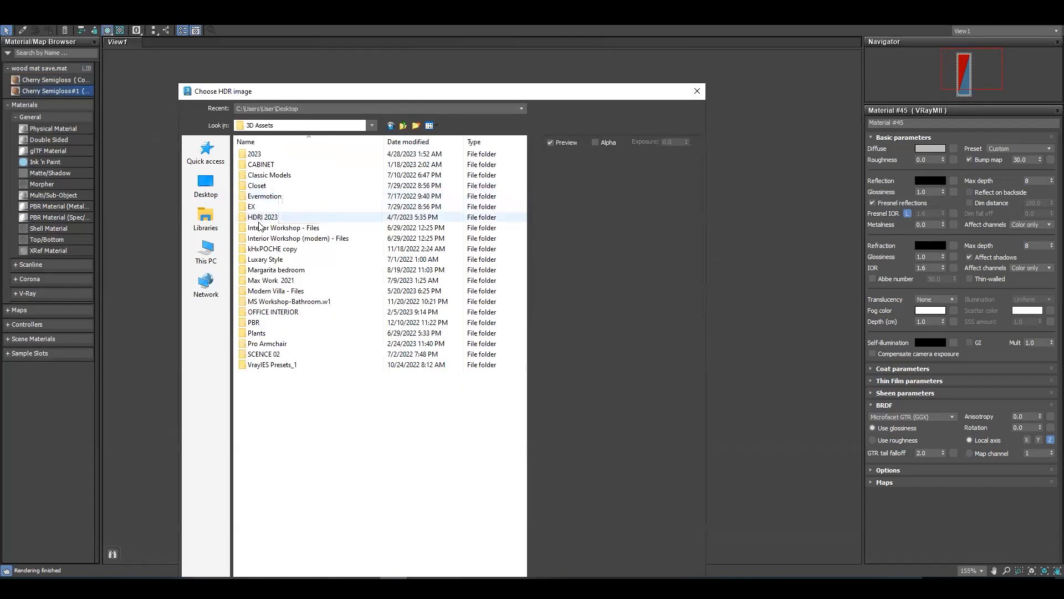
double_click(255, 323)
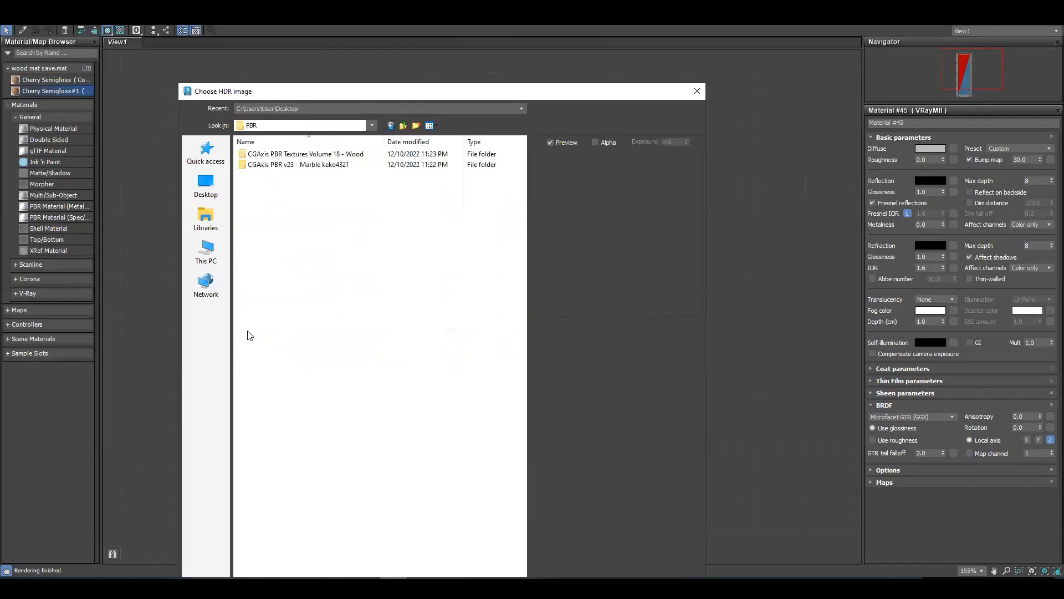
double_click(293, 165)
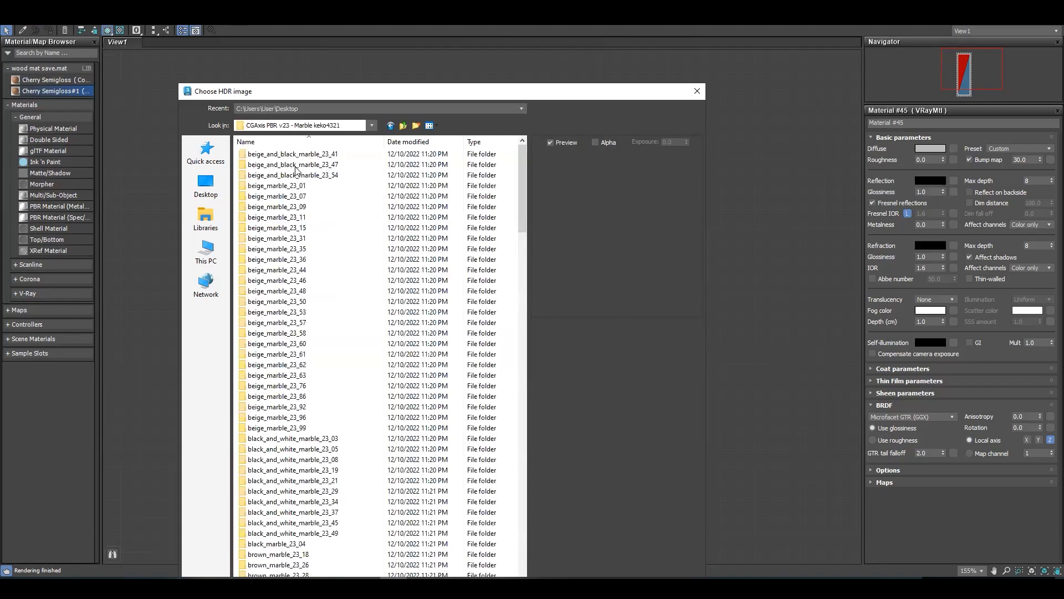
Load the beige marble colour texture from the beige_marble_23_01 folder into the VRayBitmap
double_click(311, 157)
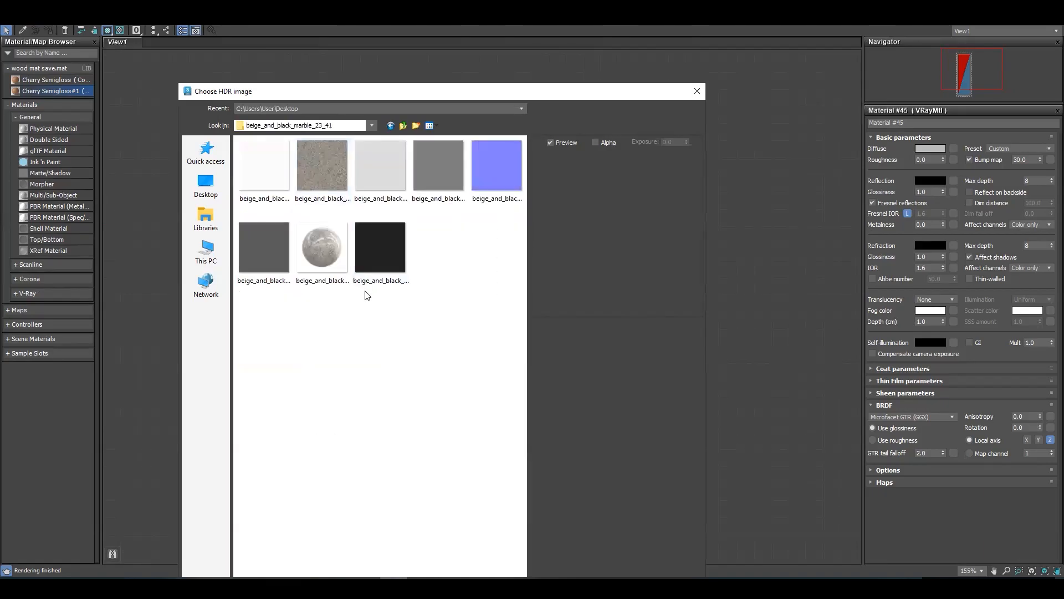
left_click(403, 127)
double_click(321, 185)
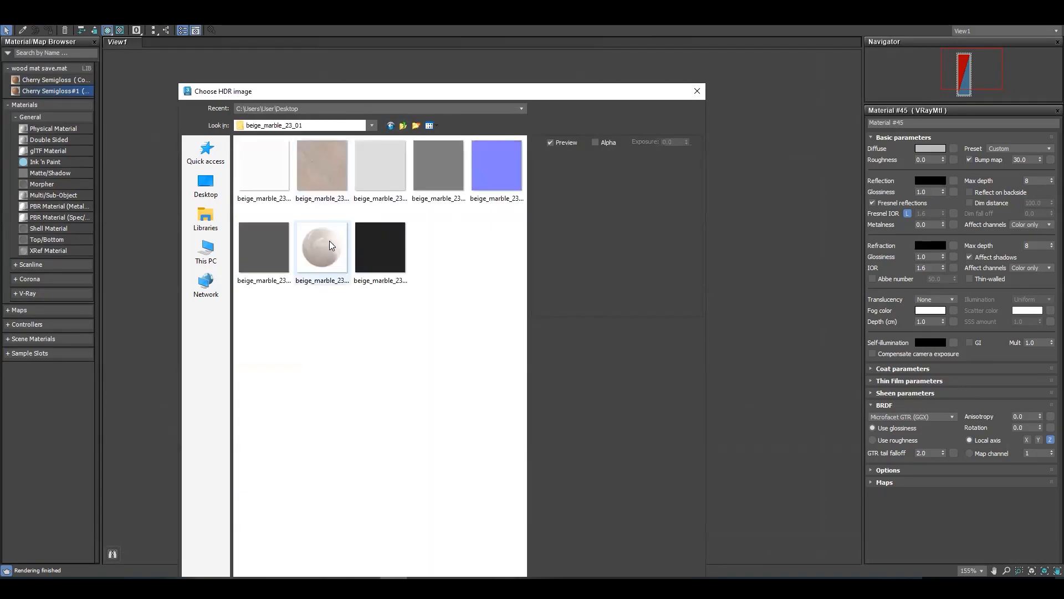
double_click(323, 168)
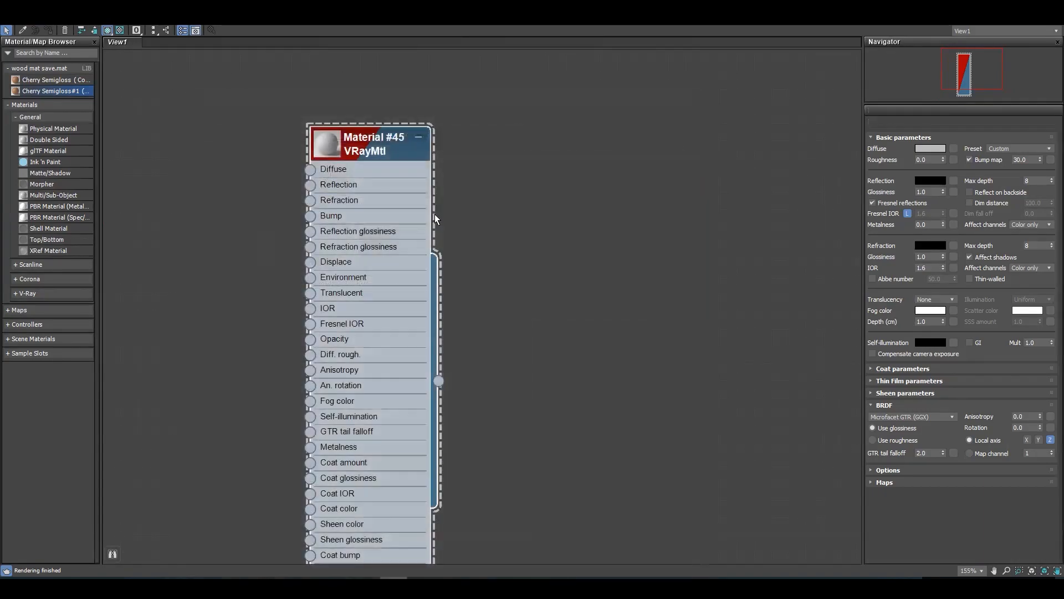
Place the Map #1 VRayBitmap node to the left of Material #45, leaving space between them for wiring
left_click_drag(492, 159, 160, 203)
left_click_drag(328, 131, 659, 131)
left_click_drag(207, 196, 340, 174)
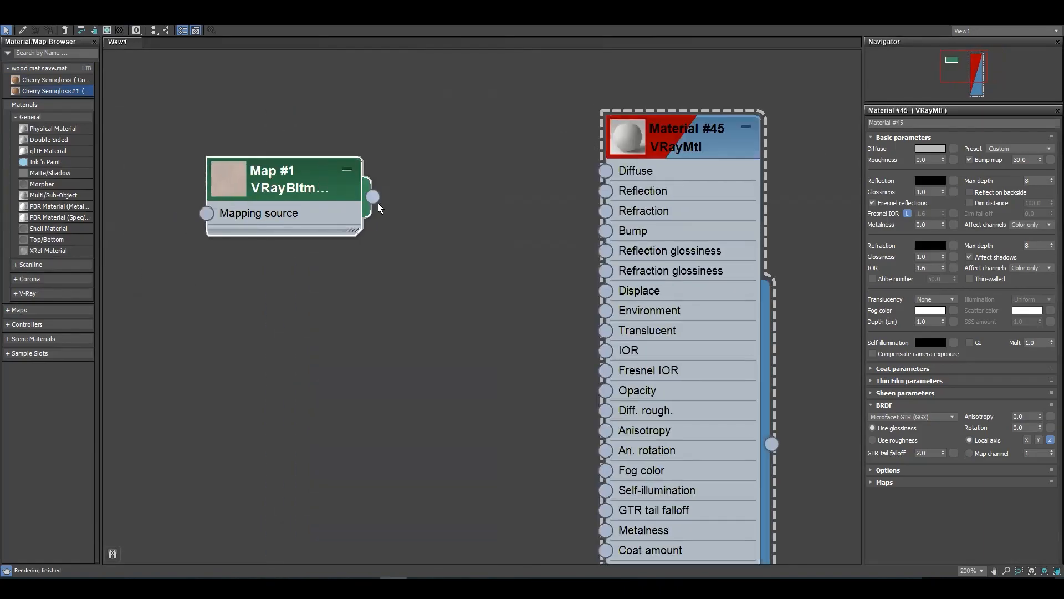
Connect the Map #1 bitmap output to the Diffuse and Reflection slots of Material #45
left_click_drag(433, 176, 606, 172)
middle_click_drag(449, 205, 357, 145)
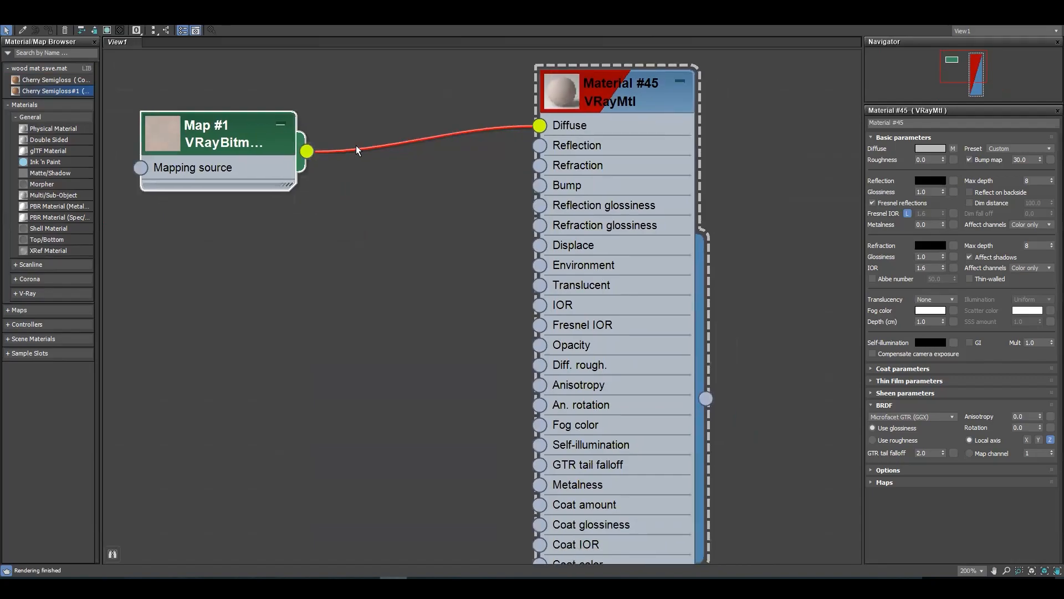
scroll(356, 146, "down", 1)
left_click_drag(287, 143, 506, 139)
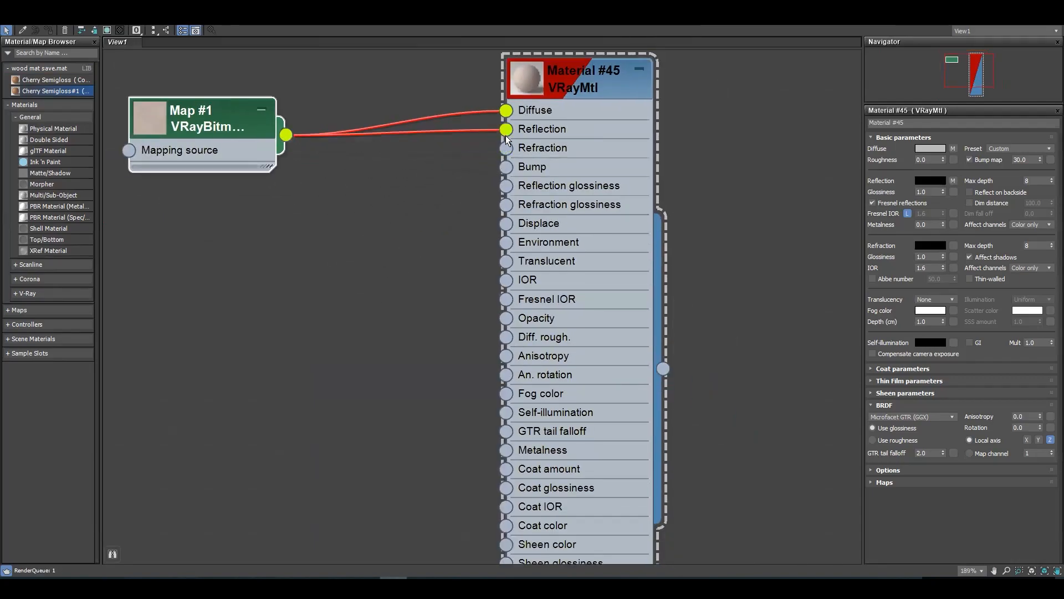
Open an enlarged preview window for Material #45 and arrange it below the Map #1 node, clear of the material's slots
scroll(547, 83, "up", 1)
right_click(548, 80)
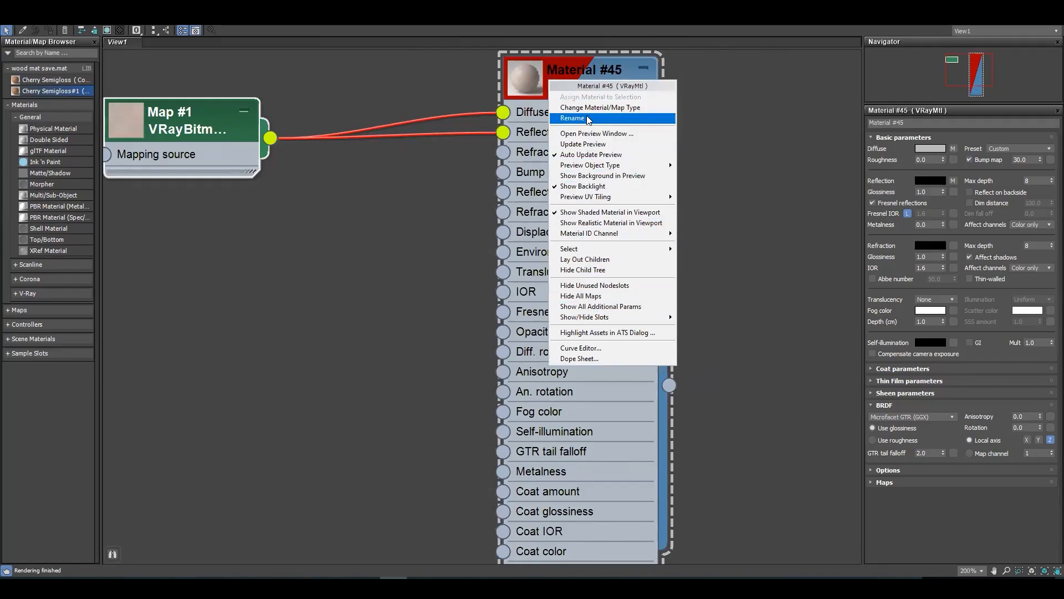
left_click(591, 134)
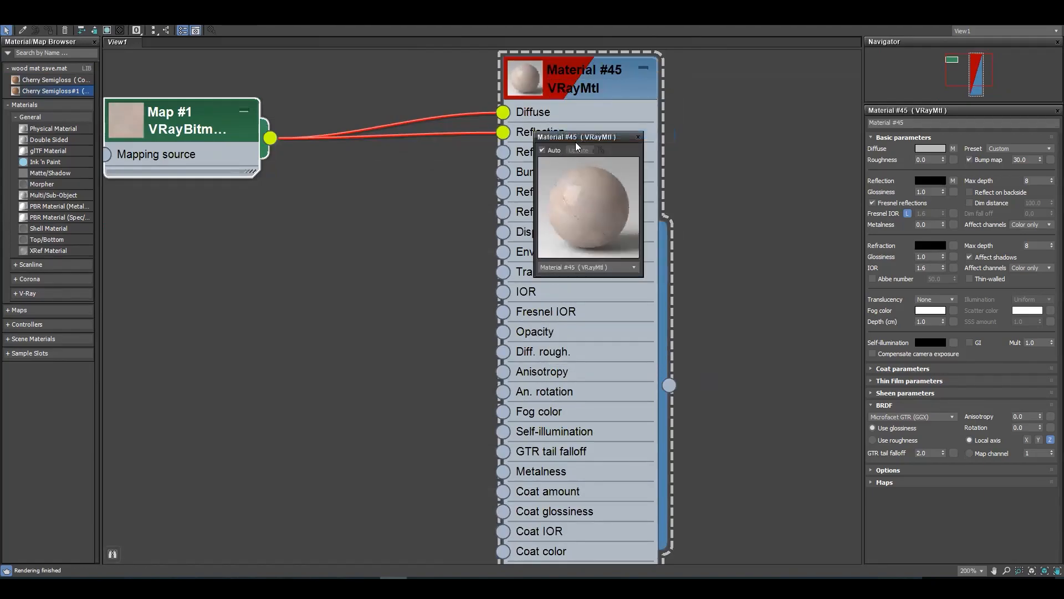
left_click_drag(581, 133, 66, 251)
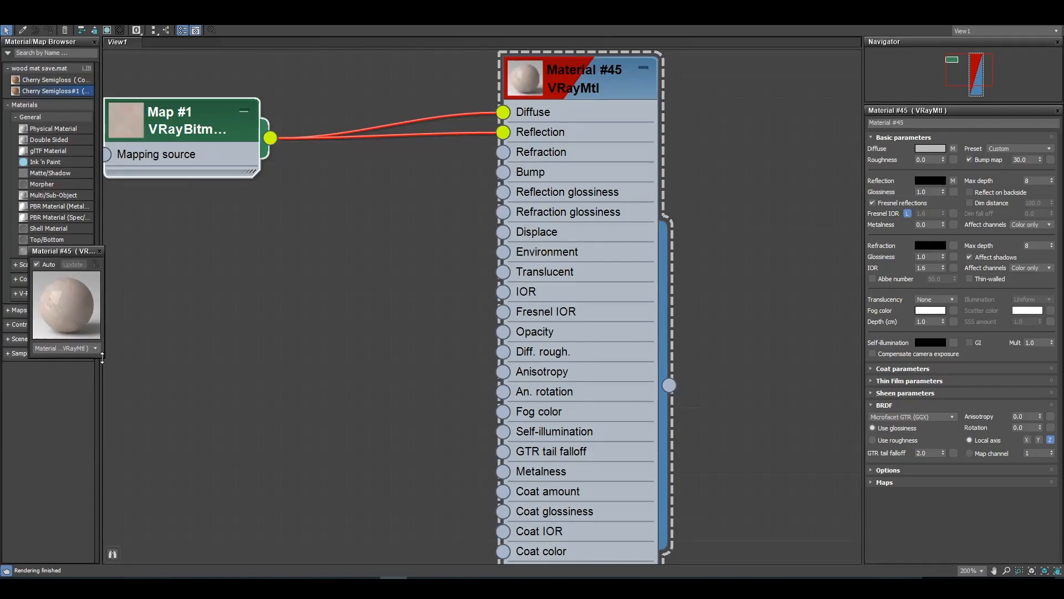
left_click_drag(103, 358, 340, 576)
left_click_drag(214, 250, 333, 184)
left_click_drag(243, 137, 289, 91)
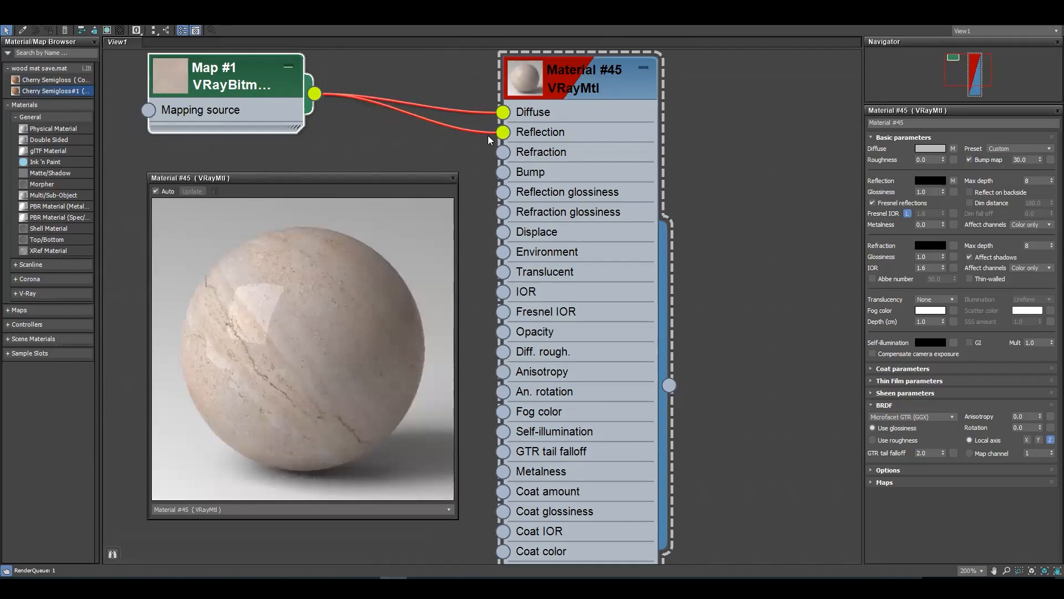
Connect Map #1 to the Displace and Bump slots of Material #45 and shift the preview clear of the wires
left_click_drag(314, 93, 514, 232)
left_click_drag(313, 93, 503, 172)
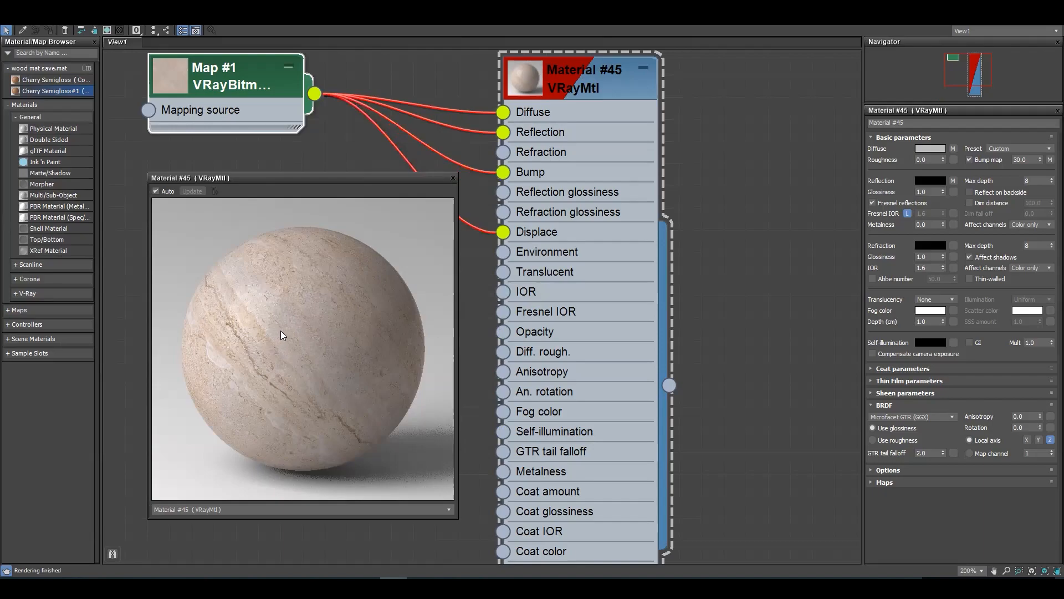
left_click_drag(382, 175, 354, 176)
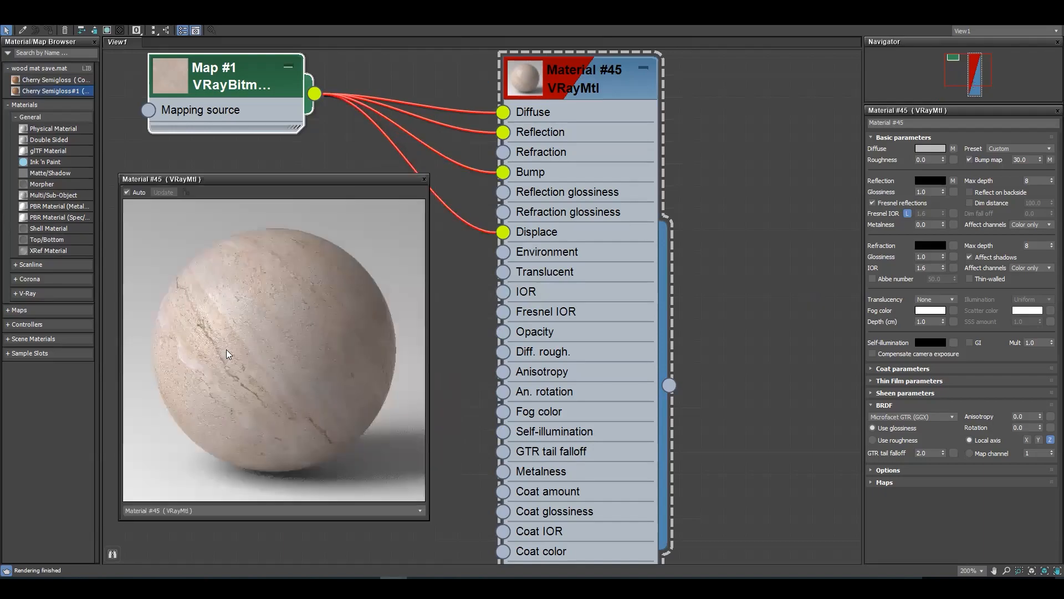
Set the Bump map amount of Material #45 to 80
left_click(523, 171)
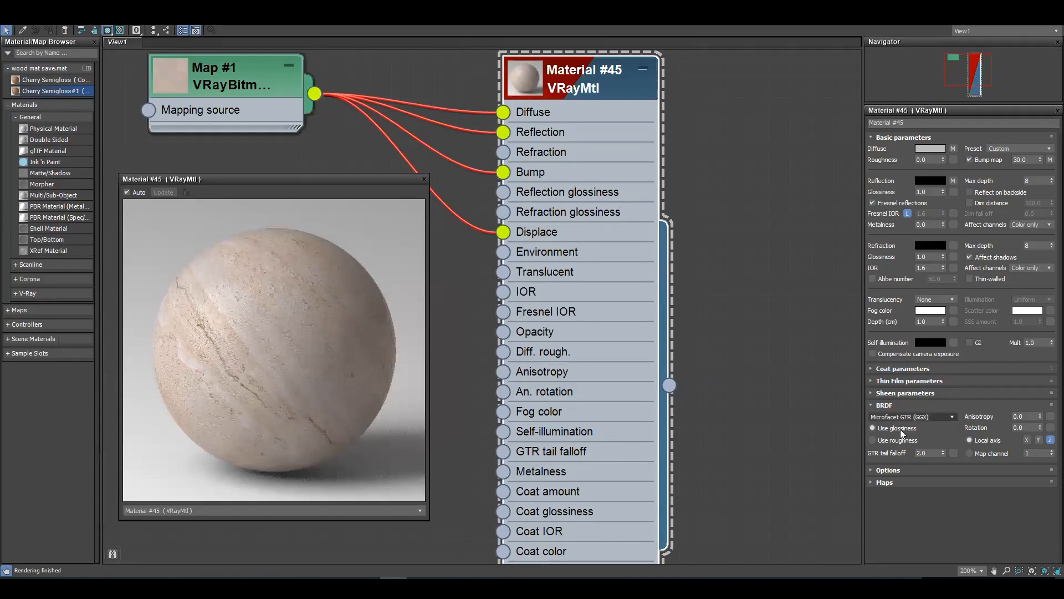
left_click(886, 481)
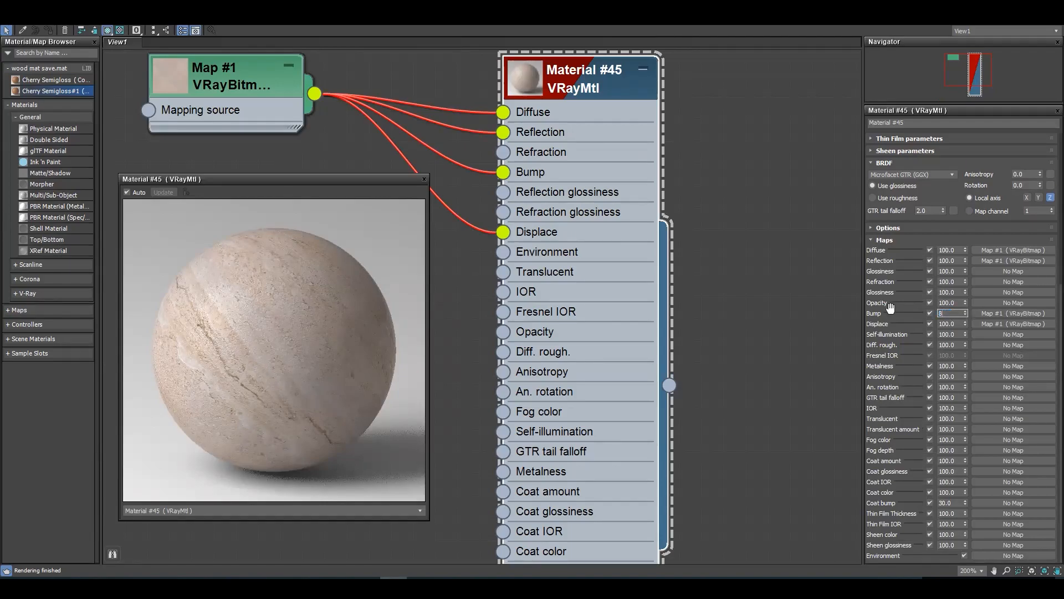
type("80")
key("Return")
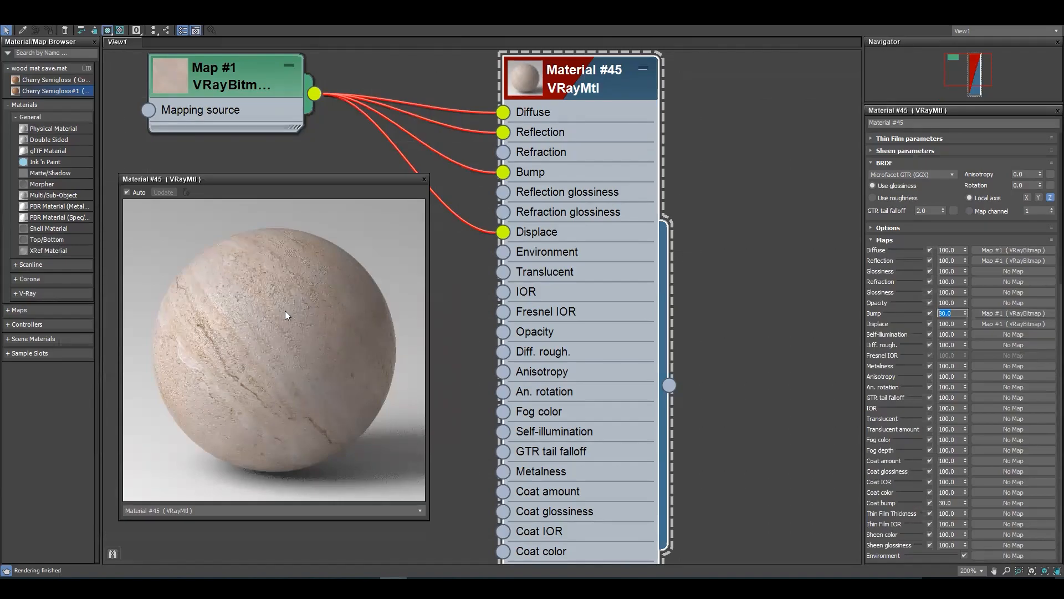
left_click(294, 167)
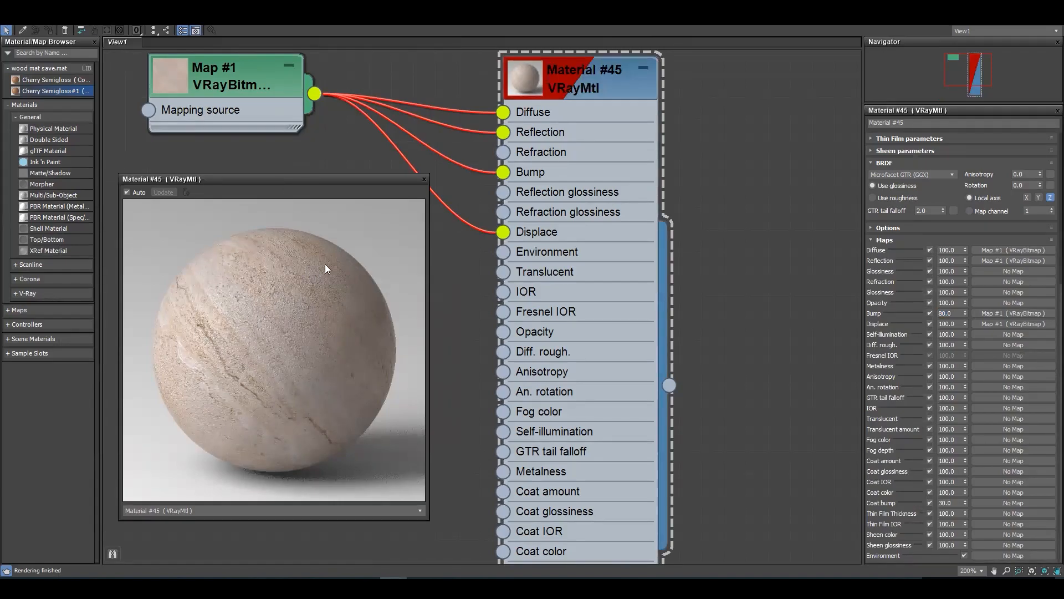
Close the material preview and reposition the Map #1 node closer to Material #45, level with its Displace slot
left_click_drag(428, 180, 425, 180)
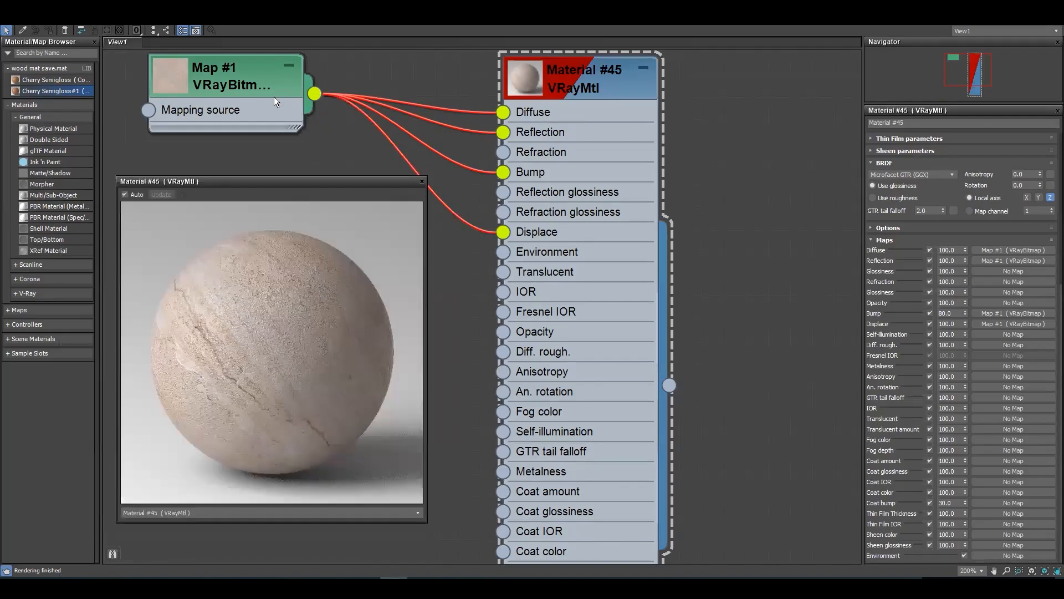
left_click(422, 181)
left_click_drag(274, 98, 339, 293)
scroll(483, 220, "down", 2)
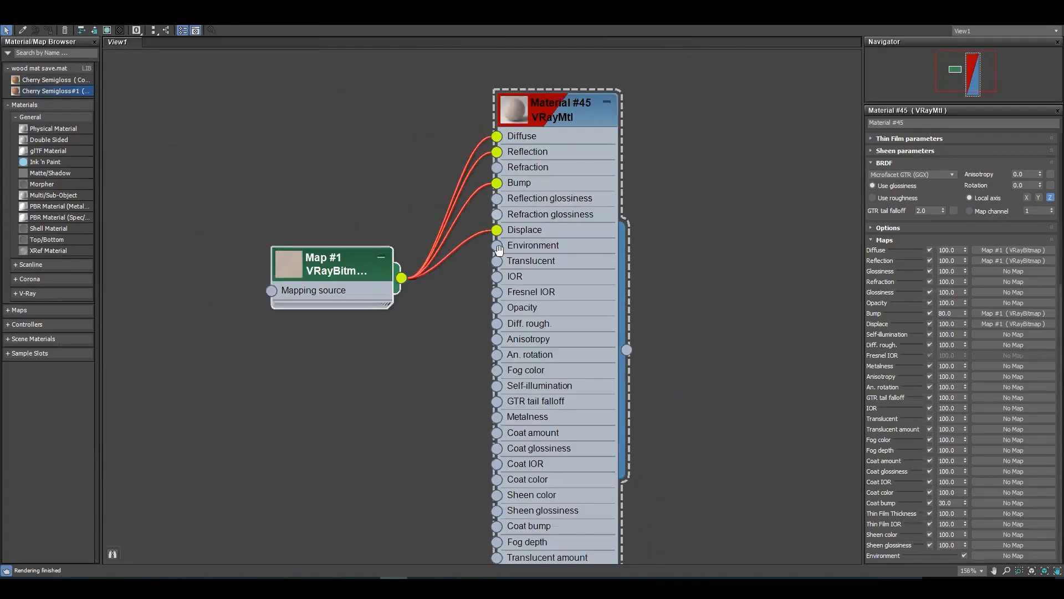
middle_click_drag(499, 250, 513, 329)
left_click_drag(565, 185, 600, 203)
left_click_drag(371, 339, 372, 287)
left_click_drag(629, 198, 594, 181)
middle_click_drag(225, 146, 226, 156)
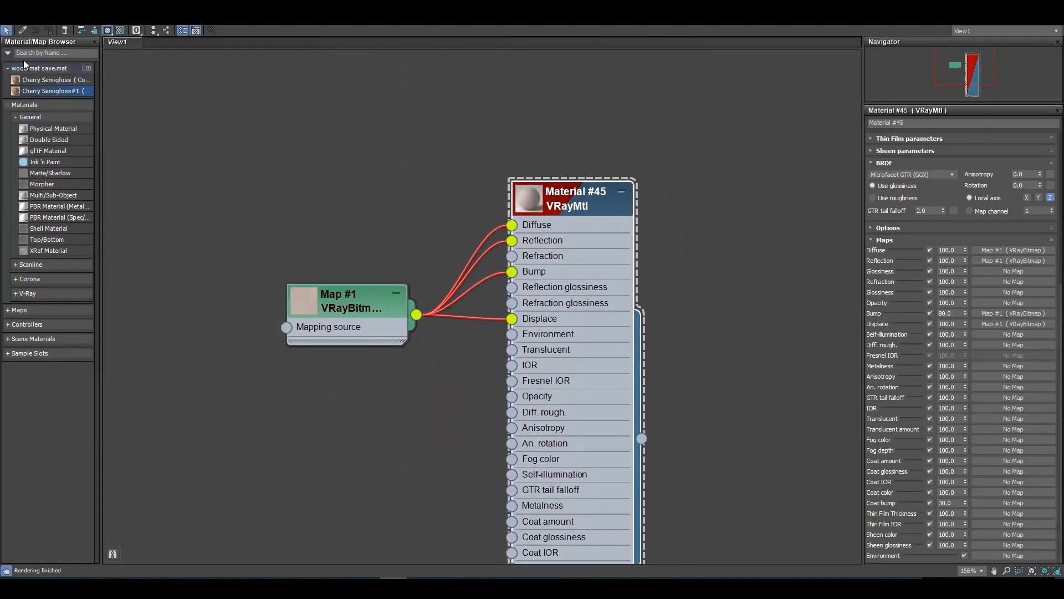
Start a new material library and create a folder named Save Marble on drive D: to store it
left_click(8, 54)
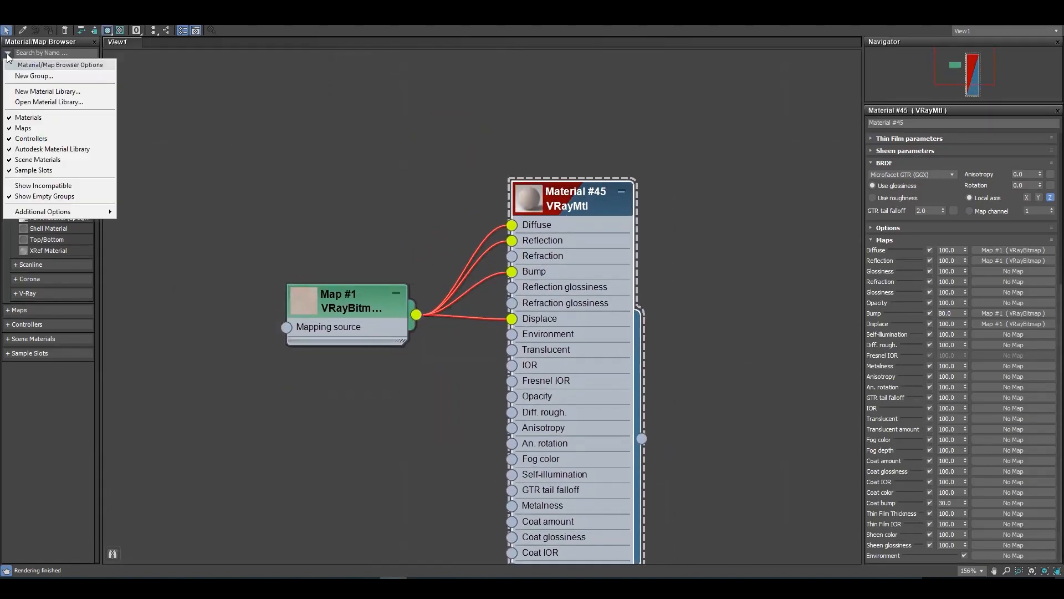
left_click(36, 92)
left_click(203, 147)
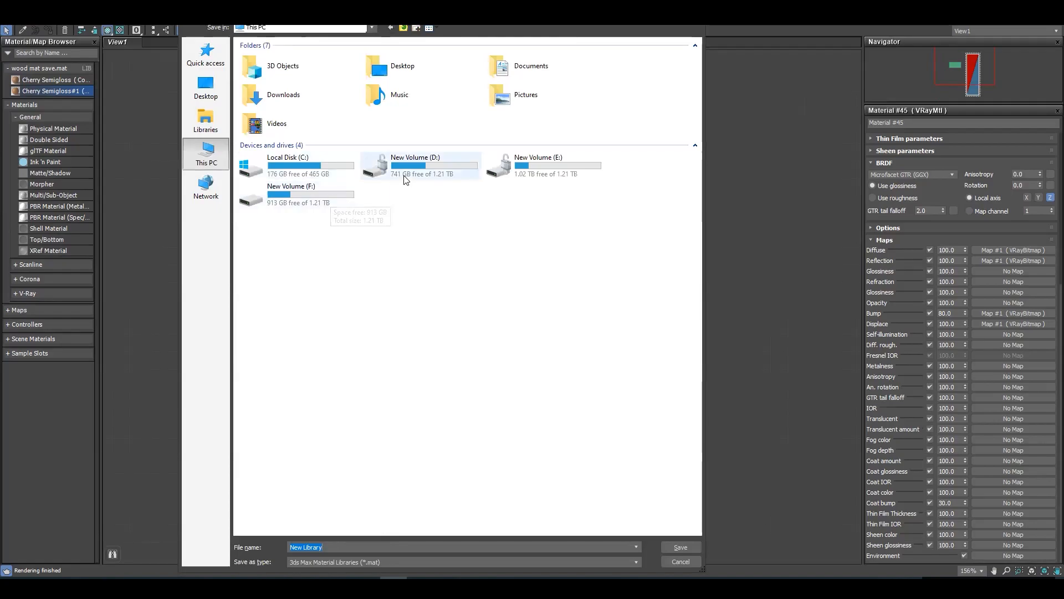
double_click(441, 161)
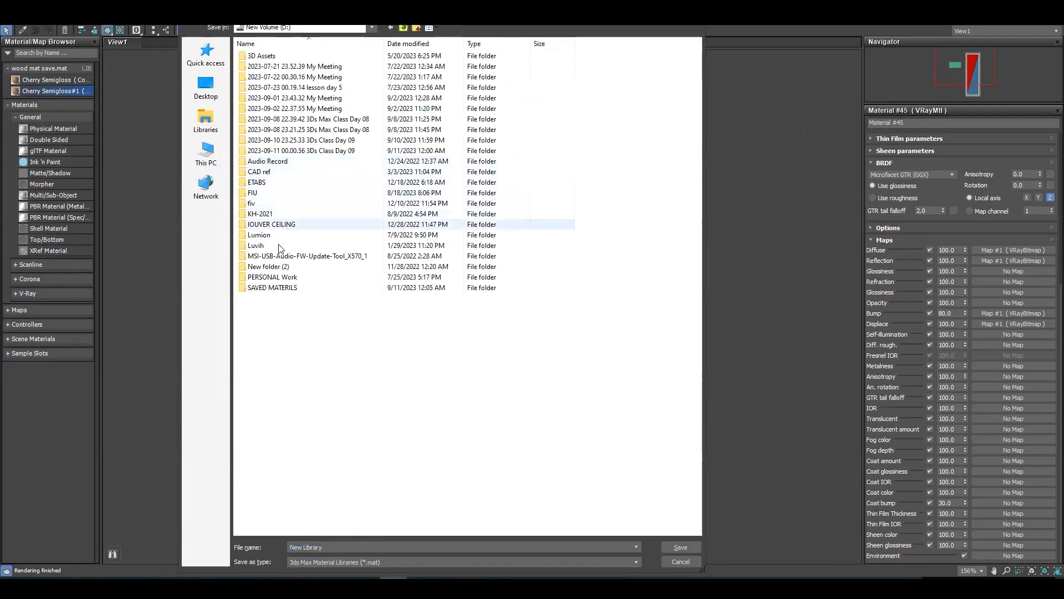
right_click(273, 361)
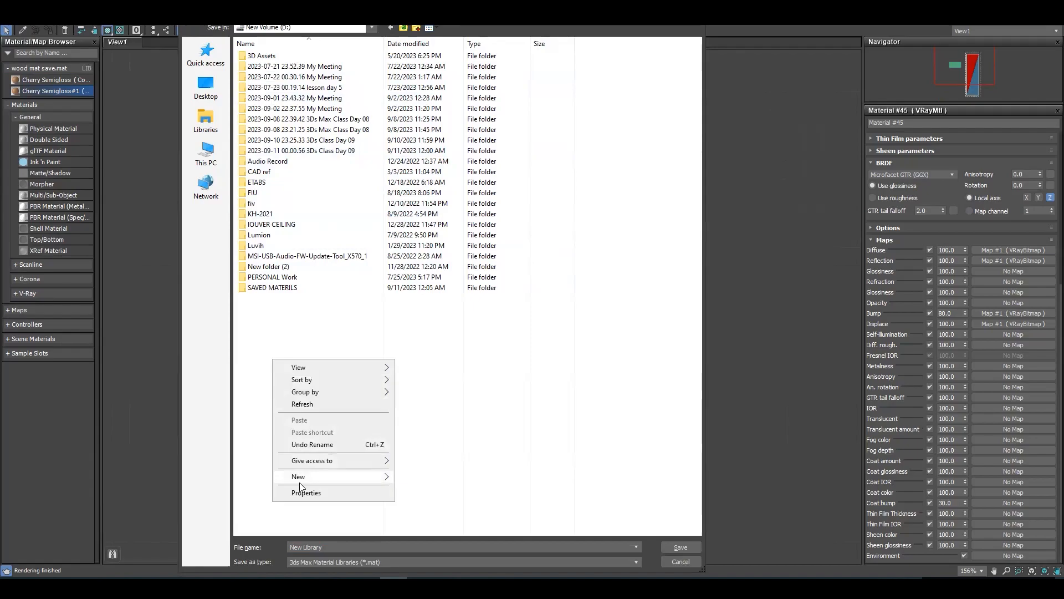
mouse_move(307, 477)
left_click(421, 338)
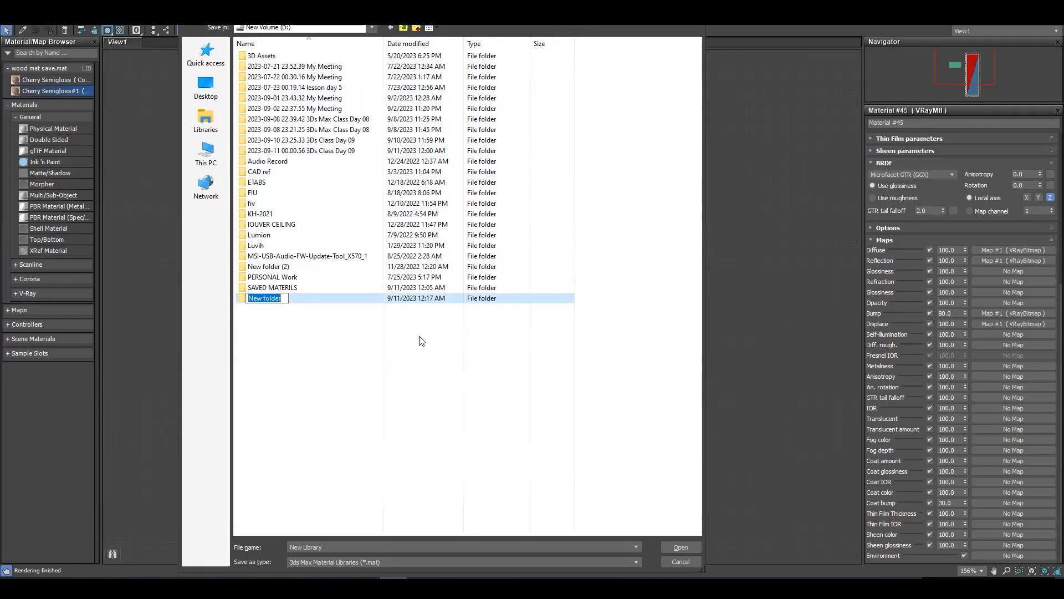
type("Save Marble")
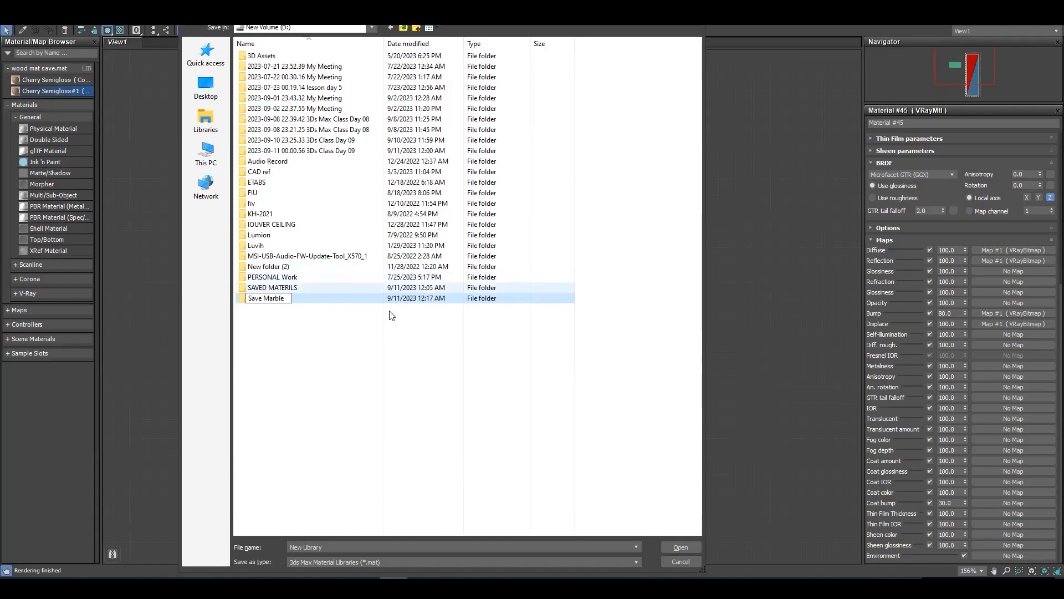
Save the new material library as Marble inside the Save Marble folder
left_click(266, 302)
double_click(266, 301)
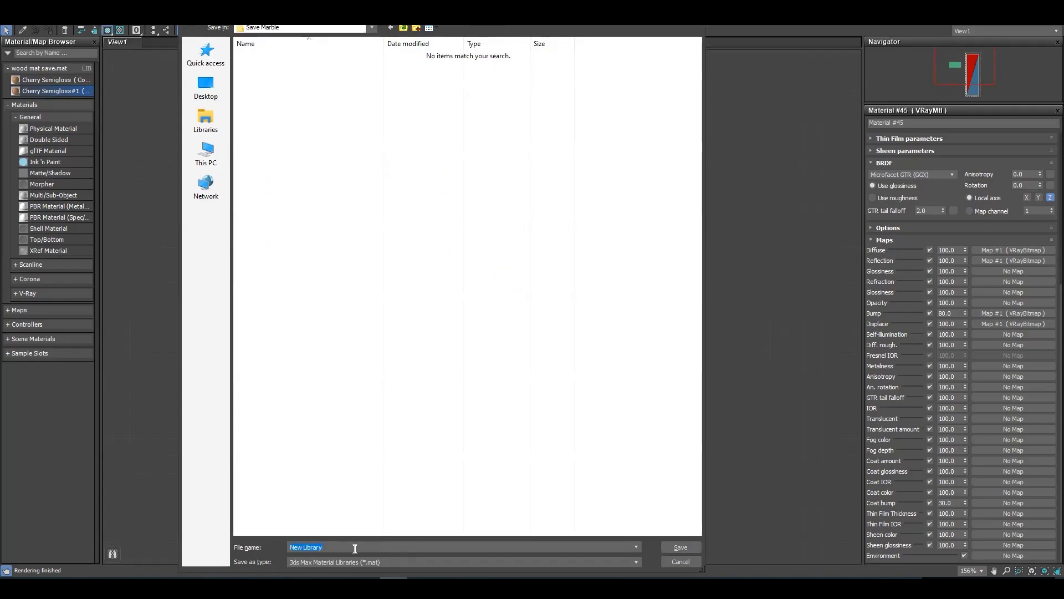
type("Marble")
left_click(689, 546)
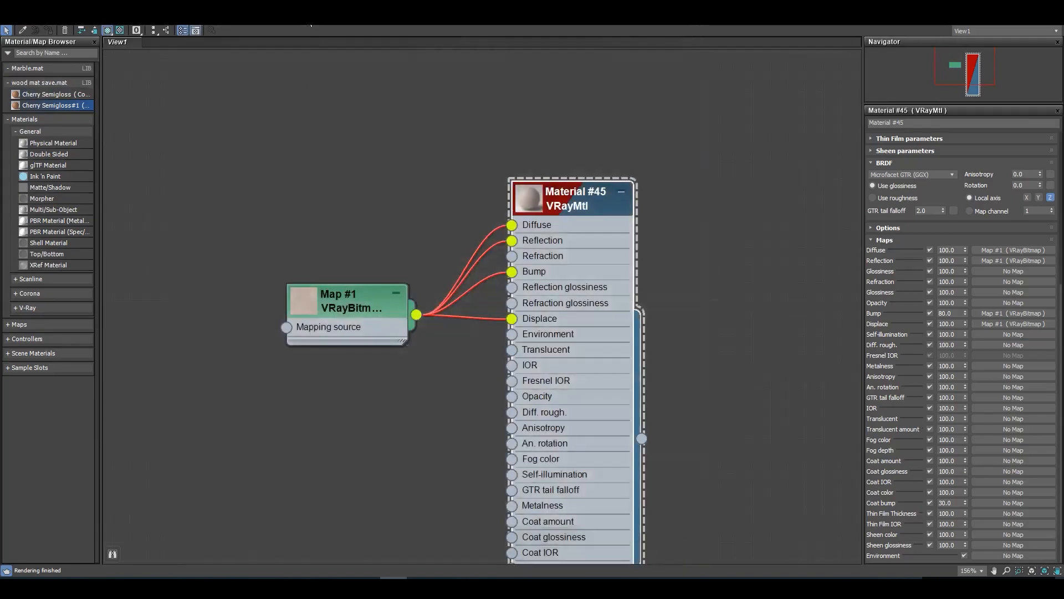
Shift the Map #1 and Material #45 nodes up, add Material #45 to the Marble.mat library and save the library
left_click_drag(352, 302, 317, 215)
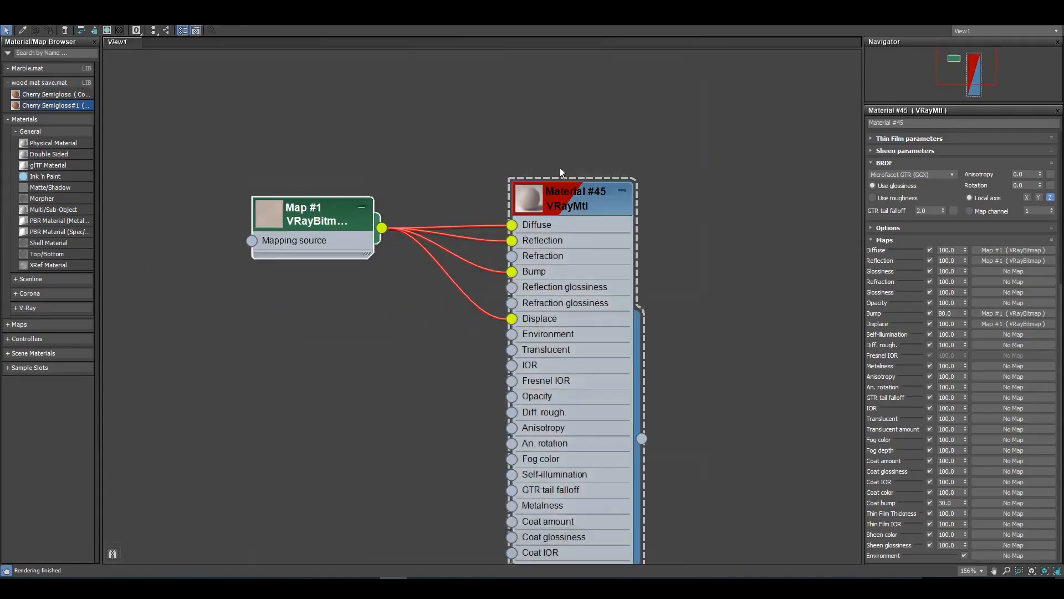
left_click_drag(551, 188, 515, 154)
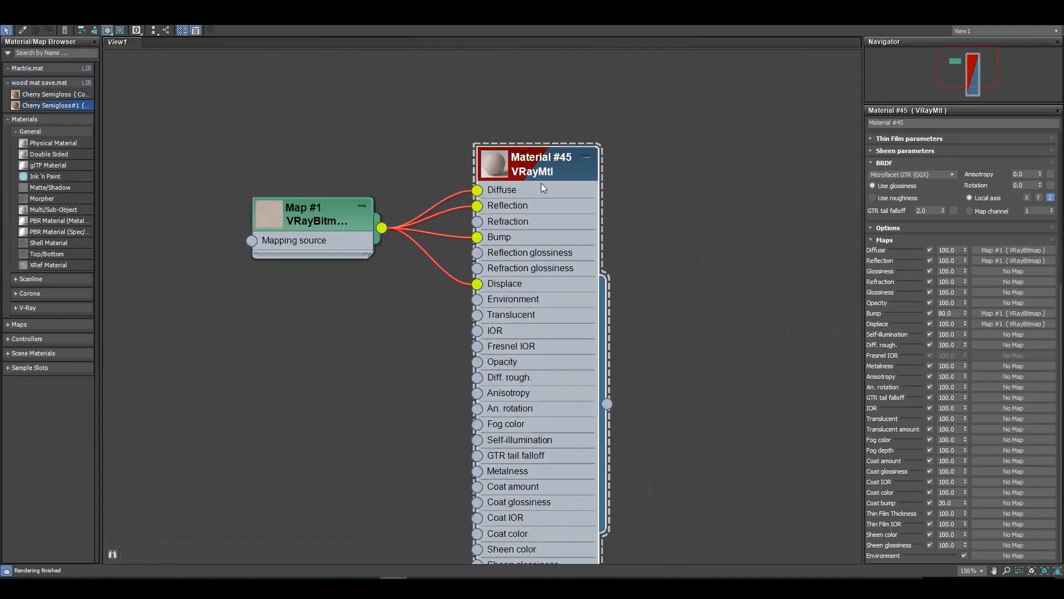
left_click_drag(615, 399, 38, 67)
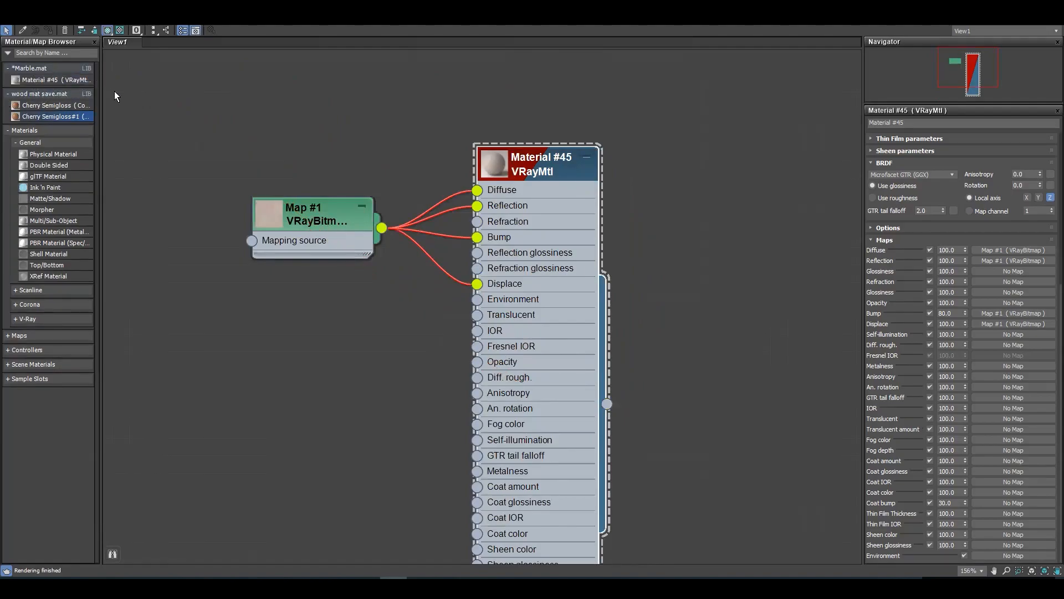
right_click(34, 68)
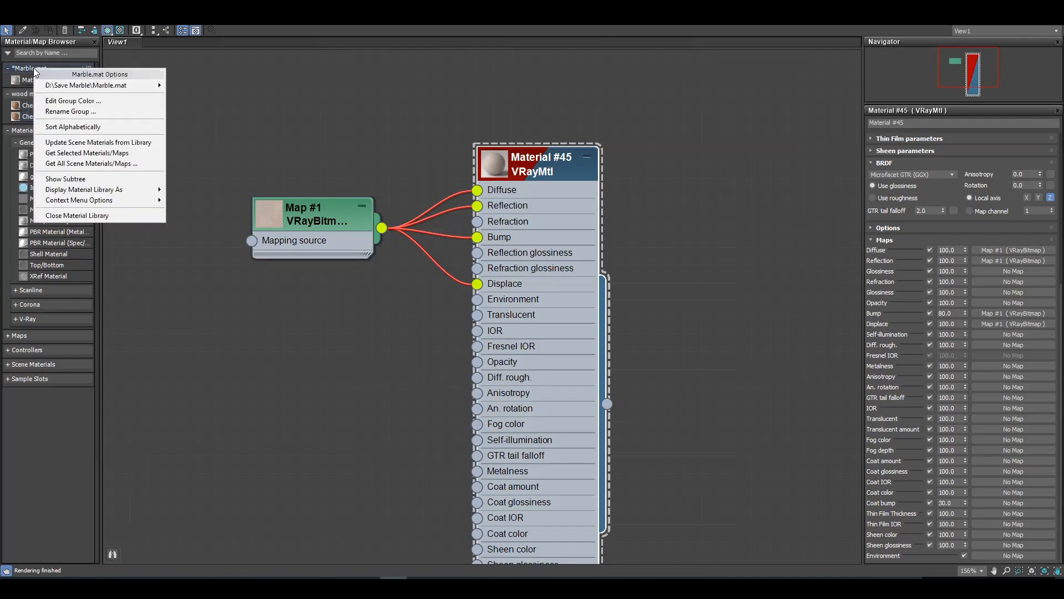
mouse_move(69, 85)
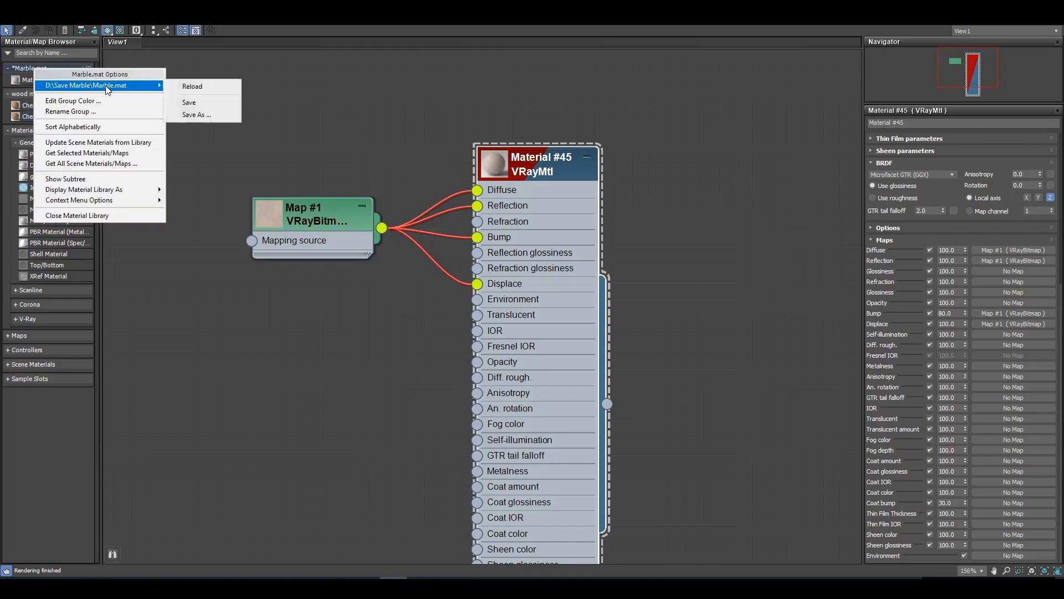
left_click(187, 102)
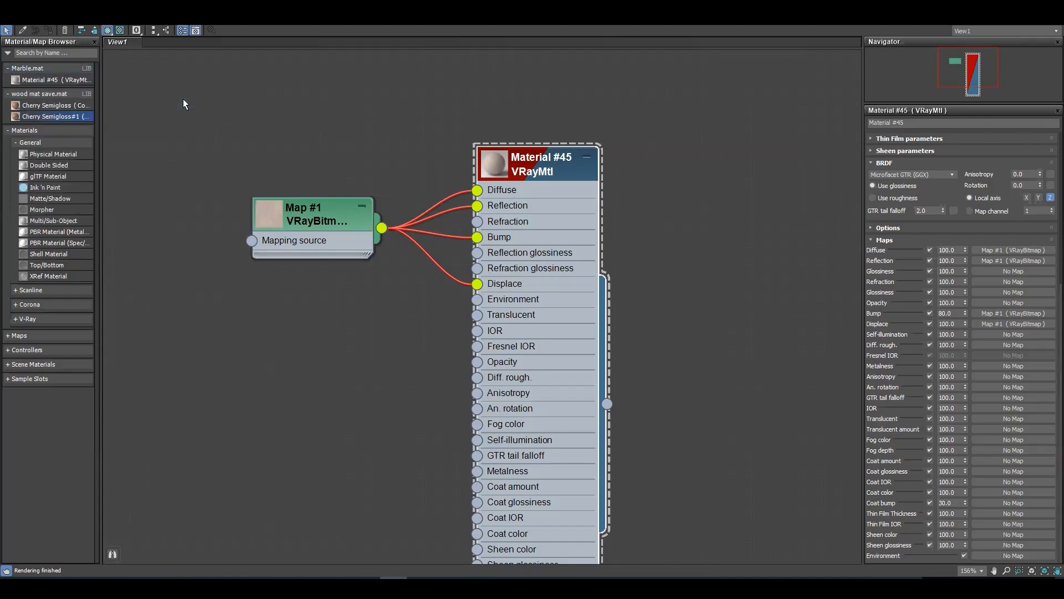
Leave the material editor and reset the scene without saving its changes
left_click(617, 116)
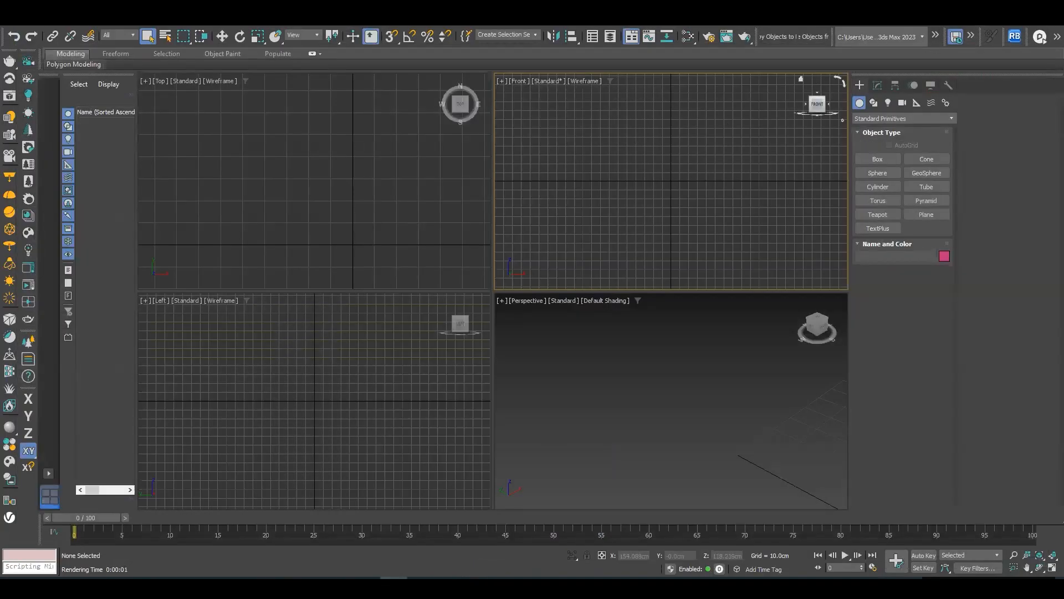
left_click(10, 20)
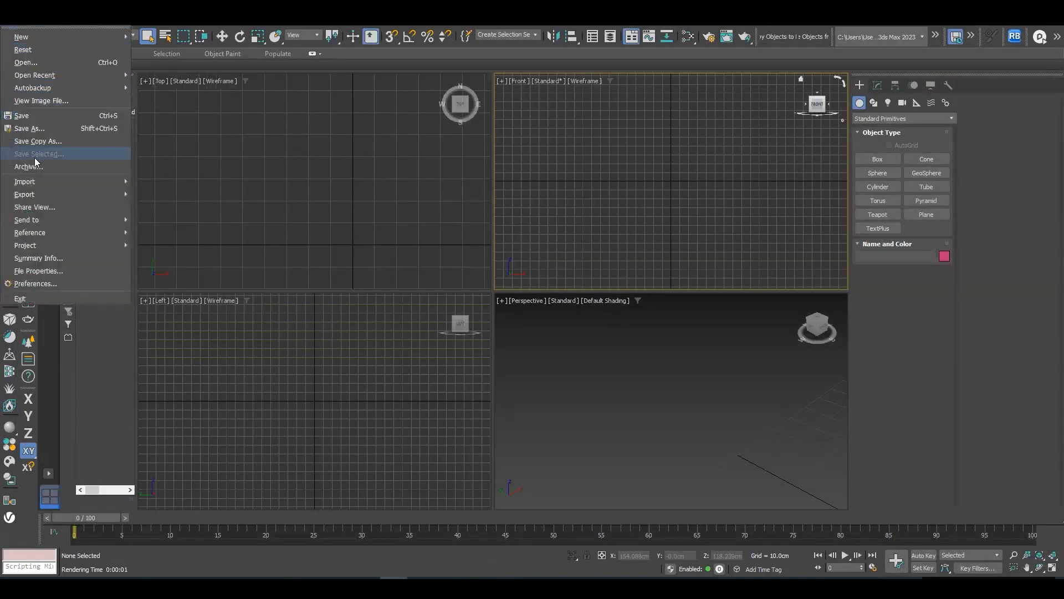
left_click(24, 51)
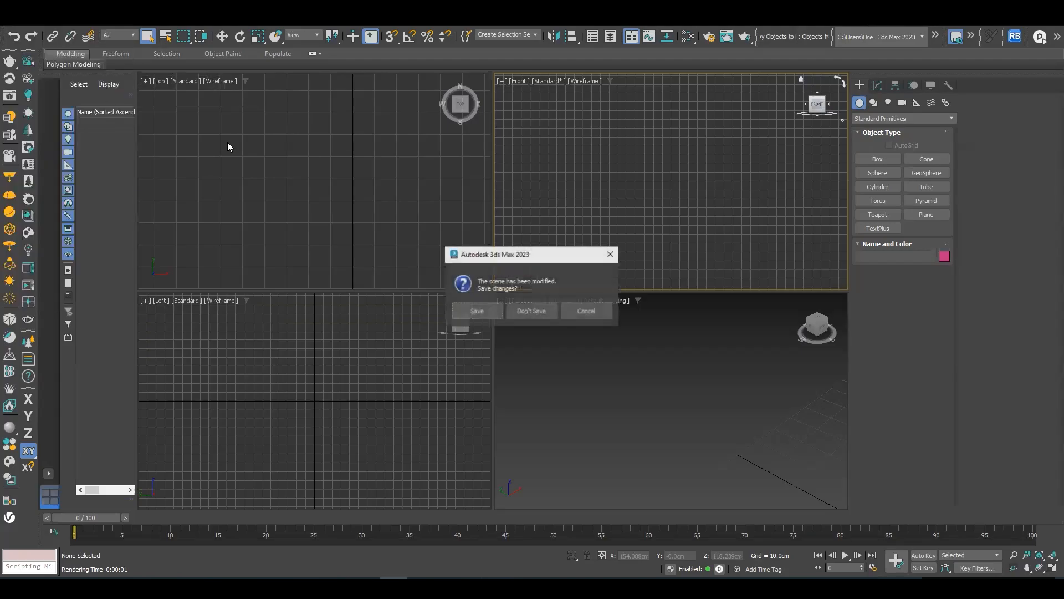
left_click(526, 312)
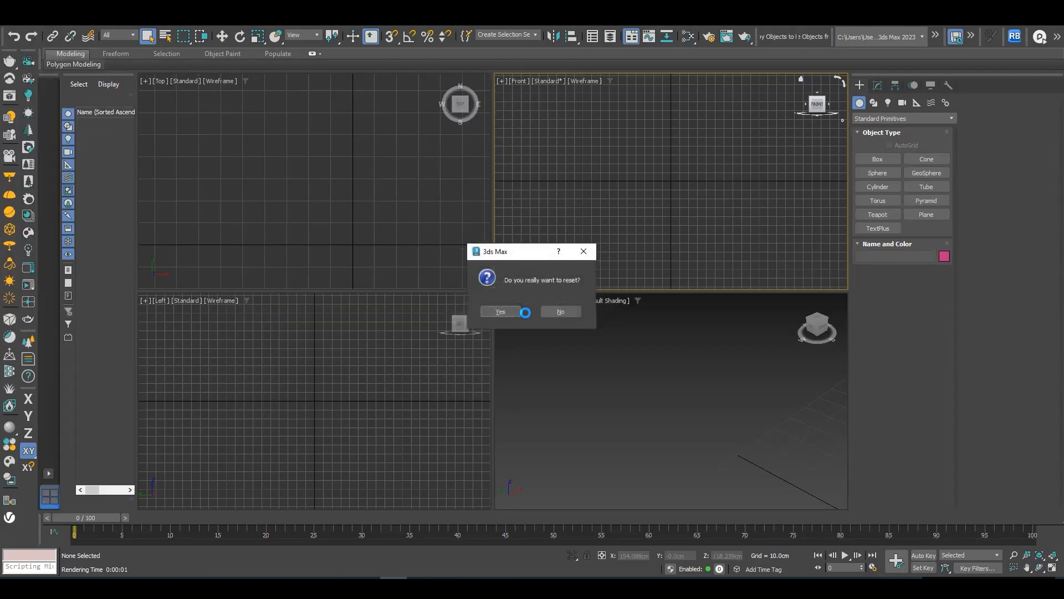
left_click(501, 311)
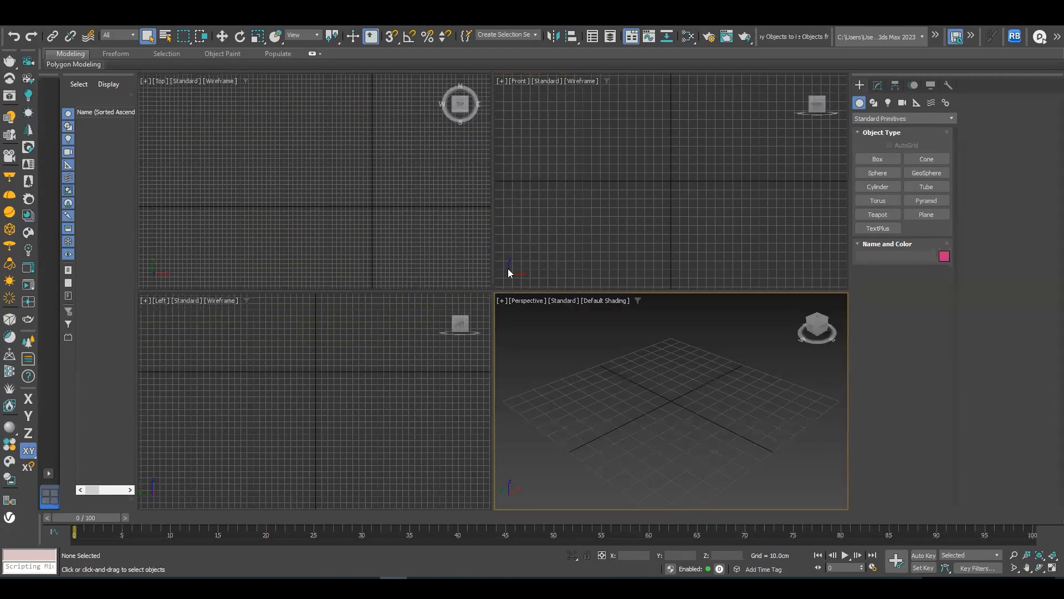
Reopen the Slate Material Editor and check the Marble.mat library group for its contents
left_click(361, 245)
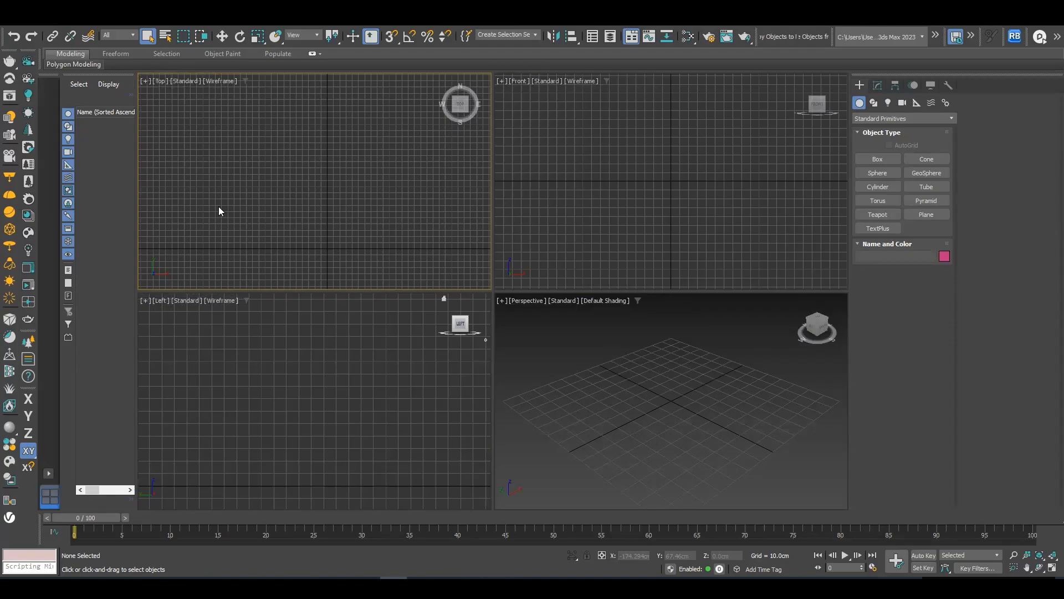
key("m")
scroll(455, 141, "down", 1)
scroll(454, 142, "up", 2)
left_click(9, 69)
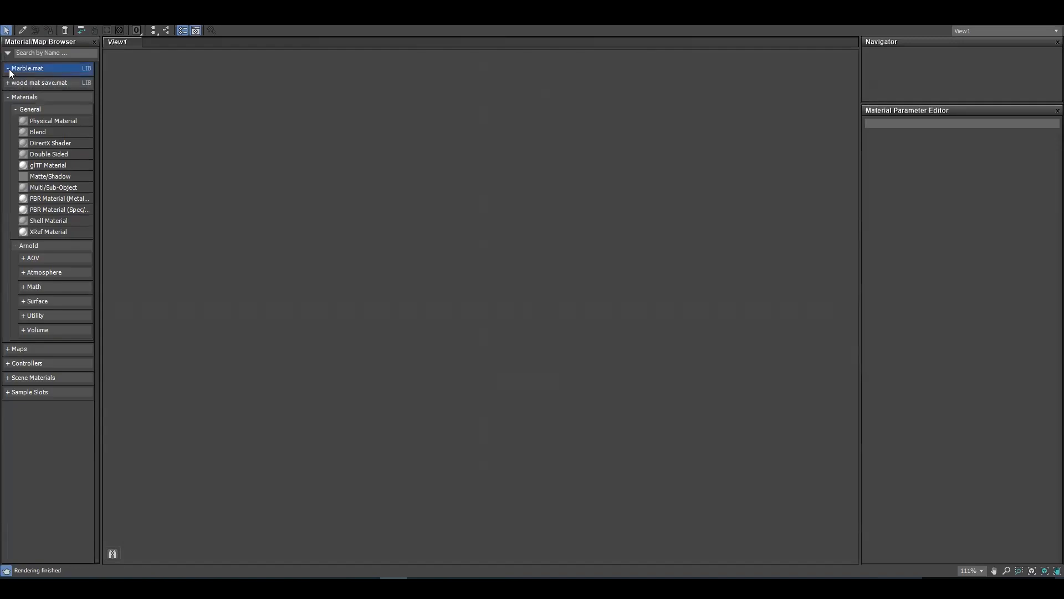
right_click(31, 71)
key("Escape")
Open the Marble material library from the Save Marble folder on drive D:
left_click(7, 54)
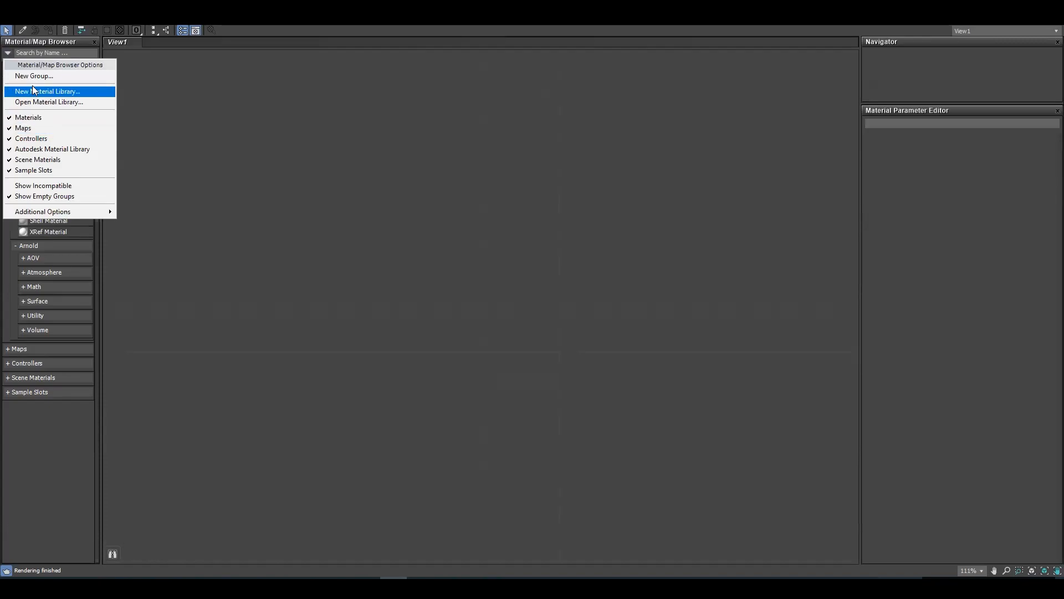
left_click(37, 103)
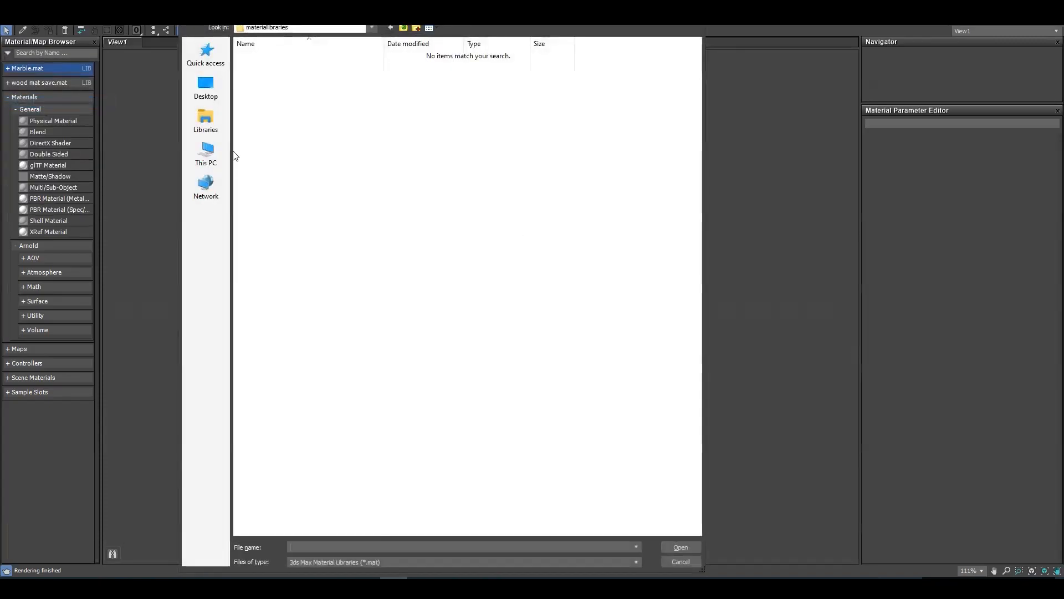
left_click(208, 153)
double_click(434, 160)
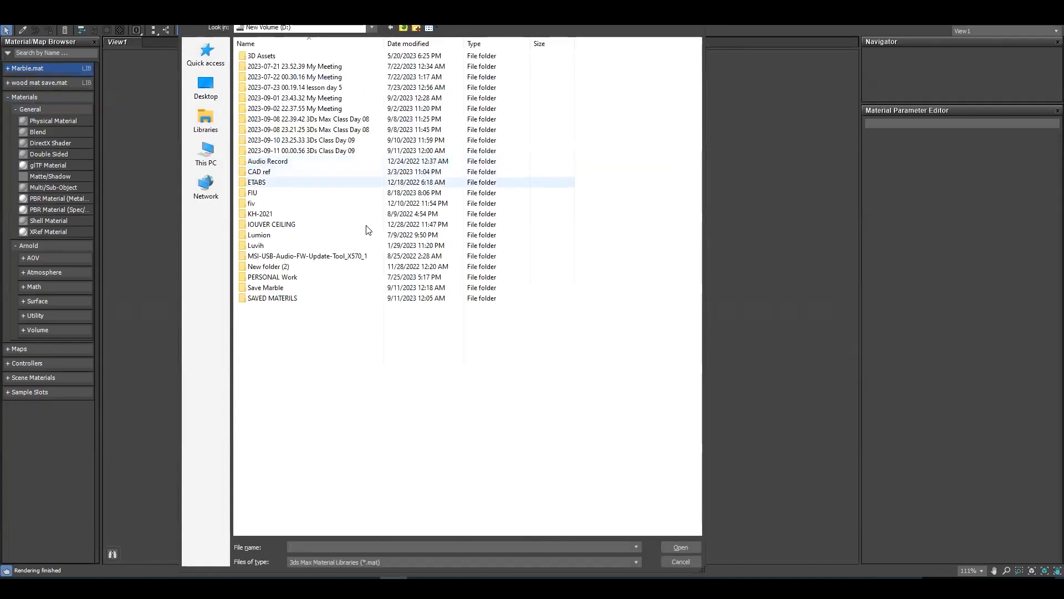
double_click(276, 289)
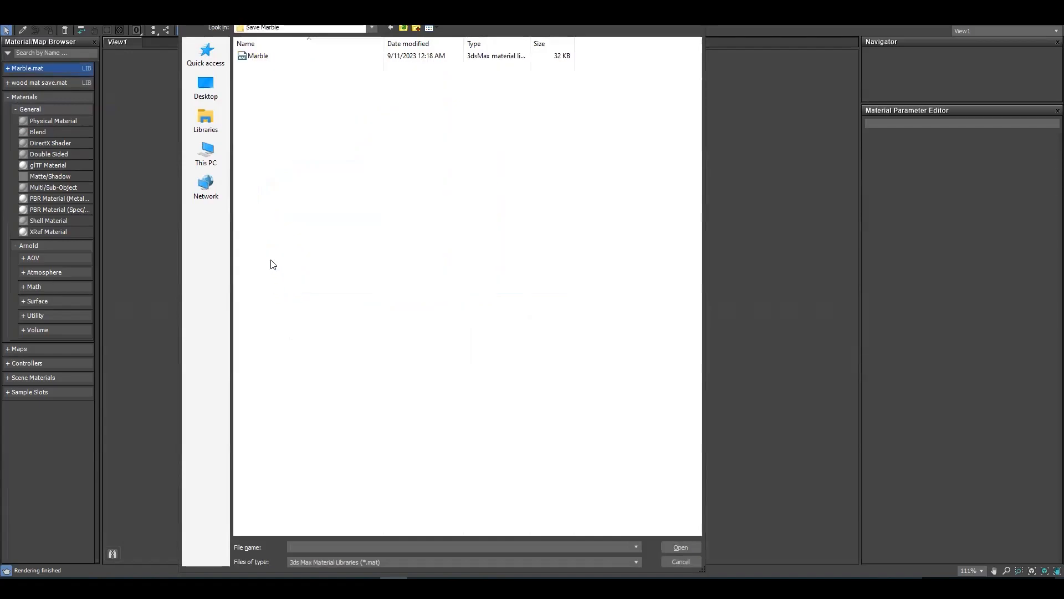
double_click(263, 57)
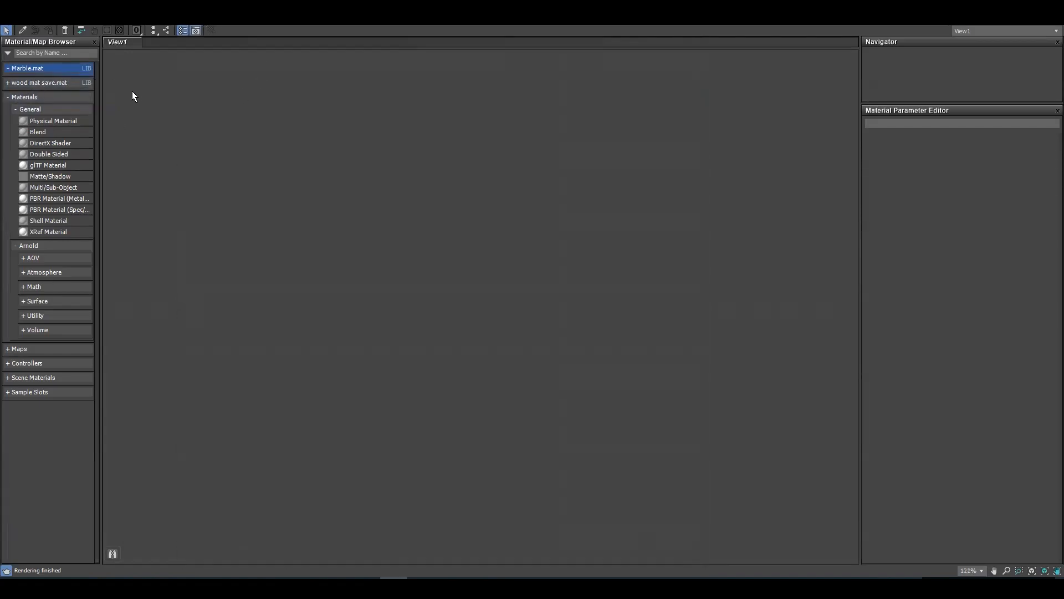
Shrink the material editor to a floating window and set the renderer to V-Ray 6 Hotfix 3 in Render Setup
left_click_drag(344, 4, 302, 67)
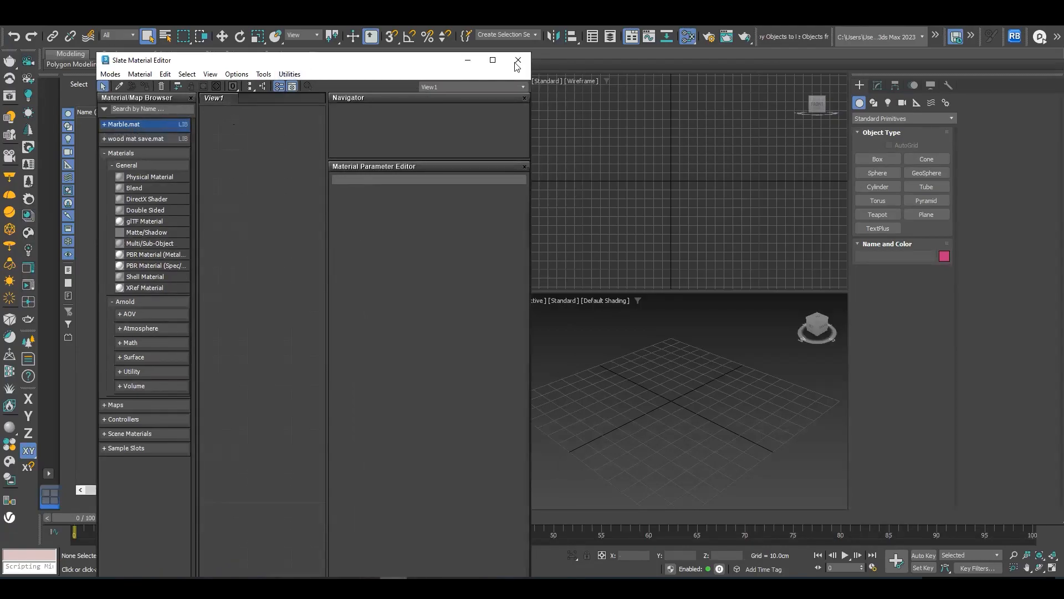
left_click(642, 147)
key("F10")
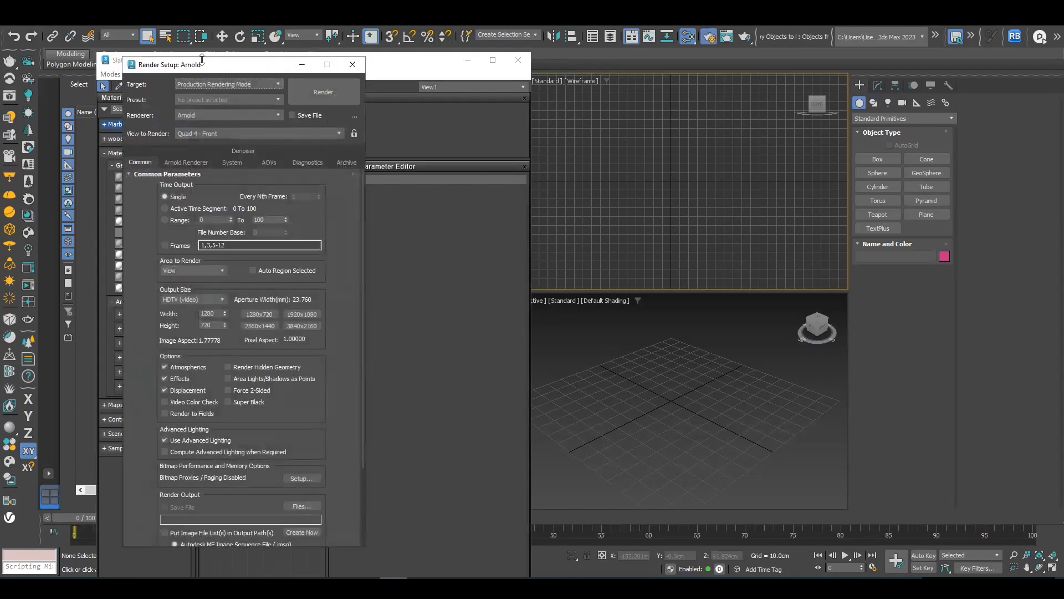
left_click_drag(209, 69, 599, 85)
left_click(583, 130)
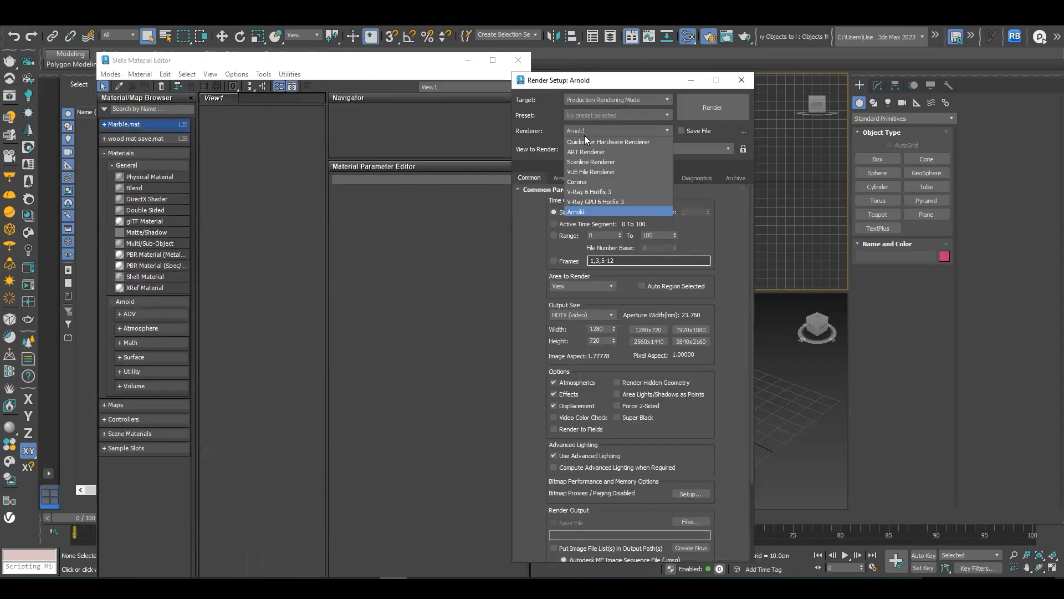
left_click(589, 191)
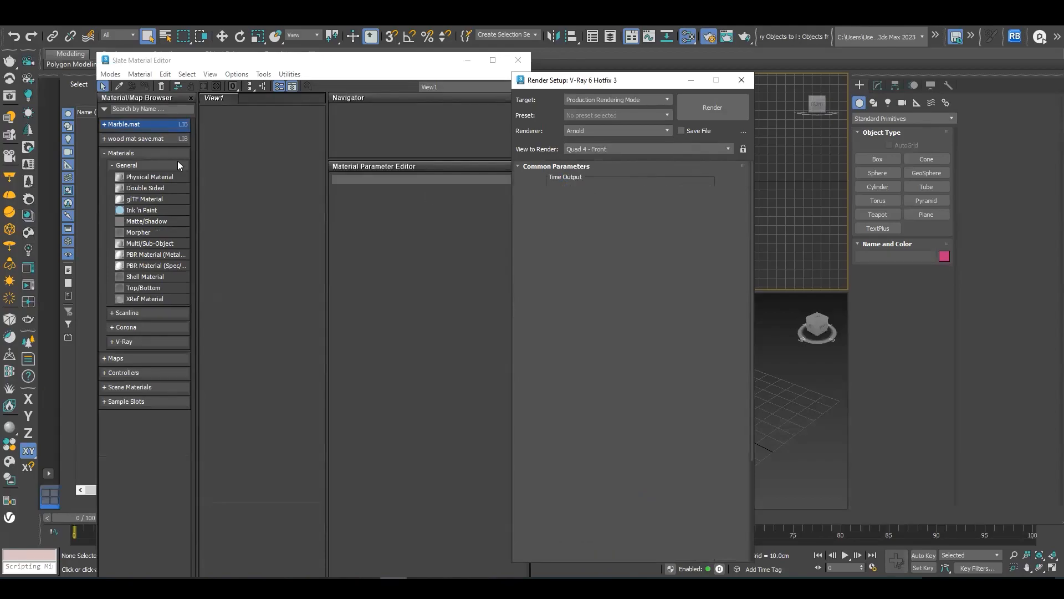
Expand the Marble.mat library and load Material #45 with its Map #1 node into the active view
left_click(105, 125)
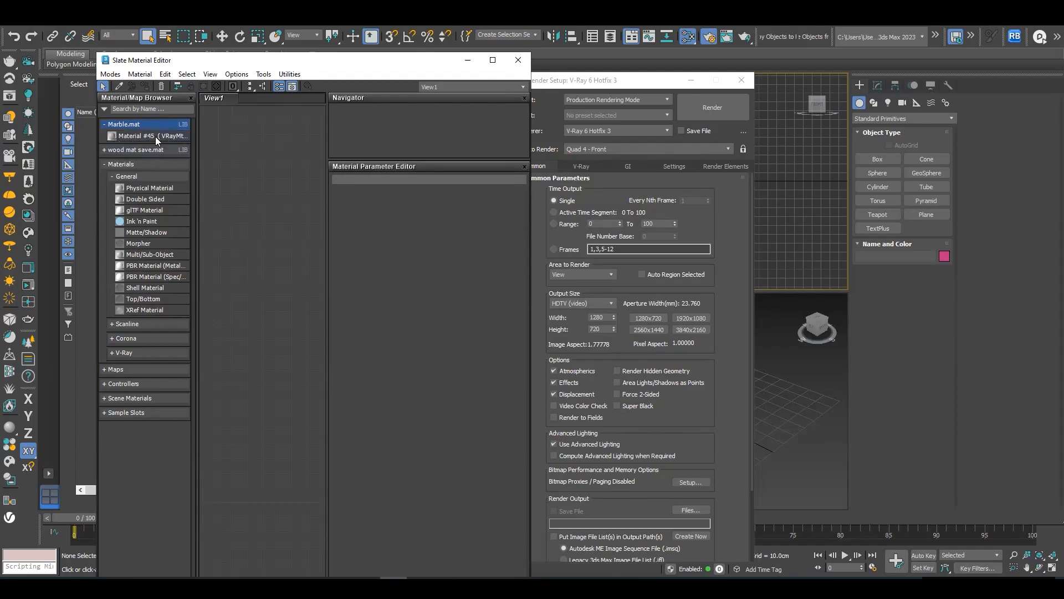
left_click(493, 60)
left_click_drag(598, 288, 597, 288)
left_click(831, 69)
left_click(1025, 5)
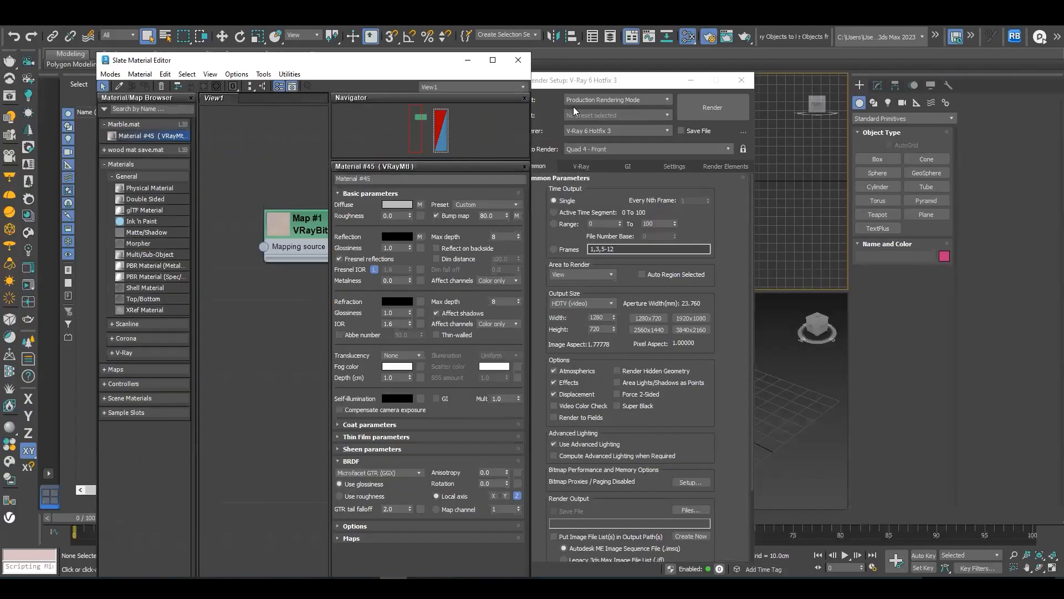
Close Render Setup, move the material editor clear of the Front and Perspective viewports, and reposition the Map #1 node away from Material #45
left_click(741, 81)
left_click_drag(374, 61, 238, 70)
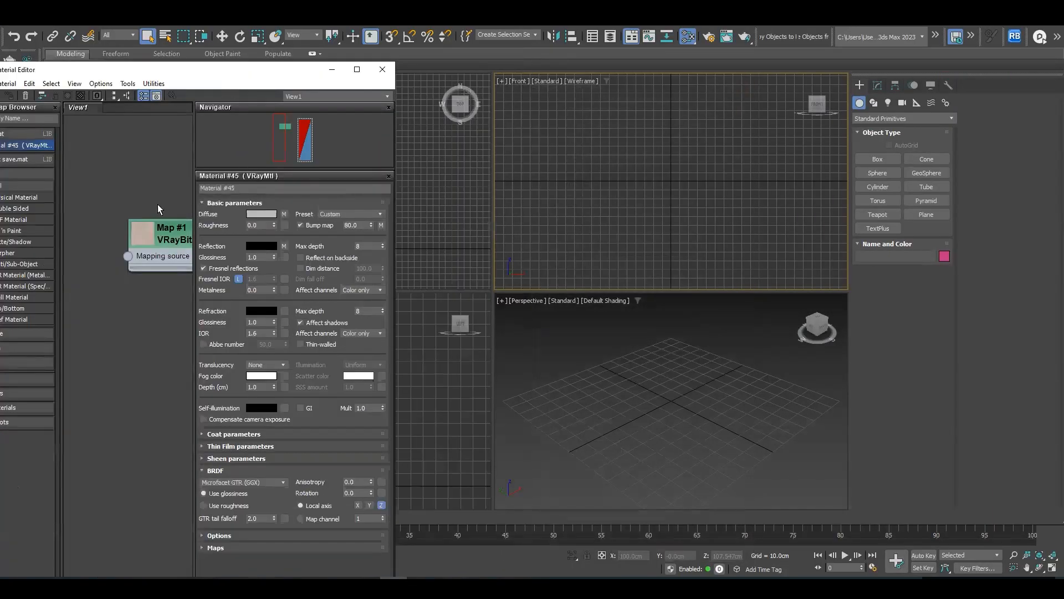
left_click_drag(165, 240, 127, 242)
middle_click_drag(187, 256, 110, 299)
scroll(147, 309, "down", 5)
scroll(151, 309, "up", 2)
scroll(150, 308, "up", 2)
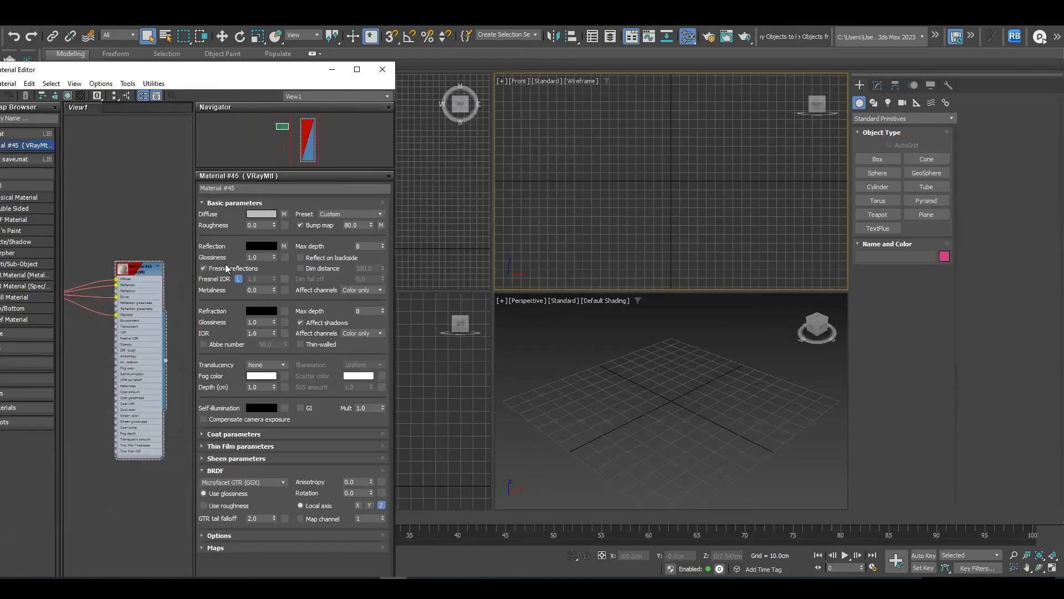
Create a sphere with a radius of about 34 cm near the centre of the Perspective viewport's grid
left_click(877, 173)
left_click_drag(666, 412, 690, 411)
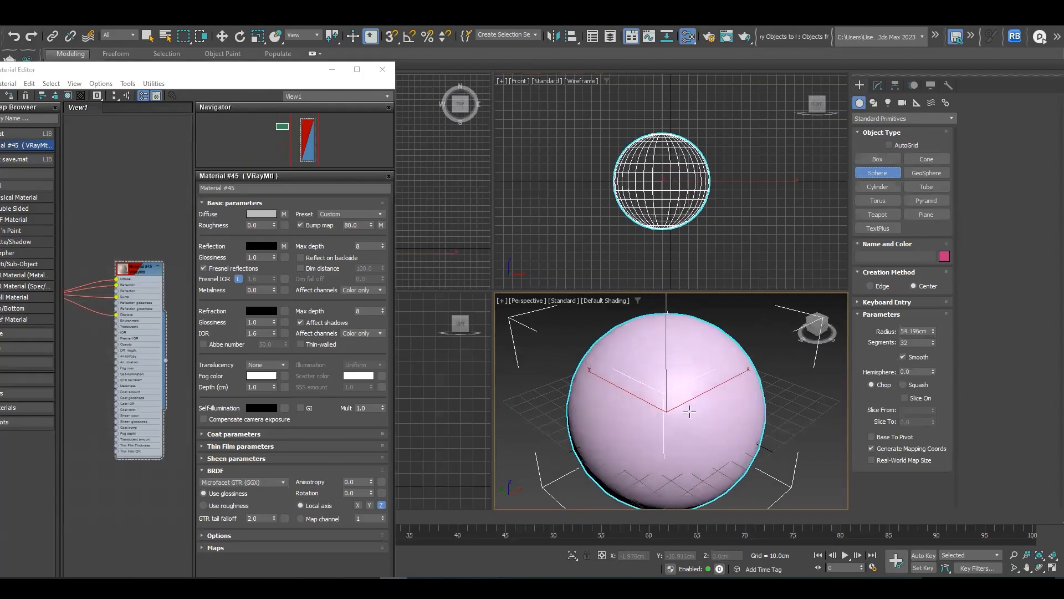
Assign Material #45 from the material editor's active view to the sphere in the Perspective viewport
middle_click_drag(689, 411, 661, 390)
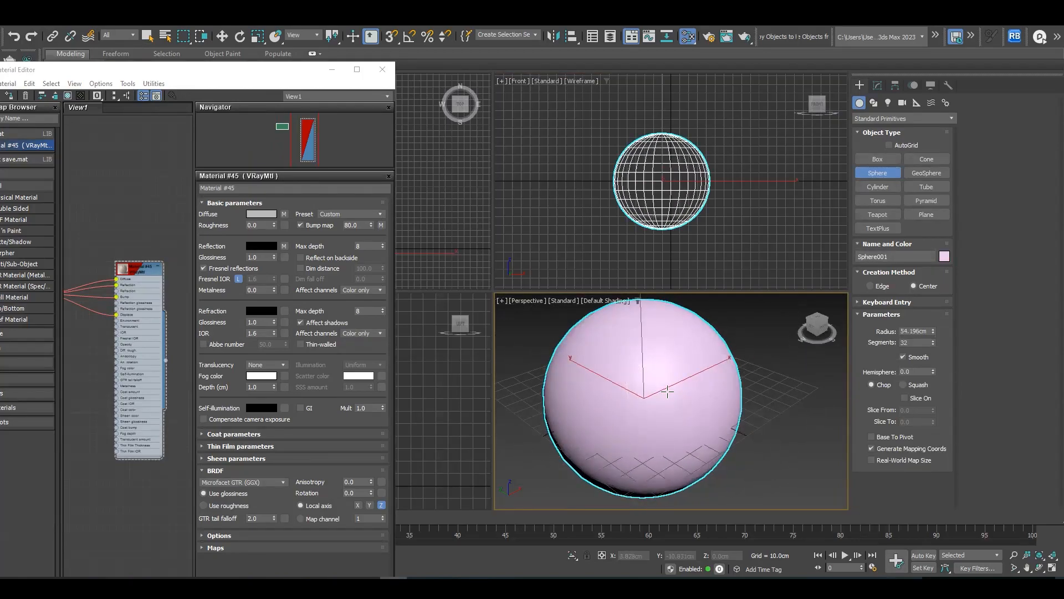
mouse_move(661, 374)
middle_mouse_down("alt")
mouse_move(632, 404)
mouse_move(653, 410)
mouse_move(655, 370)
middle_mouse_up("alt")
key("w")
left_click_drag(165, 361, 610, 427)
scroll(638, 404, "up", 5)
middle_click_drag(674, 380, 637, 381, "alt")
Maximize the Perspective viewport, close the material editor and inspect the marble texture on the sphere
key("alt+w")
middle_click_drag(698, 370, 865, 358)
scroll(825, 358, "down", 4)
middle_click_drag(775, 361, 680, 361, "alt")
middle_click_drag(680, 361, 535, 372)
middle_click_drag(534, 372, 457, 418, "alt")
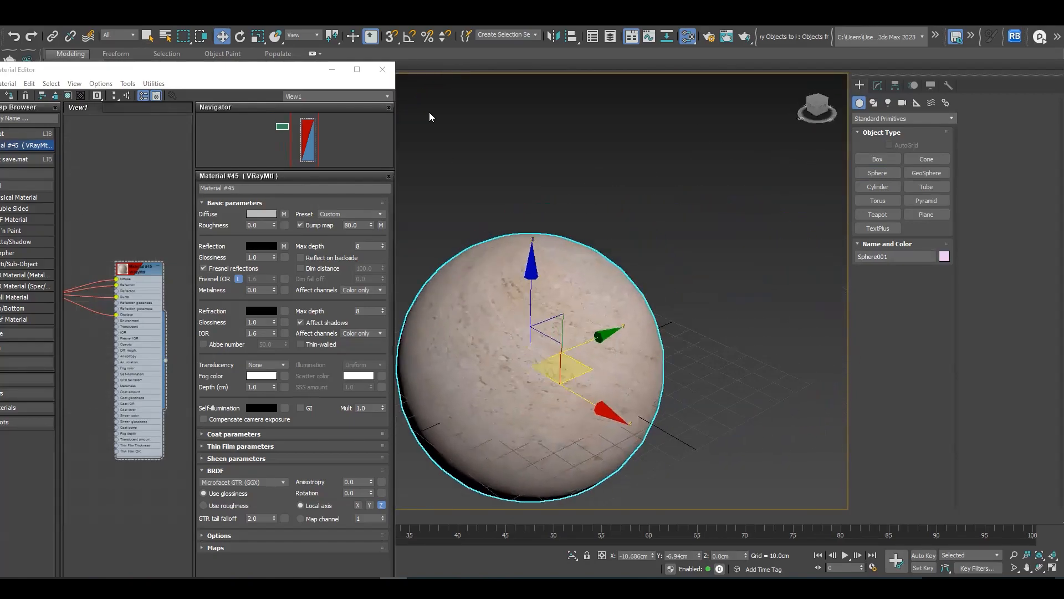
scroll(430, 117, "up", 3)
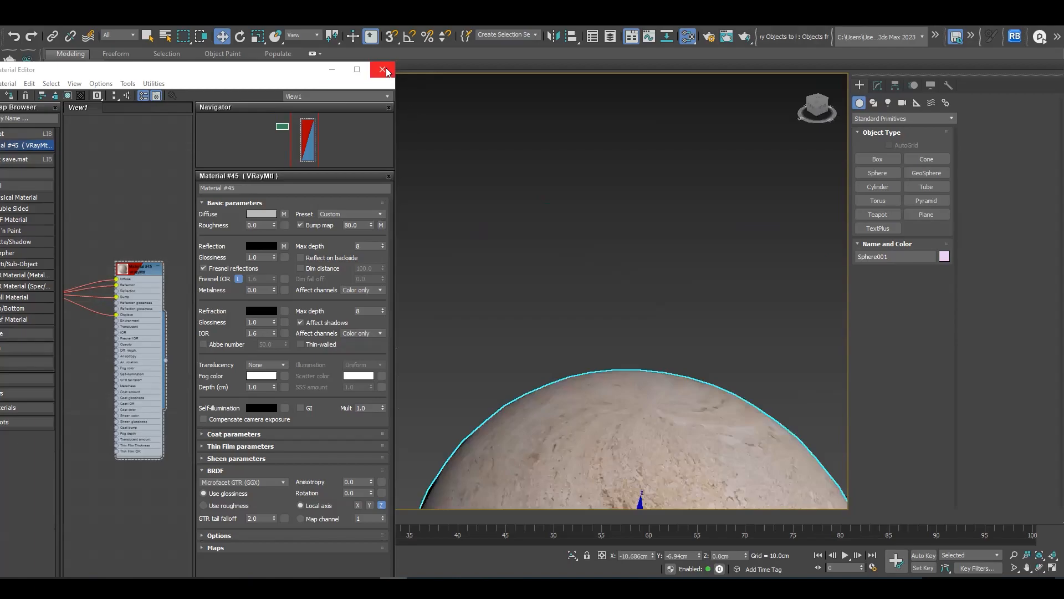
left_click(383, 70)
scroll(481, 181, "up", 1)
scroll(480, 180, "down", 3)
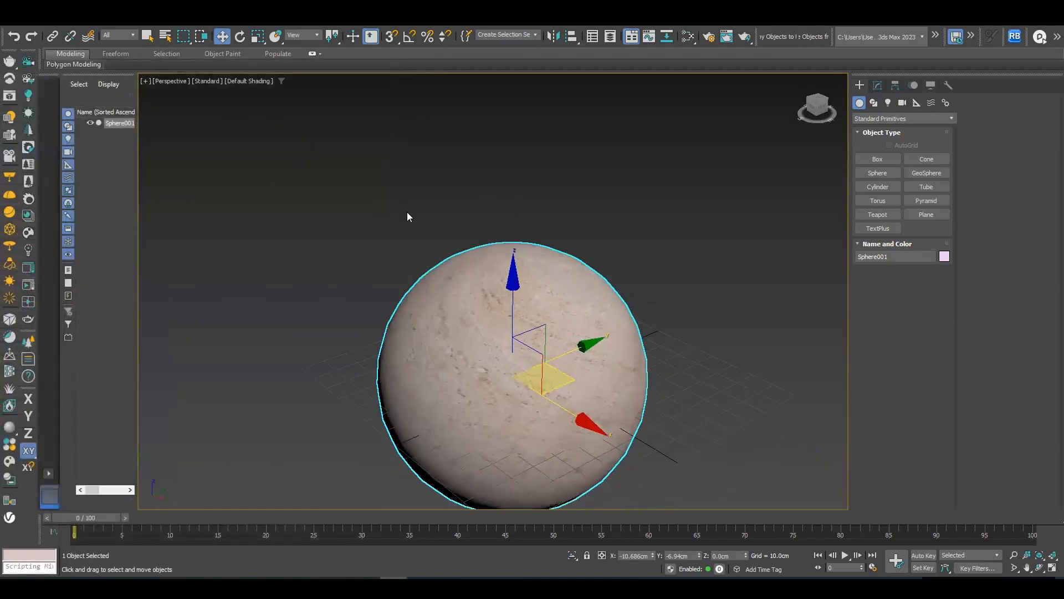
middle_click_drag(407, 212, 363, 207)
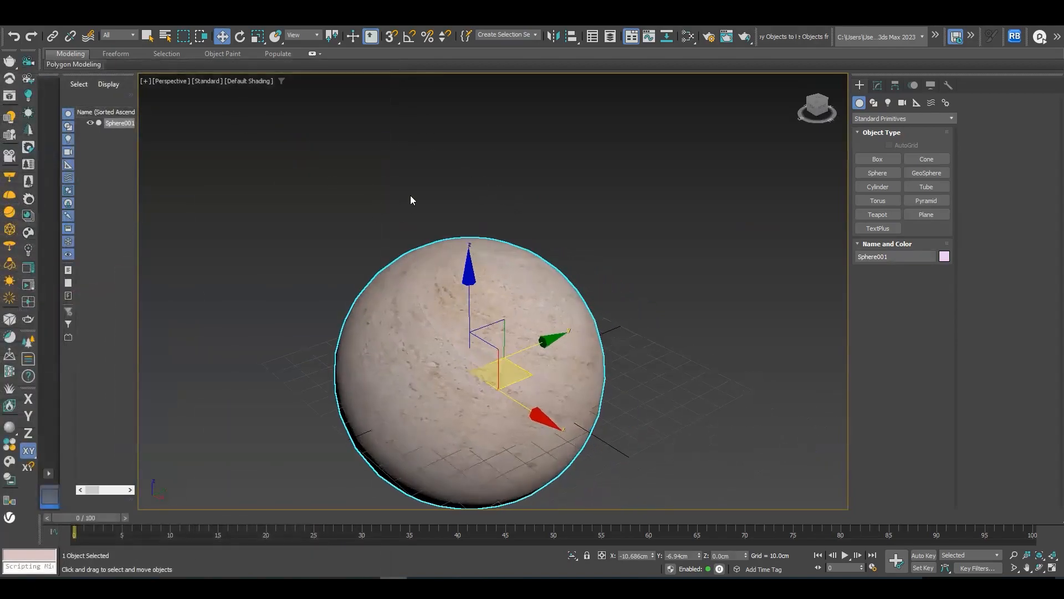
Reset the scene without saving the changes
left_click(14, 24)
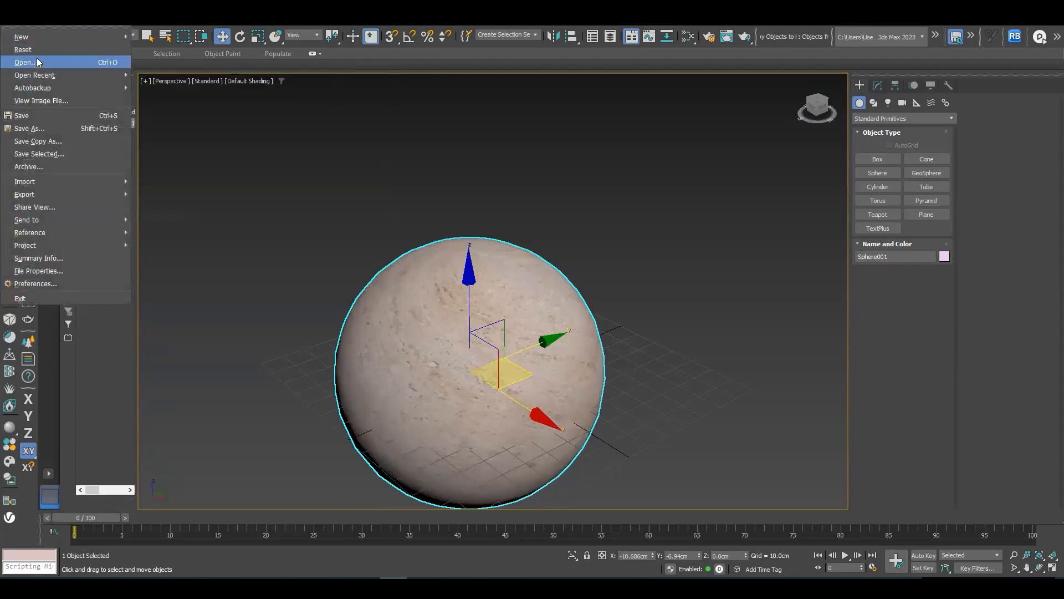
left_click(23, 50)
left_click(531, 311)
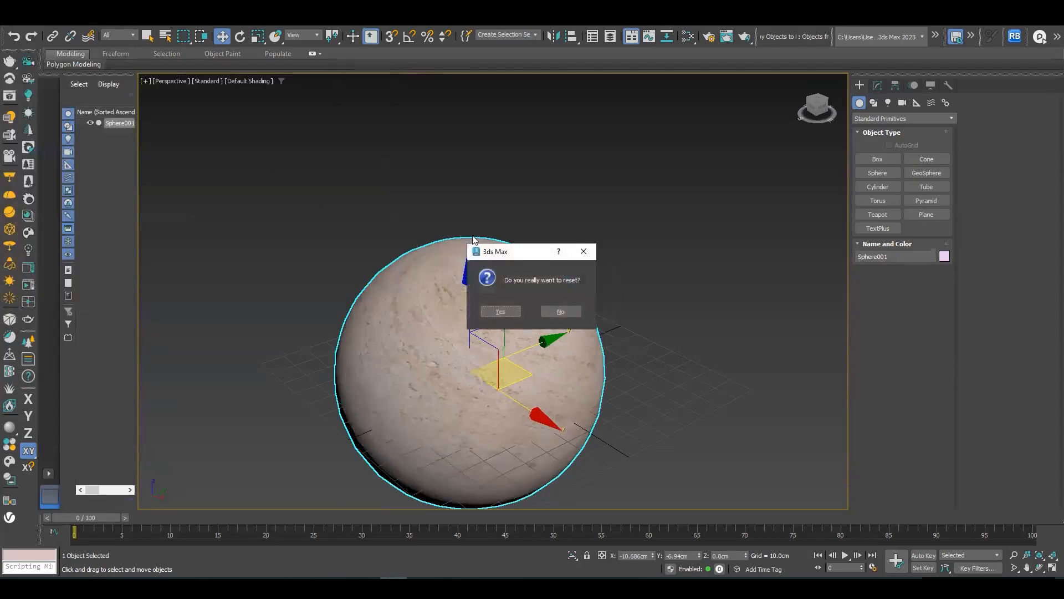
left_click(497, 313)
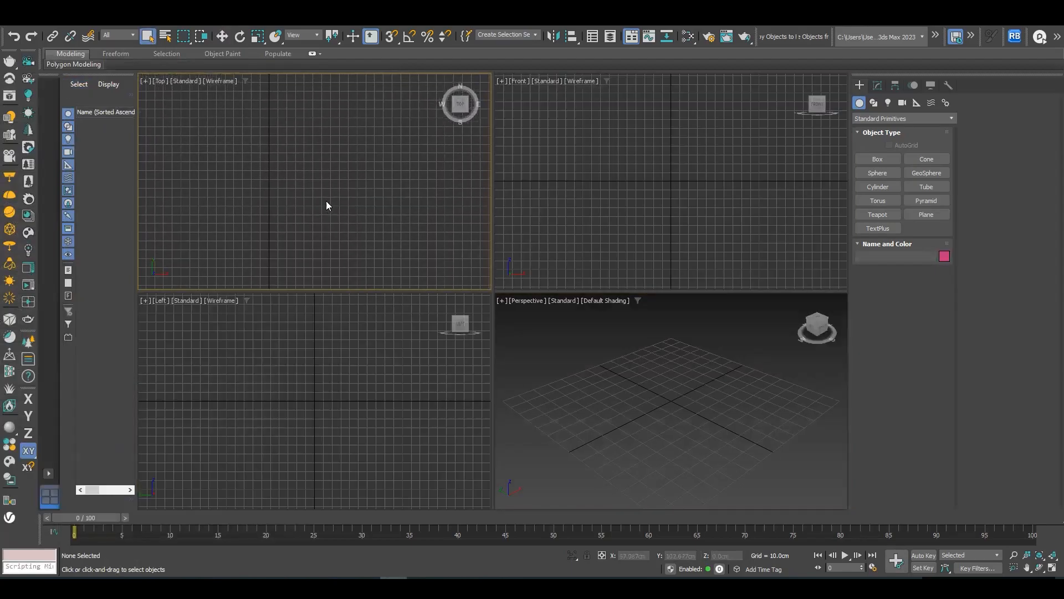
left_click(16, 27)
mouse_move(18, 76)
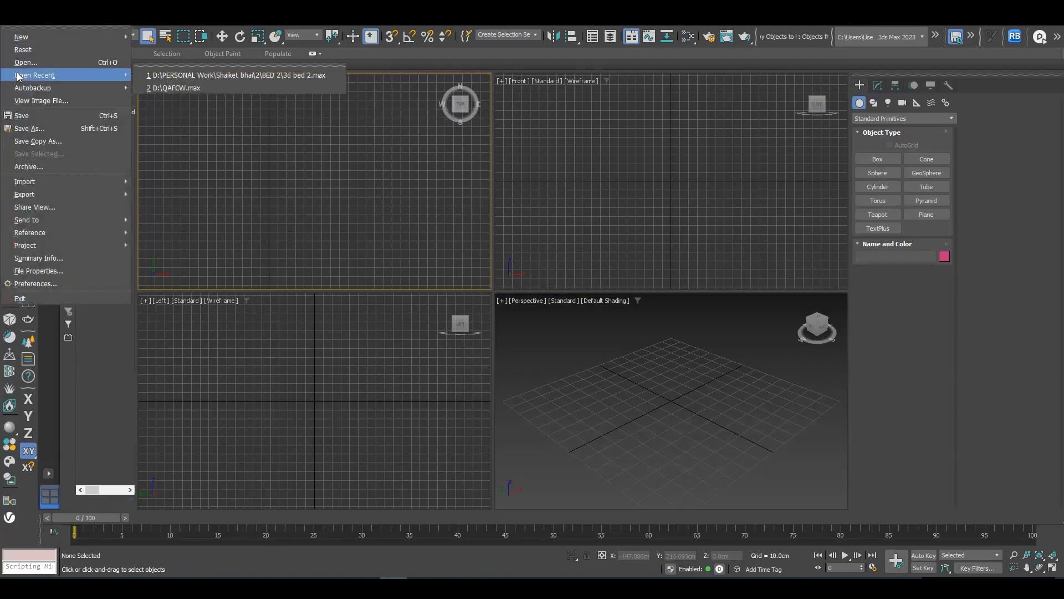
key("Escape")
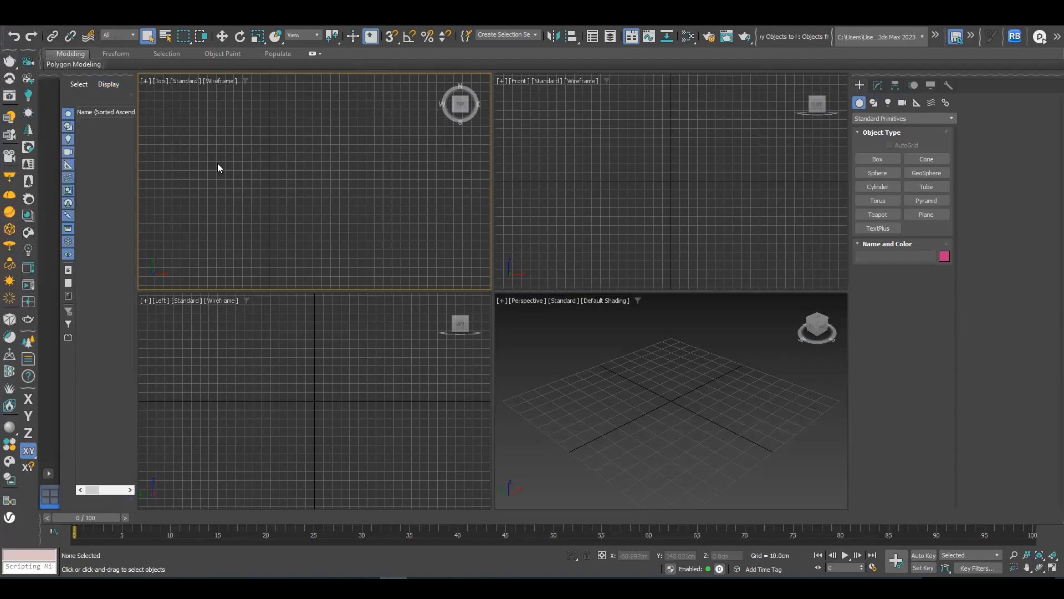
Open the material editor, move it clear of the Front and Perspective viewports, and expand the wood mat save.mat library
key("m")
left_click_drag(195, 75, 417, 91)
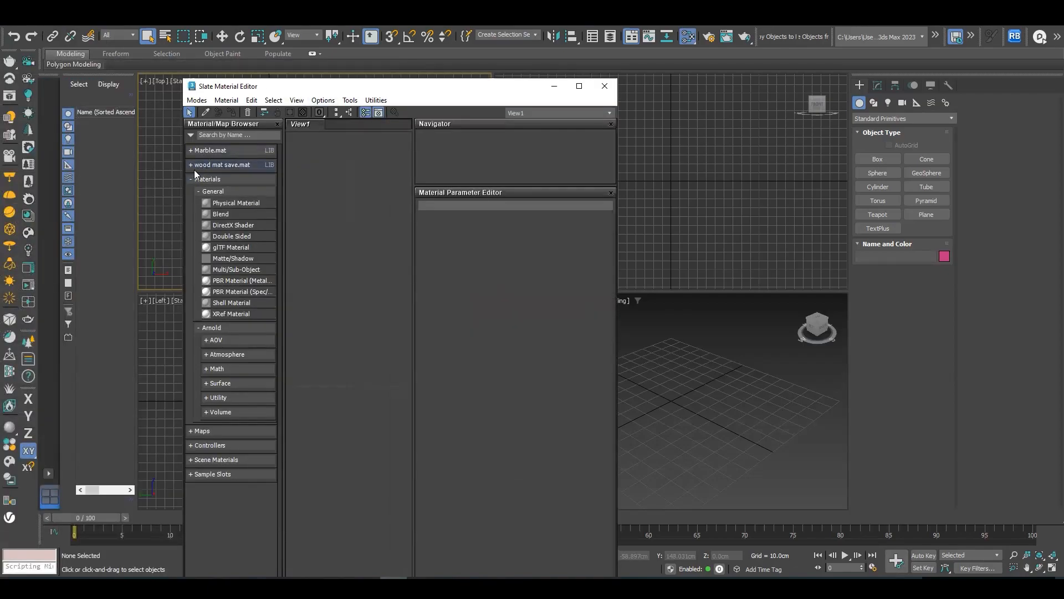
left_click_drag(366, 90, 243, 99)
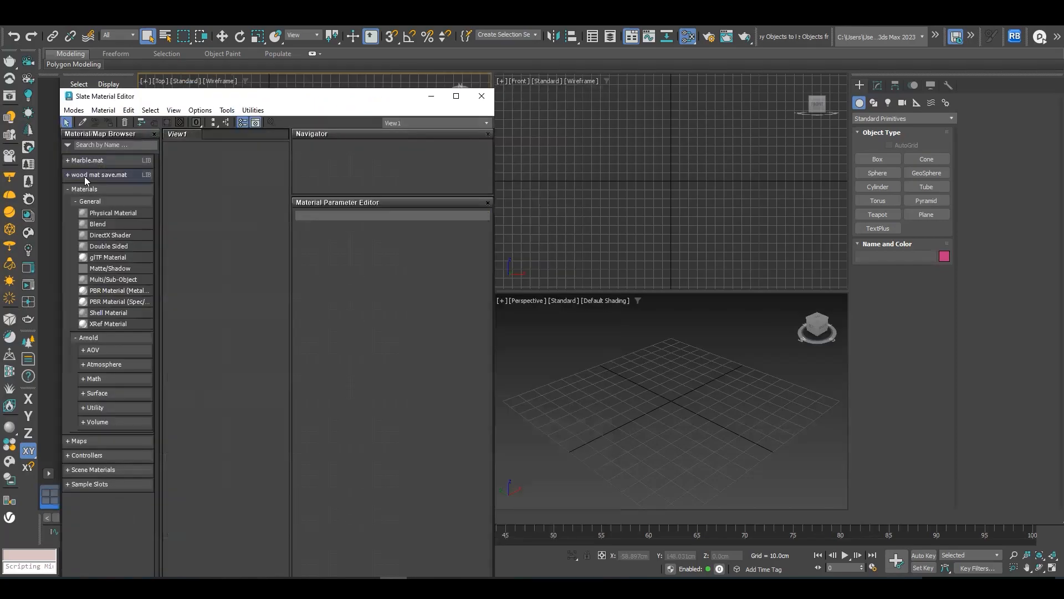
left_click(67, 174)
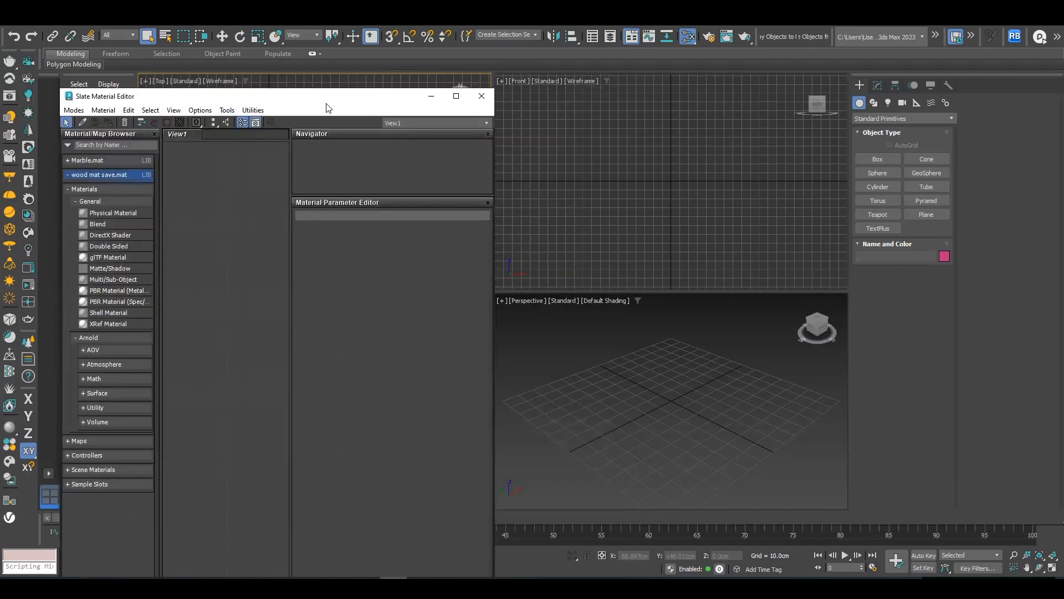
left_click_drag(327, 104, 276, 100)
Set the renderer to Corona in Render Setup and close the dialog
key("F10")
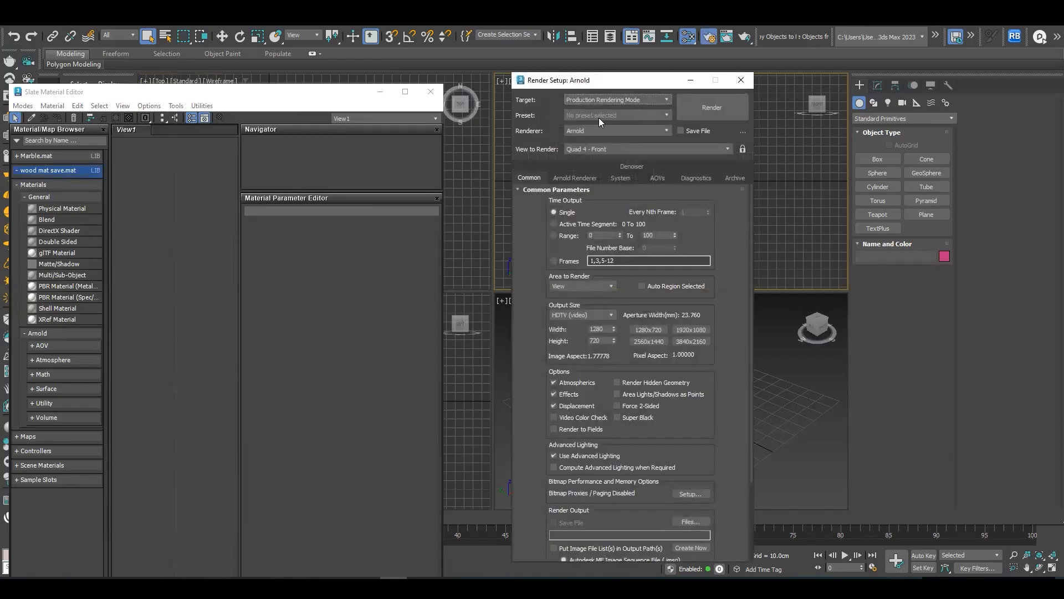
left_click(590, 129)
left_click(583, 184)
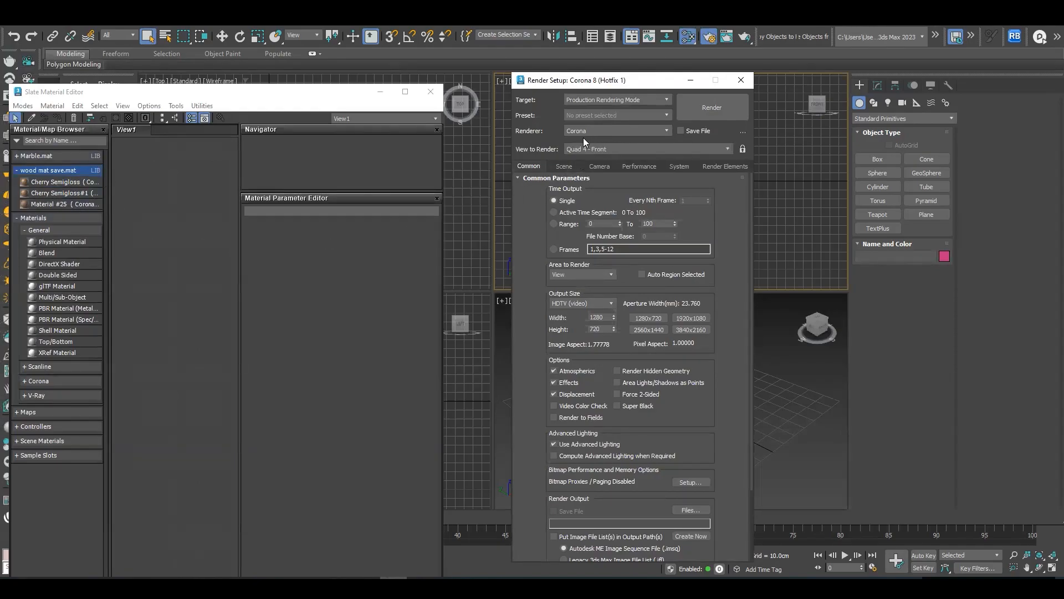
left_click(600, 132)
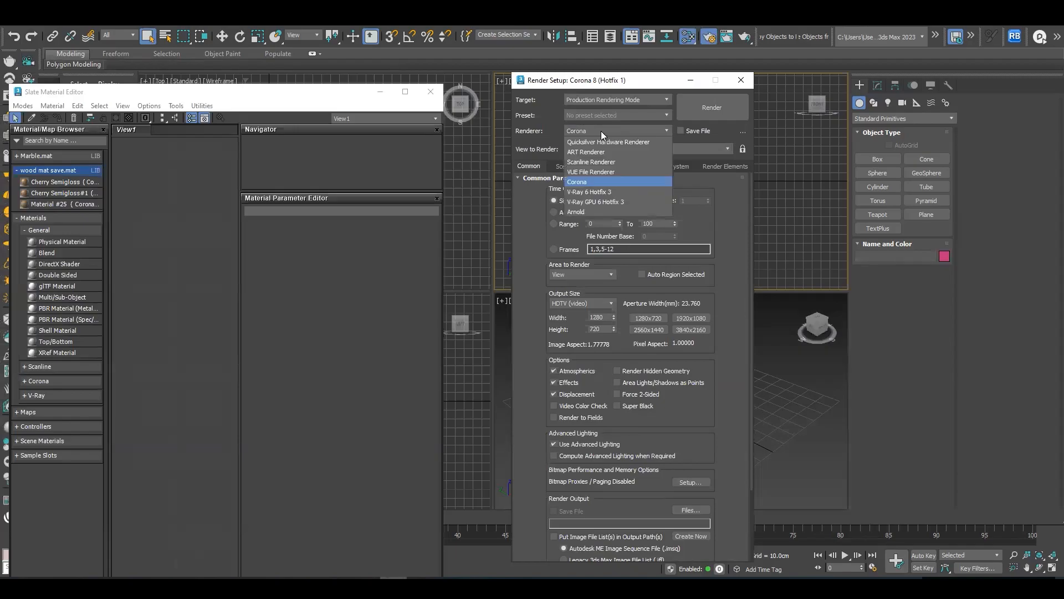
left_click(582, 185)
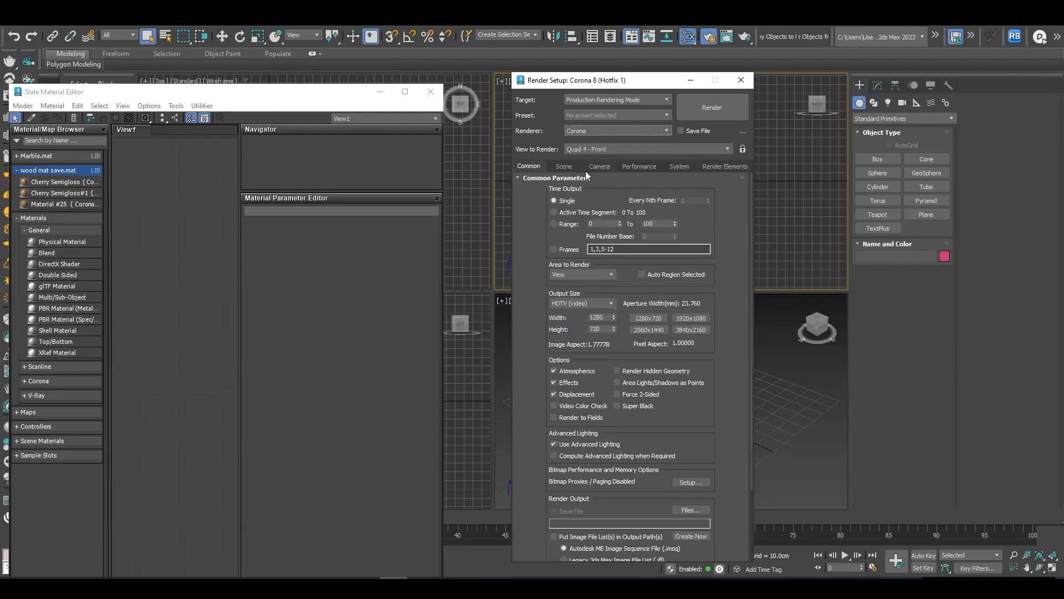
left_click(599, 128)
left_click(596, 131)
left_click(740, 80)
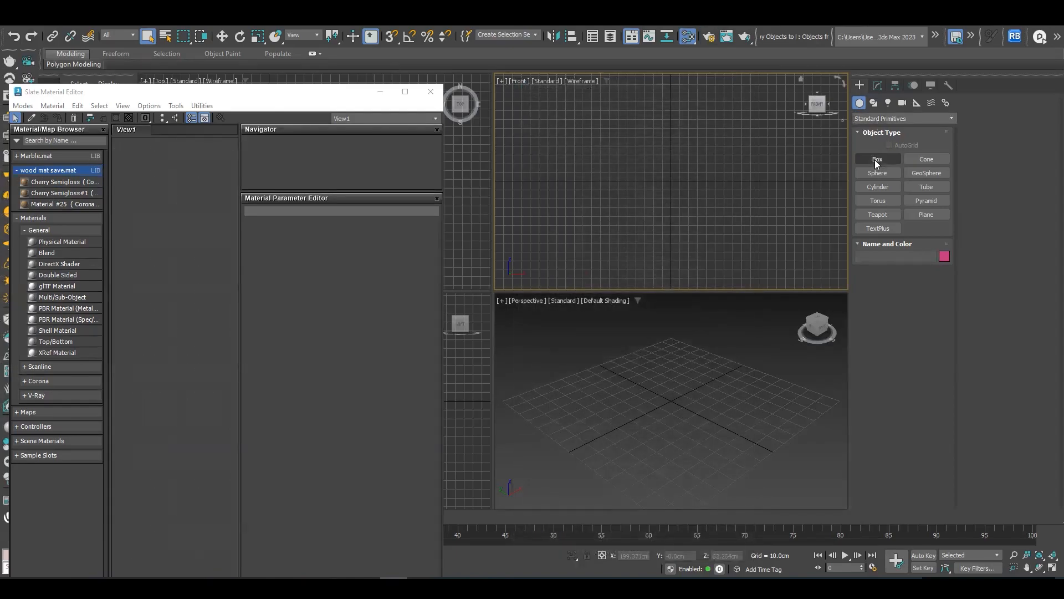
Create a box about 62 cm long, 58 cm wide and 86 cm high in the Perspective viewport
left_click(877, 160)
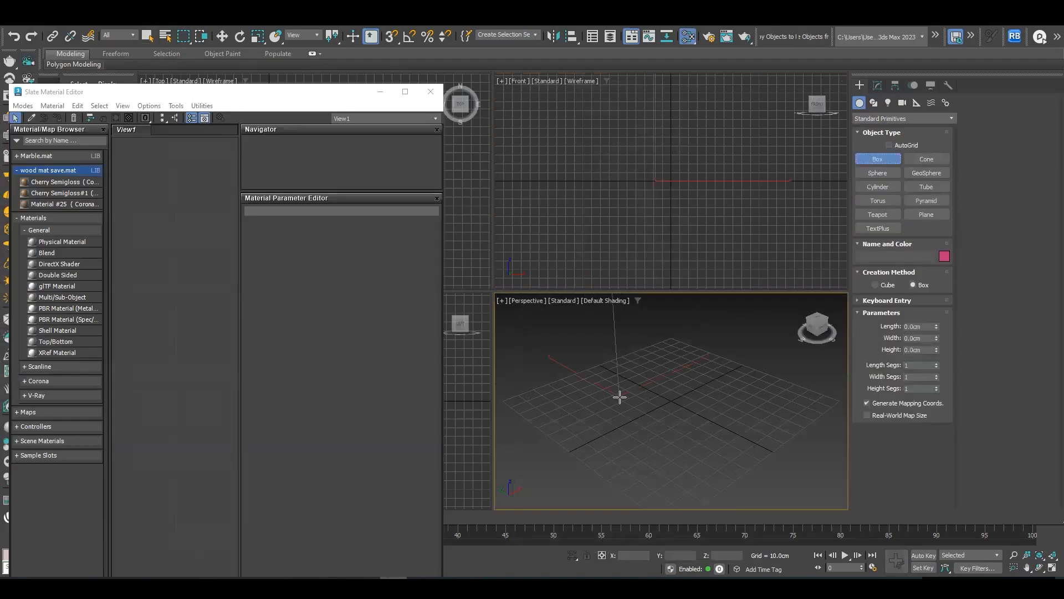
left_click_drag(619, 396, 606, 494)
left_click(610, 349)
mouse_move(643, 410)
middle_mouse_down()
mouse_move(644, 435)
mouse_move(634, 426)
middle_mouse_up()
scroll(647, 436, "down", 2)
key("w")
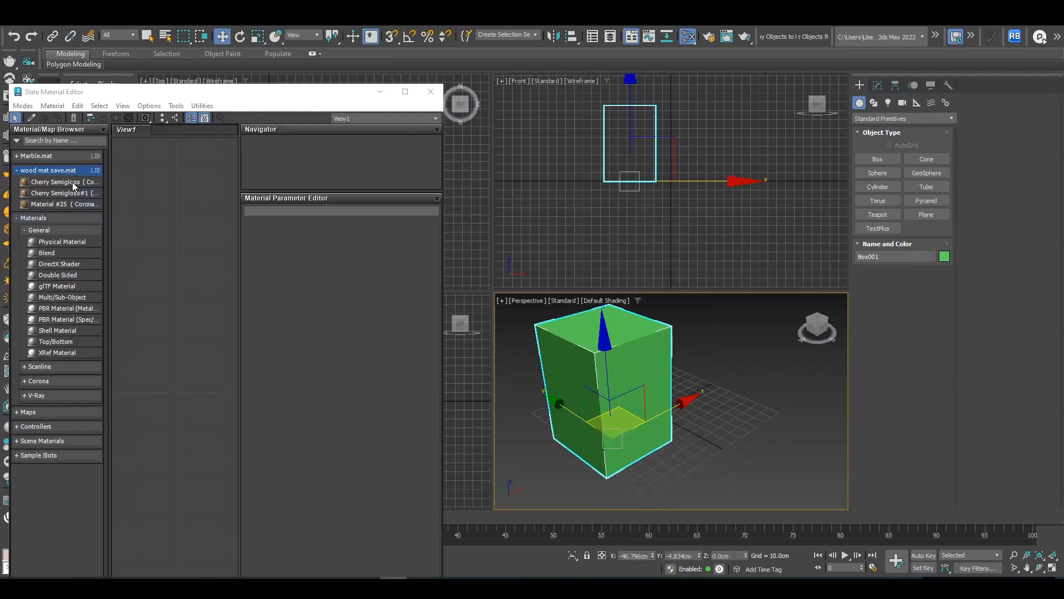
Load the Cherry Semigloss material from the wood mat save.mat library into the active view and assign it to the box
left_click_drag(63, 181, 185, 282)
double_click(199, 312)
middle_click_drag(200, 311, 201, 272)
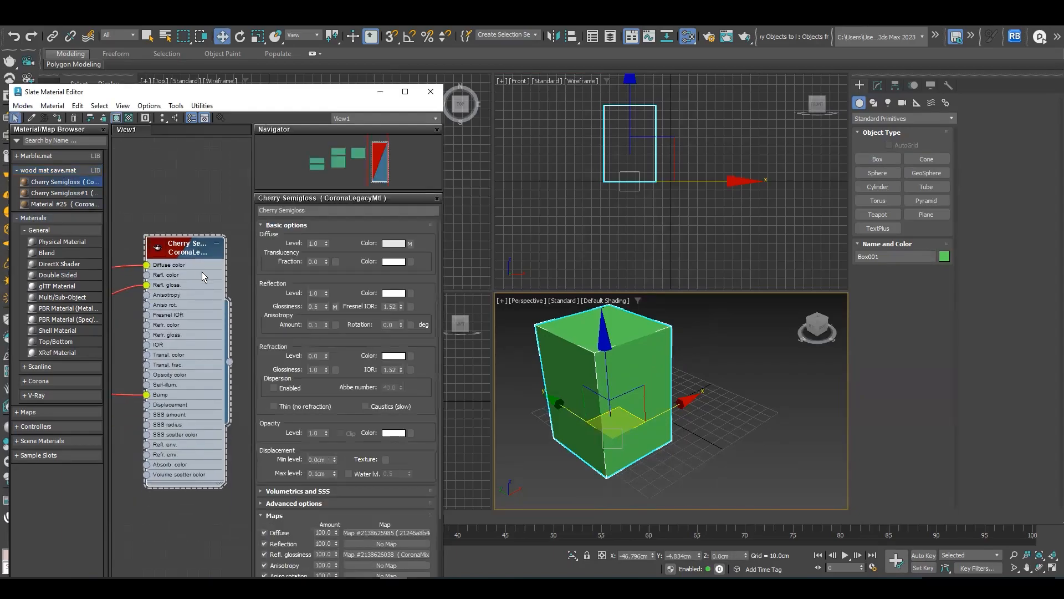
scroll(203, 273, "down", 3)
left_click_drag(222, 330, 568, 431)
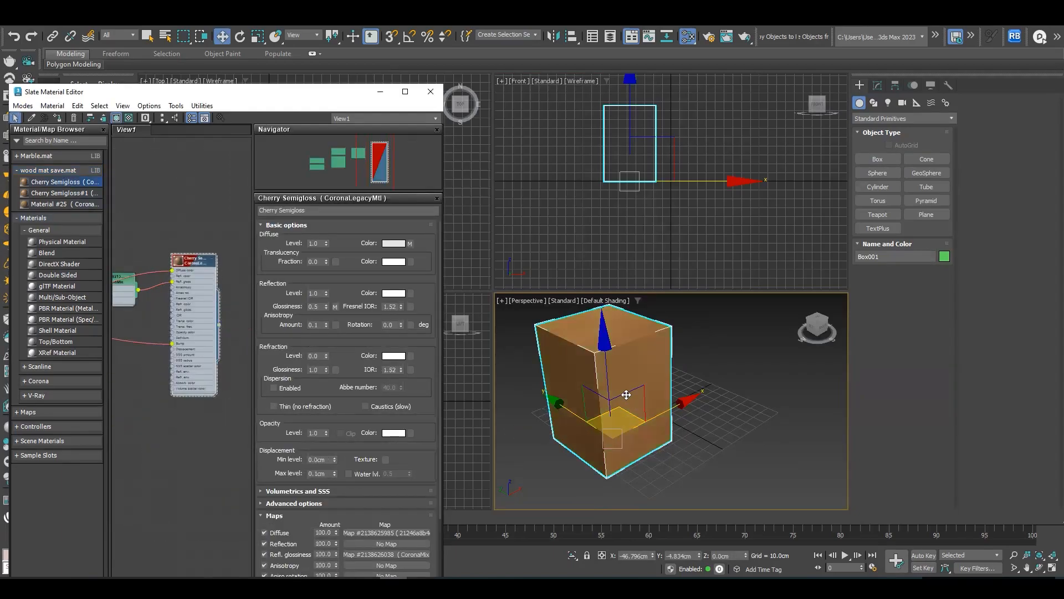
scroll(610, 387, "up", 5)
middle_click_drag(618, 371, 635, 413, "alt")
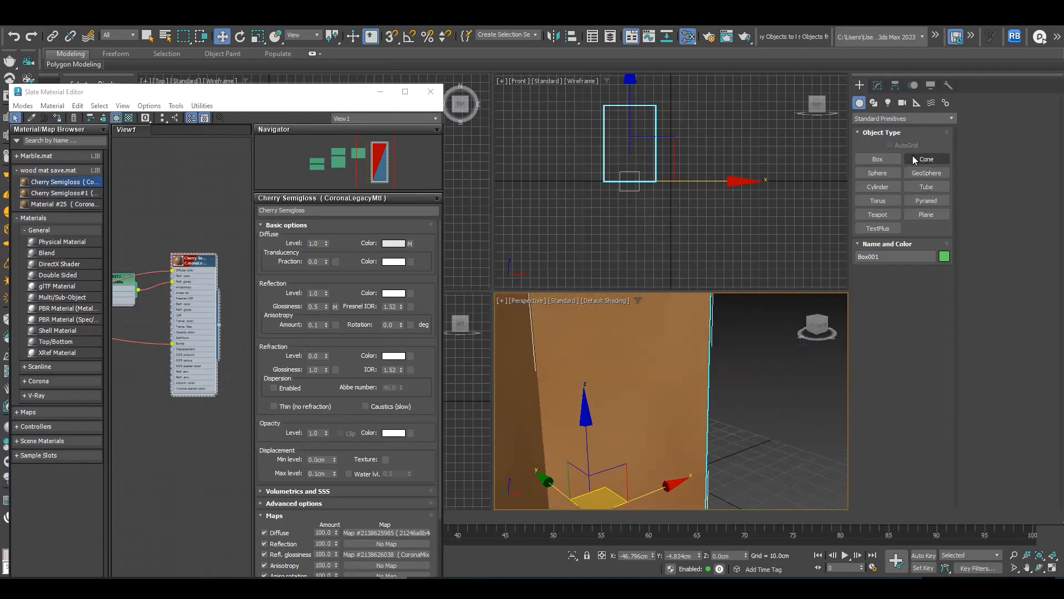
Add a UVW Map modifier to the box with Box mapping and Real-World Map Size enabled
left_click(878, 86)
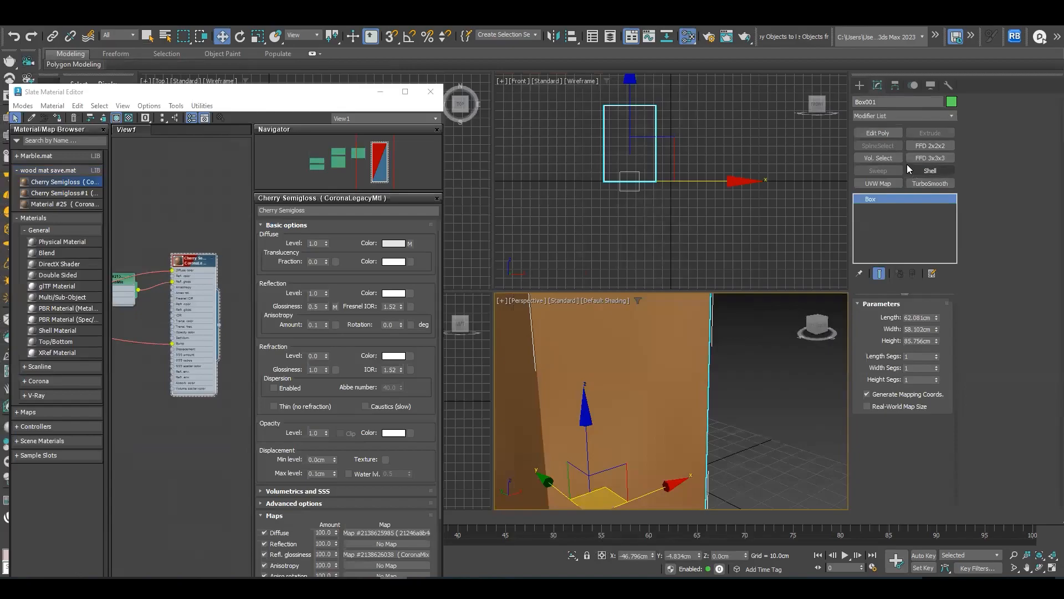
left_click(878, 184)
left_click(889, 366)
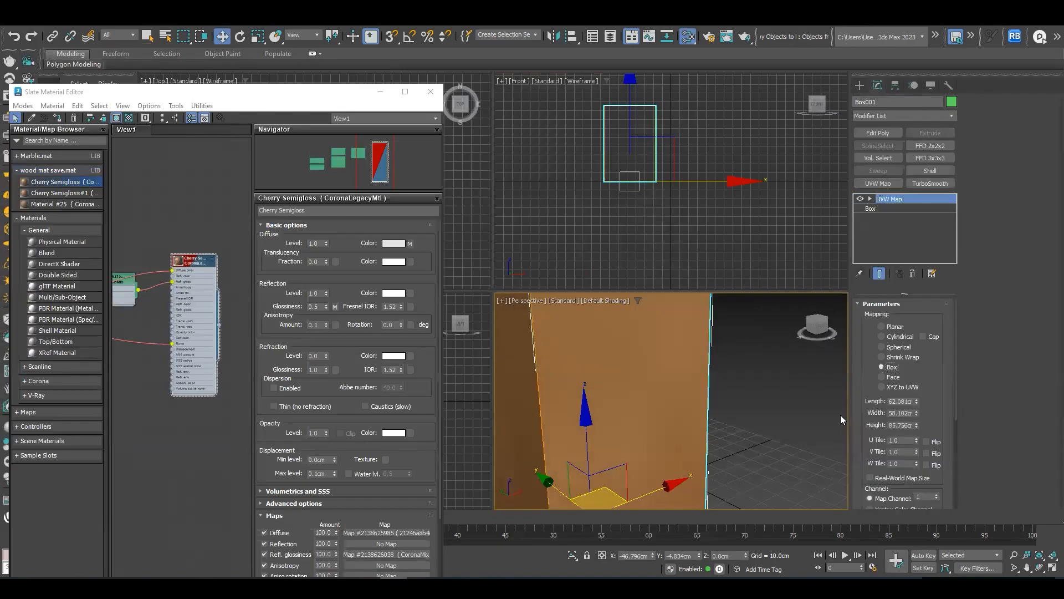
left_click(868, 478)
scroll(675, 408, "down", 8)
scroll(675, 408, "up", 3)
middle_click_drag(675, 408, 614, 385, "alt")
scroll(614, 385, "down", 3)
Enlarge the material editor and examine the Cherry Semigloss node network
left_click(247, 102)
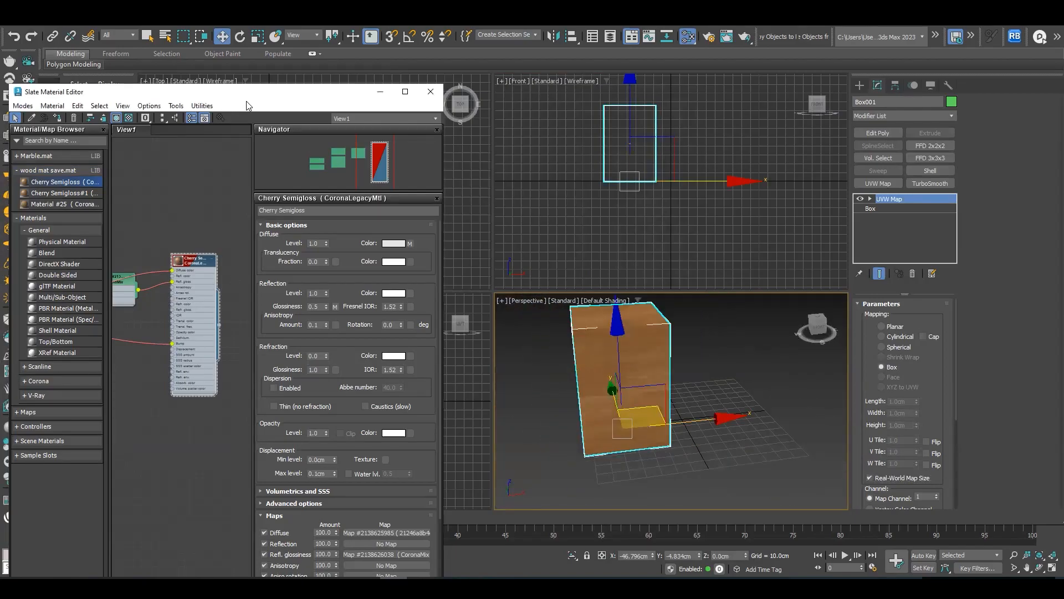
left_click_drag(272, 94, 524, 77)
scroll(428, 252, "down", 4)
middle_click_drag(424, 239, 463, 271)
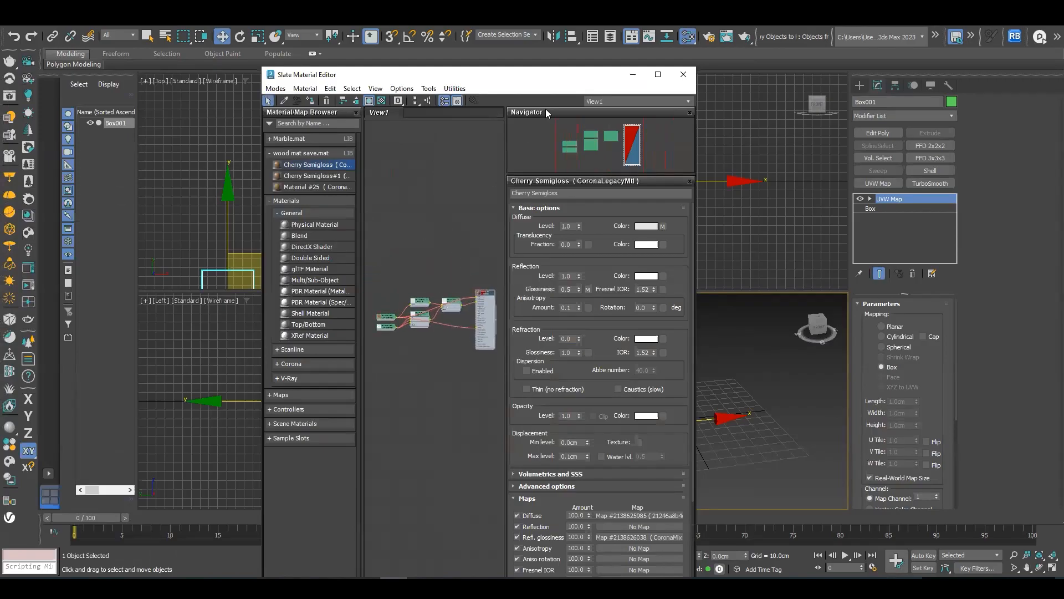
left_click(654, 76)
scroll(287, 264, "up", 5)
middle_click_drag(429, 335, 475, 351)
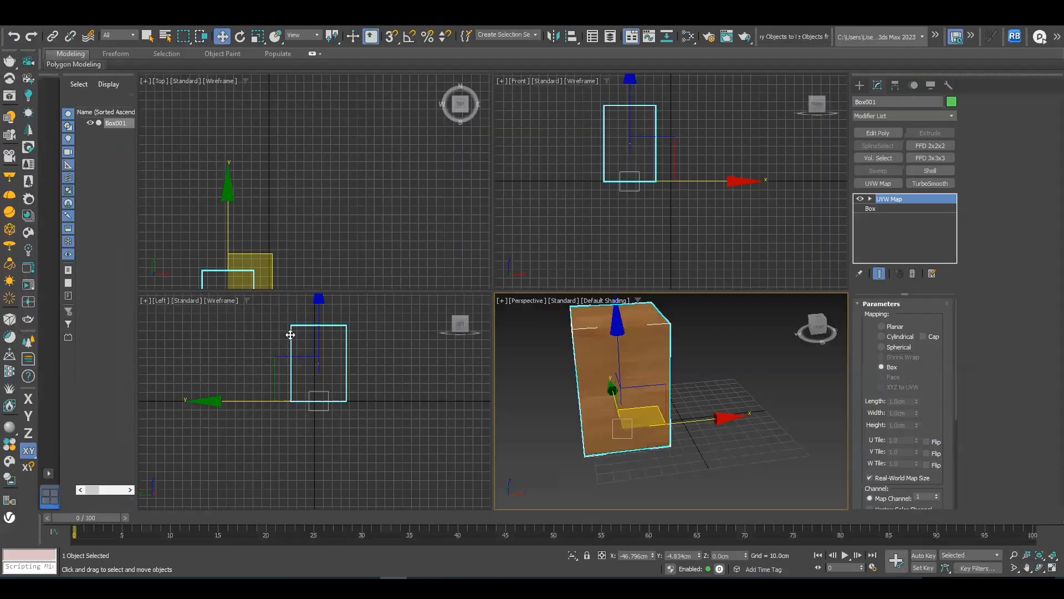
Undock the toolbar holding the Copy Objects to File command and dock it back in its original place
mouse_move(284, 329)
middle_mouse_down()
mouse_move(340, 395)
mouse_move(308, 367)
mouse_move(399, 362)
middle_mouse_up()
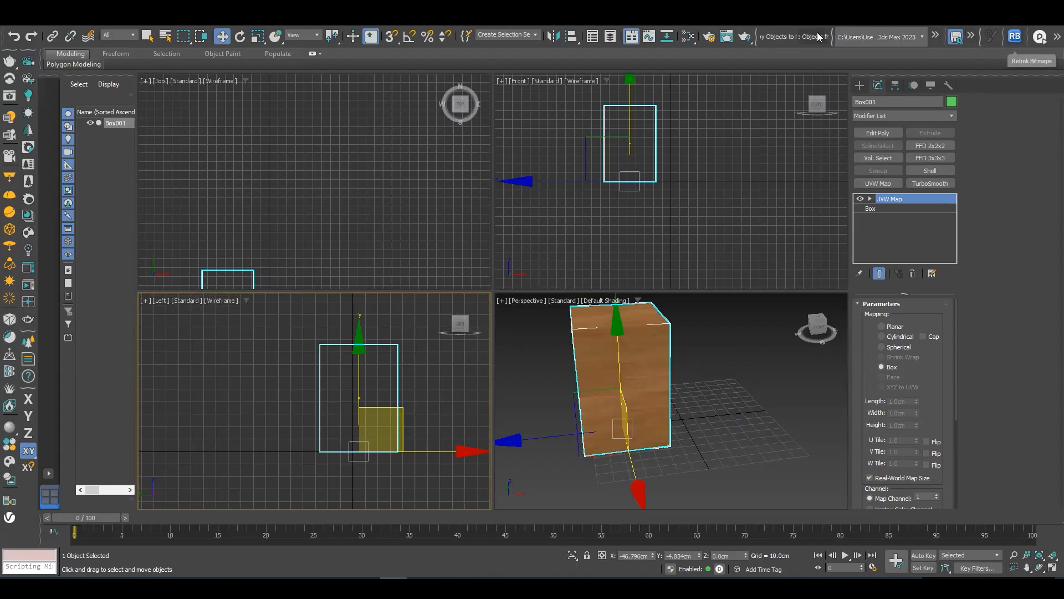
left_click_drag(758, 38, 316, 181)
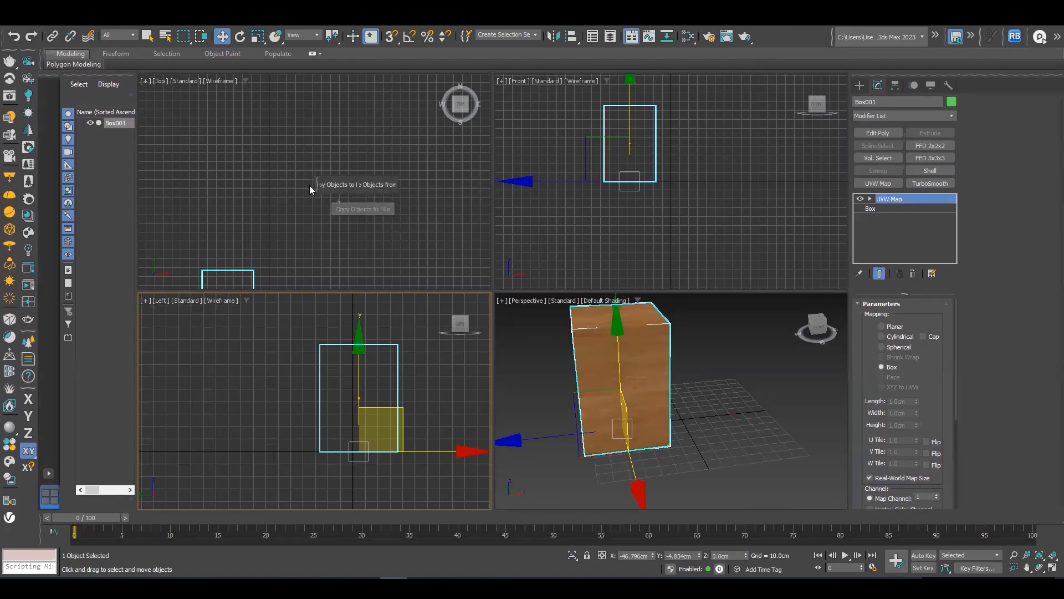
left_click_drag(316, 183, 812, 43)
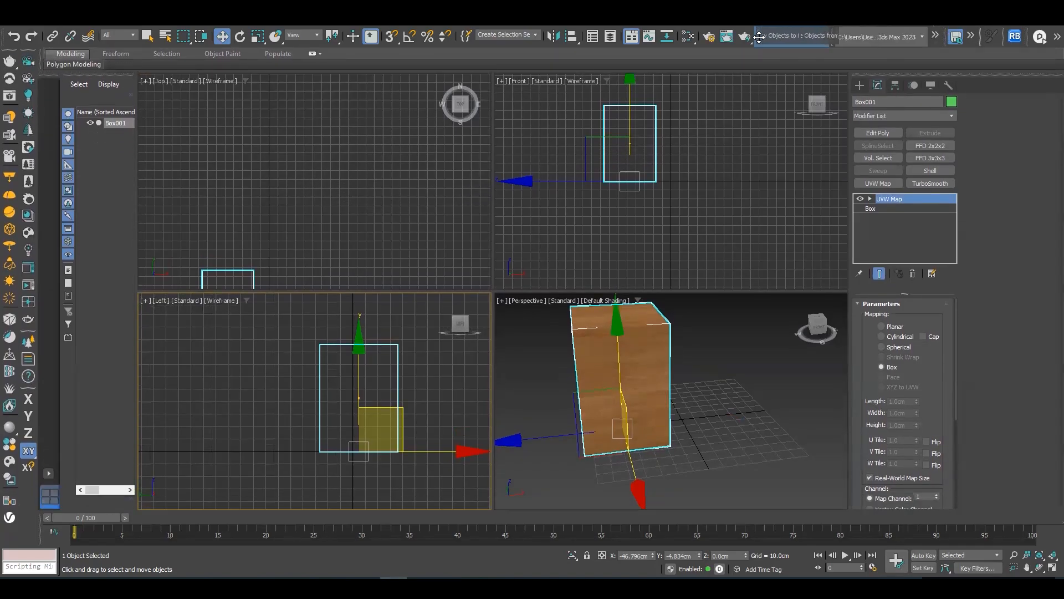
scroll(632, 391, "up", 5)
scroll(632, 392, "down", 5)
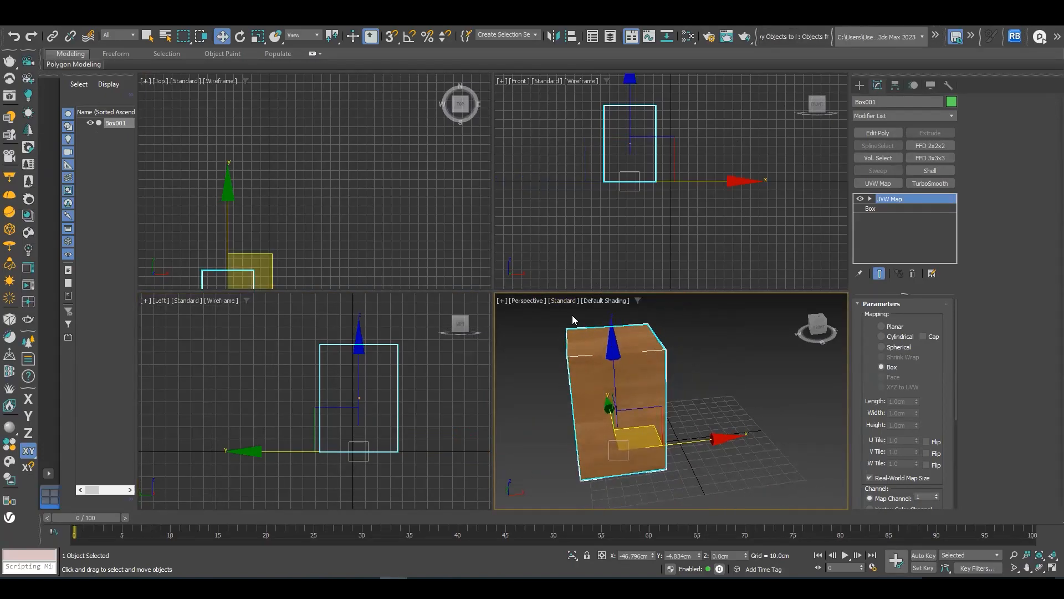
Copy the selected wood-textured box to the paste file with Copy Objects to File
left_click(763, 37)
right_click(778, 36)
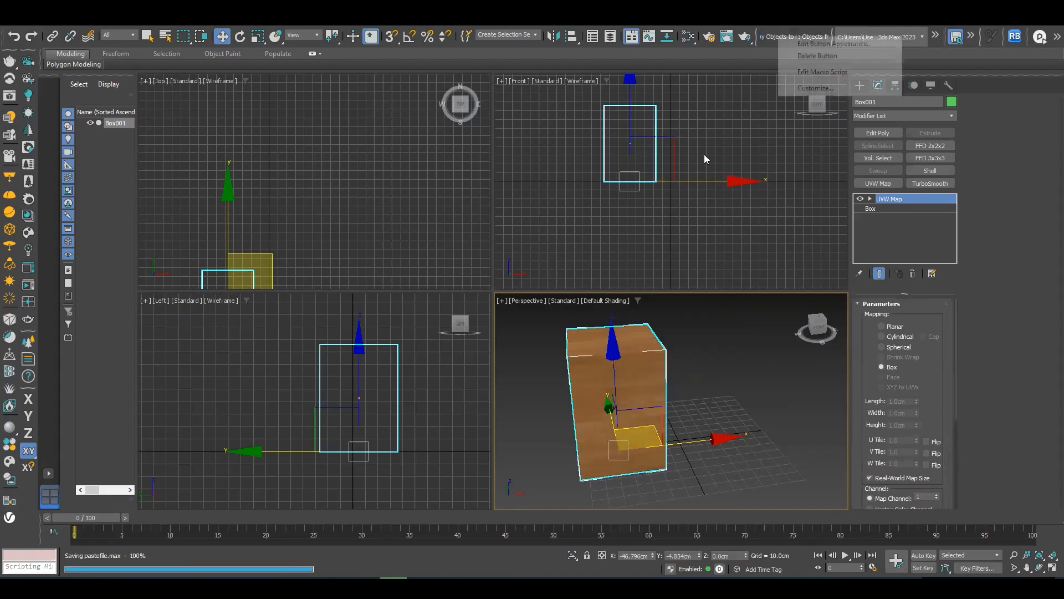
key("F7")
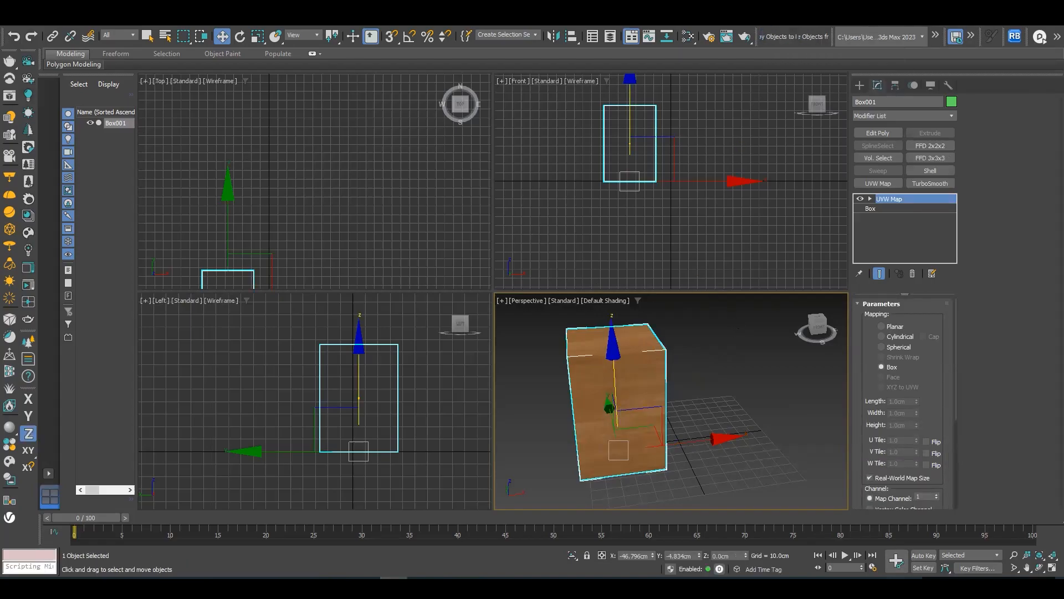
Reset the scene without saving the changes
left_click(10, 20)
left_click(15, 51)
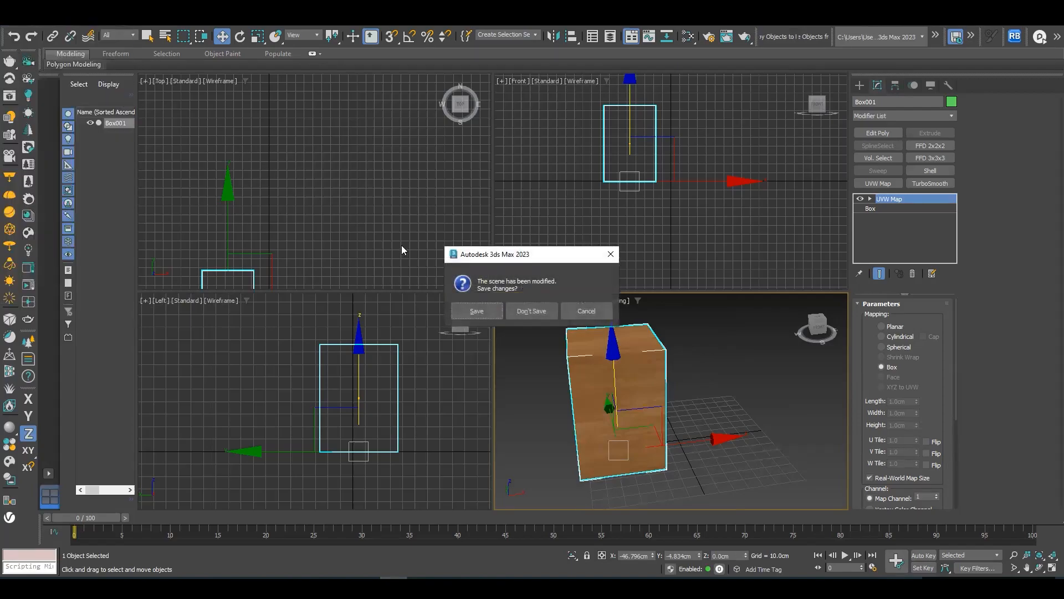
left_click(525, 313)
left_click(517, 315)
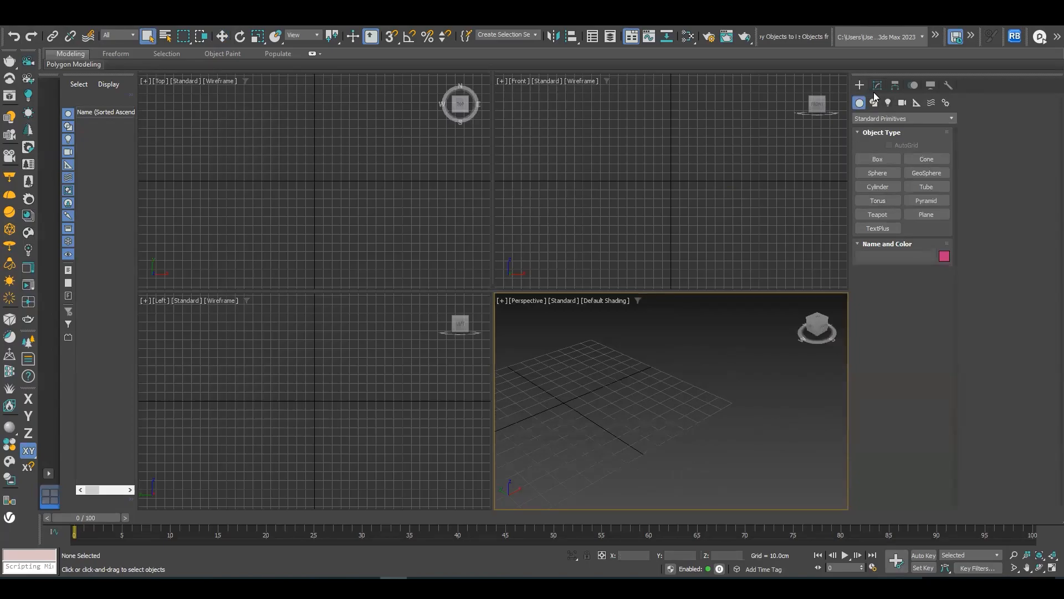
Paste the wood-textured box from the file into the empty scene and maximize the perspective view on it
left_click(810, 39)
middle_click_drag(602, 391, 533, 334)
scroll(705, 411, "down", 1)
key("alt+w")
key("w")
key("z")
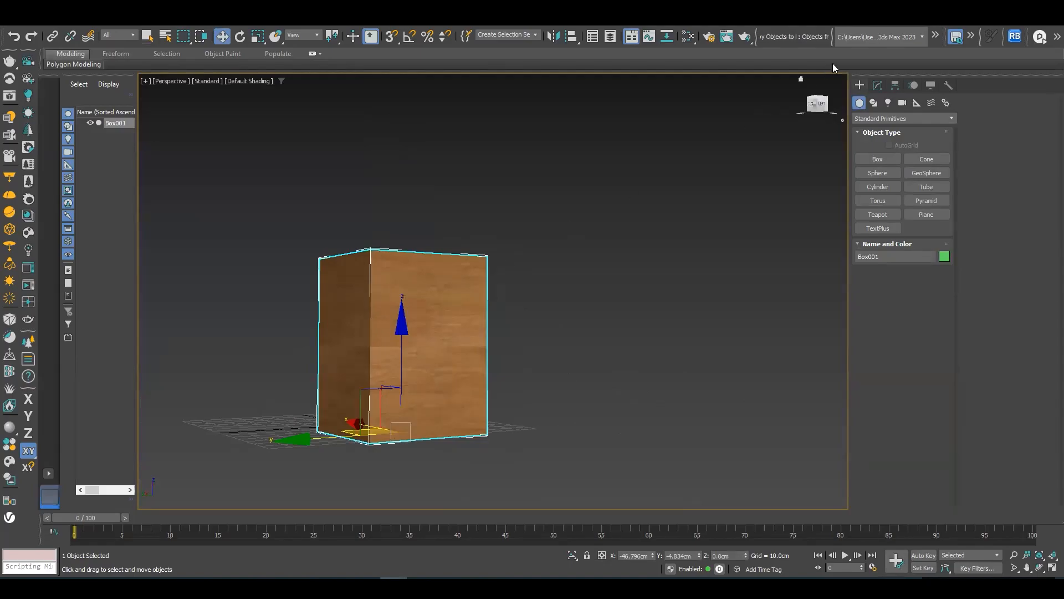
Paste the box from the file again, auto-renaming both the duplicate object and its merged Cherry Semigloss material
left_click(805, 39)
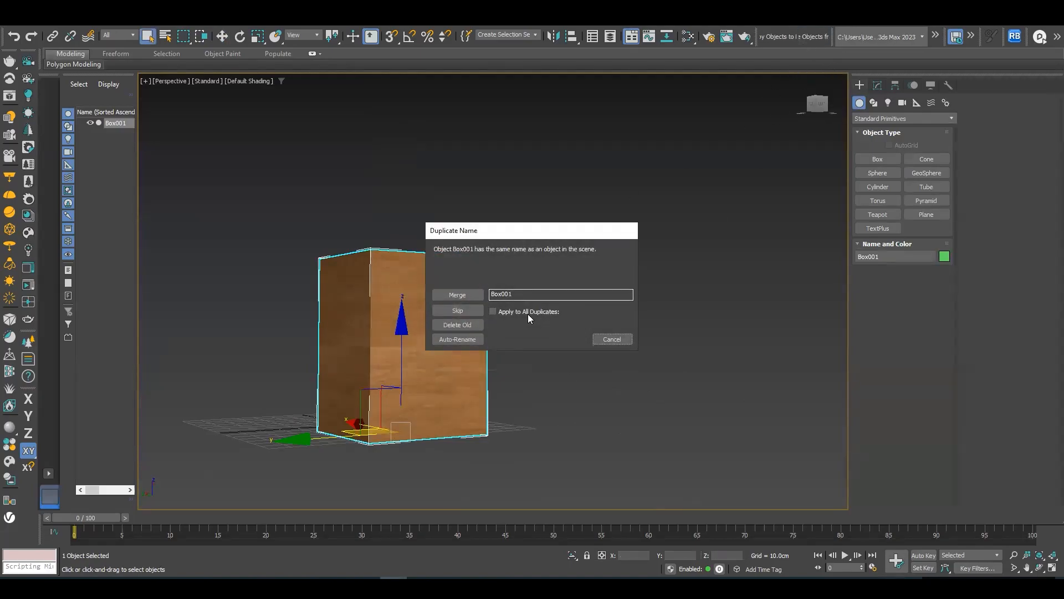
left_click(467, 338)
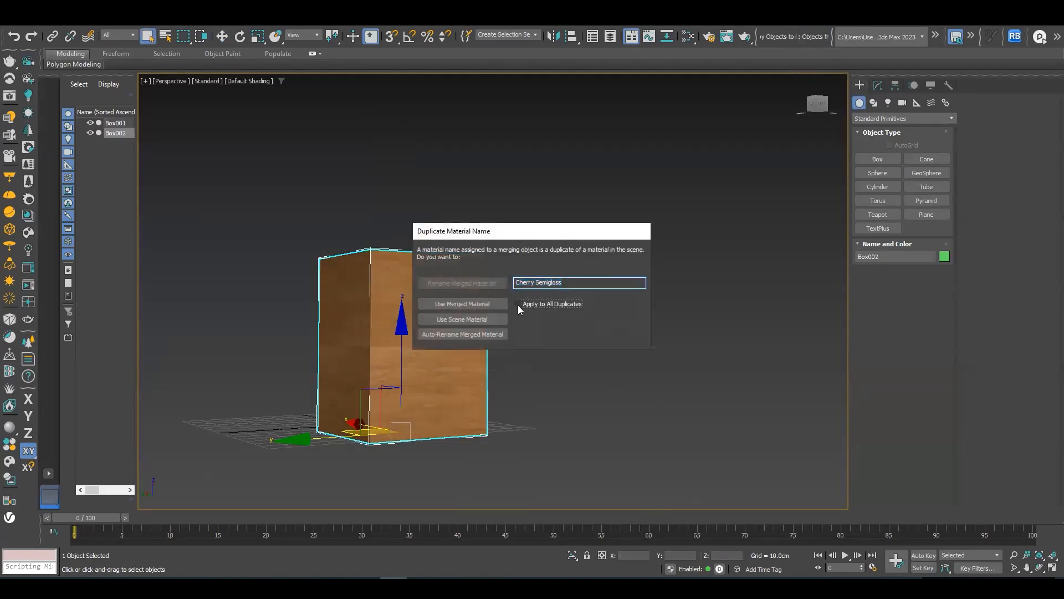
left_click(442, 334)
Move the two overlapping wood boxes apart along the Y axis to opposite sides of the grid
middle_click_drag(495, 333, 437, 384, "alt")
key("w")
left_click_drag(366, 356, 129, 317)
left_click(434, 338)
left_click_drag(386, 372, 617, 401)
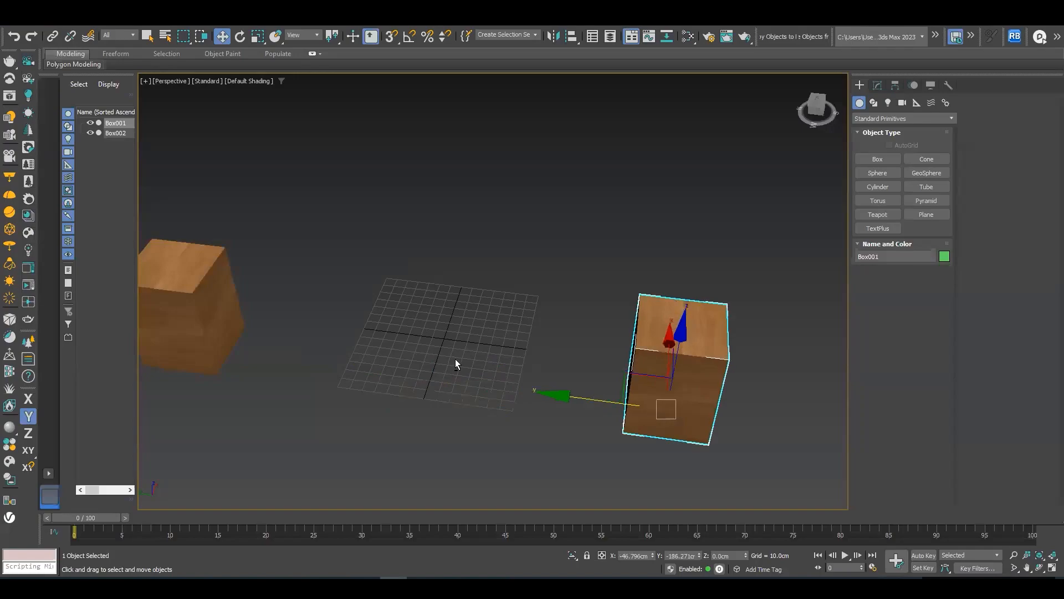
middle_click_drag(454, 358, 451, 361, "alt")
middle_click_drag(635, 230, 549, 214)
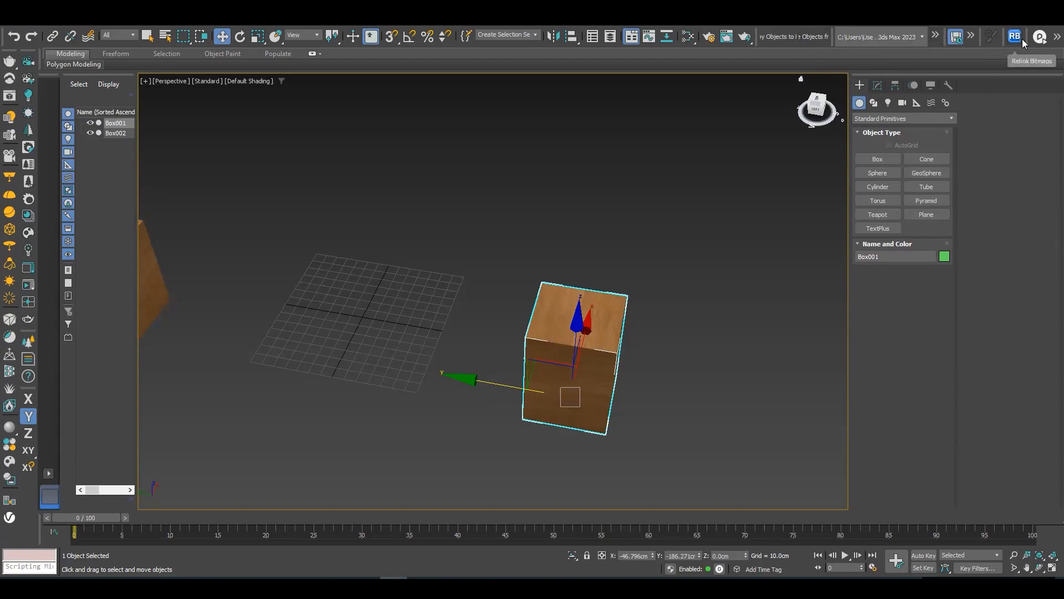
Shift the toolbar holding Relink Bitmaps to reveal more commands, and inspect the pasted boxes' texture and UVW Map modifier
left_click_drag(1026, 40, 832, 26)
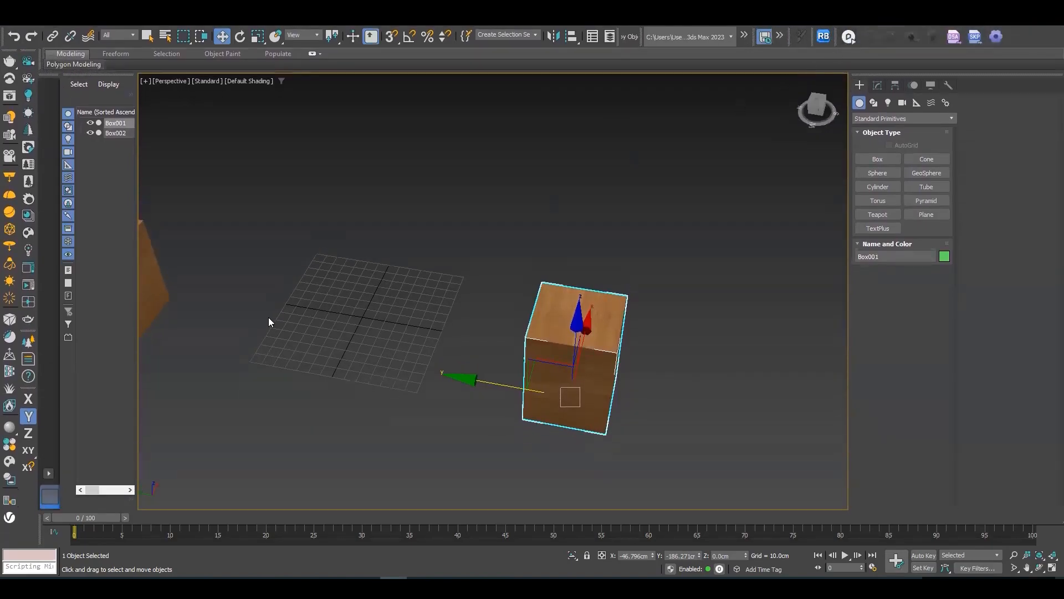
middle_click_drag(258, 359, 656, 344)
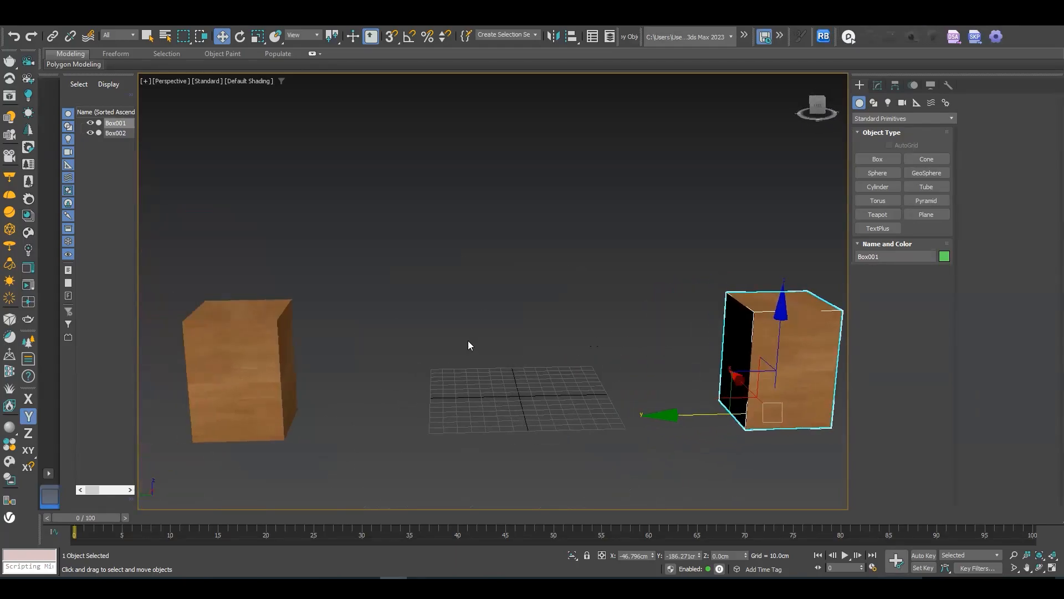
middle_click_drag(475, 343, 312, 312)
scroll(574, 318, "up", 4)
middle_click_drag(592, 319, 477, 318, "alt")
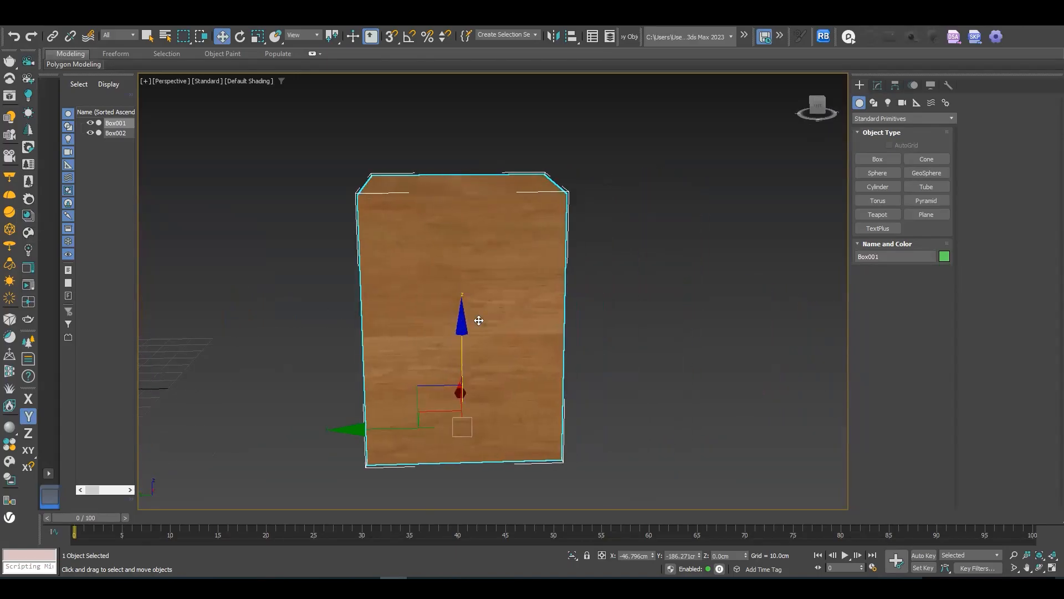
left_click(877, 85)
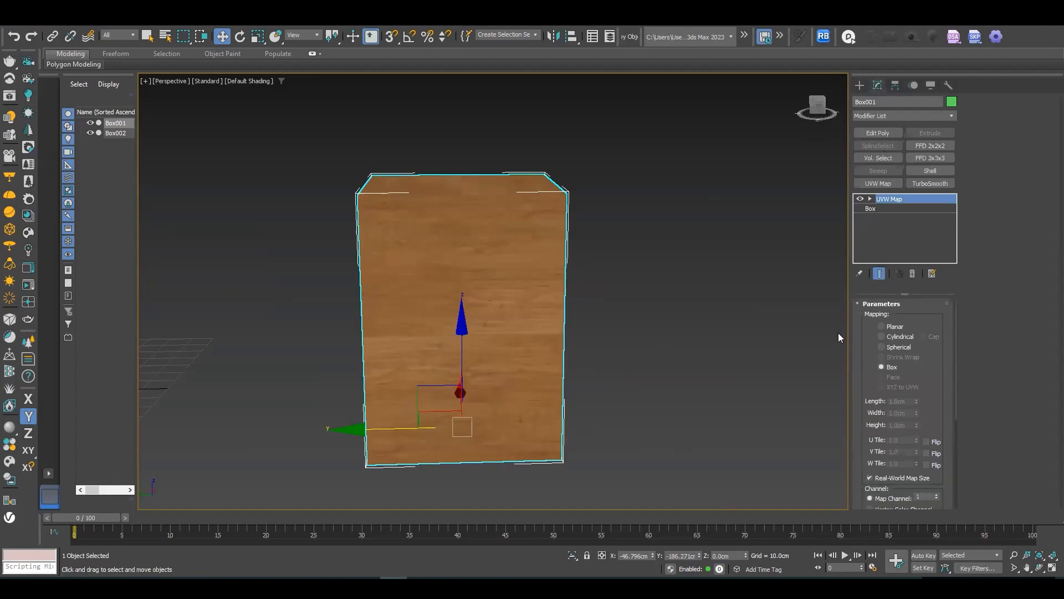
mouse_move(632, 352)
middle_mouse_down()
mouse_move(515, 328)
mouse_move(458, 331)
mouse_move(511, 311)
mouse_move(604, 311)
mouse_move(517, 334)
mouse_move(627, 340)
middle_mouse_up()
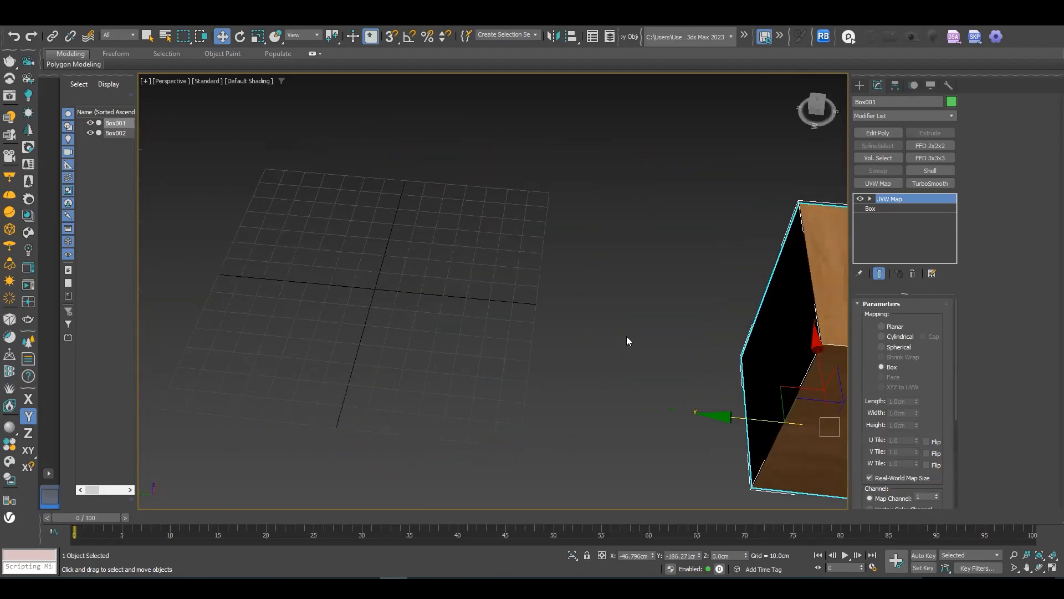
Draw a large ground plane about 2411 by 2018 cm beneath the two boxes
left_click(860, 85)
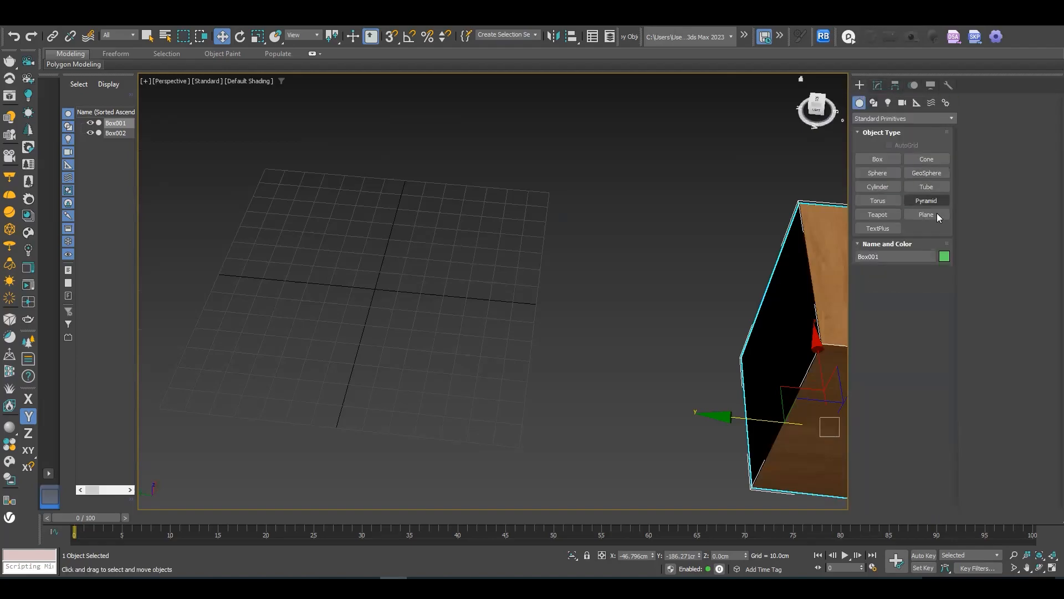
left_click(873, 102)
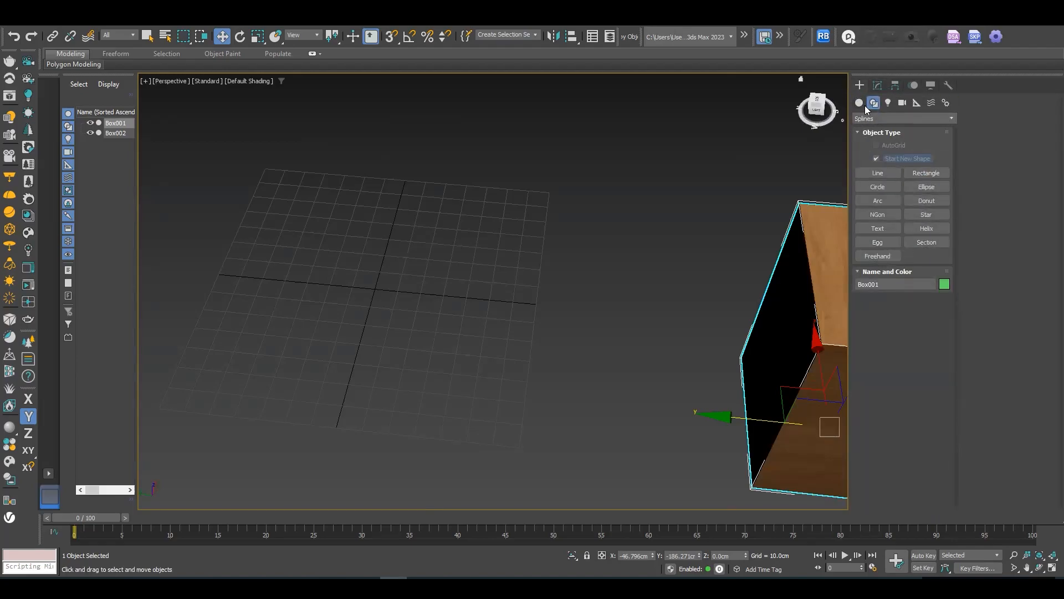
left_click(860, 103)
left_click(926, 214)
scroll(467, 179, "down", 10)
left_click_drag(275, 114, 777, 515)
middle_click_drag(610, 356, 281, 278)
key("w")
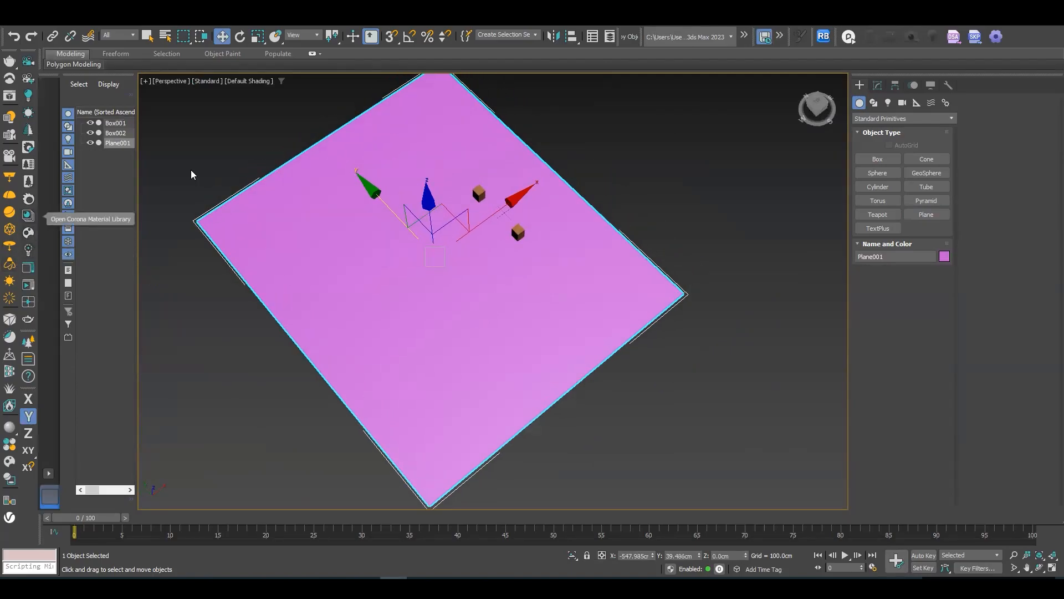
Change the renderer from Arnold to Corona in the render setup
key("F10")
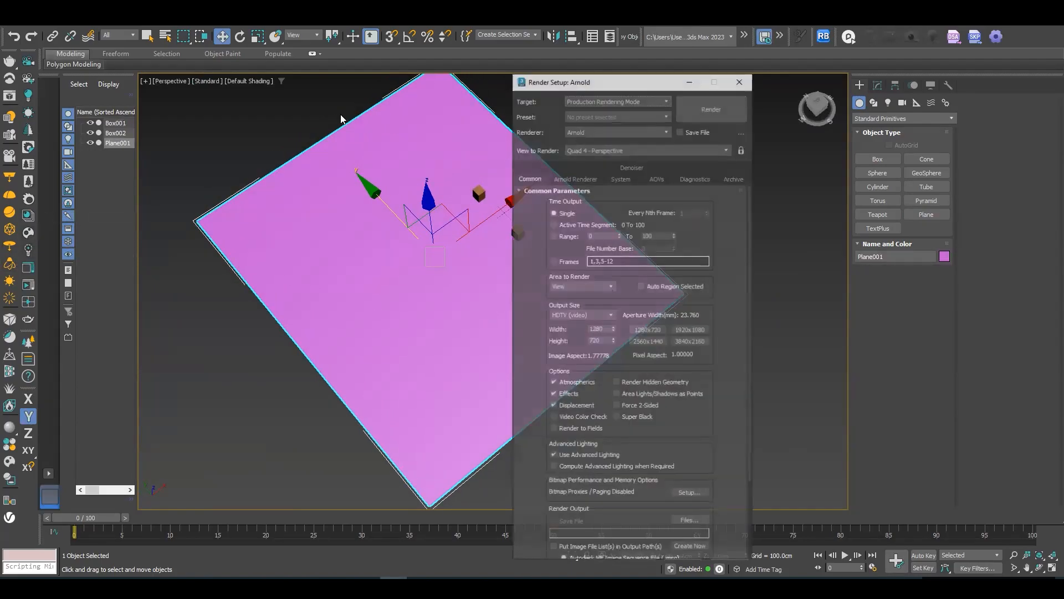
left_click(584, 130)
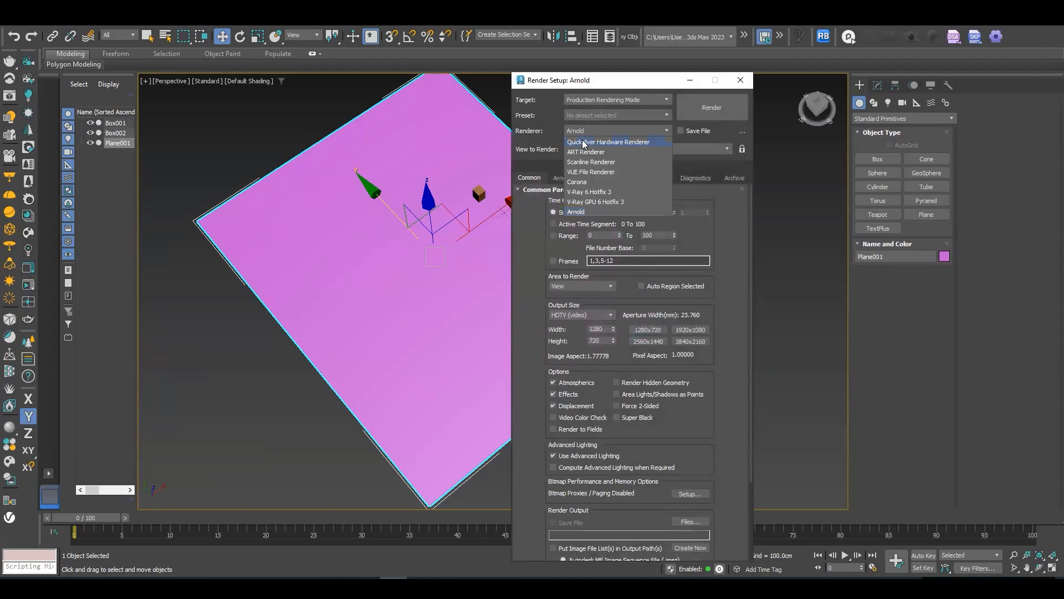
left_click(589, 182)
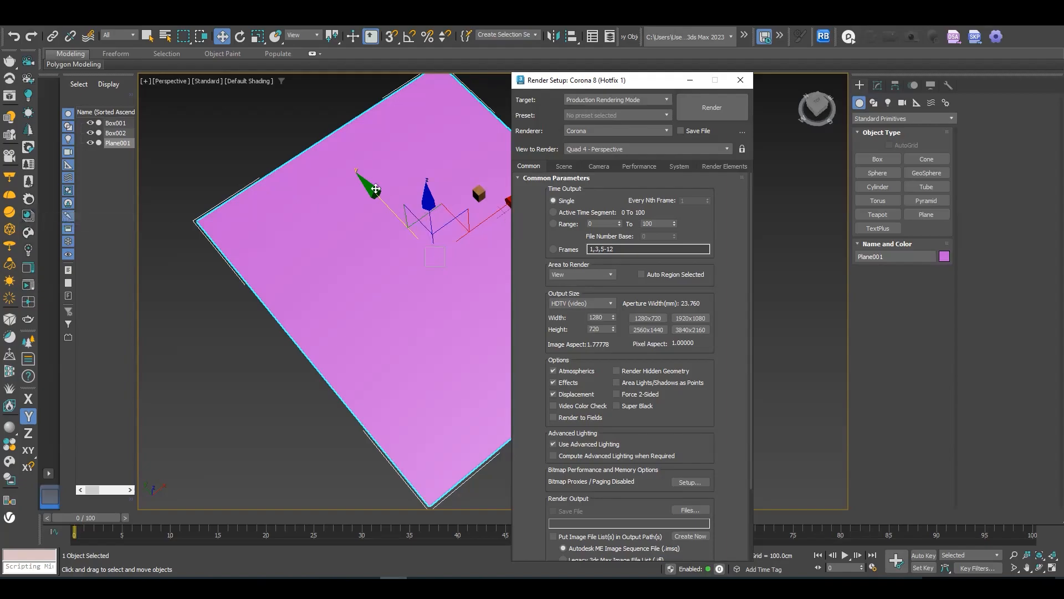
Open the Corona Material Library, show its Nature category and reposition the library window
left_click(33, 218)
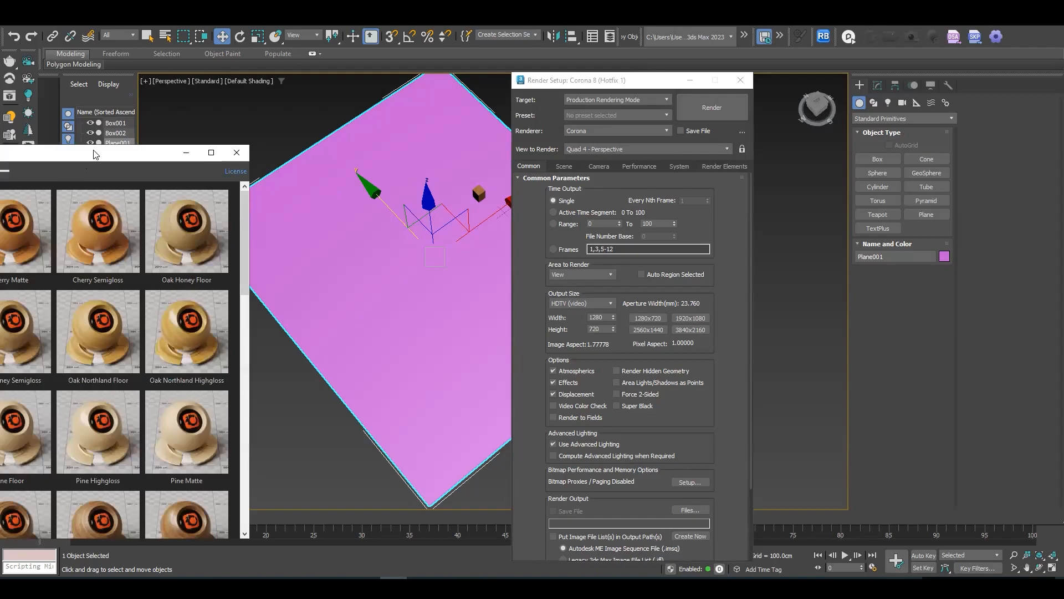
left_click_drag(95, 154, 1050, 59)
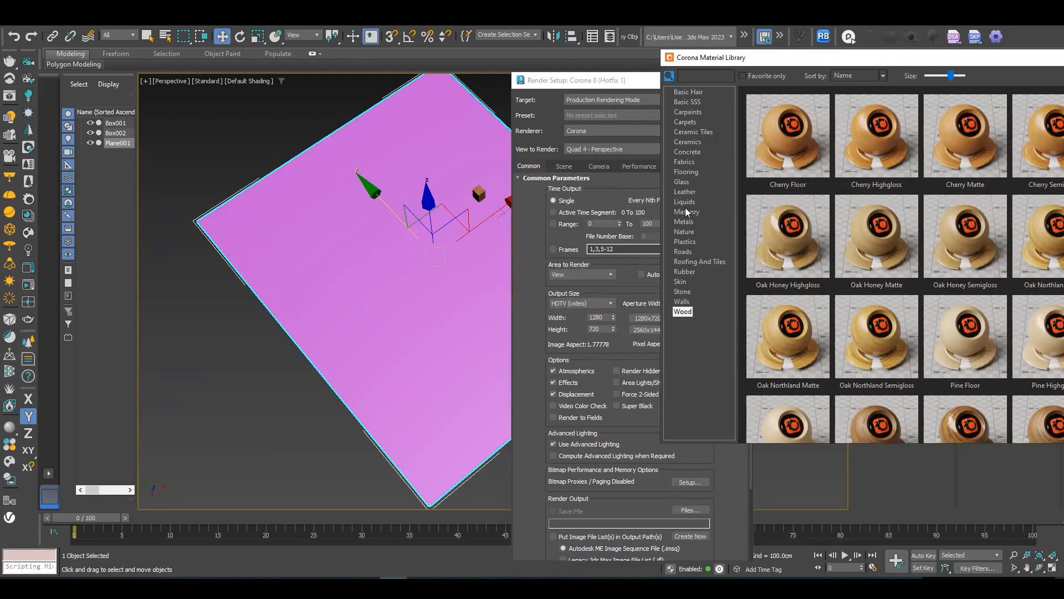
left_click(685, 232)
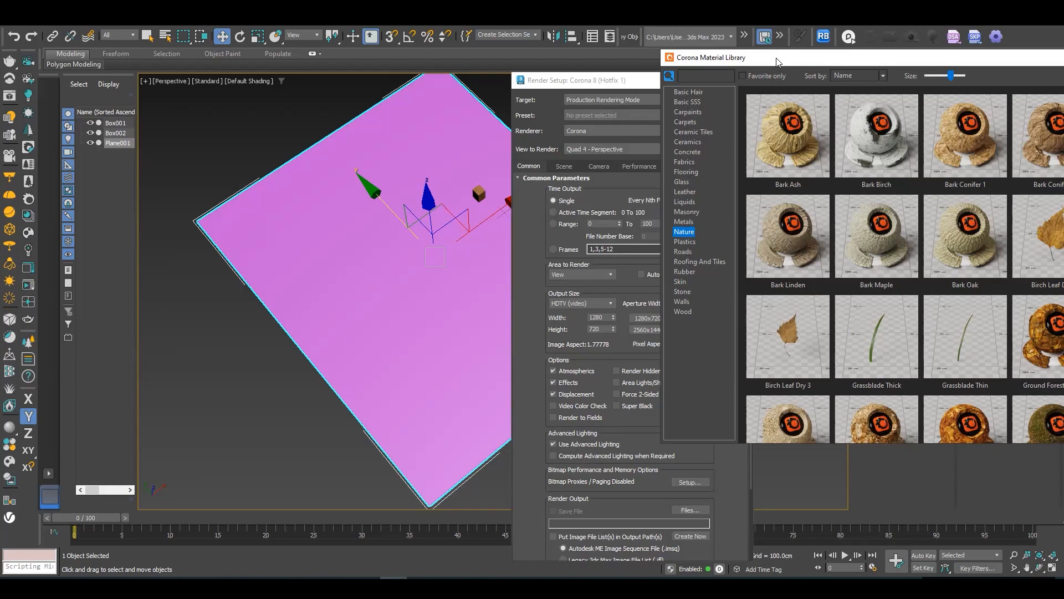
left_click_drag(770, 65, 30, 213)
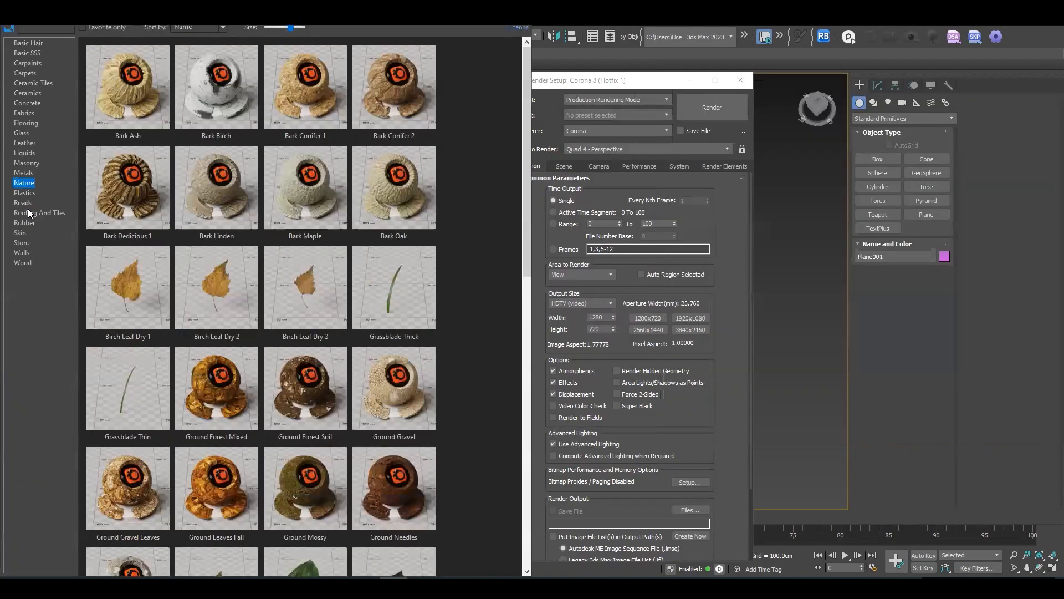
Browse the Nature materials and view an enlarged preview of Moss 1
scroll(399, 272, "down", 4)
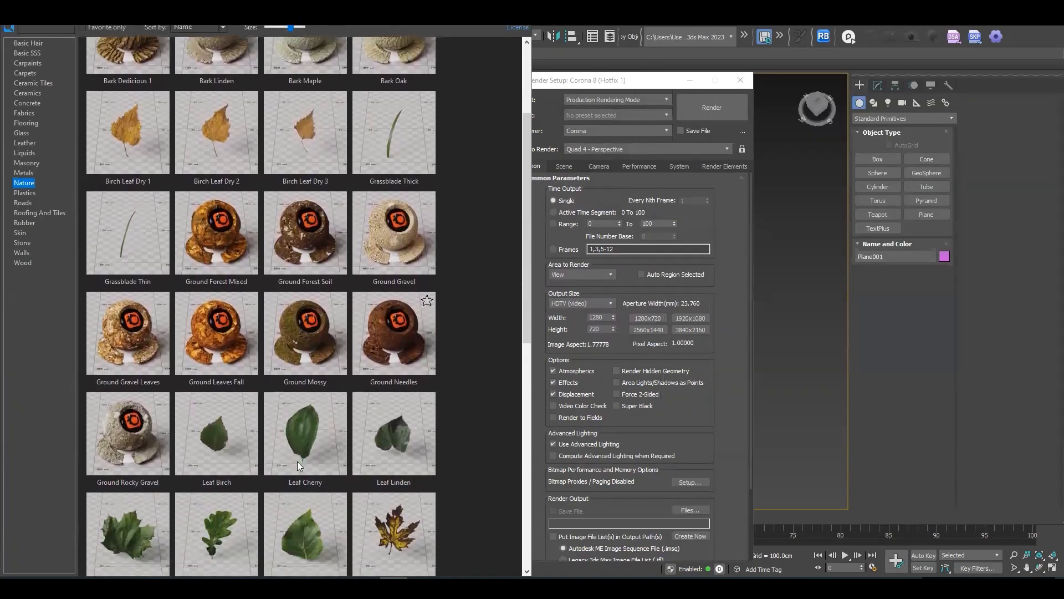
scroll(298, 460, "down", 5)
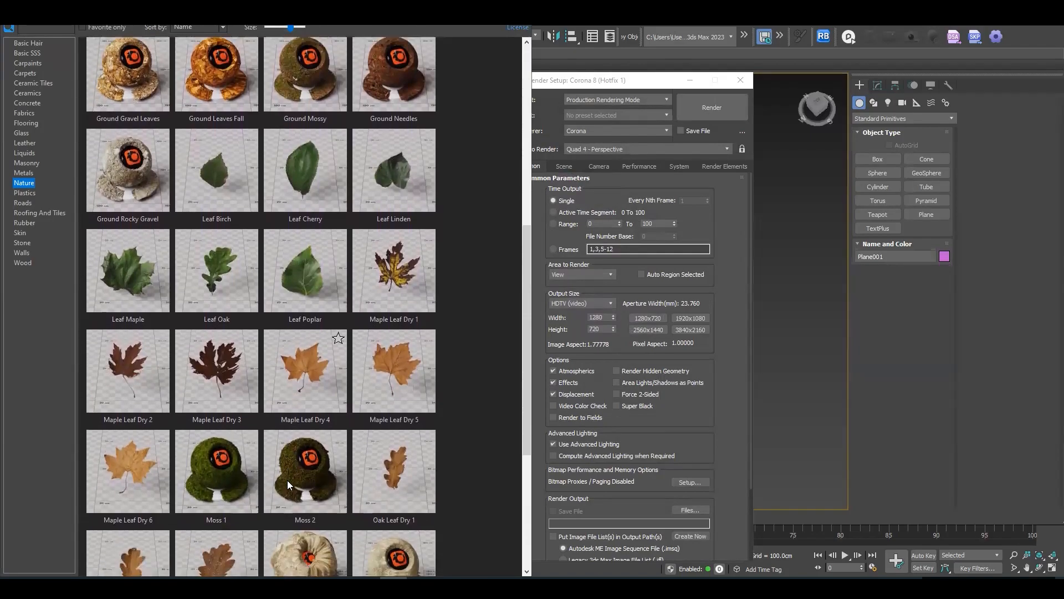
scroll(287, 473, "down", 3)
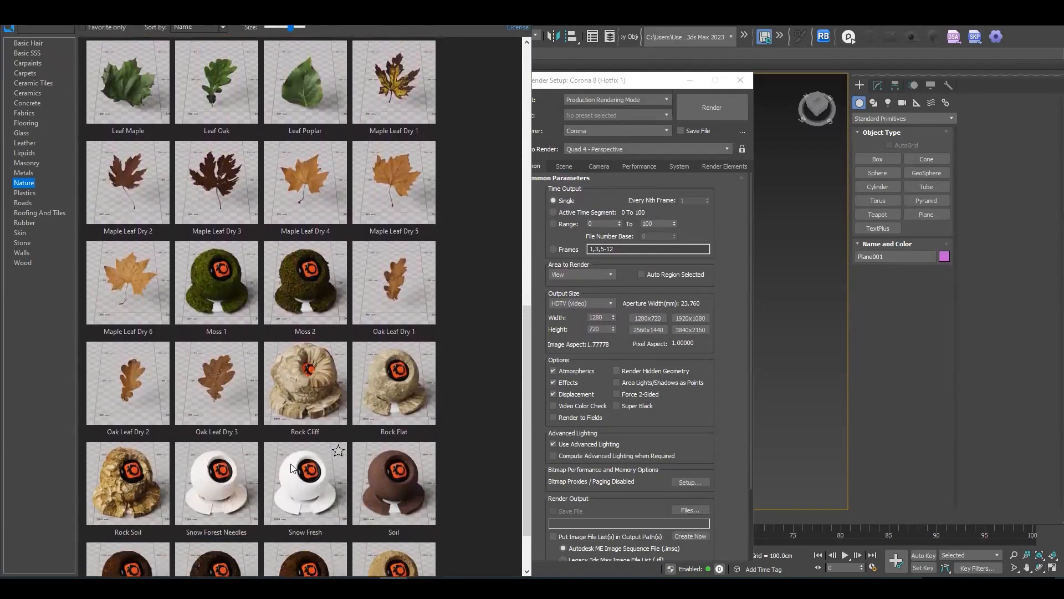
scroll(293, 468, "down", 1)
left_click(242, 224)
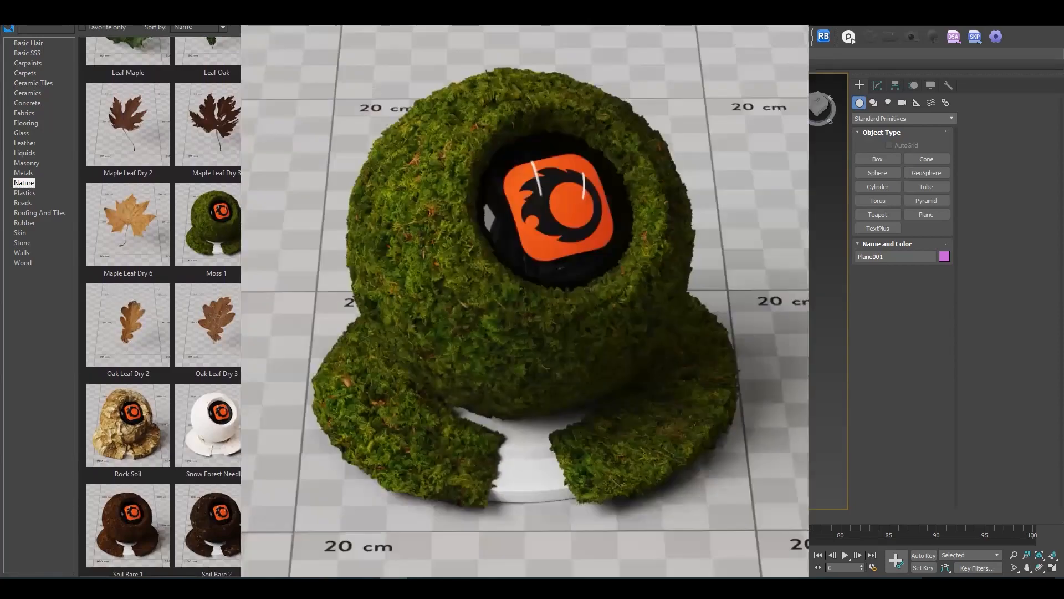
left_click(324, 246)
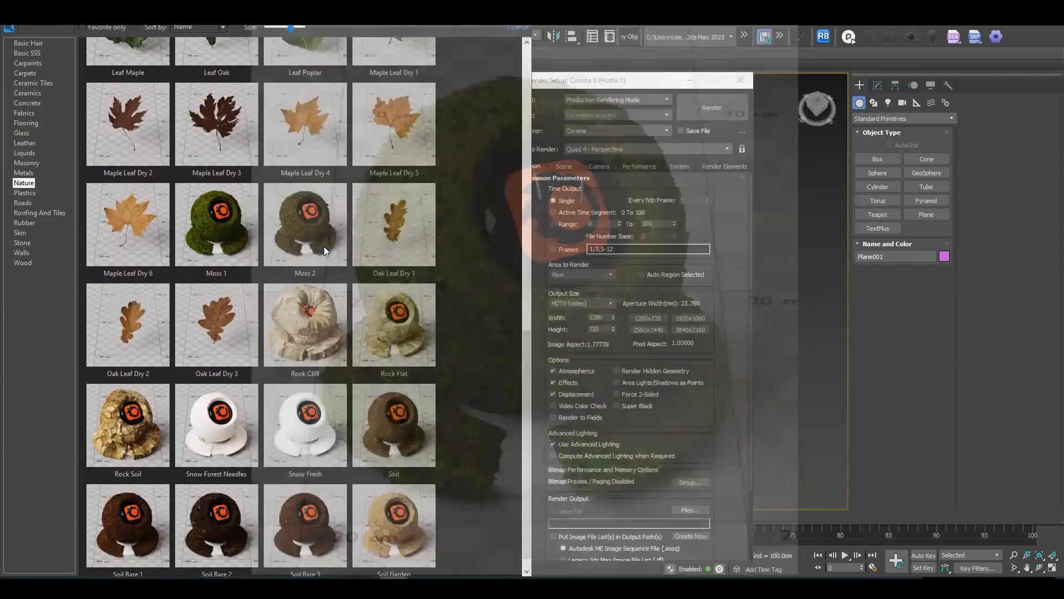
scroll(283, 269, "down", 1)
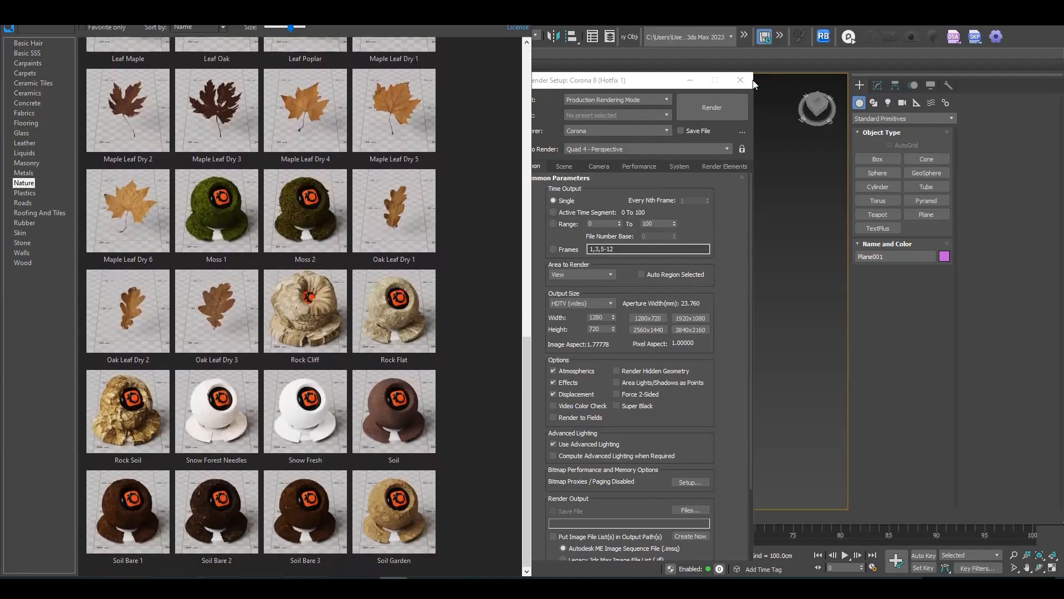
Close the render setup and apply the Moss 1 material to the ground plane
left_click(740, 81)
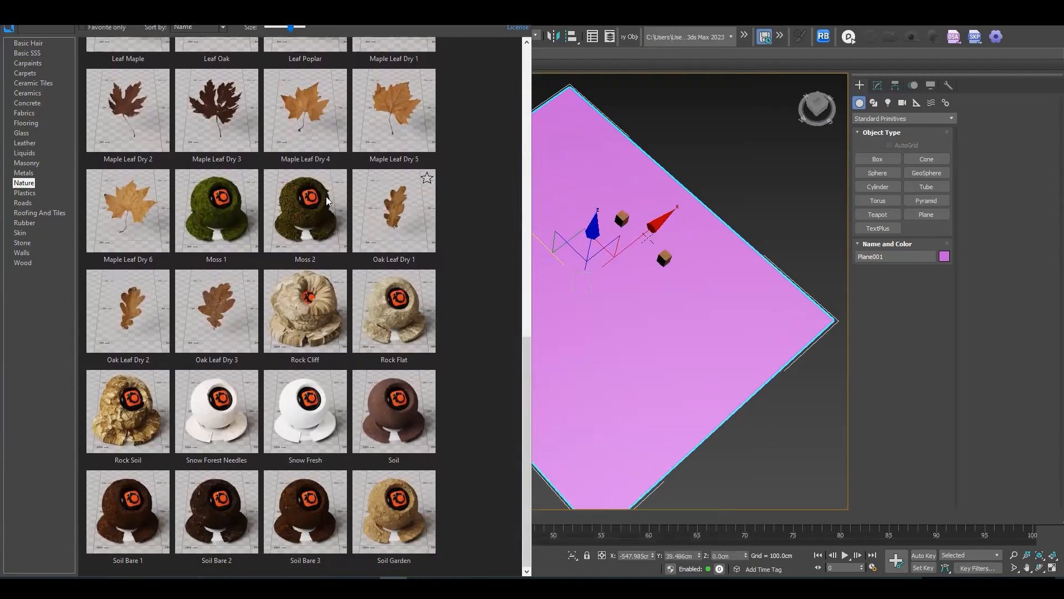
left_click_drag(207, 197, 594, 311)
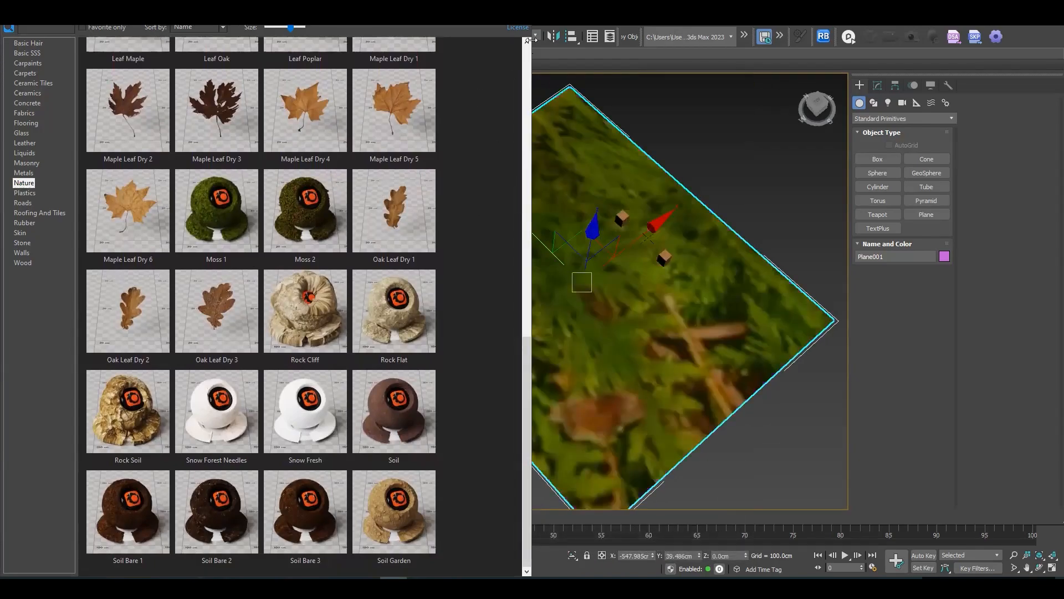
left_click(546, 277)
middle_click_drag(546, 277, 452, 269)
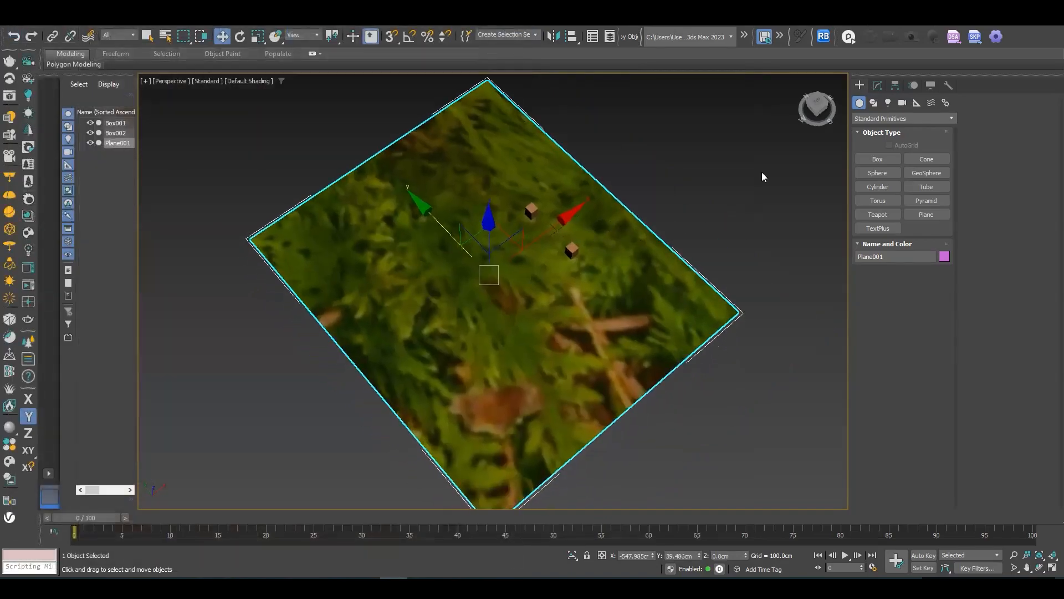
Add a UVW Map modifier with Real-World Map Size enabled to the moss plane and check the texture scale
left_click(877, 85)
left_click(877, 184)
scroll(887, 421, "down", 2)
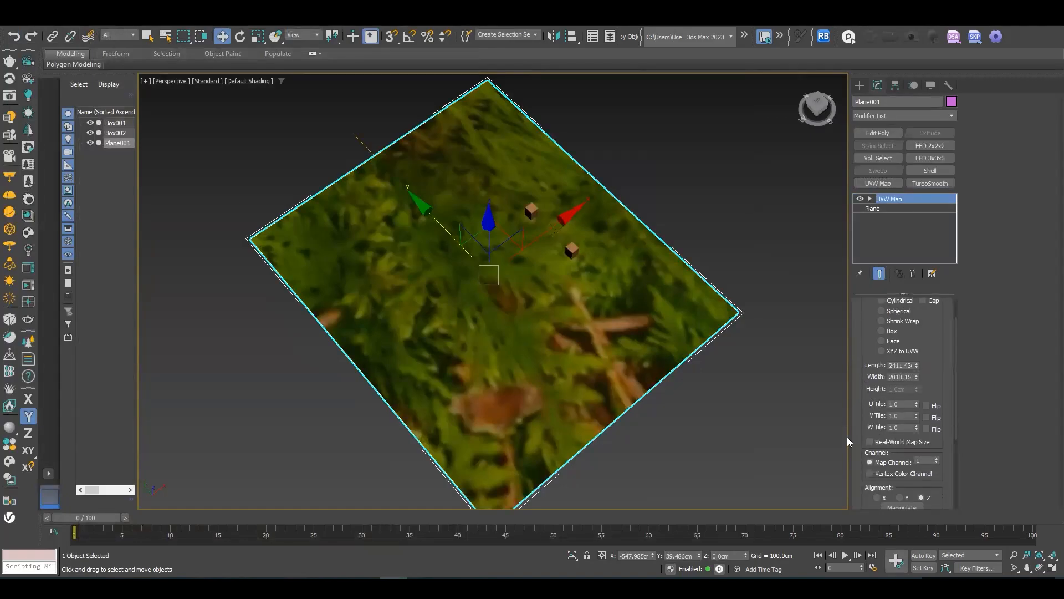
left_click(869, 442)
scroll(571, 300, "up", 5)
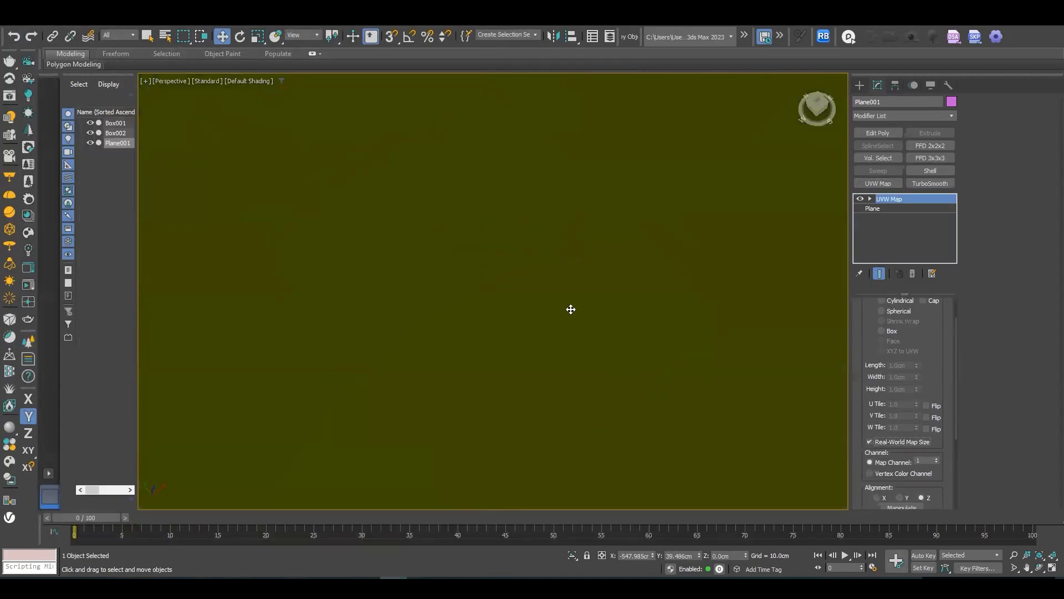
scroll(571, 284, "up", 3)
scroll(564, 273, "down", 8)
scroll(480, 308, "down", 6)
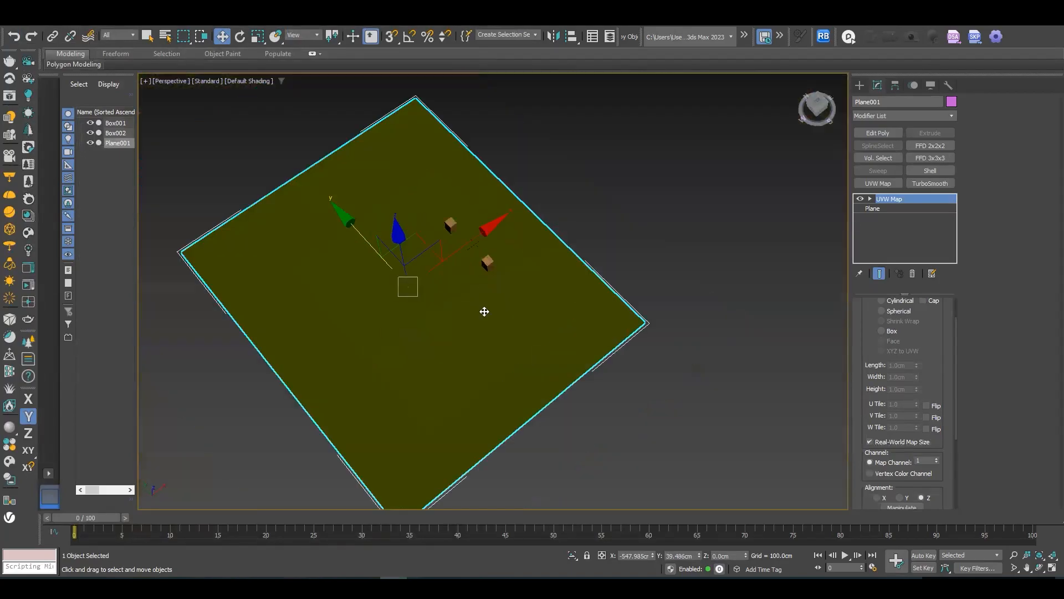
scroll(484, 313, "up", 3)
middle_click_drag(481, 325, 467, 340)
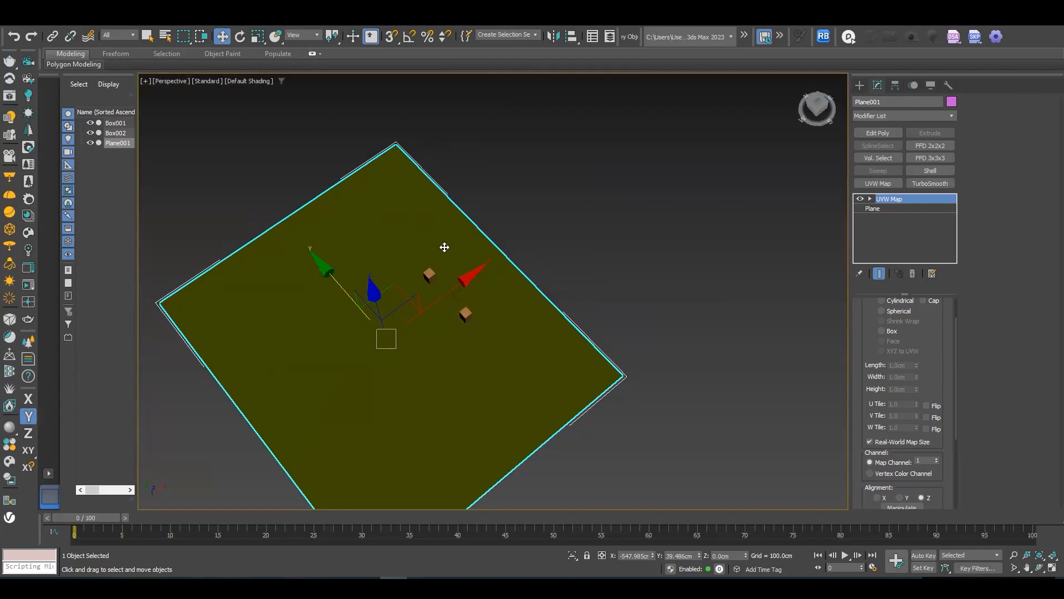
Reset the scene without saving the changes
mouse_move(424, 264)
middle_mouse_down("alt")
mouse_move(442, 239)
mouse_move(421, 181)
mouse_move(442, 252)
middle_mouse_up("alt")
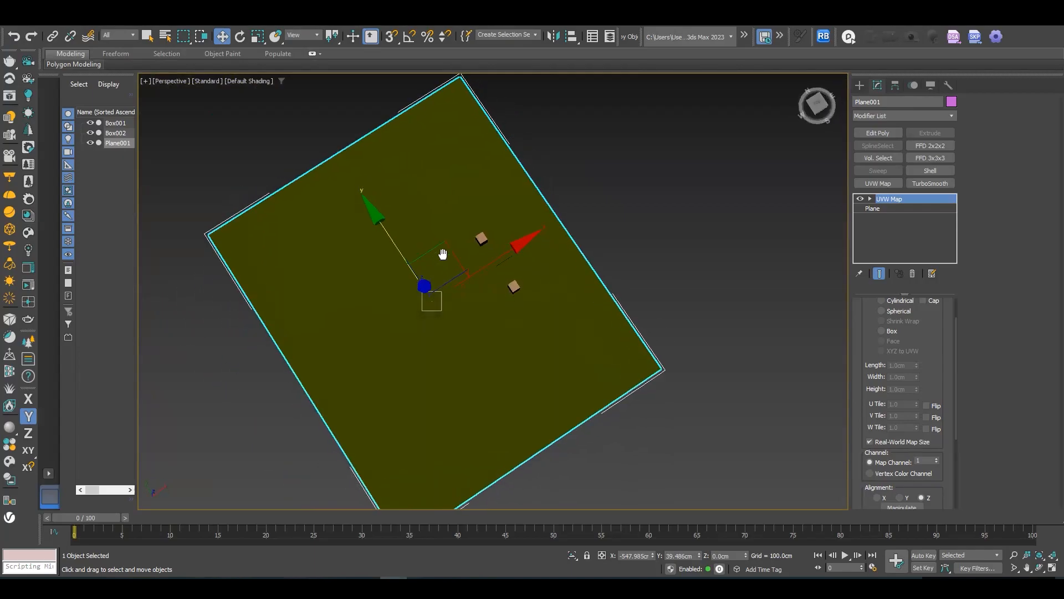
middle_click_drag(658, 209, 658, 222)
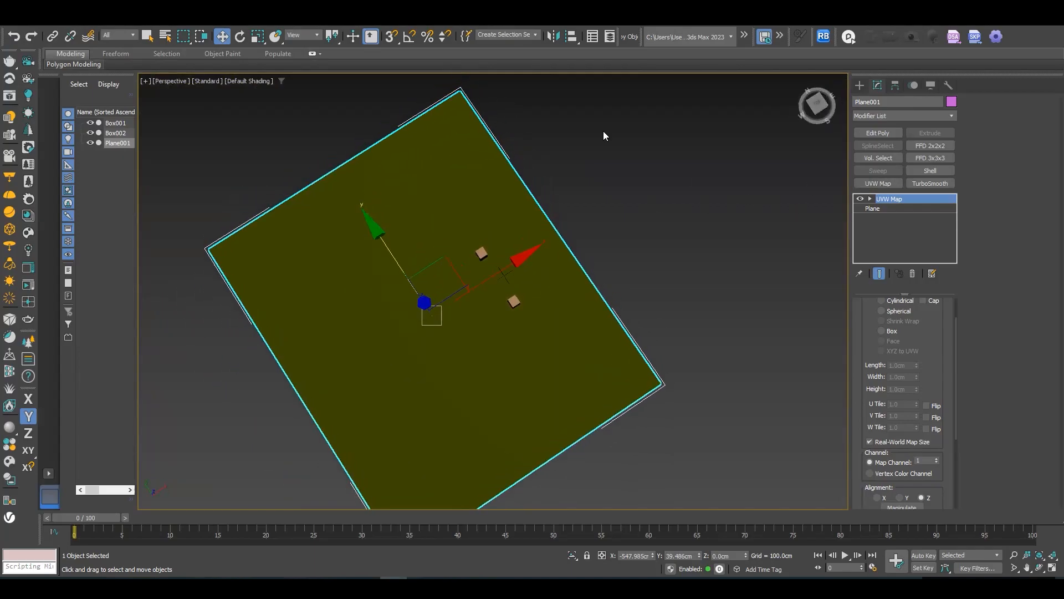
left_click(19, 24)
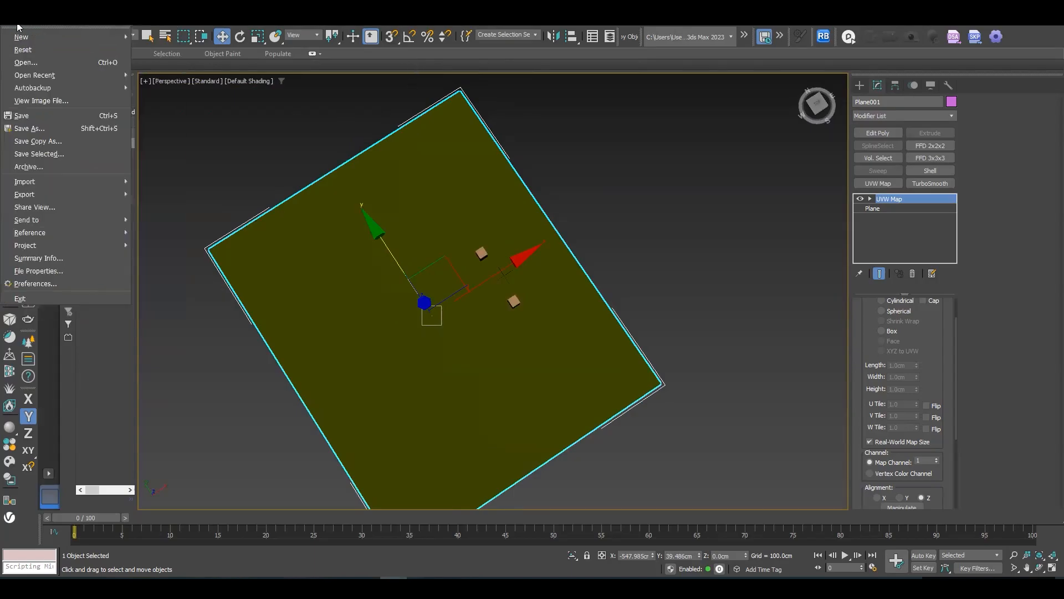
left_click(23, 49)
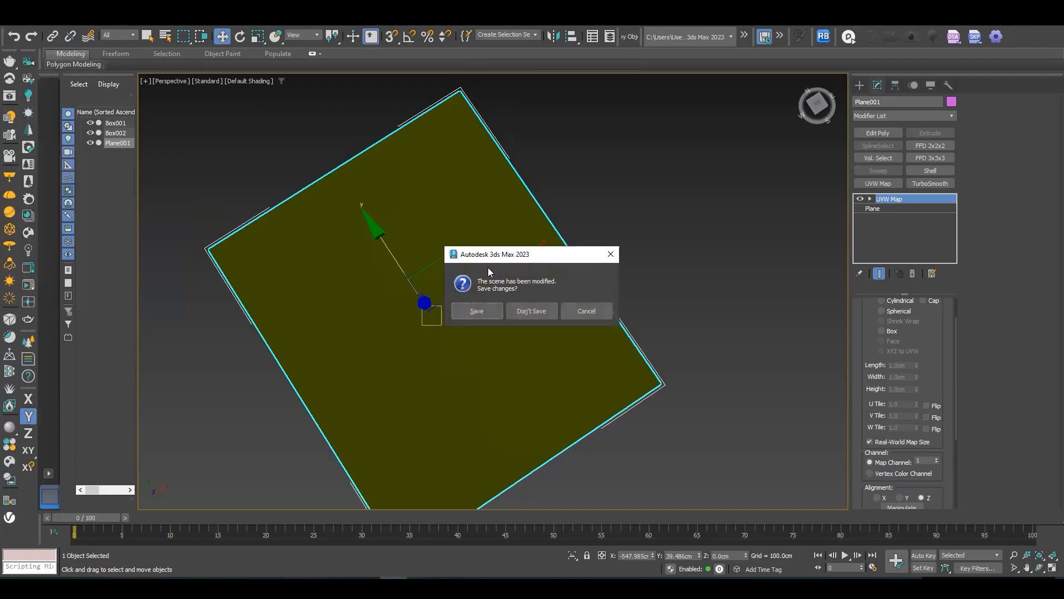
left_click(532, 310)
left_click(515, 308)
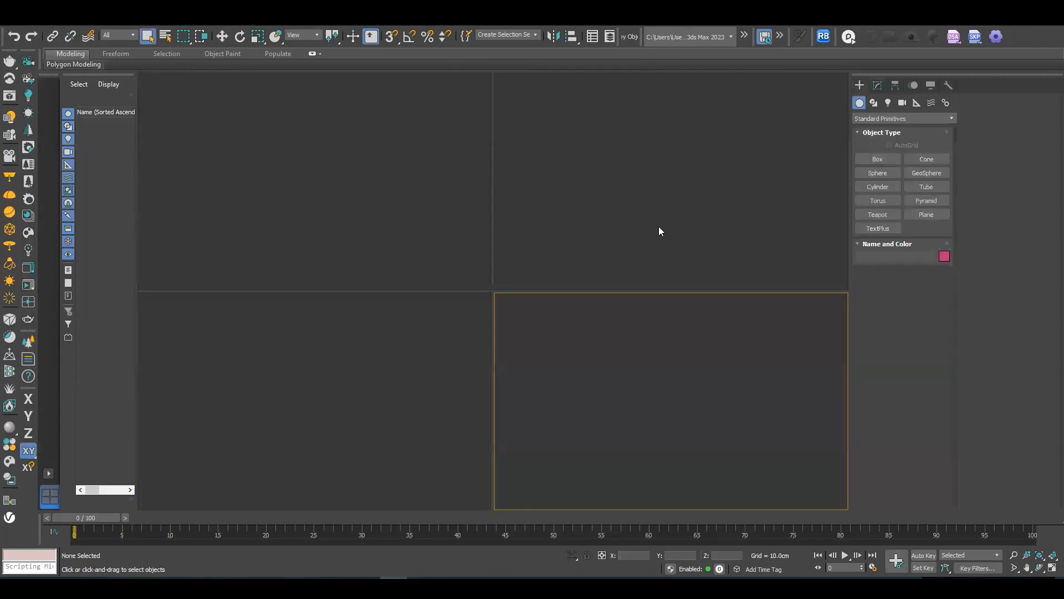
Create a plane about 101.6 cm long and 74.8 cm wide in the Perspective view and maximize that viewport
left_click(921, 215)
left_click_drag(582, 375, 576, 507)
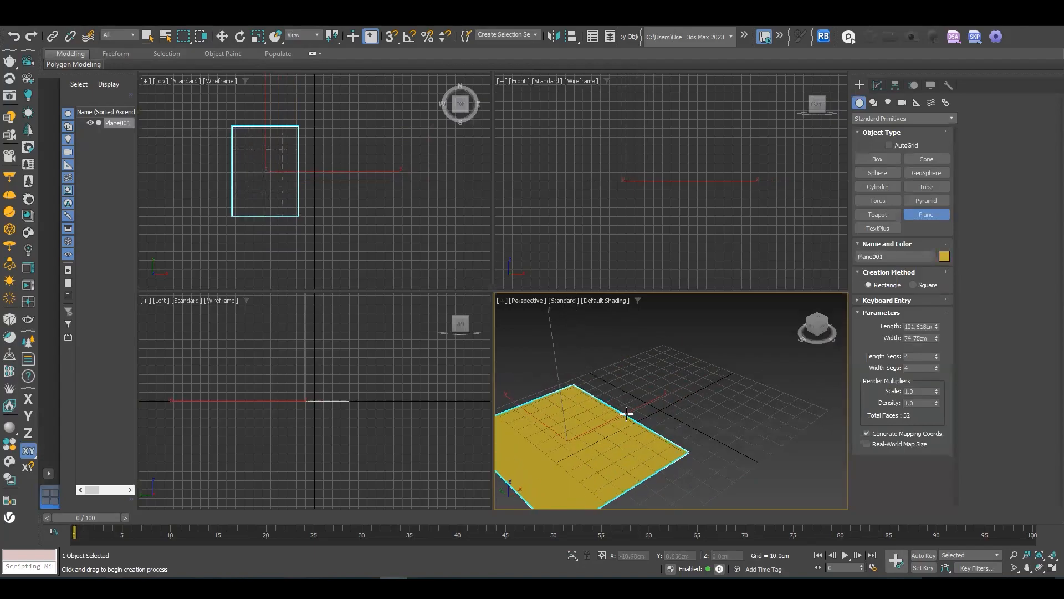
key("alt+w")
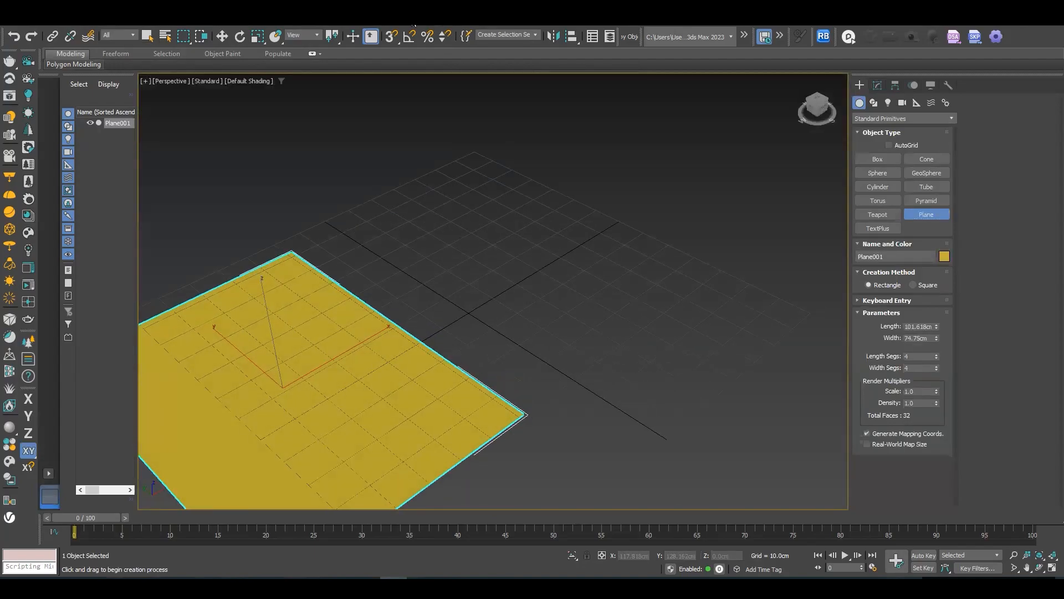
Change the renderer to V-Ray 6 Hotfix 3 in the render setup
key("F10")
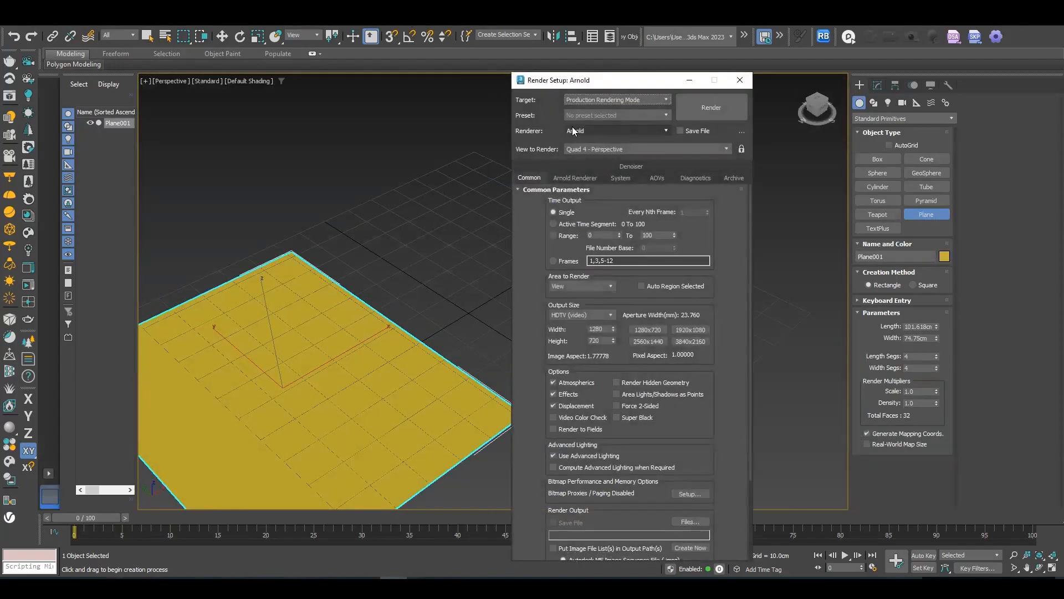
left_click(575, 132)
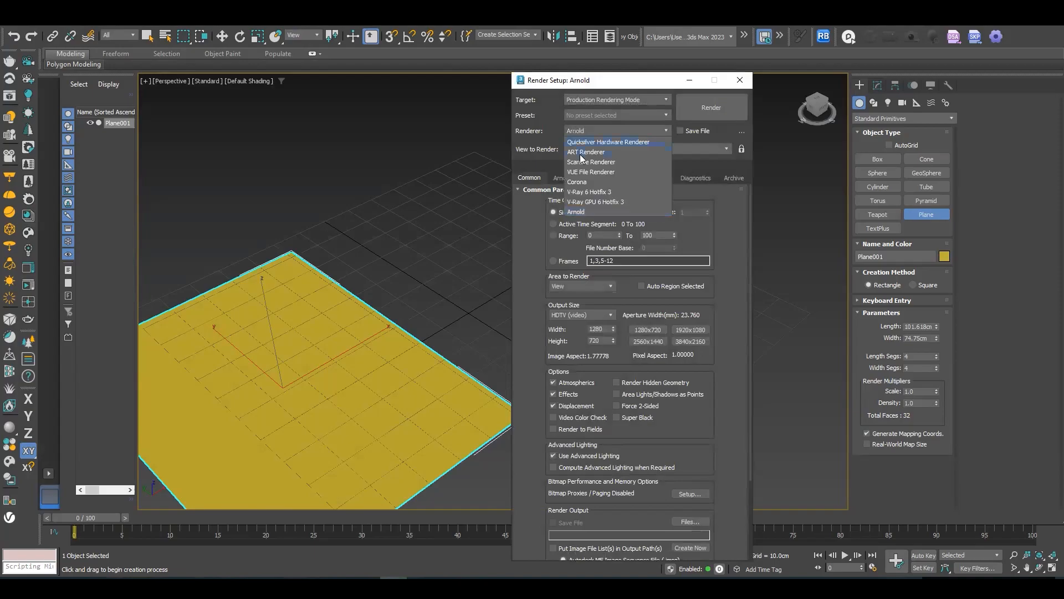
left_click(594, 193)
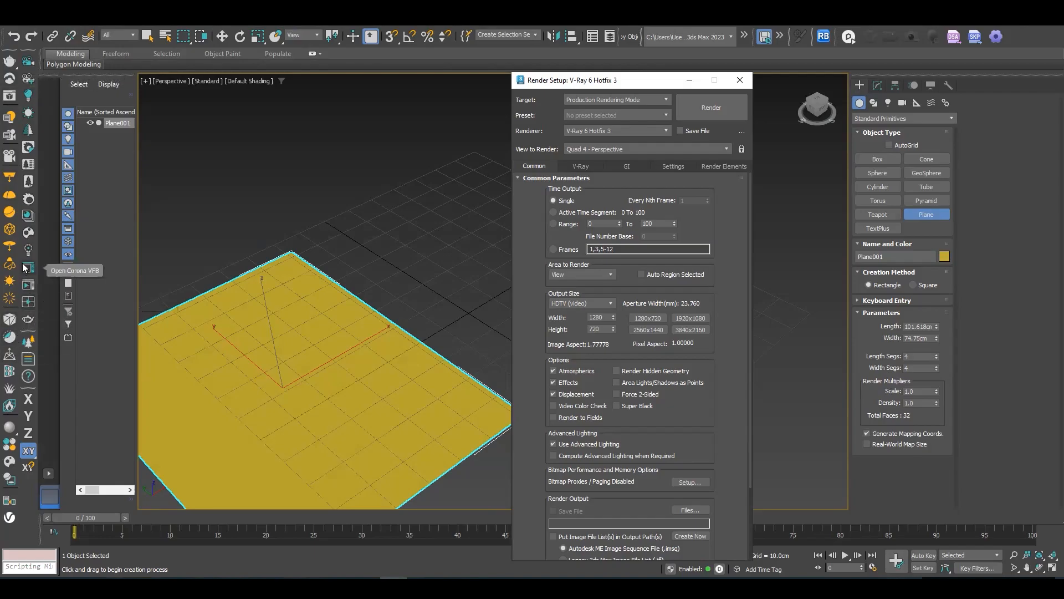
Open the Chaos Cosmos Browser, show its Materials category and accept the cookie notice
left_click(8, 442)
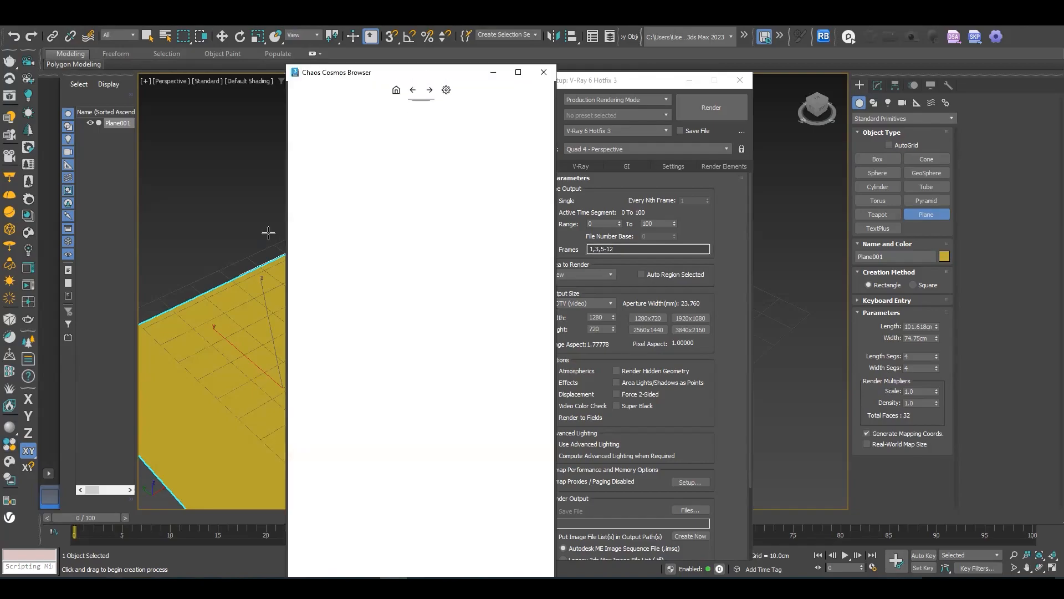
scroll(193, 338, "down", 2)
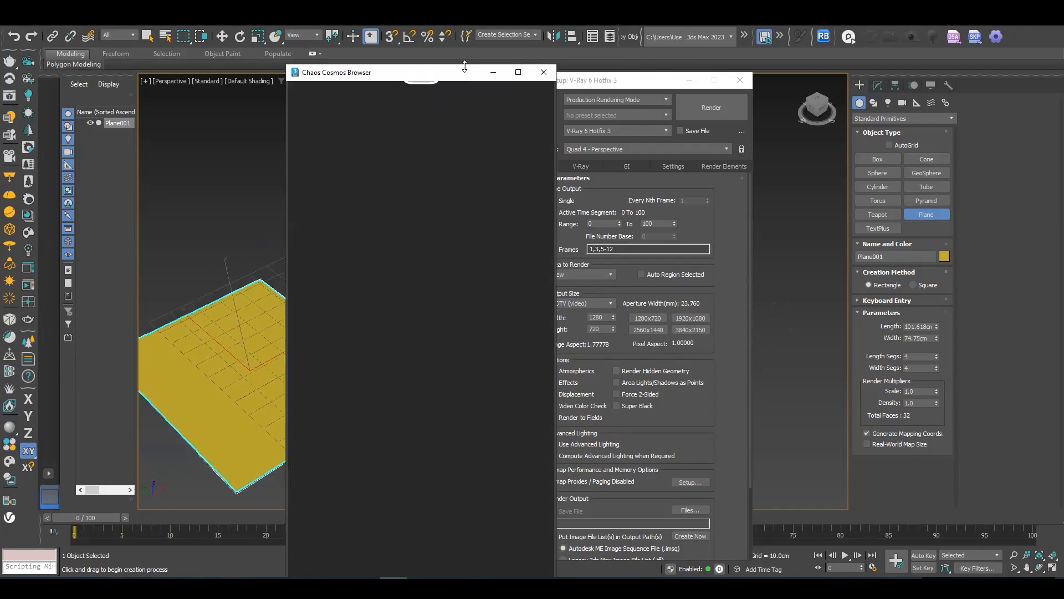
left_click_drag(457, 76, 598, 52)
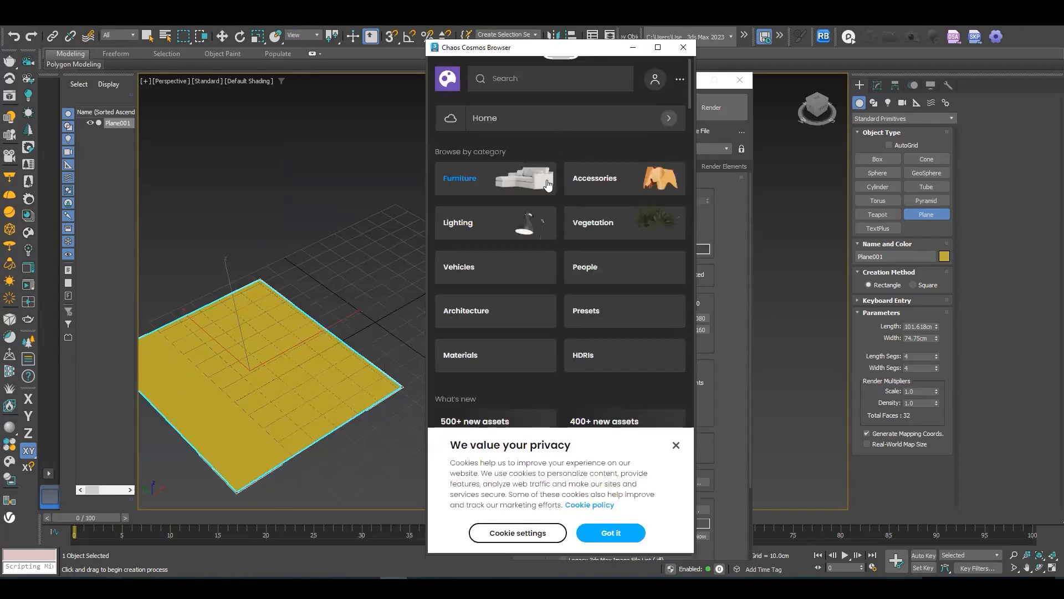
left_click(471, 359)
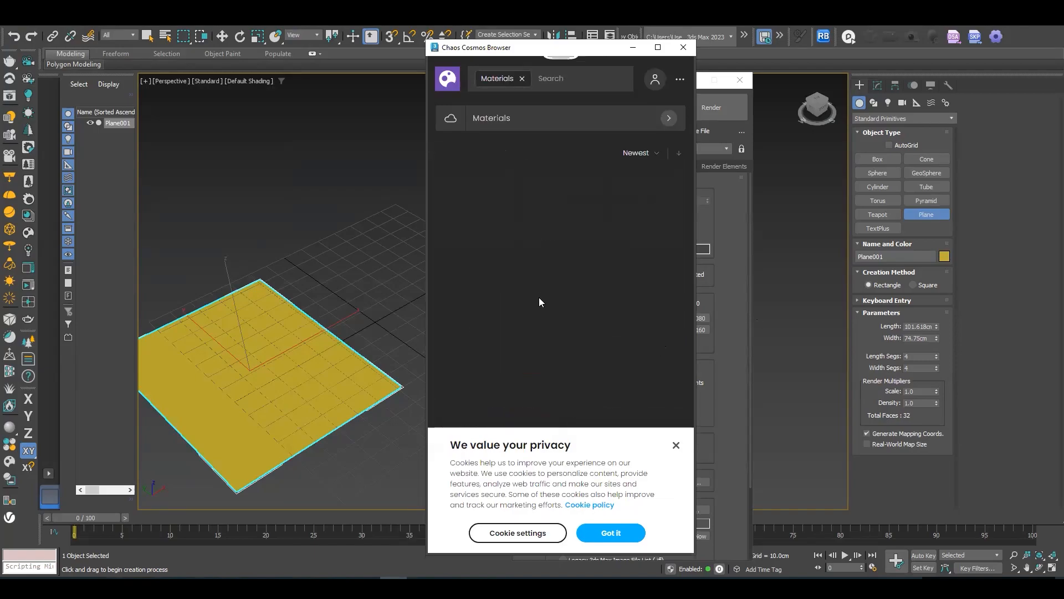
left_click(610, 532)
Browse the Cosmos materials, inspect the Letter Latin H 001 details in a maximized browser window and close them
scroll(571, 326, "down", 2)
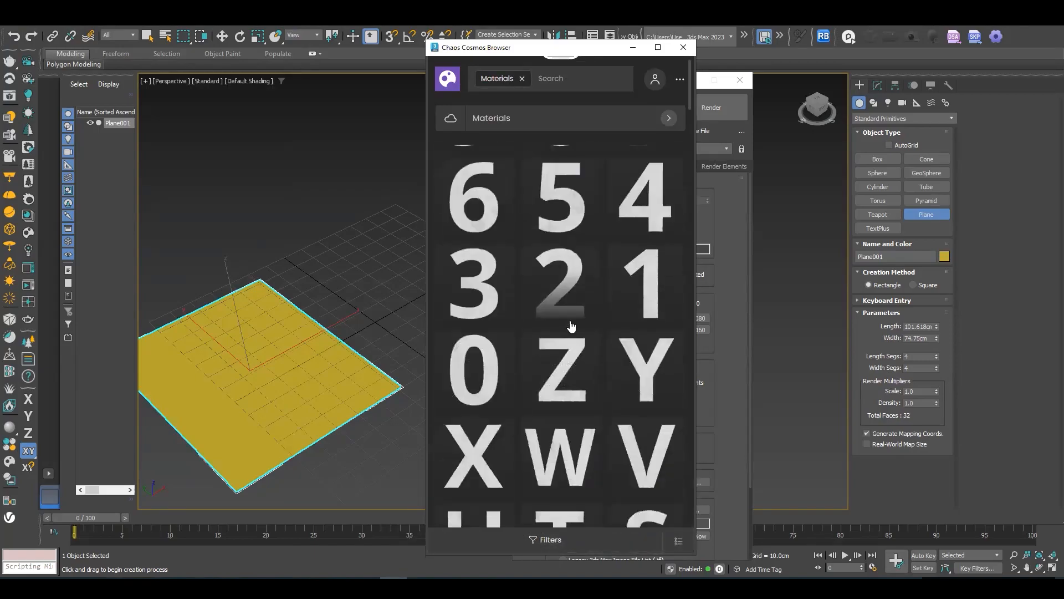
scroll(572, 325, "down", 3)
scroll(563, 460, "up", 5)
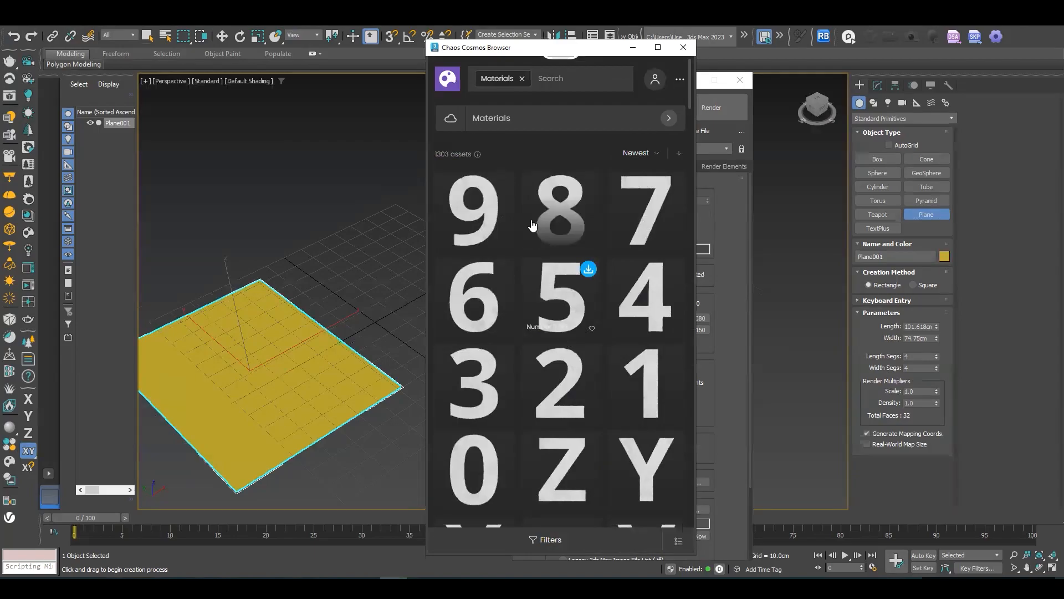
scroll(623, 249, "down", 10)
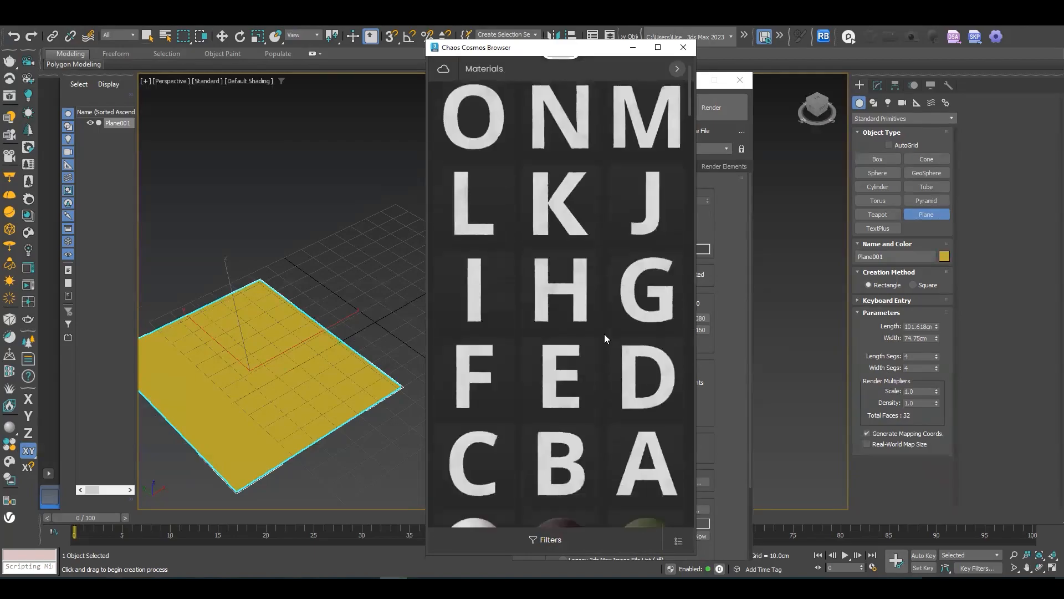
left_click(555, 255)
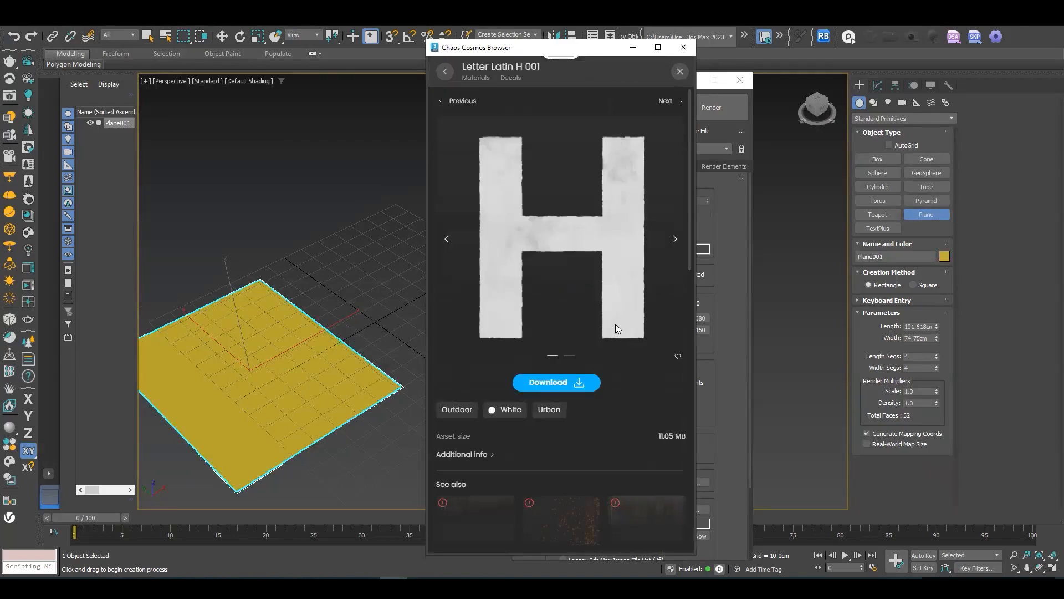
scroll(615, 323, "down", 8)
scroll(635, 306, "down", 5)
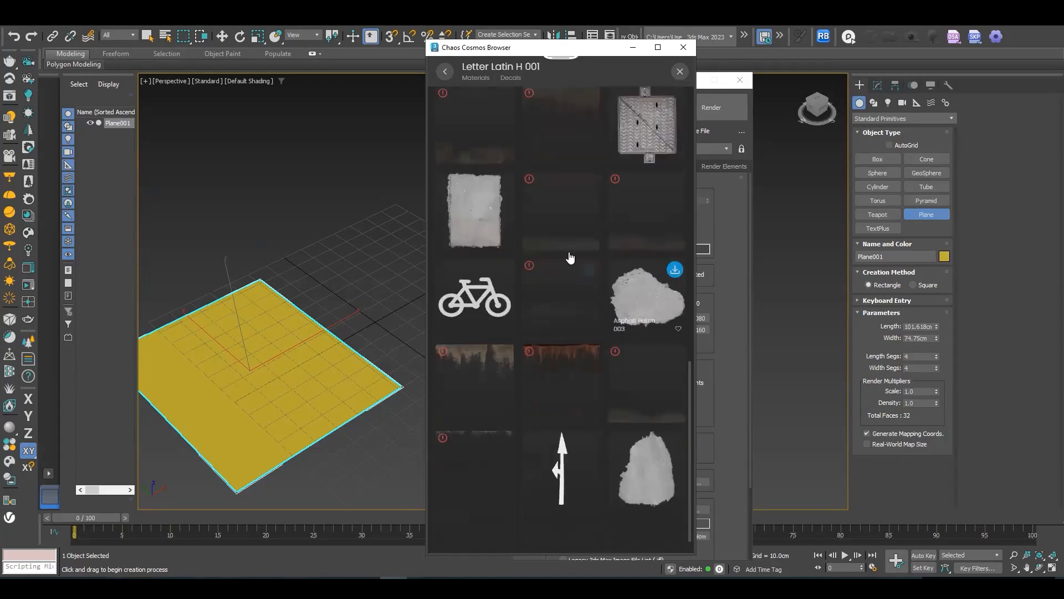
left_click(658, 48)
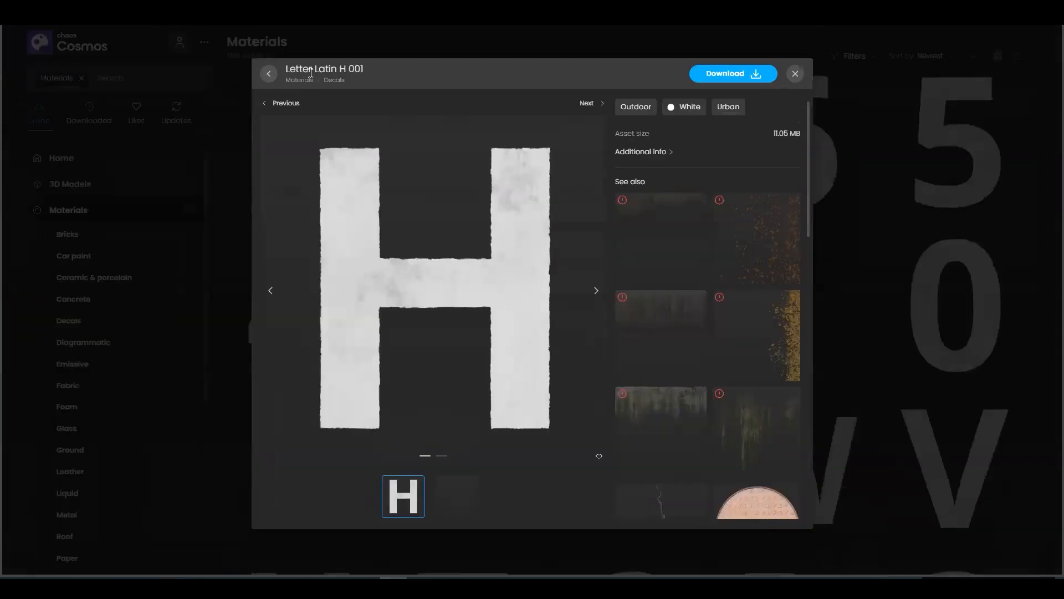
left_click(794, 73)
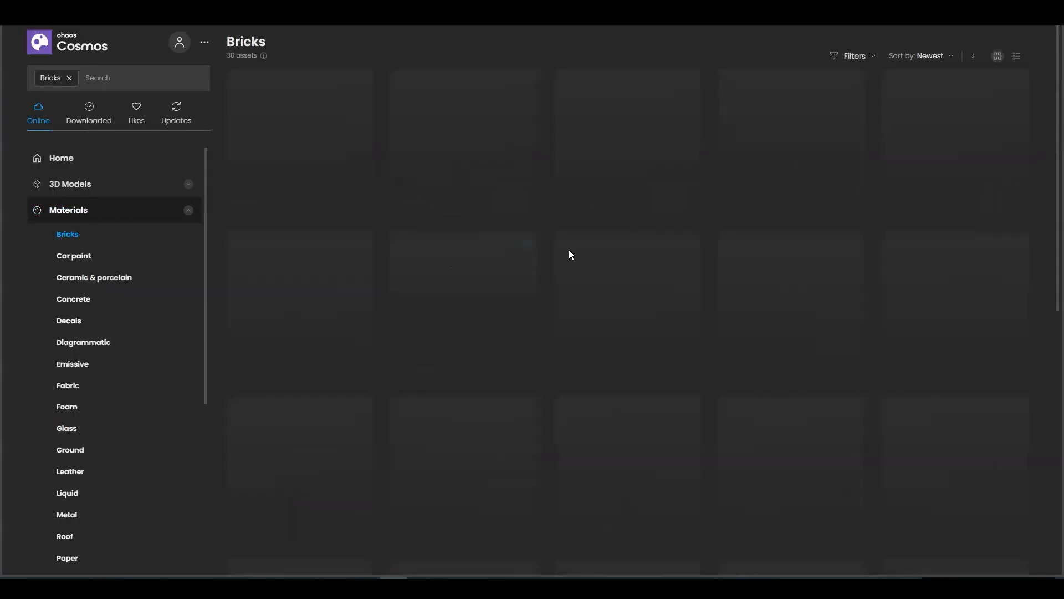
Browse the Bricks and Various material categories in Cosmos
scroll(56, 281, "down", 1)
scroll(56, 281, "down", 3)
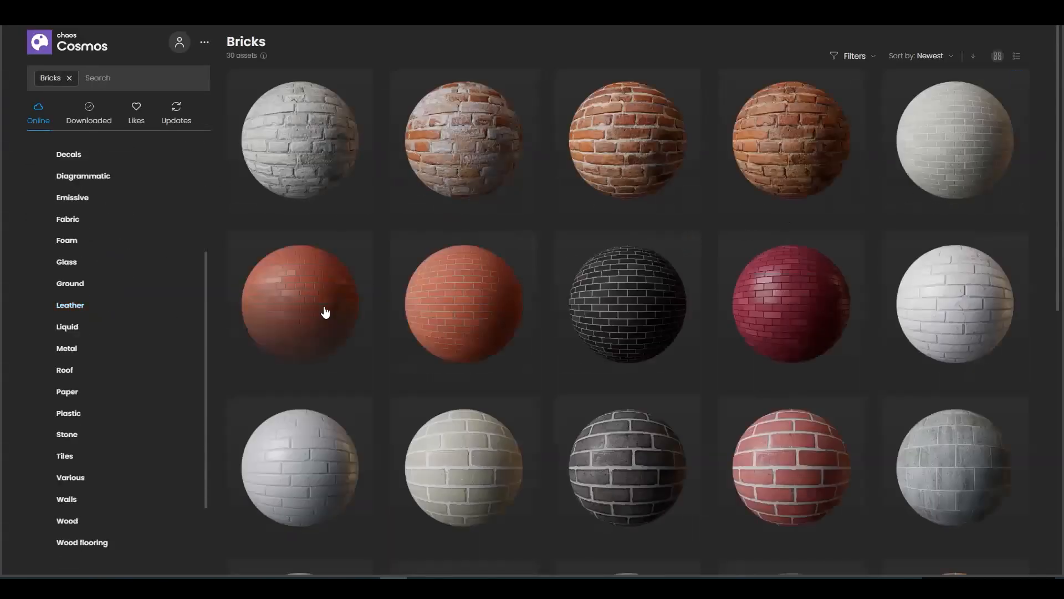
scroll(388, 316, "down", 5)
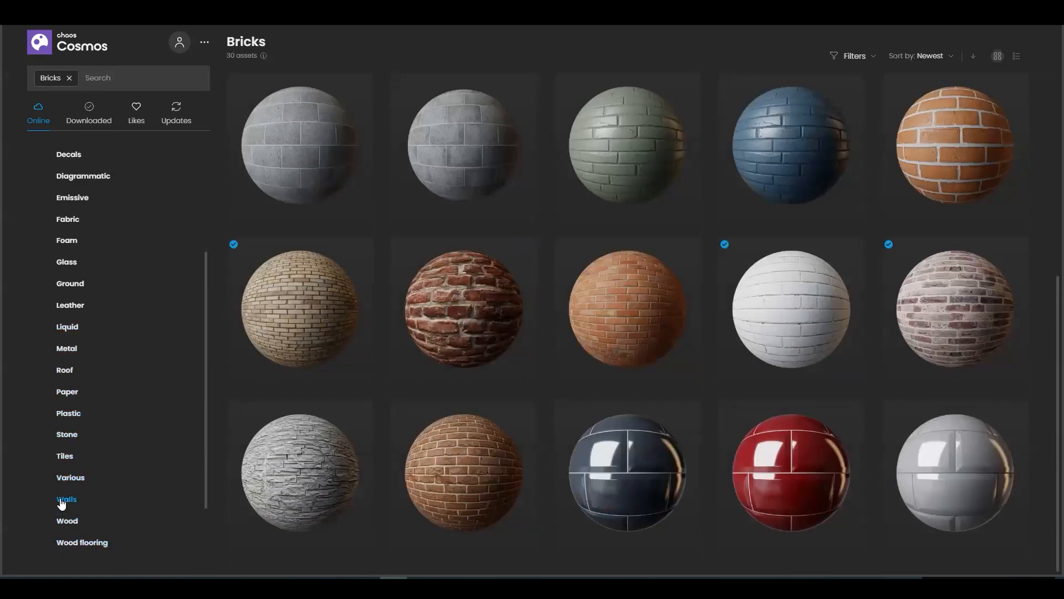
scroll(66, 399, "down", 2)
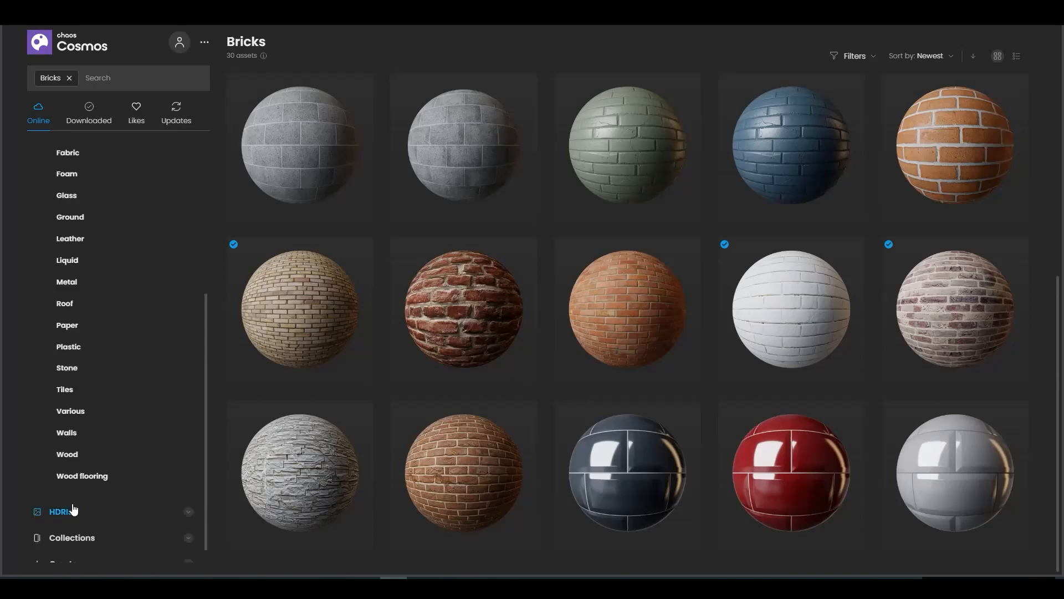
left_click(68, 412)
scroll(503, 286, "down", 5)
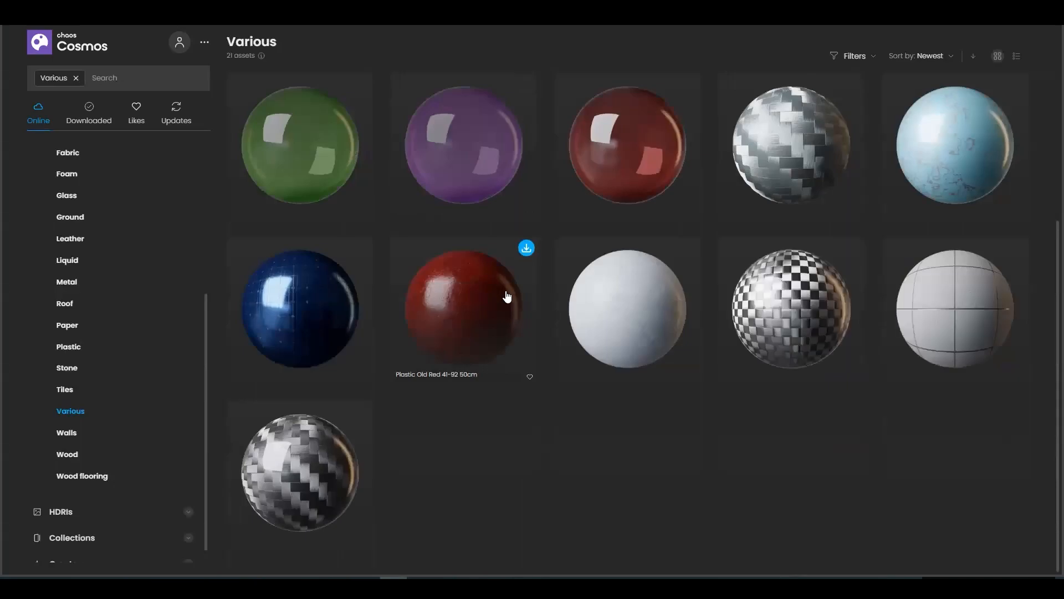
Download the Grass 39-39 150cm and Grass E 200cm materials from the Ground category
left_click(71, 219)
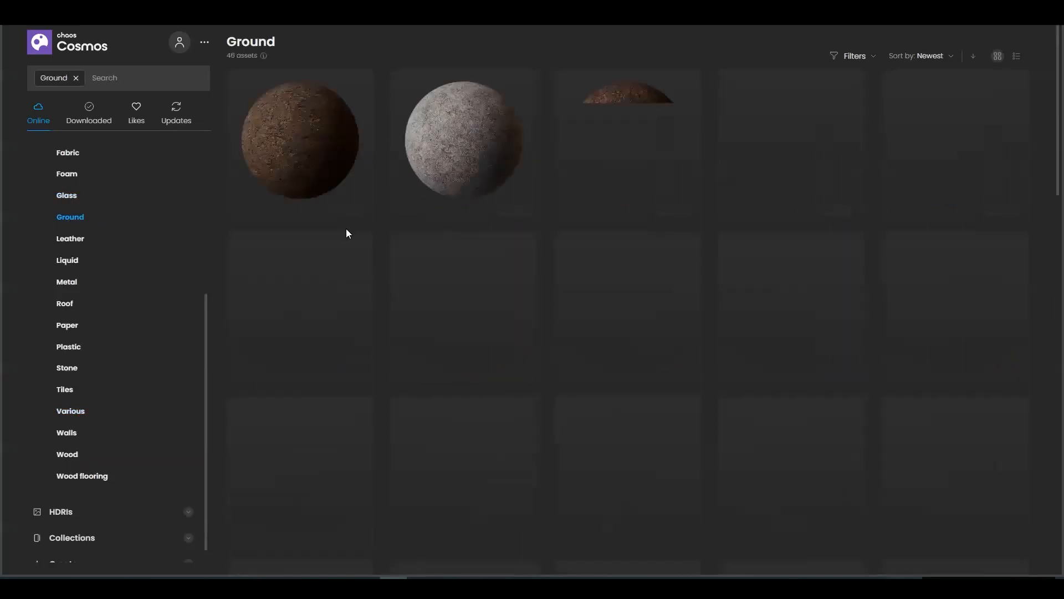
scroll(845, 197, "down", 4)
scroll(843, 222, "down", 8)
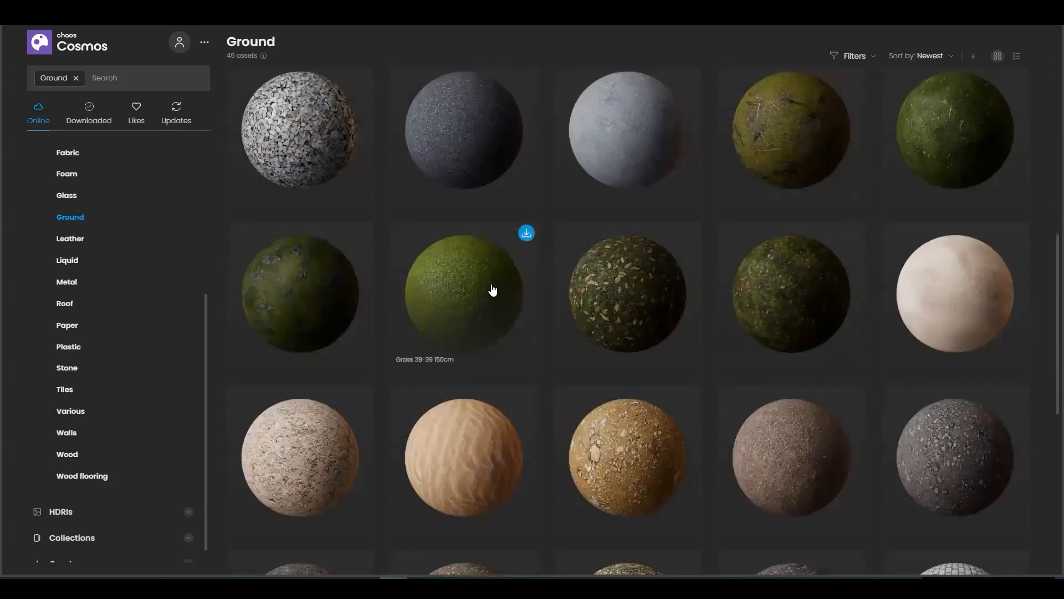
left_click(524, 233)
scroll(471, 299, "up", 10)
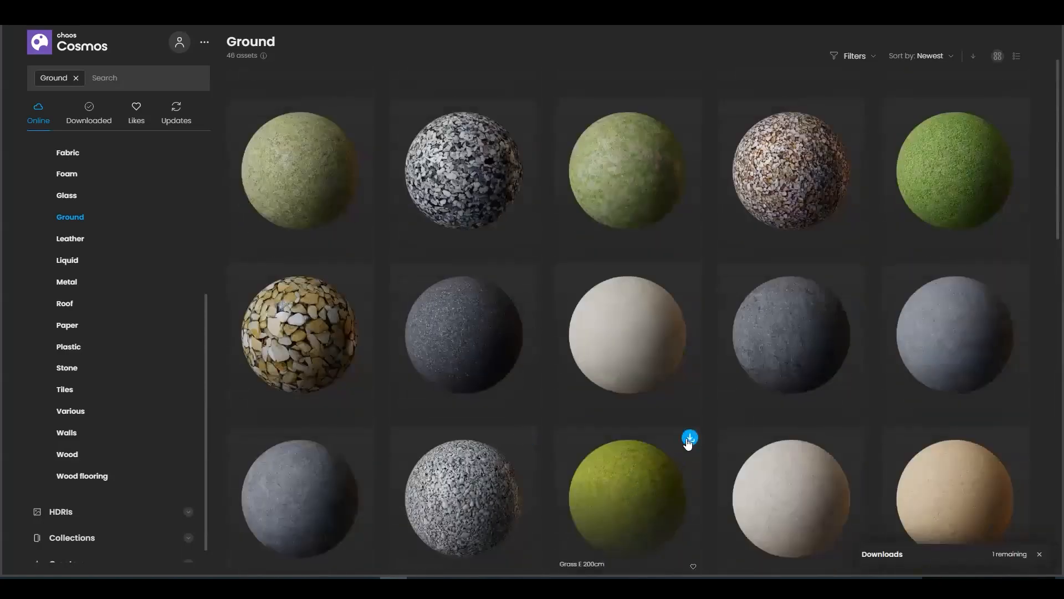
left_click(690, 438)
scroll(587, 416, "down", 8)
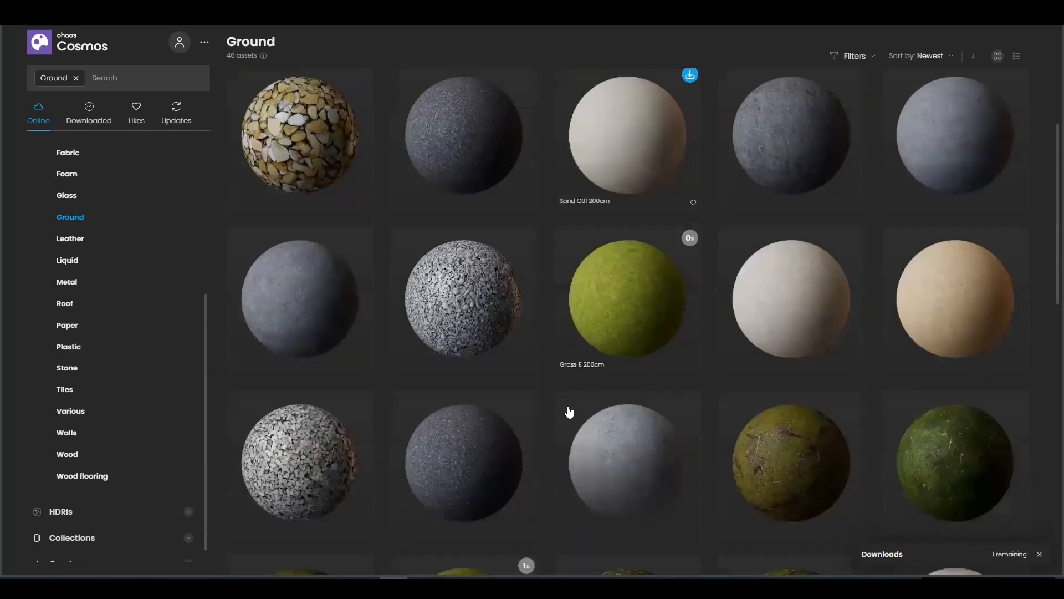
scroll(468, 332, "down", 9)
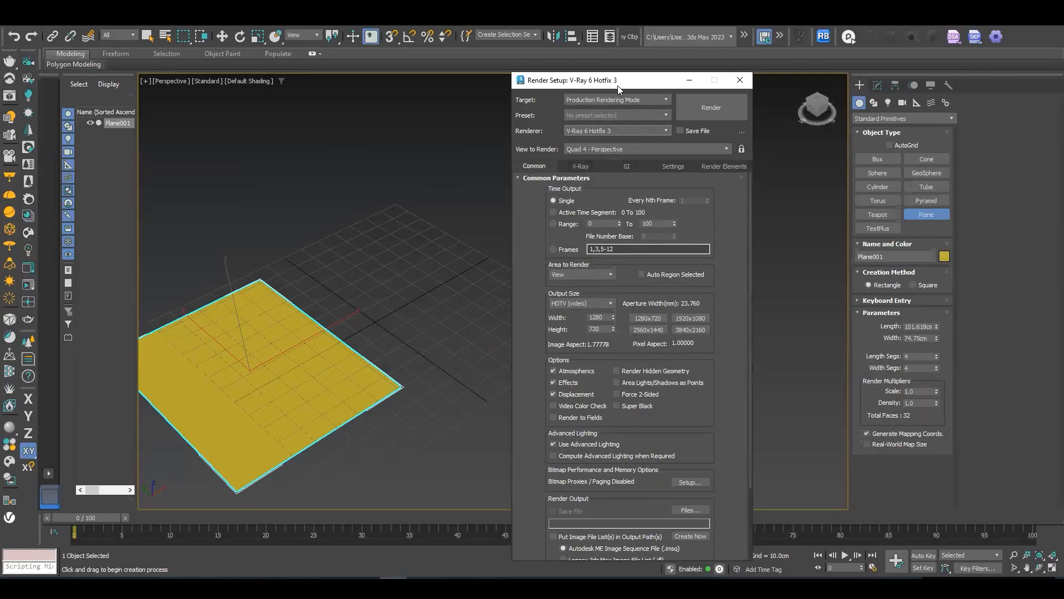
Reposition the render setup window, reopen the Cosmos browser and check the download progress of both grass materials
left_click_drag(617, 85, 563, 76)
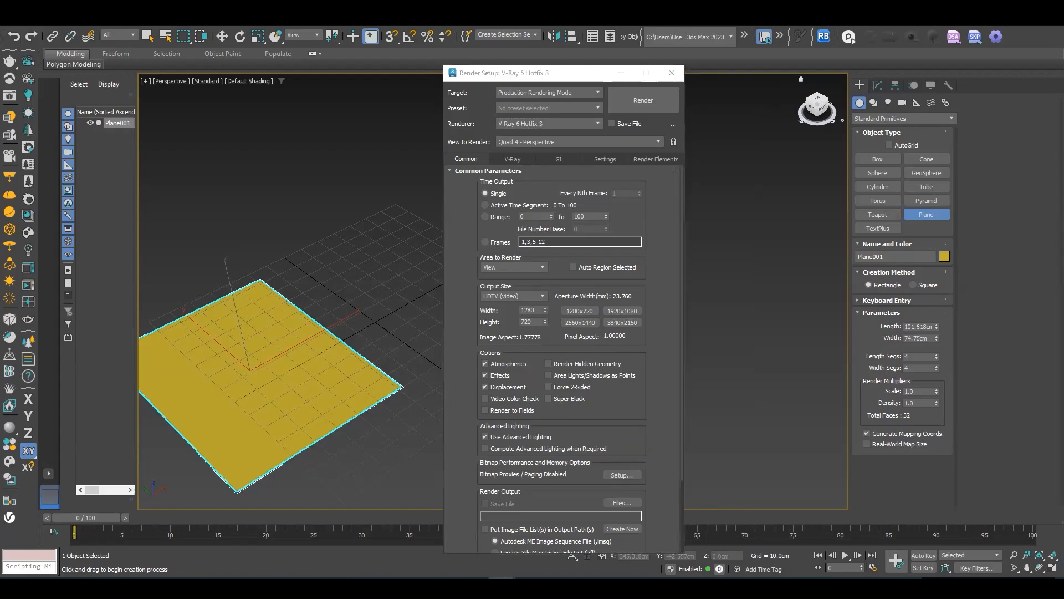
key("alt+Tab")
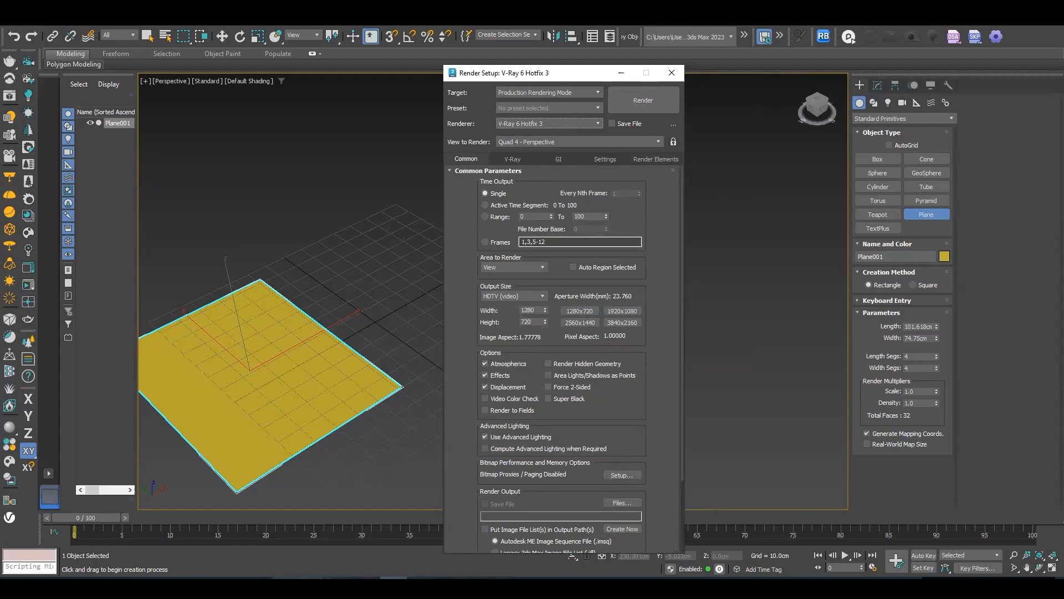
left_click(405, 430)
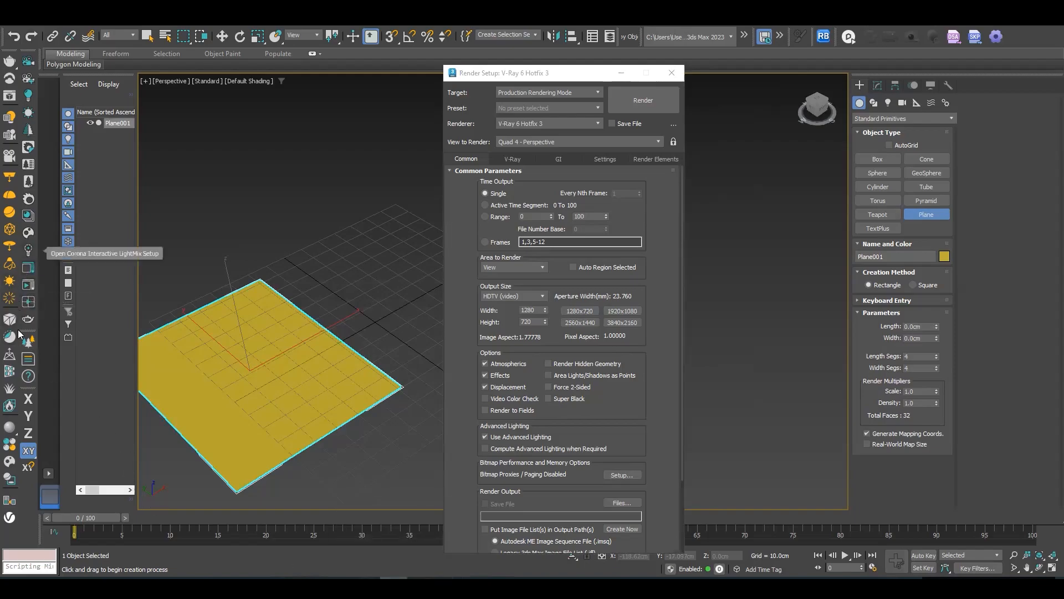
left_click(8, 461)
scroll(678, 158, "down", 10)
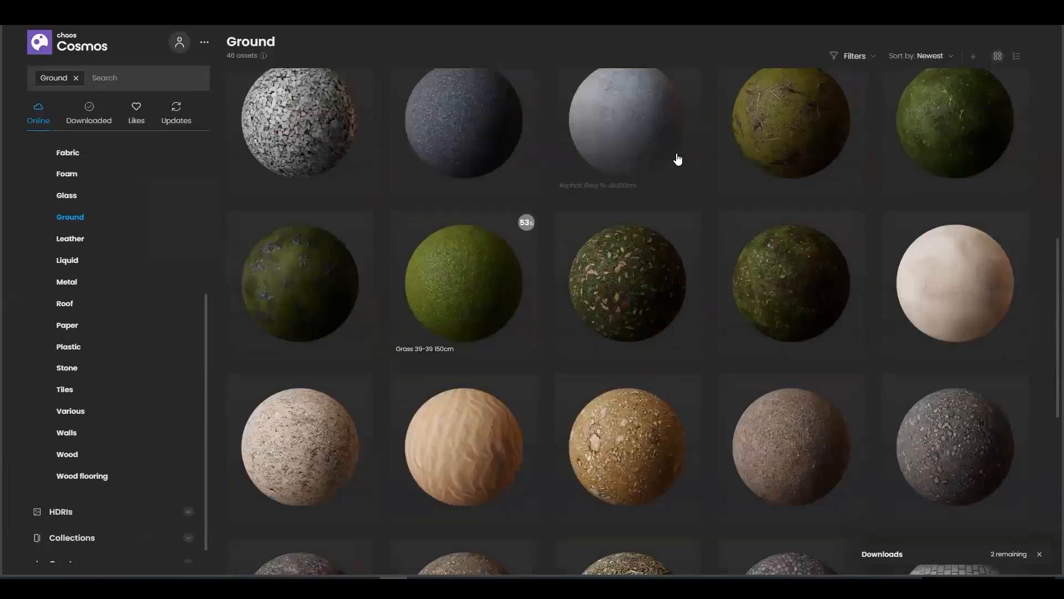
scroll(510, 391, "up", 3)
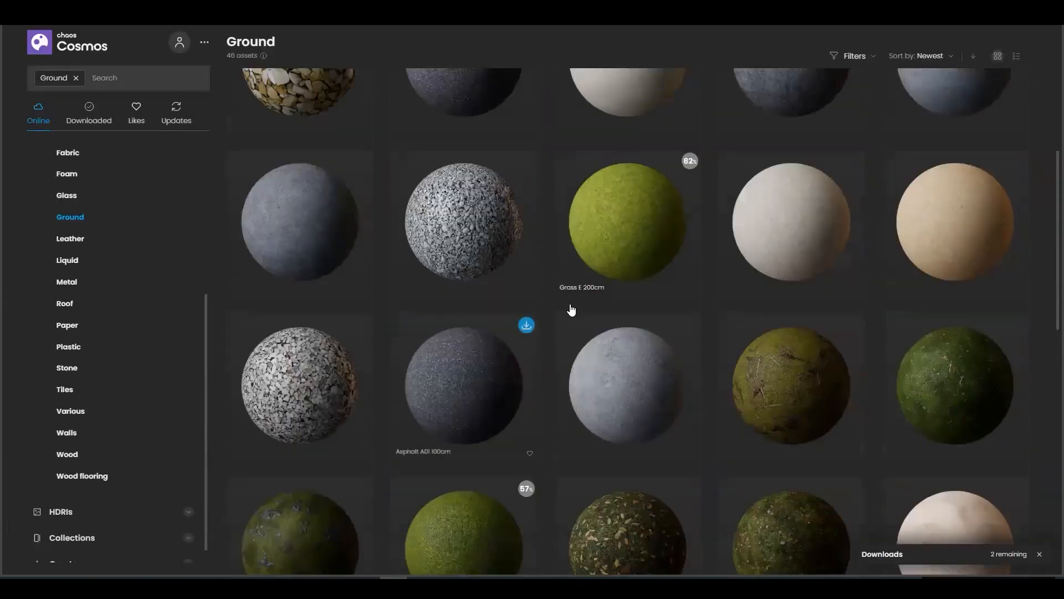
Import the downloaded Grass E 200cm material onto the selected plane and minimize the Cosmos browser
scroll(633, 252, "down", 1)
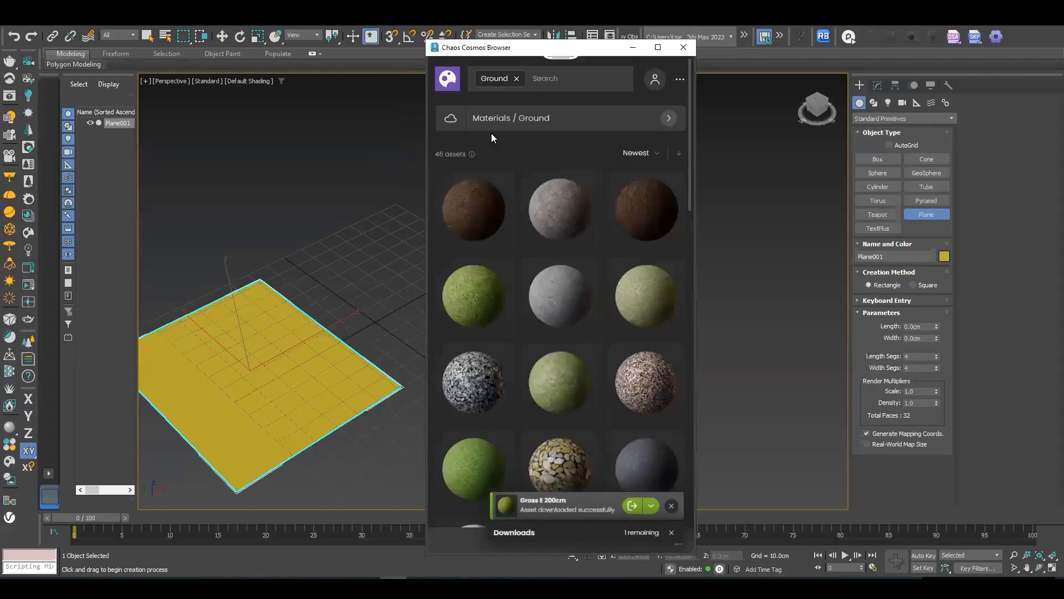
left_click(629, 506)
scroll(257, 401, "up", 3)
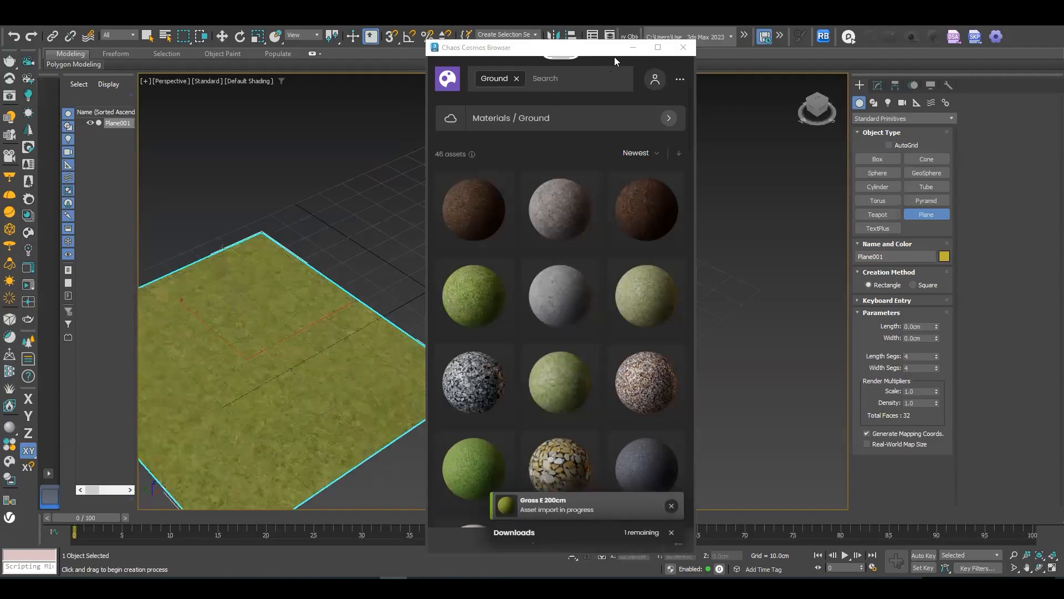
left_click(633, 48)
left_click(622, 73)
Examine the grass texture on the plane close up and from a framed orthographic view
middle_click_drag(429, 216, 497, 229)
scroll(498, 228, "up", 5)
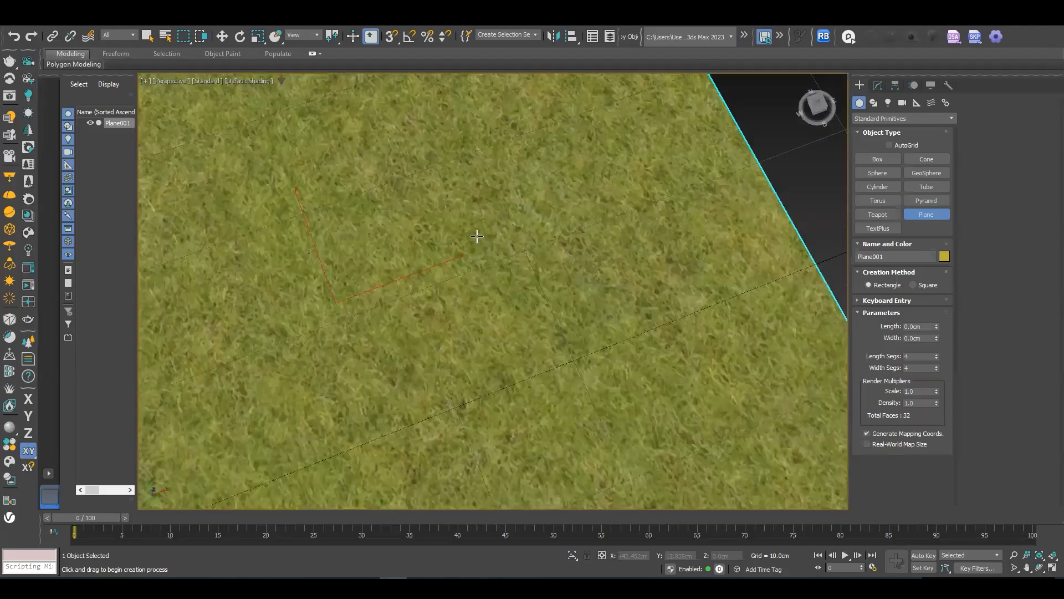
key("w")
middle_click_drag(425, 263, 474, 292, "alt")
scroll(474, 292, "down", 5)
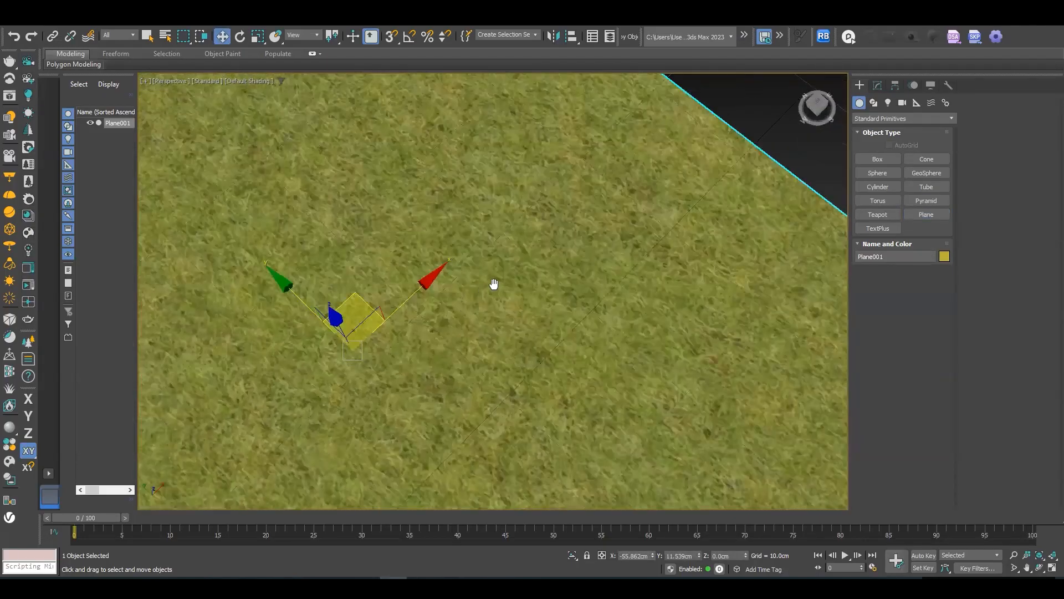
key("t")
key("z")
mouse_move(494, 269)
middle_mouse_down()
mouse_move(501, 280)
mouse_move(534, 241)
mouse_move(504, 278)
middle_mouse_up()
key("F3")
scroll(504, 277, "up", 4)
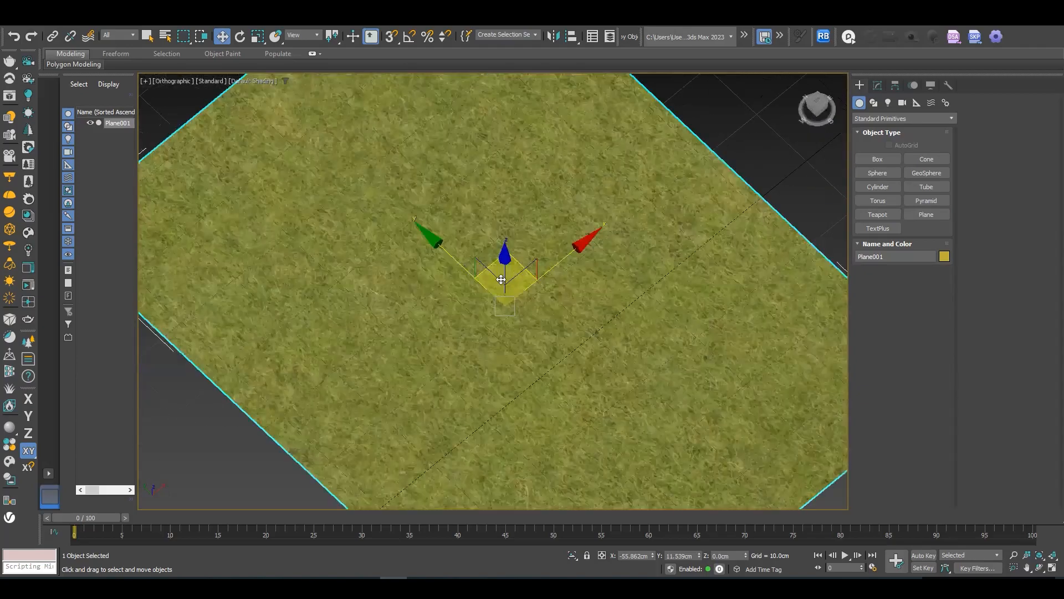
middle_click_drag(712, 171, 687, 200)
Add a UVW Map with Box mapping to the plane and reduce its length to about 6.4 cm, width to 11.4 cm and height to 0.6 cm
left_click(877, 84)
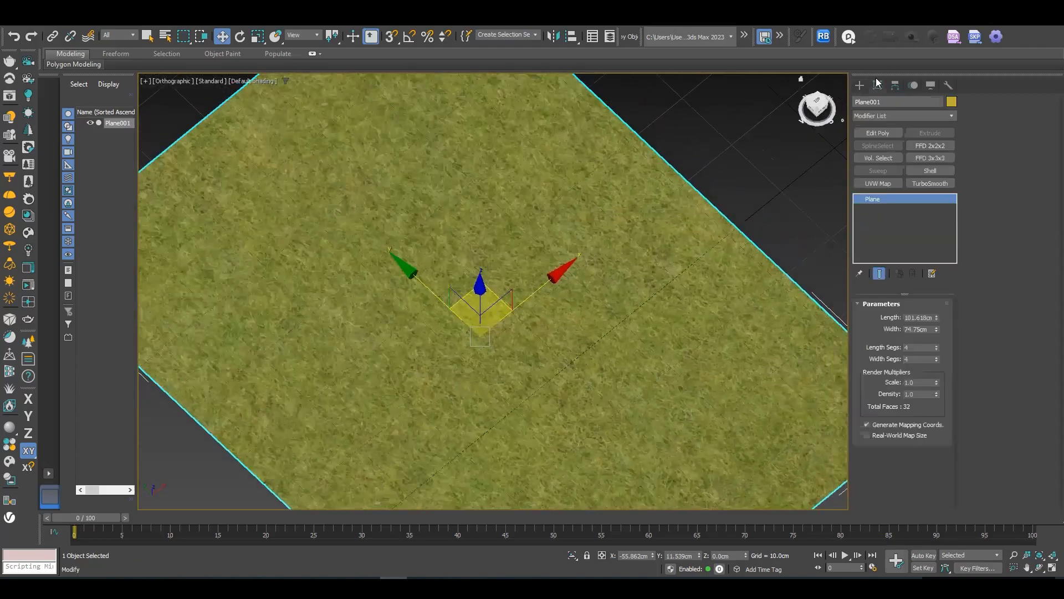
left_click(878, 184)
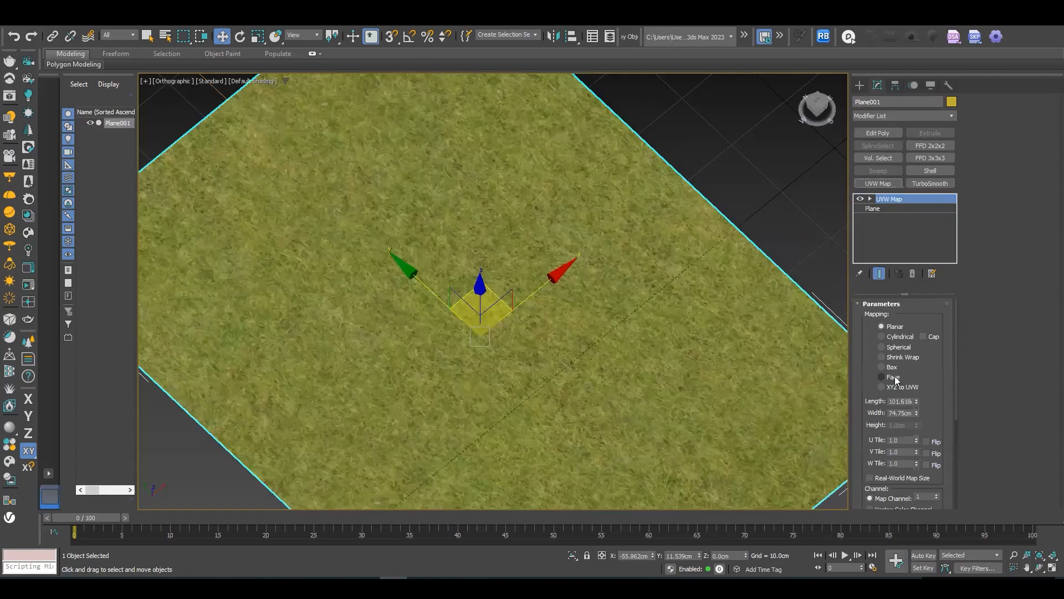
left_click(884, 366)
middle_click_drag(744, 361, 775, 312)
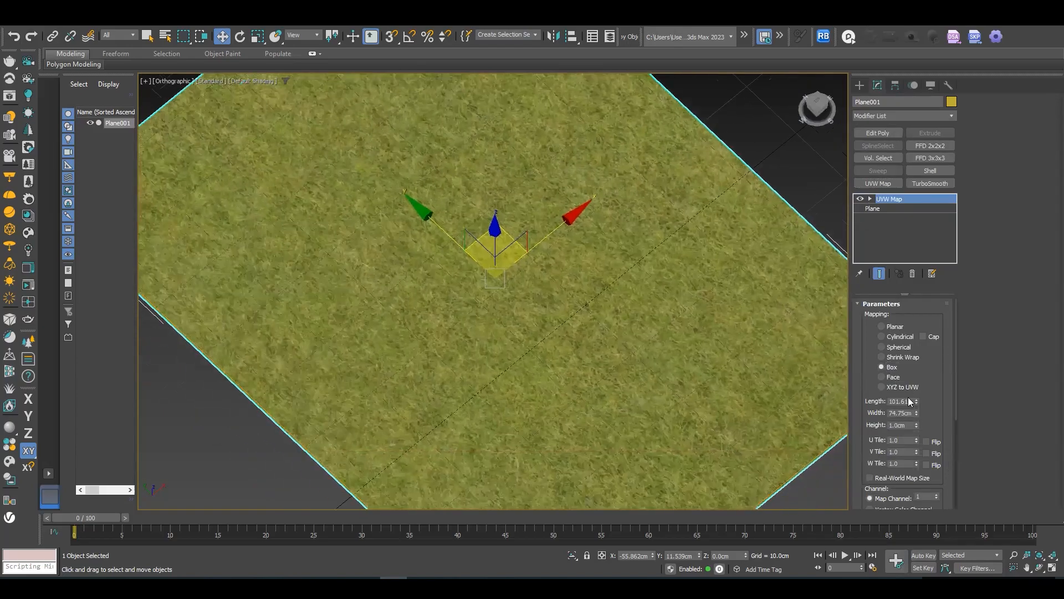
left_click_drag(918, 409, 922, 442)
left_click_drag(917, 401, 920, 447)
left_click_drag(917, 403, 924, 442)
Inspect the grass tiling on the plane both close up and from farther away
scroll(521, 251, "up", 4)
middle_click_drag(559, 279, 557, 349)
scroll(576, 304, "up", 3)
scroll(539, 327, "up", 2)
scroll(481, 310, "up", 4)
middle_click_drag(497, 327, 582, 273)
scroll(583, 273, "down", 4)
mouse_move(543, 236)
middle_mouse_down()
mouse_move(555, 280)
mouse_move(570, 271)
mouse_move(521, 320)
mouse_move(534, 254)
middle_mouse_up()
scroll(555, 281, "down", 4)
scroll(583, 261, "down", 4)
scroll(485, 333, "down", 4)
middle_click_drag(230, 338, 230, 359)
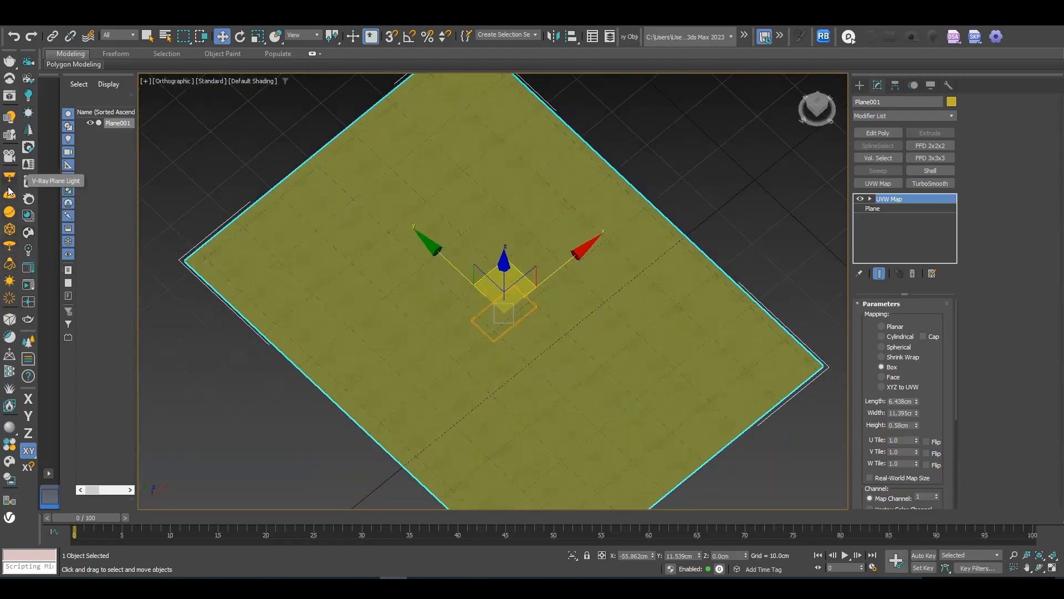
Place a V-Ray dome light beside the plane and render the scene interactively, with the frame buffer moved aside
left_click(708, 171)
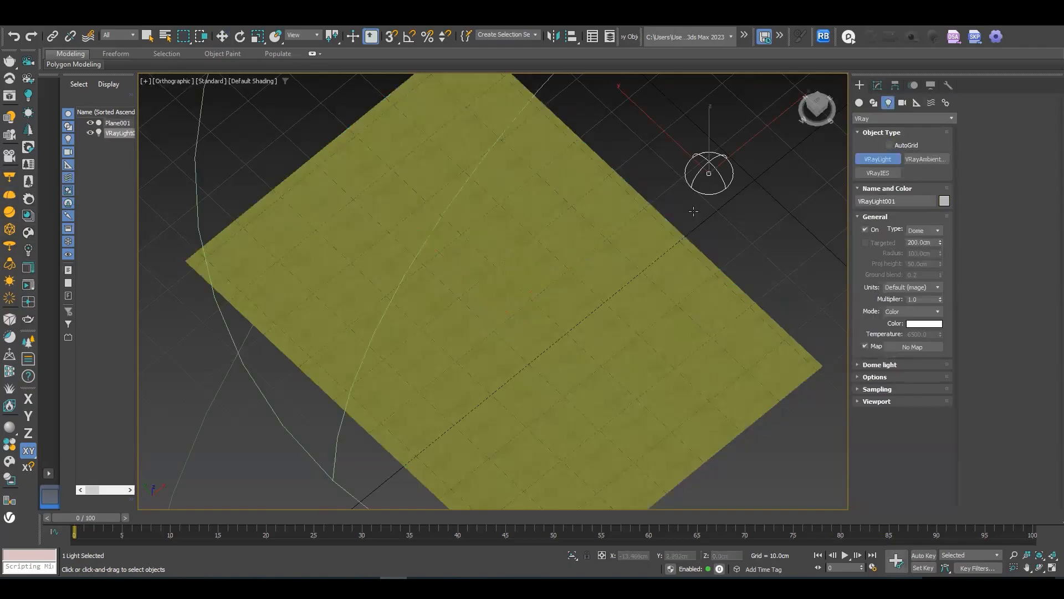
middle_click_drag(643, 212, 596, 251)
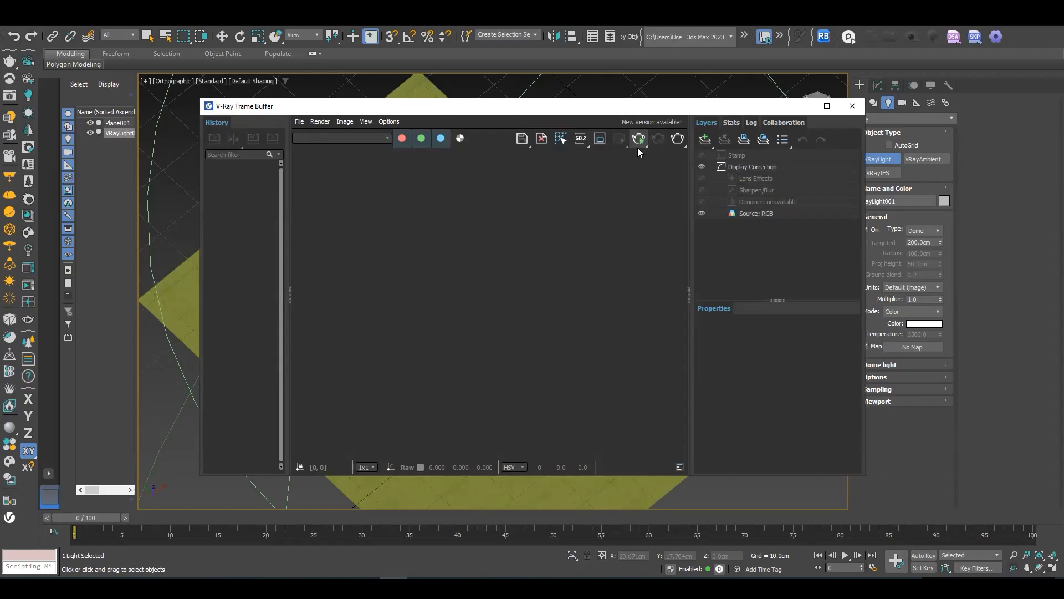
scroll(492, 308, "up", 3)
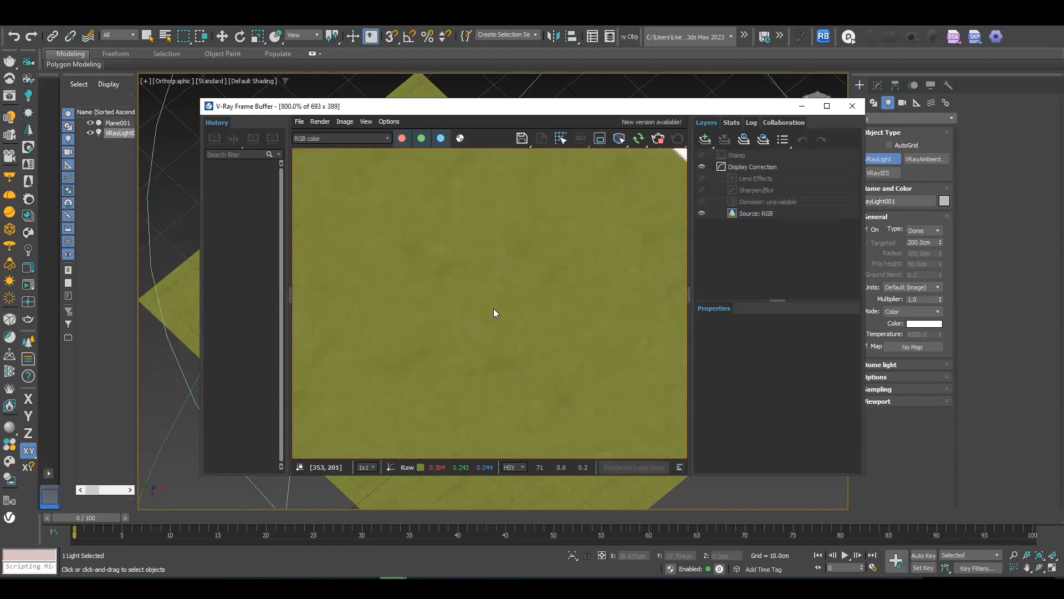
scroll(494, 309, "down", 3)
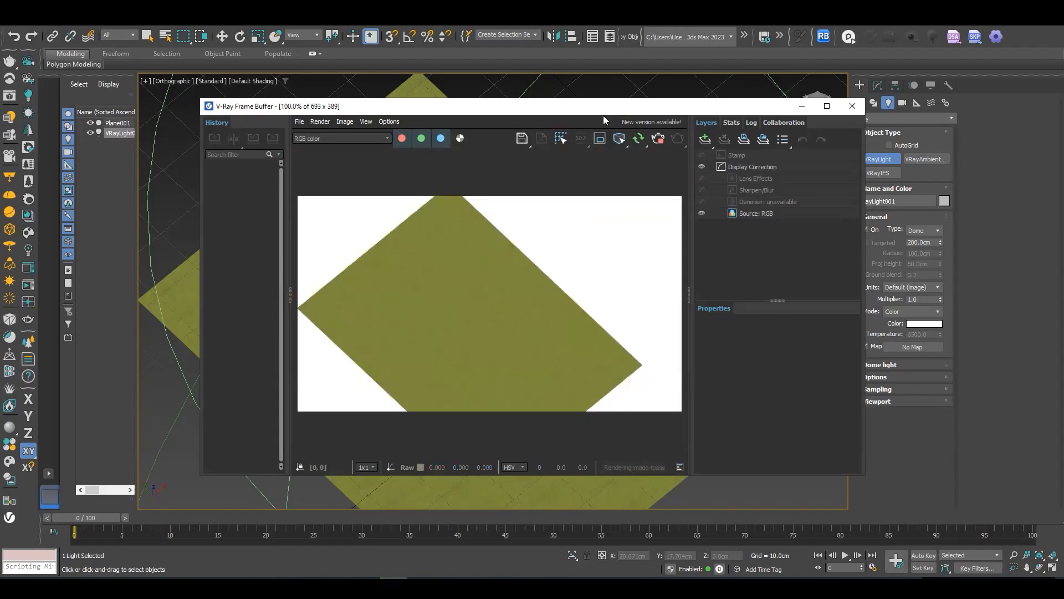
left_click_drag(603, 109, 244, 131)
middle_click_drag(690, 224, 756, 240)
scroll(770, 264, "down", 5)
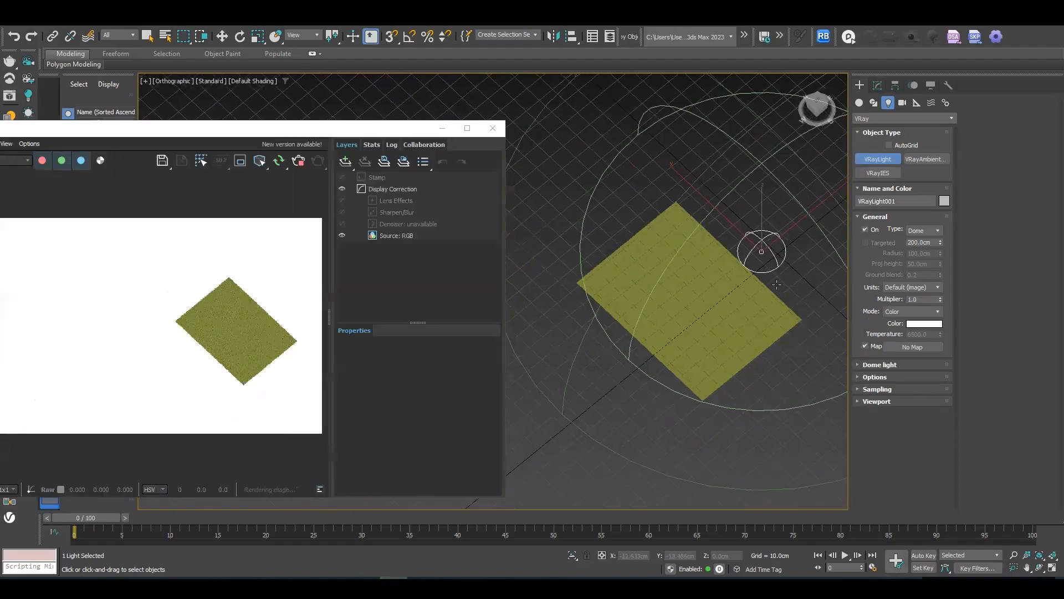
Set the length, width and height of the grass plane's UVW Map to 6 cm each
key("w")
scroll(738, 291, "up", 5)
middle_click_drag(712, 302, 768, 302)
left_click(696, 298)
key("z")
middle_click_drag(768, 302, 754, 358, "alt")
scroll(651, 359, "up", 5)
middle_click_drag(753, 359, 810, 317, "alt")
left_click(877, 85)
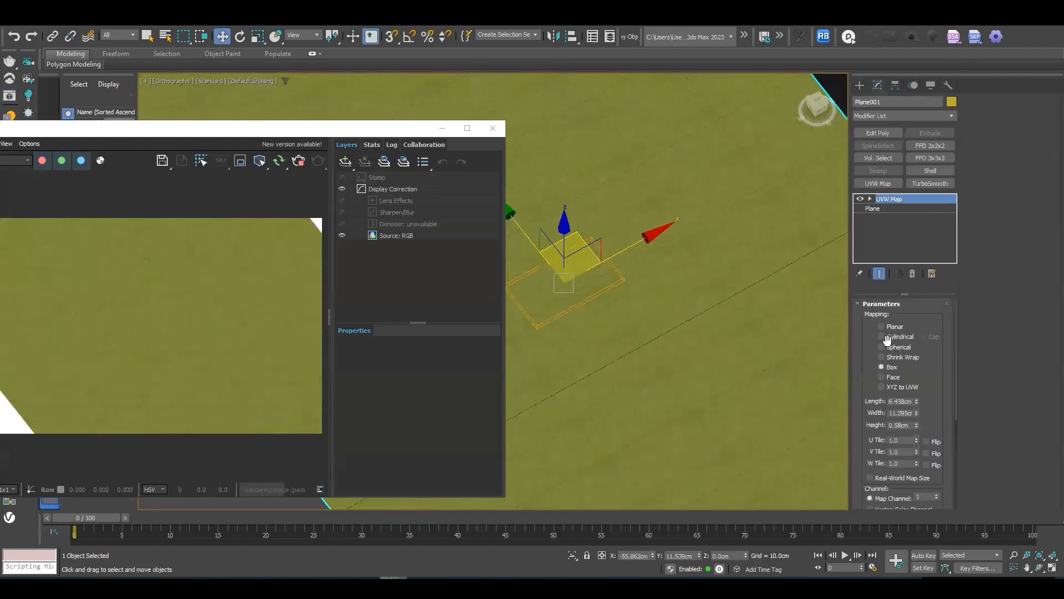
left_click_drag(924, 375, 930, 350)
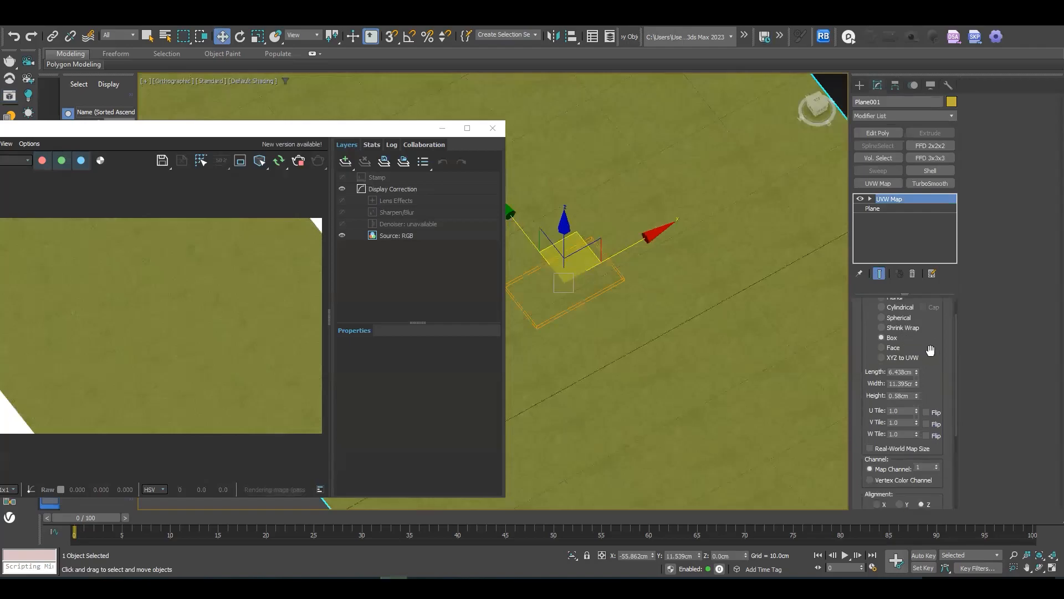
double_click(900, 372)
type("6")
left_click(906, 386)
type("6")
key("Tab")
type("6")
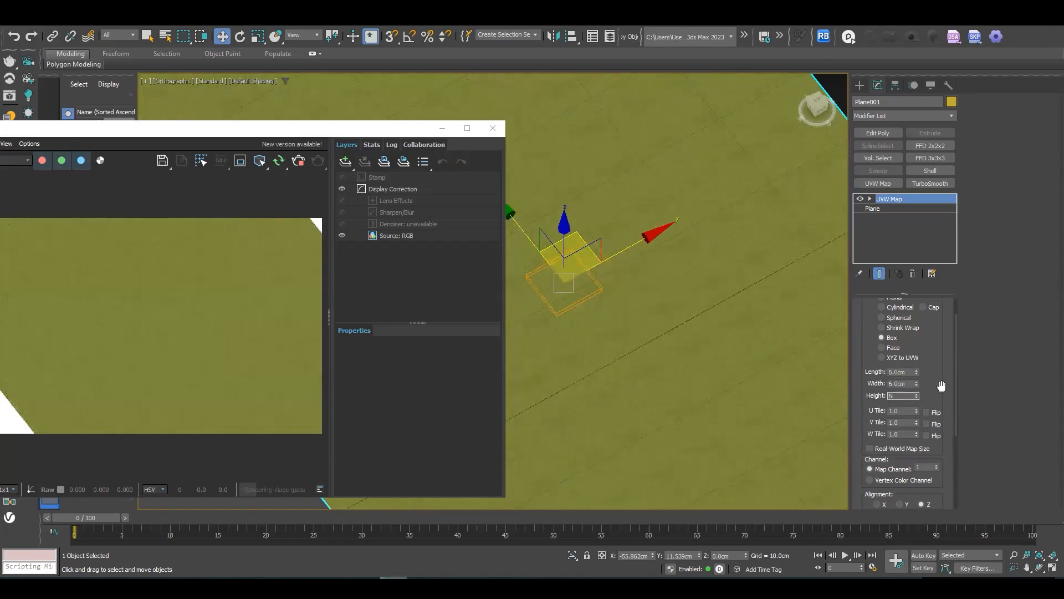
Compare the grass texture's detail and tiling in the interactive render and the viewport at several zoom levels
scroll(232, 327, "up", 3)
left_click(292, 326)
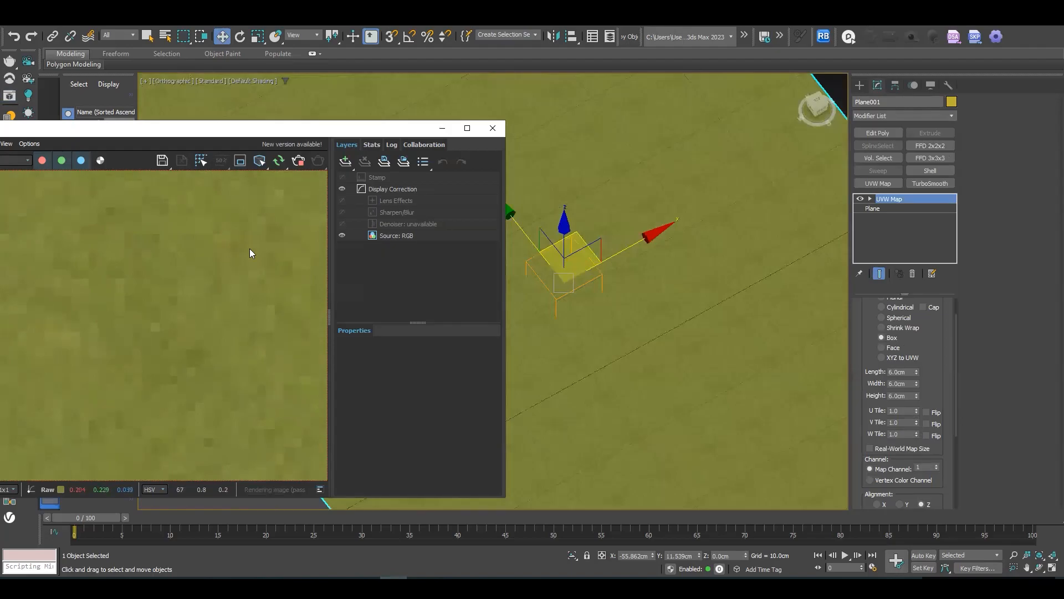
scroll(684, 270, "up", 5)
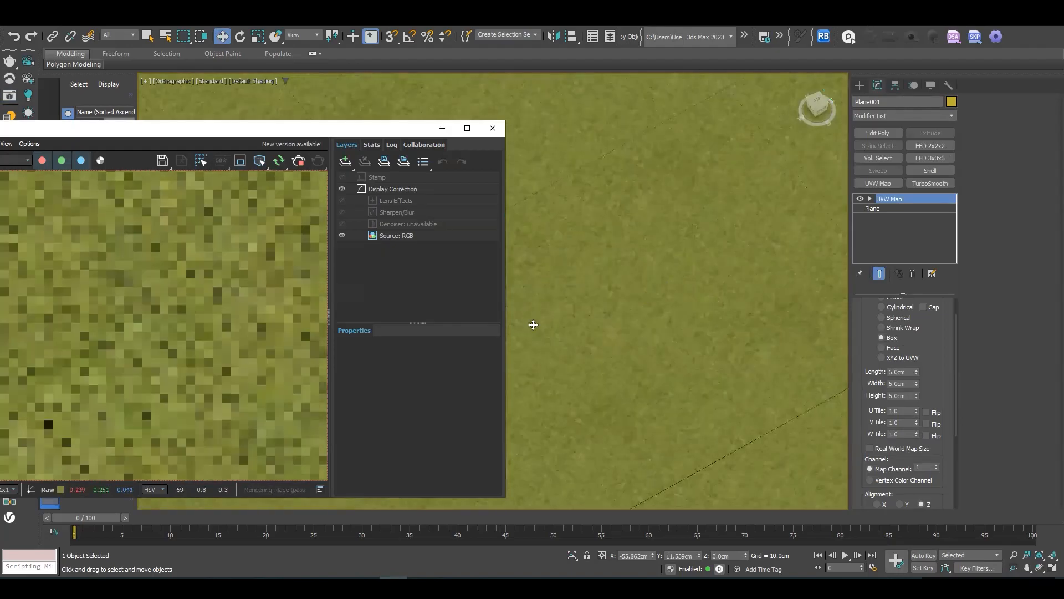
scroll(653, 294, "up", 3)
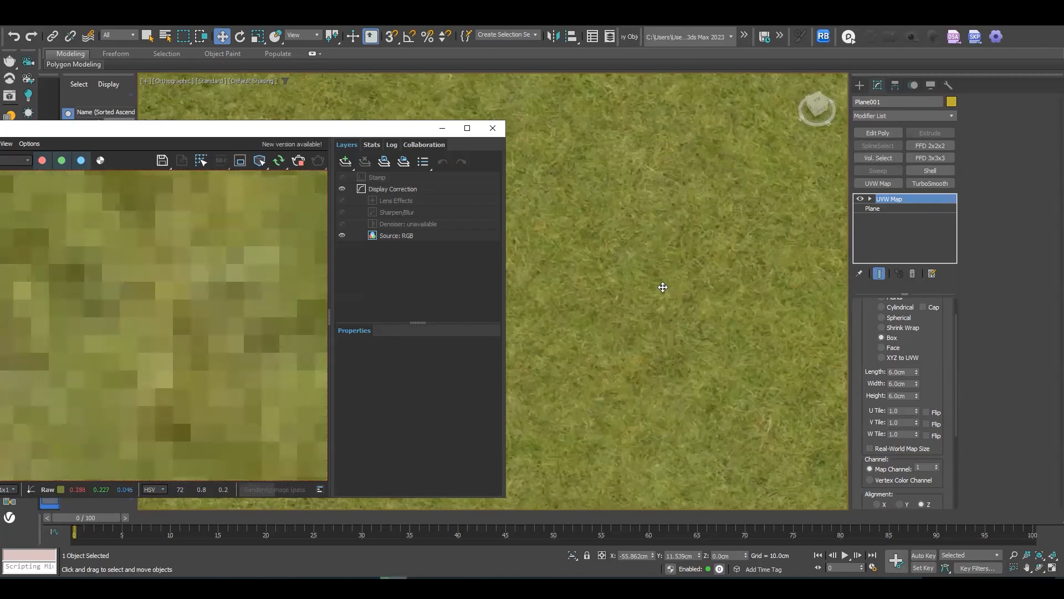
scroll(664, 293, "up", 3)
scroll(665, 302, "down", 6)
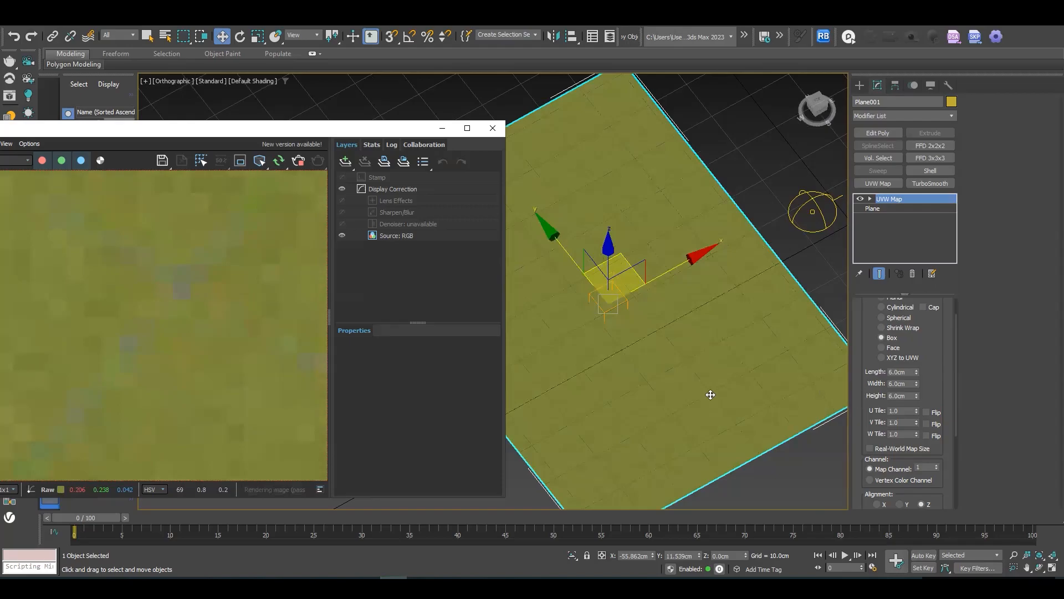
left_click_drag(352, 123, 516, 120)
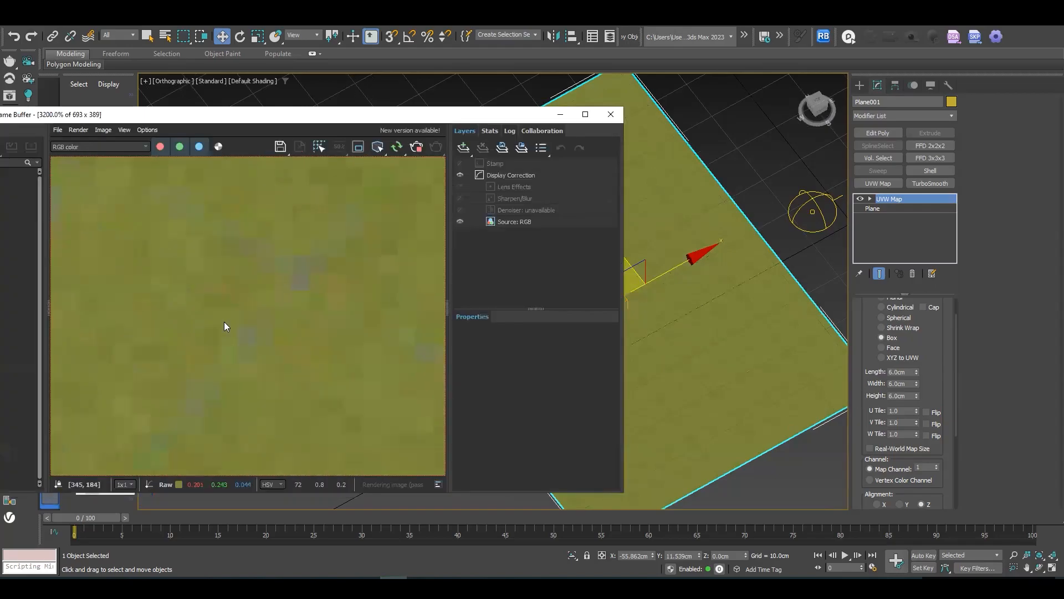
scroll(677, 400, "up", 2)
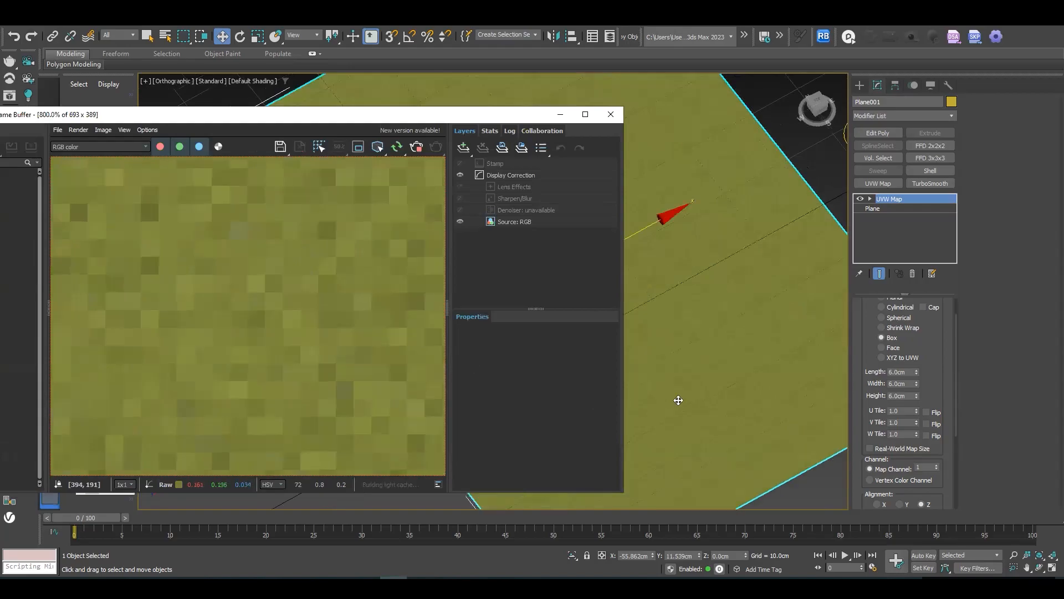
scroll(376, 357, "down", 1)
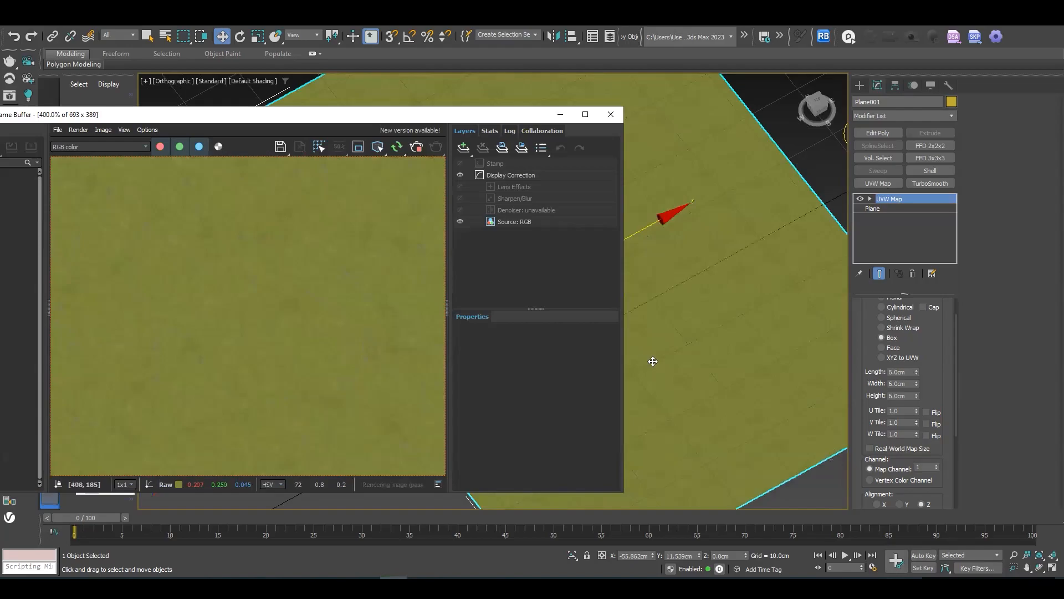
middle_click_drag(751, 341, 660, 354)
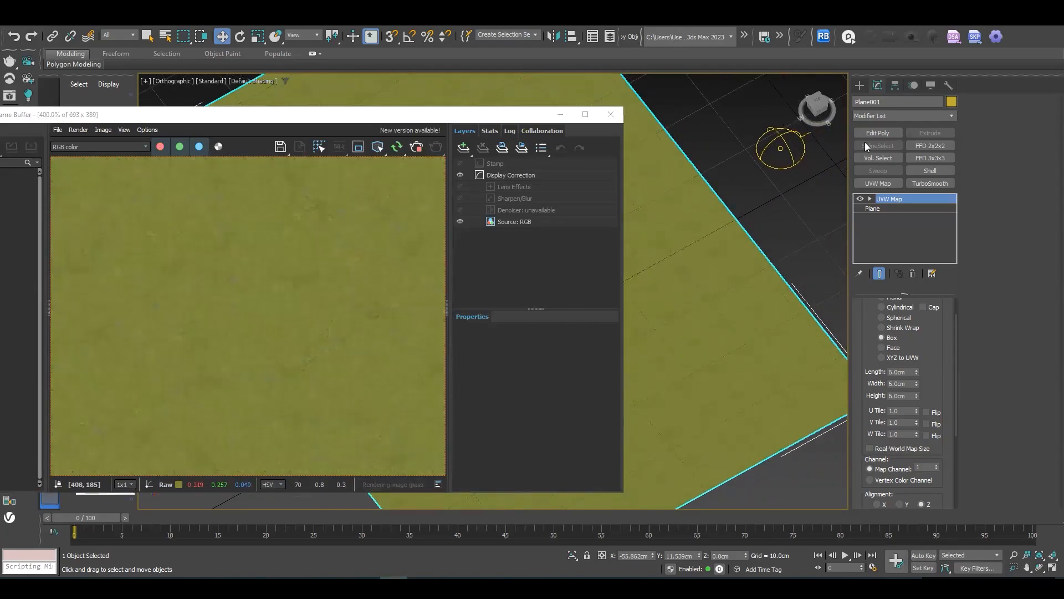
Draw a narrow rectangle spline on the grass plane and reduce it to about 7.3 cm long and 1.6 cm wide
left_click(860, 85)
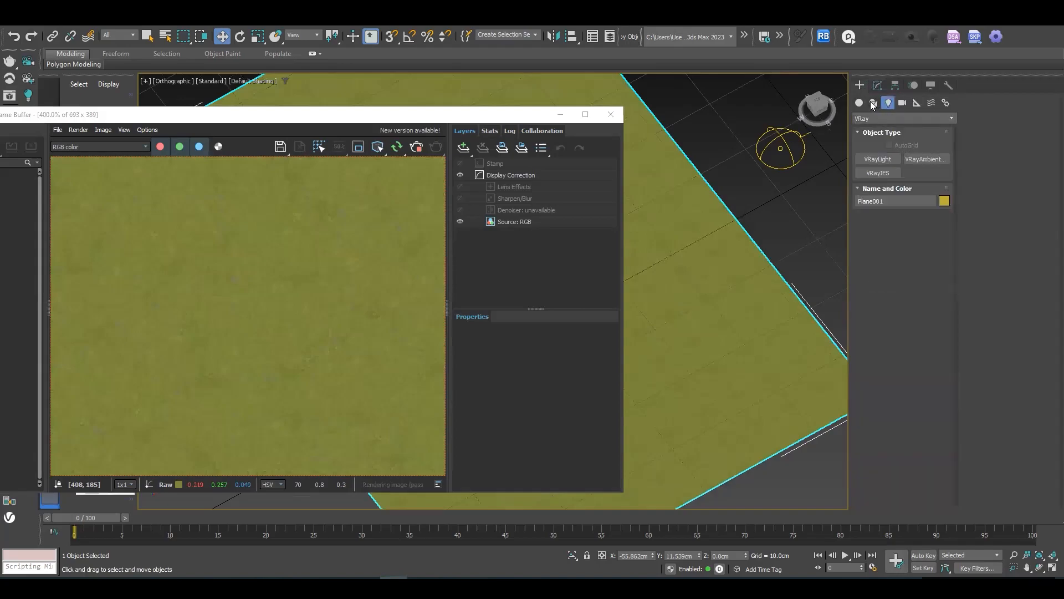
left_click(912, 174)
left_click_drag(691, 285, 743, 331)
left_click(877, 85)
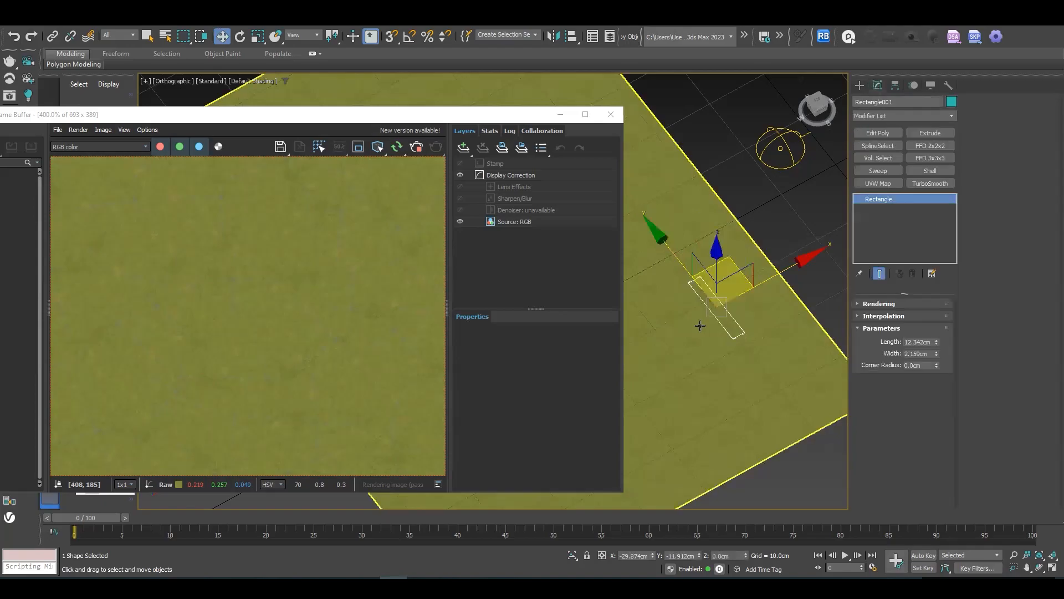
scroll(682, 368, "up", 3)
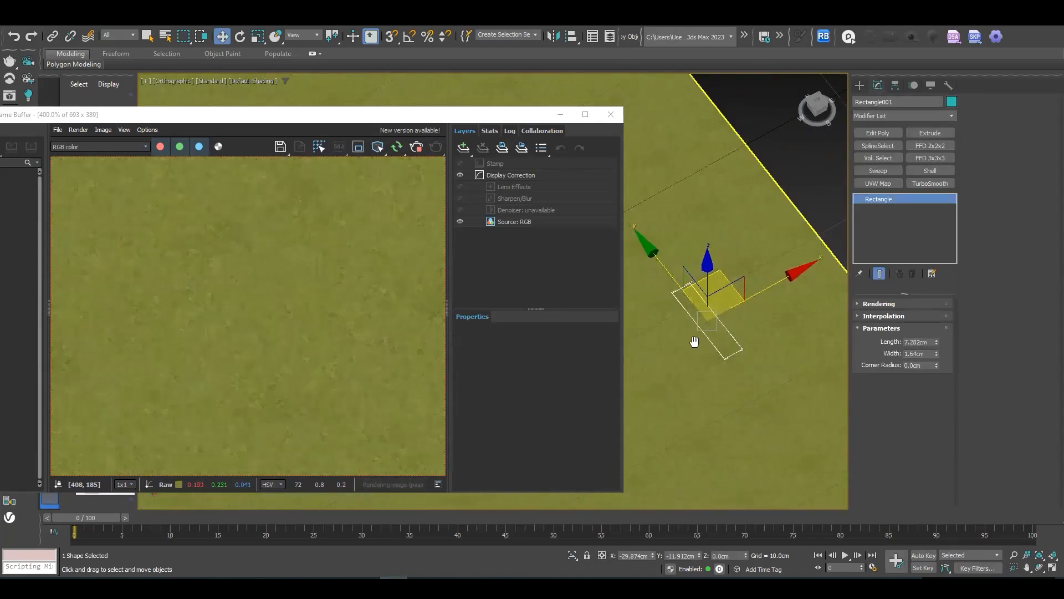
scroll(696, 340, "down", 3)
Download Bricks Weathered E03 100cm from the Cosmos Bricks category and import it onto the selected grass plane
left_click(737, 359)
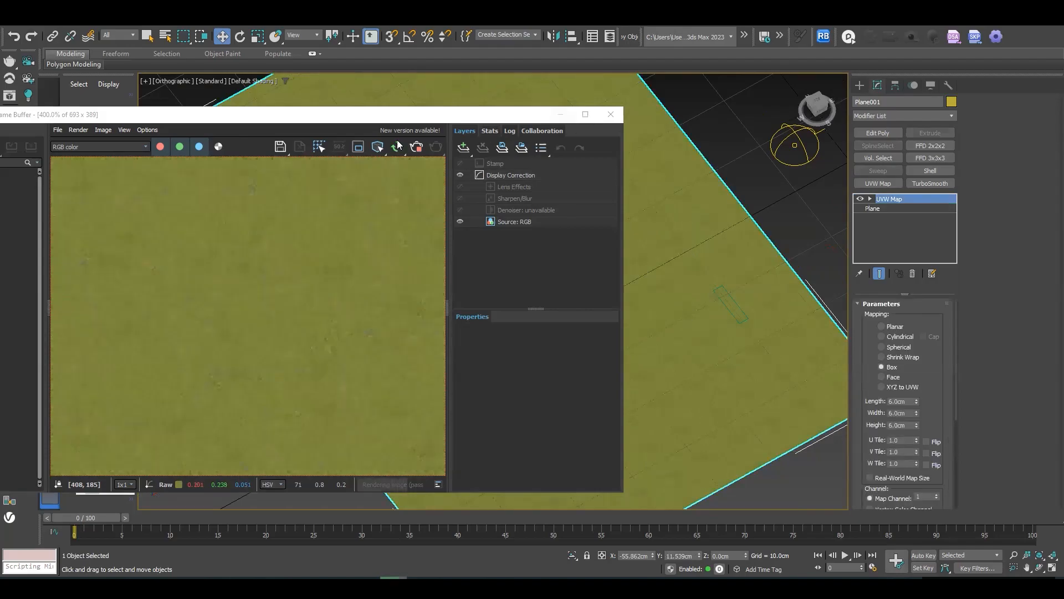
left_click_drag(407, 119, 556, 305)
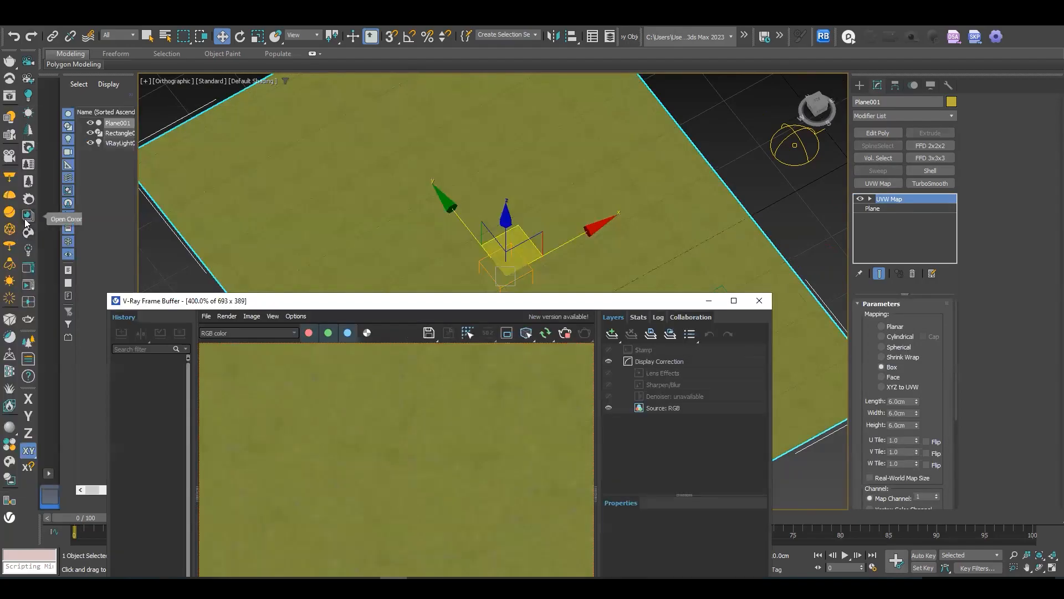
left_click(10, 461)
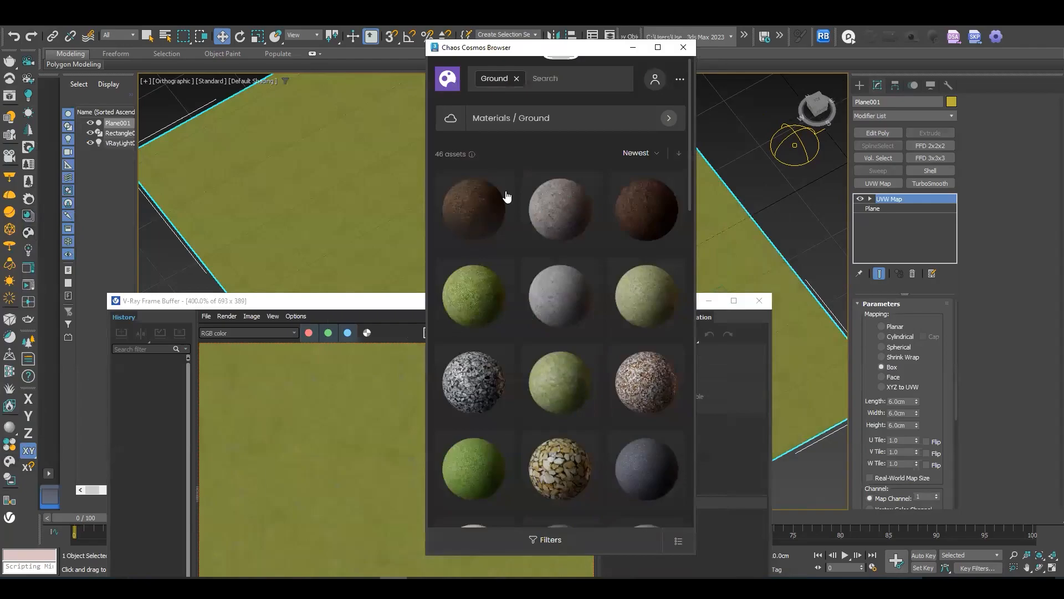
left_click(655, 46)
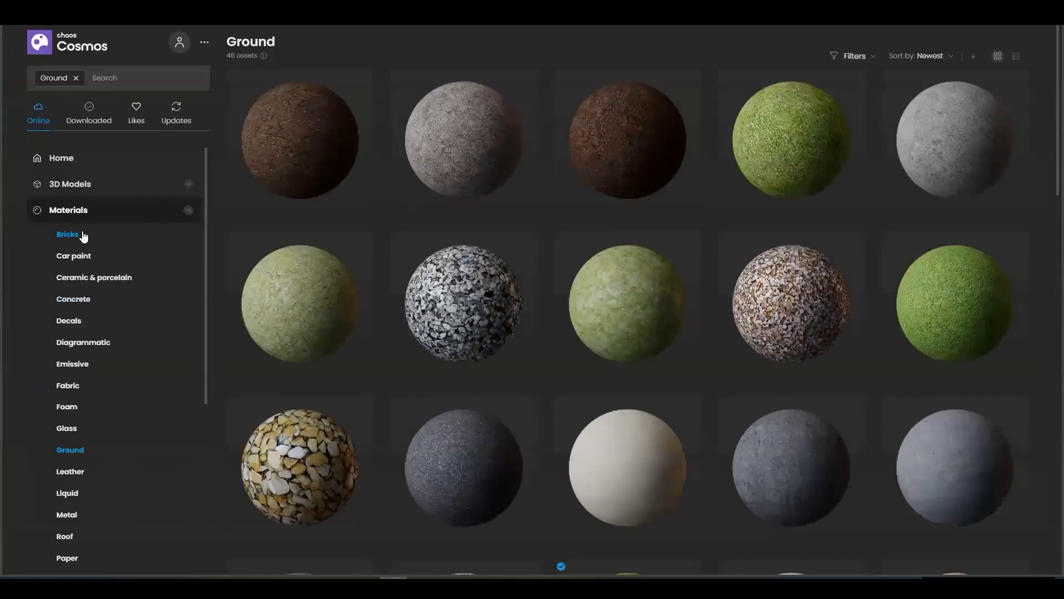
left_click(74, 237)
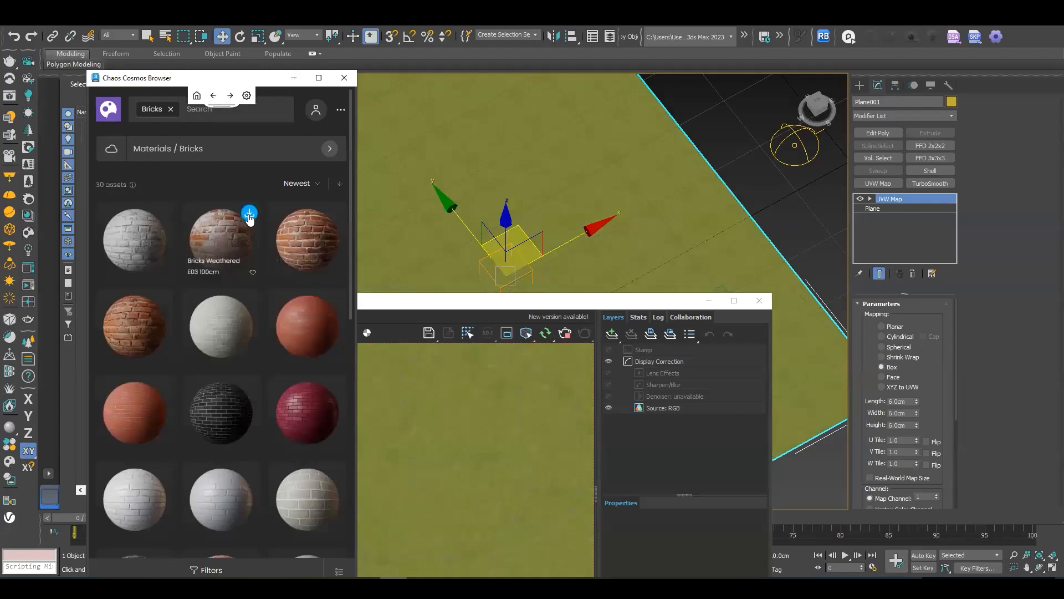
left_click(249, 215)
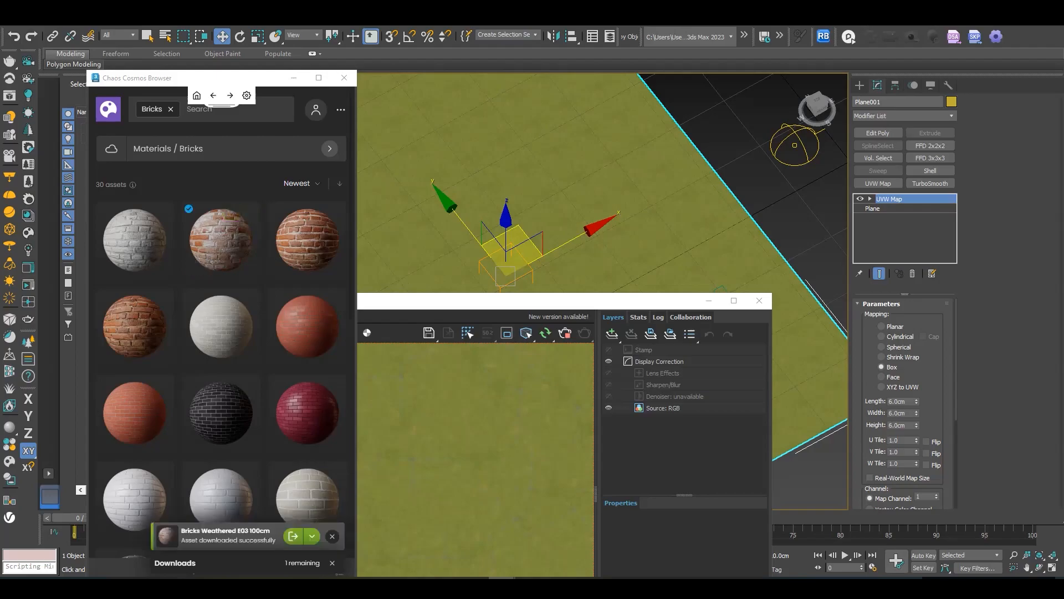
left_click(293, 536)
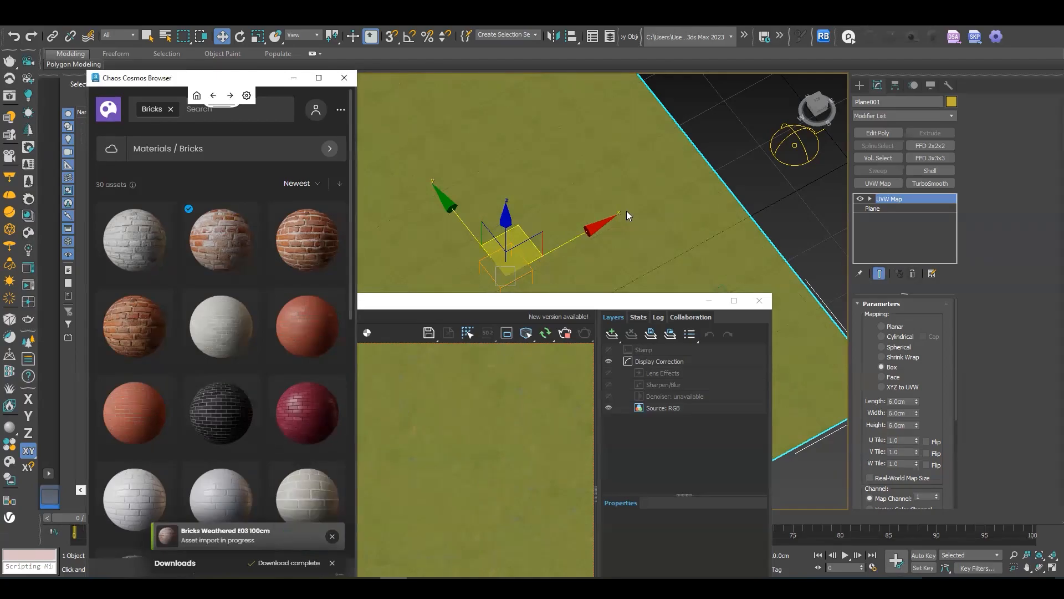
Examine the applied brick material's scale and tiling on the plane from several distances, comparing it with the rectangle spline
scroll(645, 194, "up", 2)
scroll(646, 203, "up", 2)
middle_click_drag(649, 211, 596, 126)
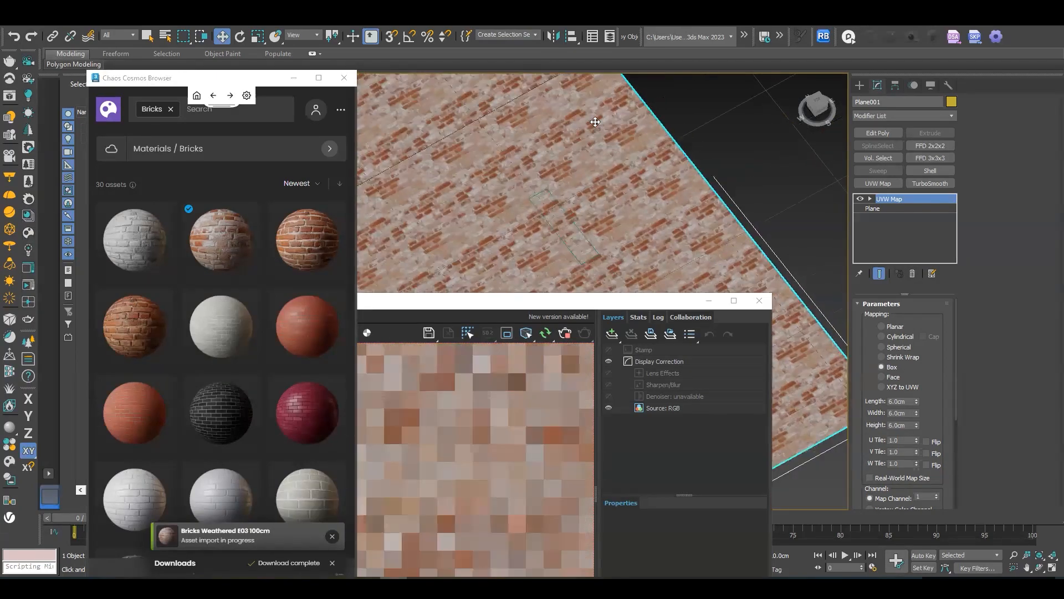
middle_click_drag(698, 203, 684, 198)
scroll(668, 203, "up", 3)
scroll(643, 183, "down", 3)
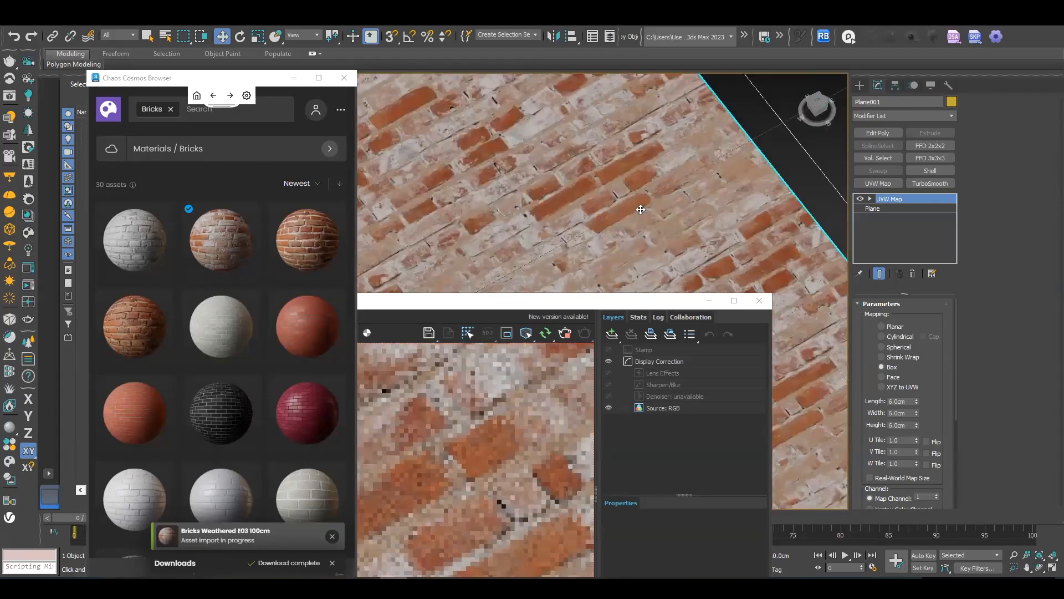
scroll(637, 202, "down", 4)
scroll(594, 215, "up", 6)
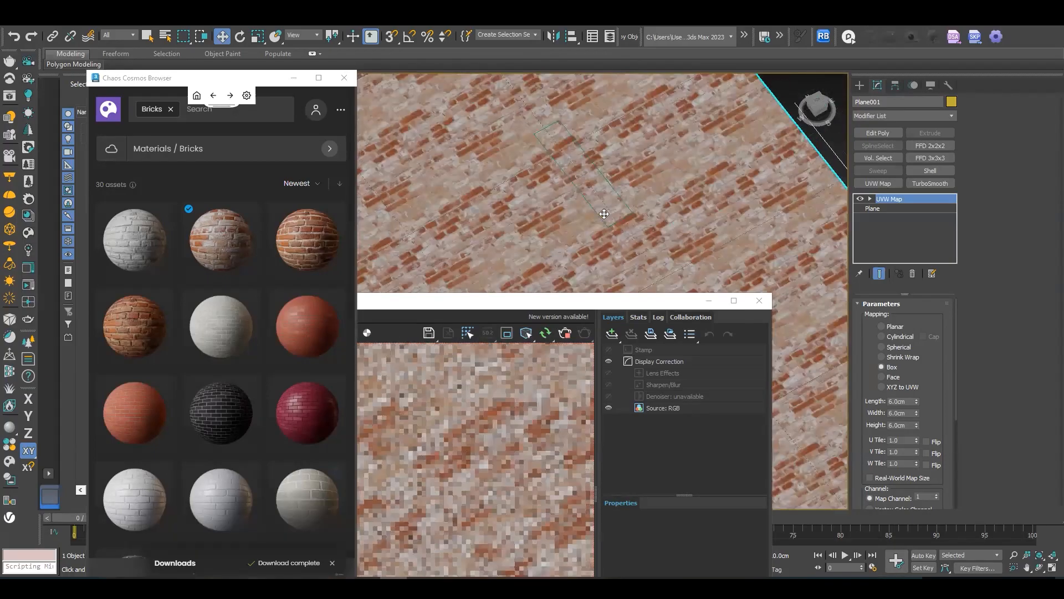
Rotate the rectangle spline a quarter turn in the top view so its long side runs along the brick courses
left_click(594, 215)
mouse_move(610, 189)
middle_mouse_down()
mouse_move(634, 248)
mouse_move(615, 174)
middle_mouse_up()
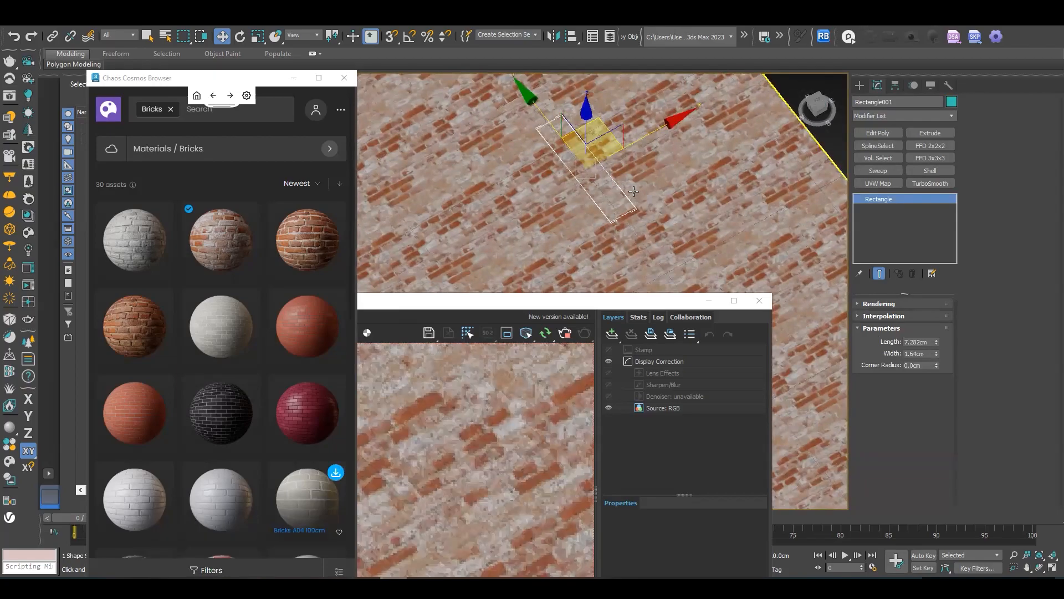
key("t")
key("e")
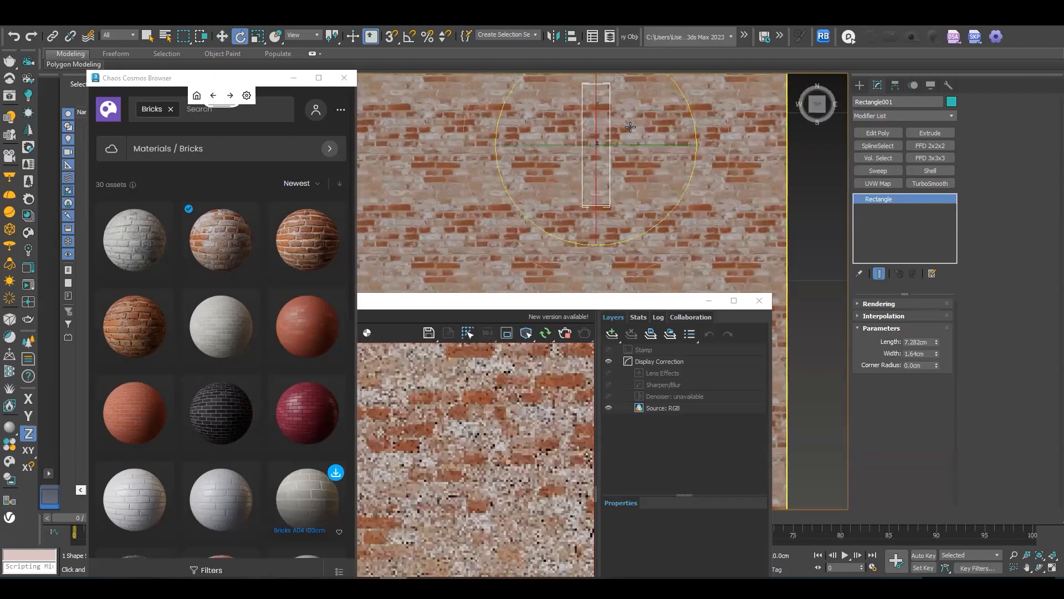
left_click_drag(684, 188, 625, 240)
key("ctrl+z")
key("ctrl+z")
scroll(616, 114, "up", 2)
middle_click_drag(616, 115, 585, 167)
key("w")
scroll(585, 148, "up", 3)
Close the Chaos Cosmos Browser and locate the brick plane's UVW Map gizmo in the top view
left_click(585, 173)
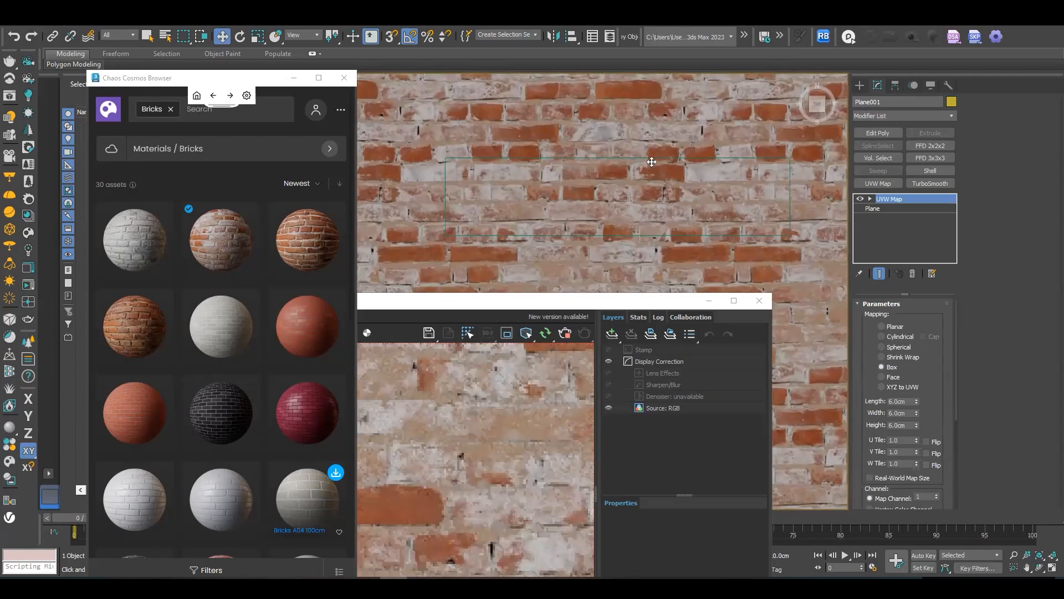
left_click(885, 208)
scroll(674, 194, "down", 3)
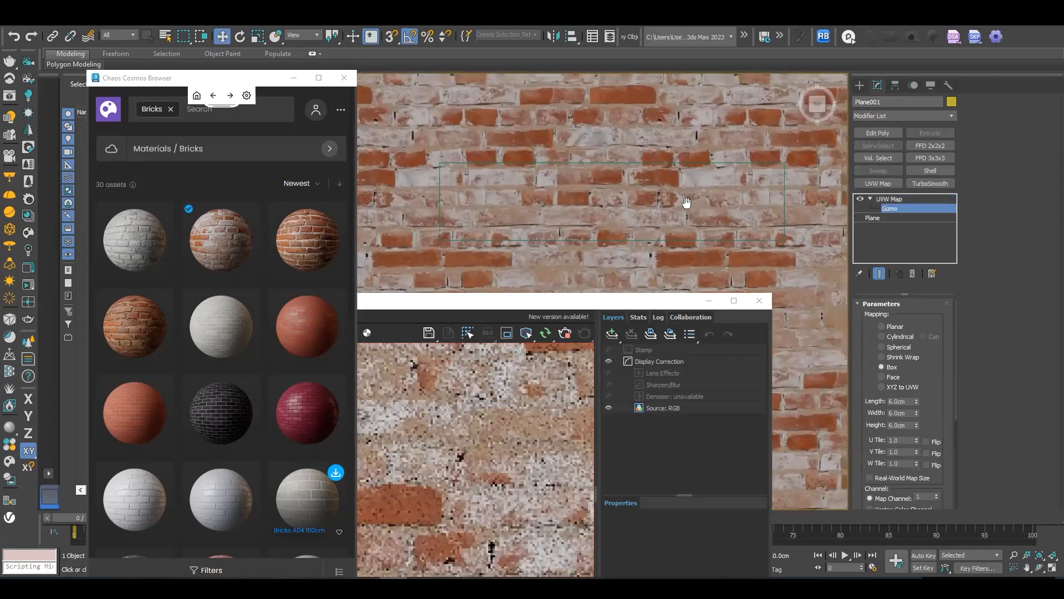
key("r")
scroll(638, 176, "down", 5)
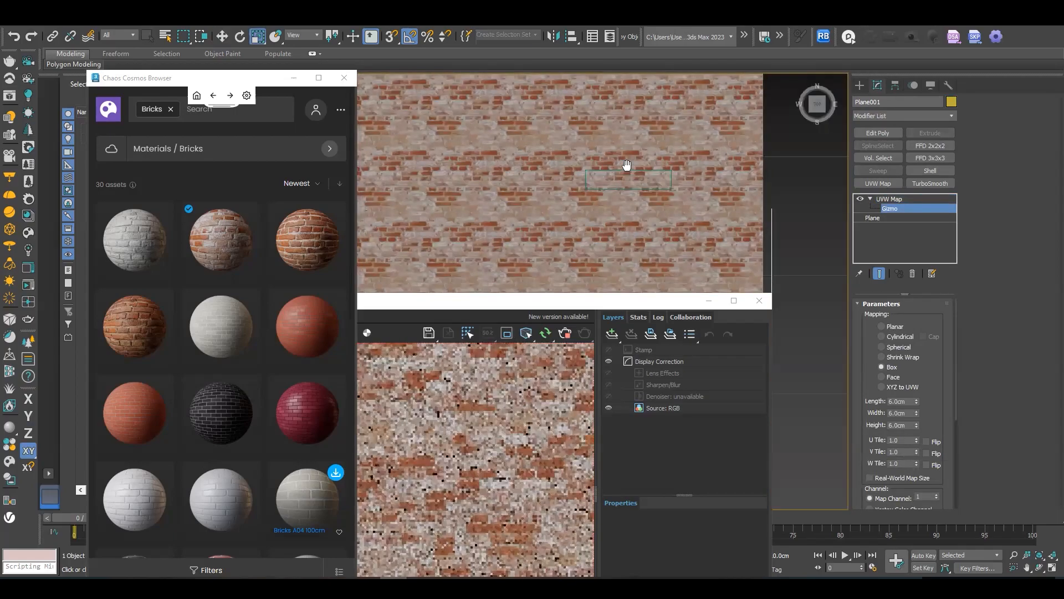
left_click(344, 77)
scroll(637, 171, "down", 6)
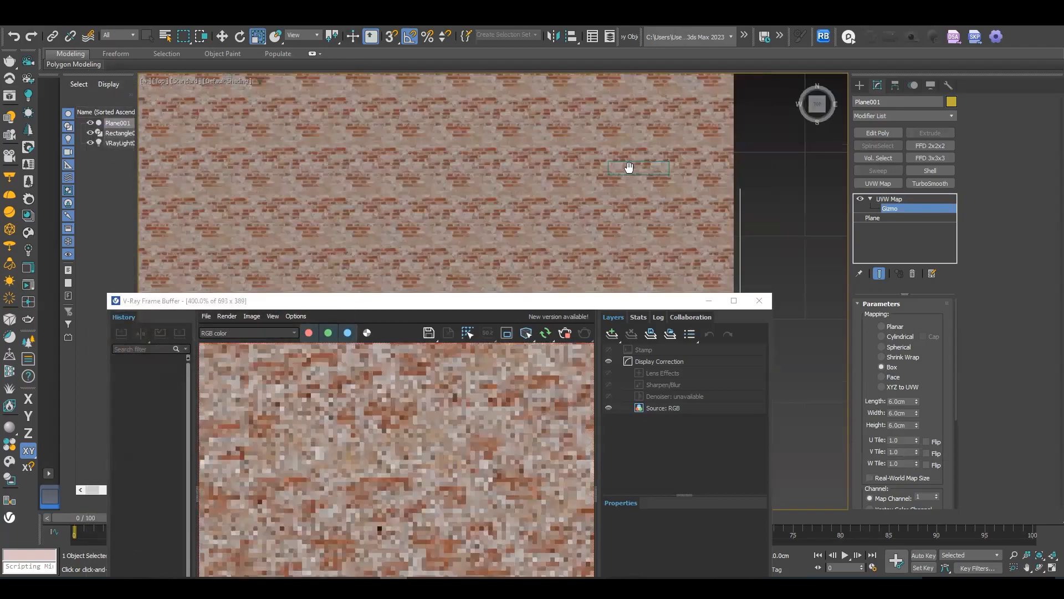
middle_click_drag(608, 168, 570, 207)
scroll(574, 208, "up", 2)
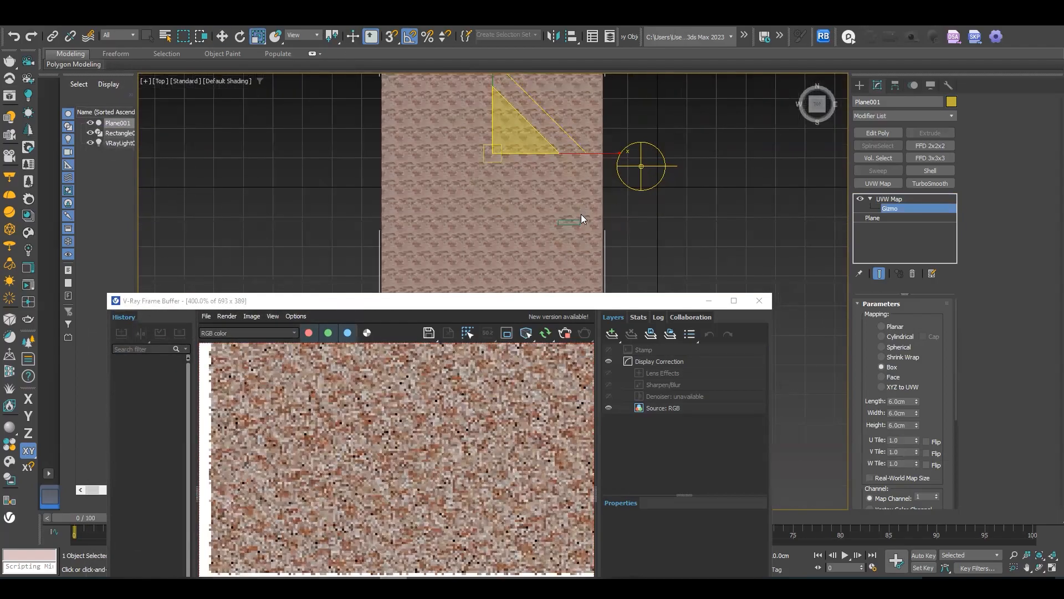
key("w")
left_click(891, 198)
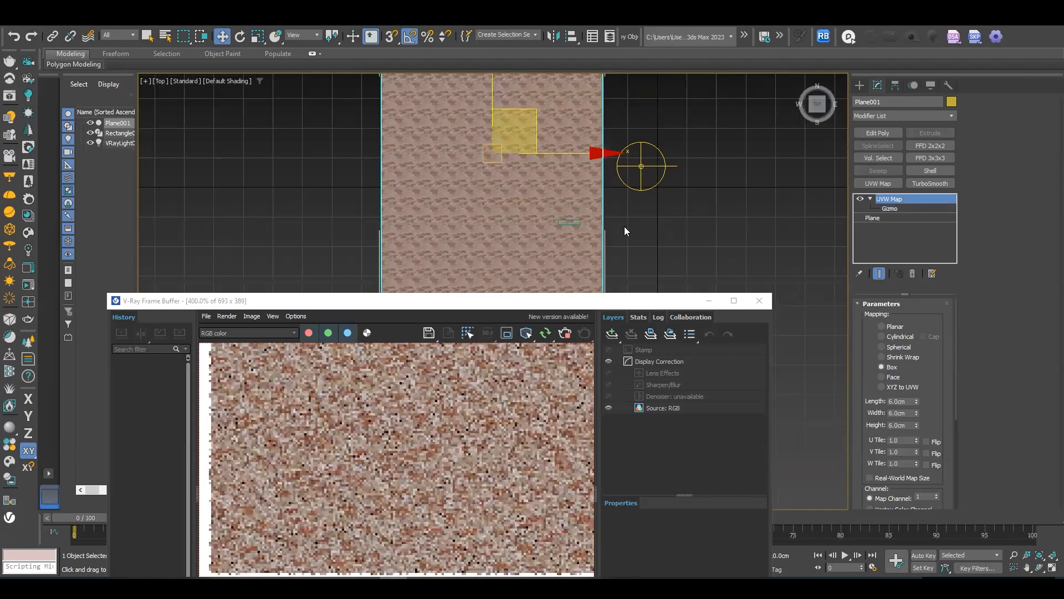
Move the rectangle spline to the middle of the brick plane, at the UVW Map gizmo's centre
left_click(570, 223)
left_click_drag(570, 223, 497, 143)
scroll(501, 139, "up", 5)
middle_click_drag(500, 140, 509, 209)
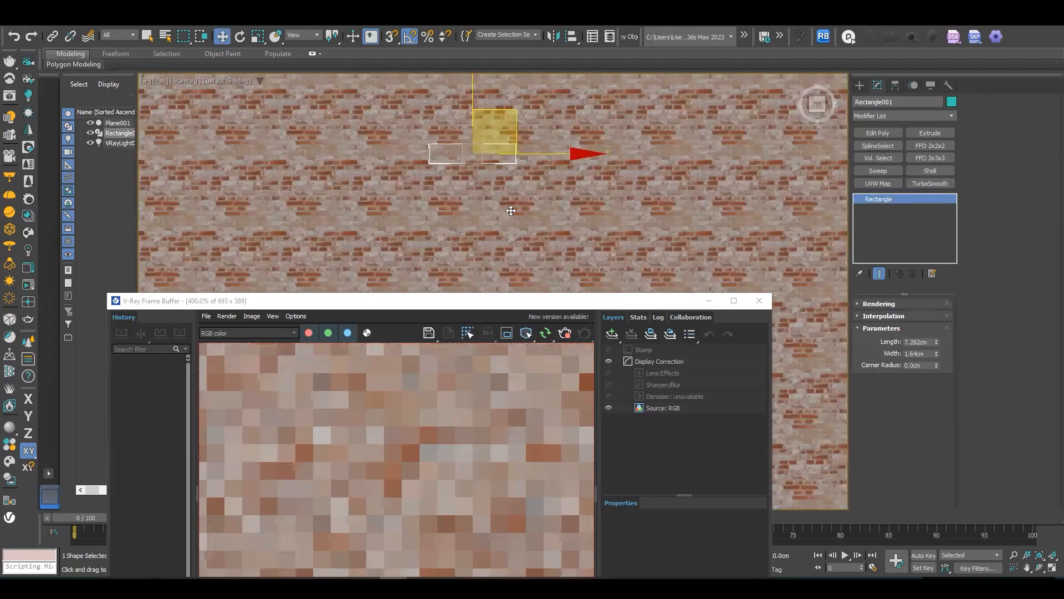
scroll(510, 210, "up", 1)
Scale up the brick plane's UVW Map gizmo until the brick courses are about as high as the reference rectangle
left_click(571, 169)
left_click(881, 208)
middle_click_drag(570, 210, 568, 143)
key("r")
middle_click_drag(489, 153, 493, 148)
left_click_drag(493, 165, 522, 411)
mouse_move(501, 181)
left_mouse_down()
mouse_move(515, 132)
mouse_move(509, 176)
left_mouse_up()
middle_click_drag(510, 173, 522, 207)
key("w")
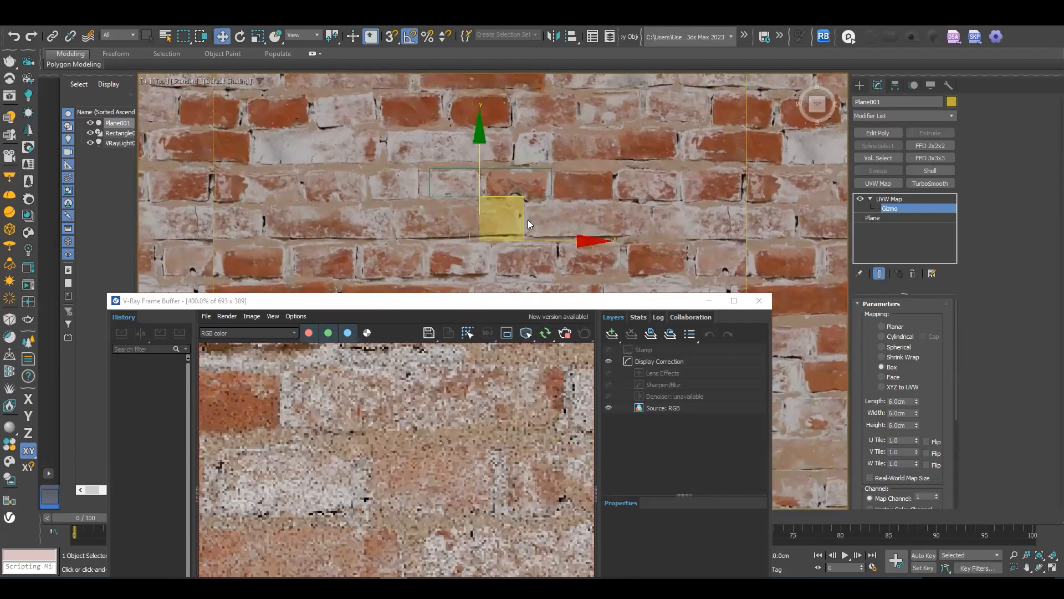
left_click(936, 198)
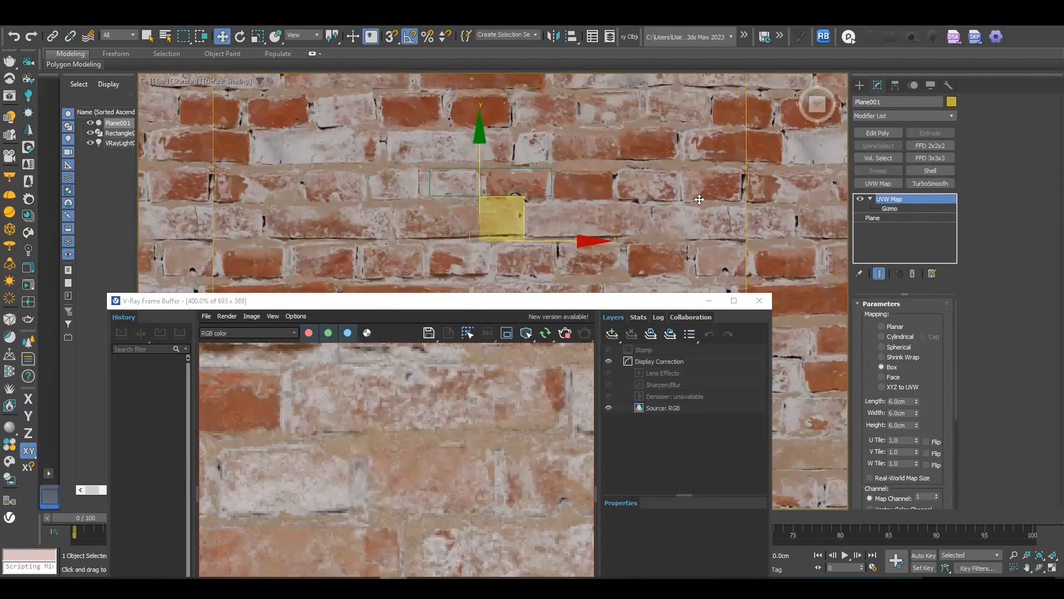
Nudge the rectangle spline along X and Y within a brick course to check the brick size against it
left_click(543, 196)
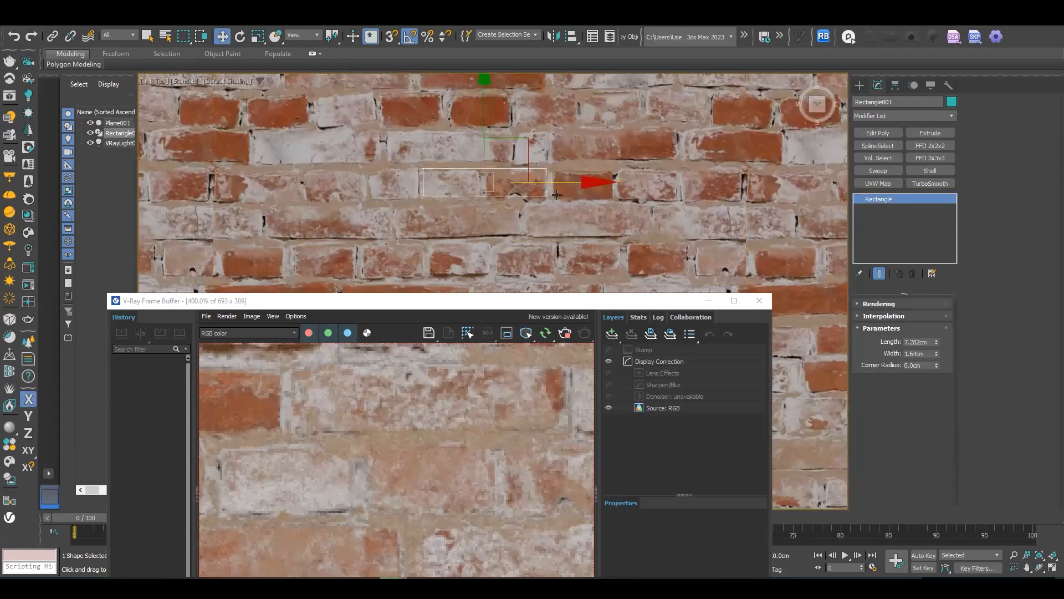
scroll(557, 195, "down", 8)
scroll(538, 201, "up", 6)
mouse_move(538, 184)
middle_mouse_down()
mouse_move(513, 235)
mouse_move(527, 201)
middle_mouse_up()
scroll(529, 216, "up", 2)
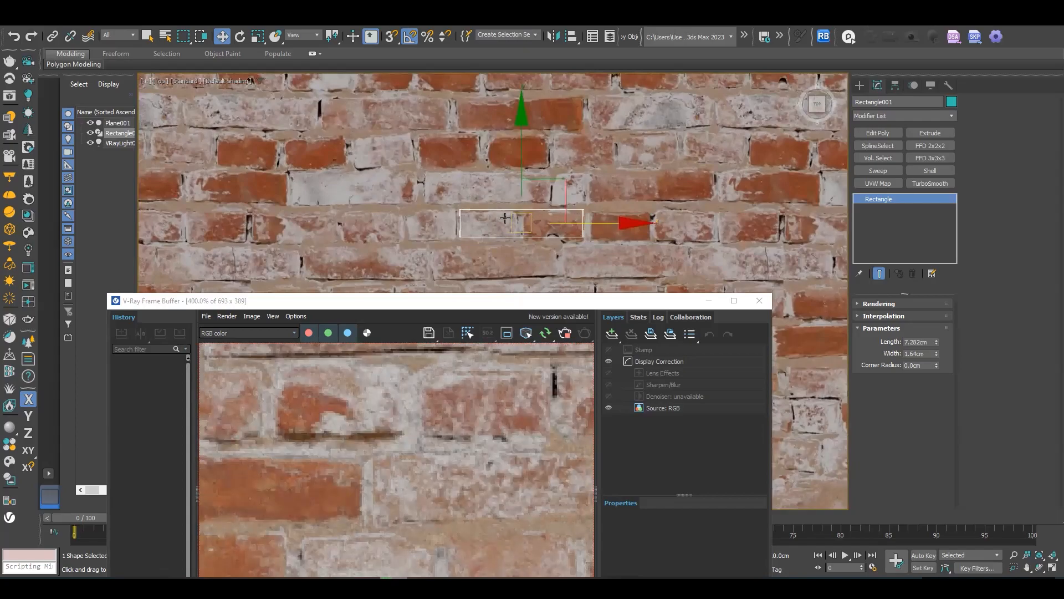
scroll(504, 218, "down", 4)
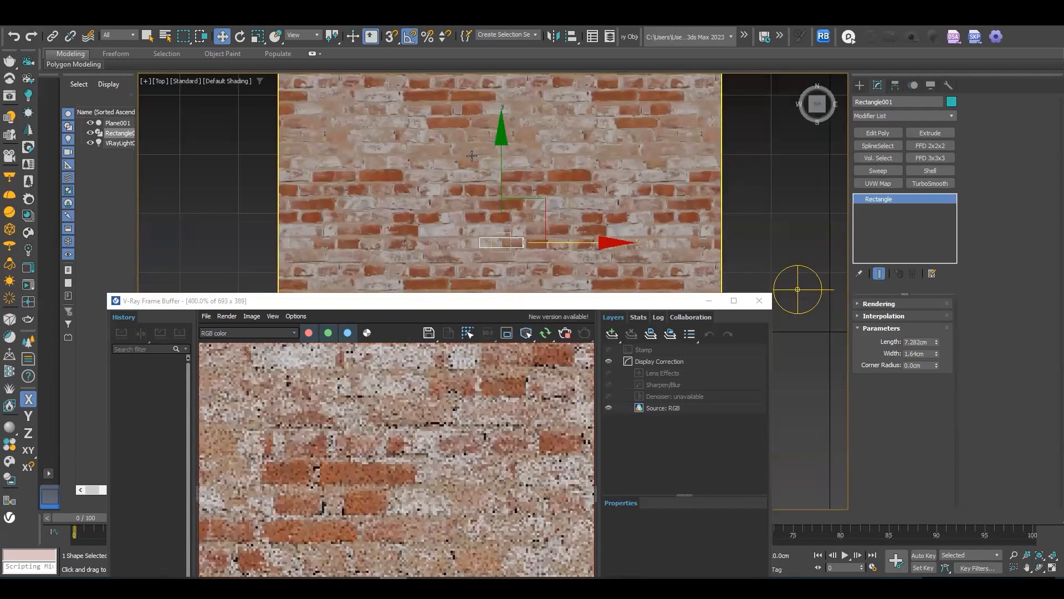
scroll(475, 156, "down", 3)
middle_click_drag(515, 283, 513, 253)
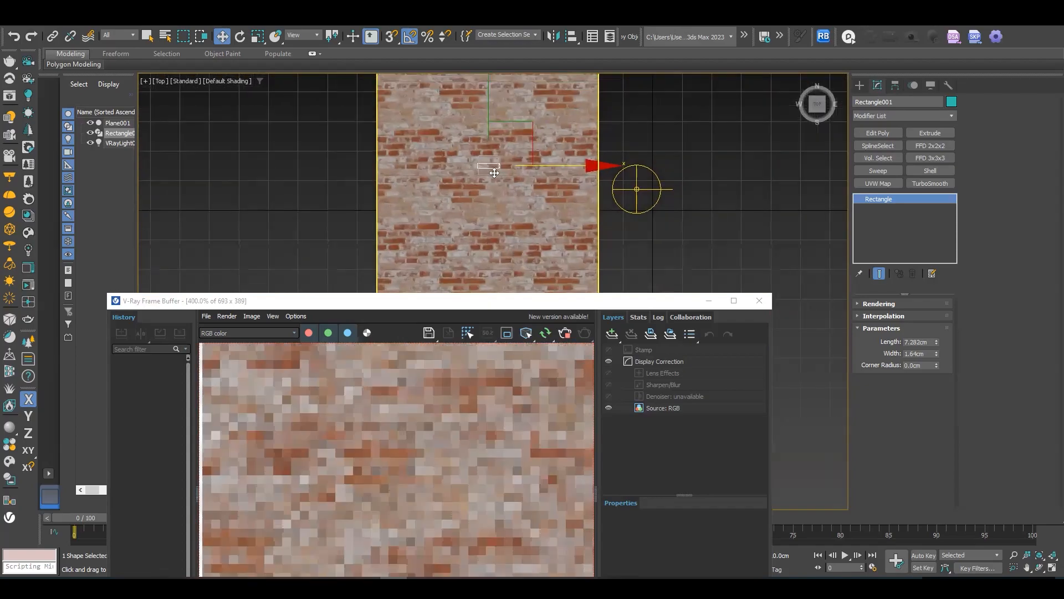
scroll(493, 172, "up", 5)
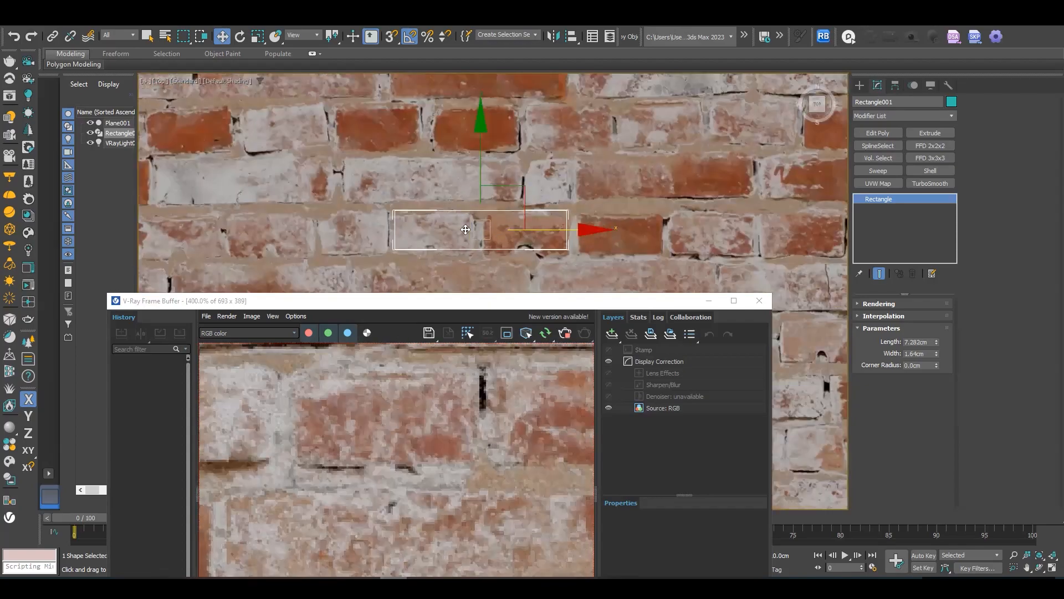
left_click_drag(481, 184, 490, 198)
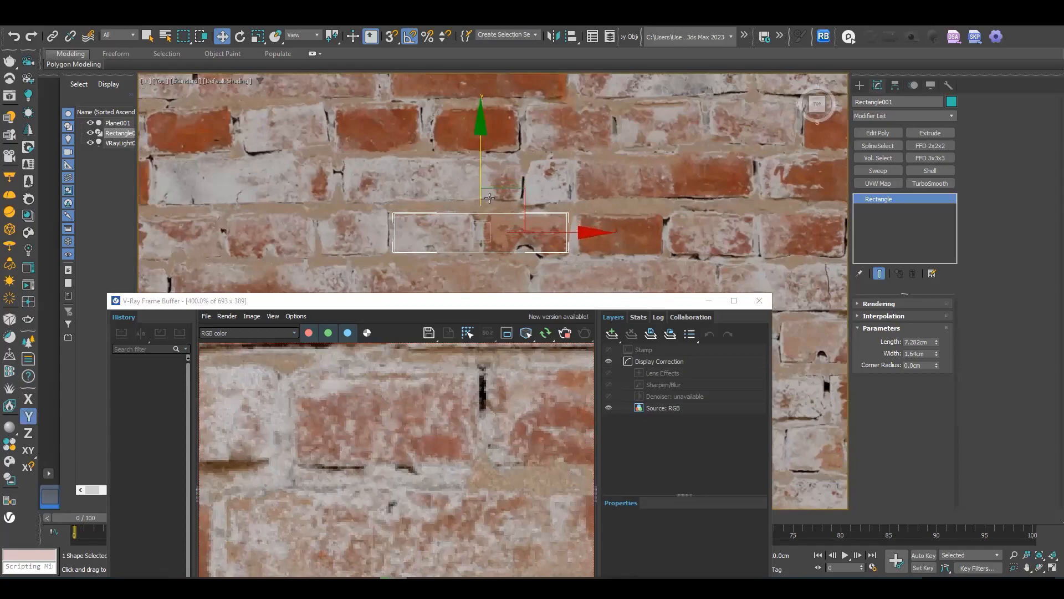
left_click_drag(565, 232, 563, 232)
Check the rescaled bricks across the whole plane in the interactive render, and close the V-Ray Frame Buffer
scroll(561, 232, "down", 10)
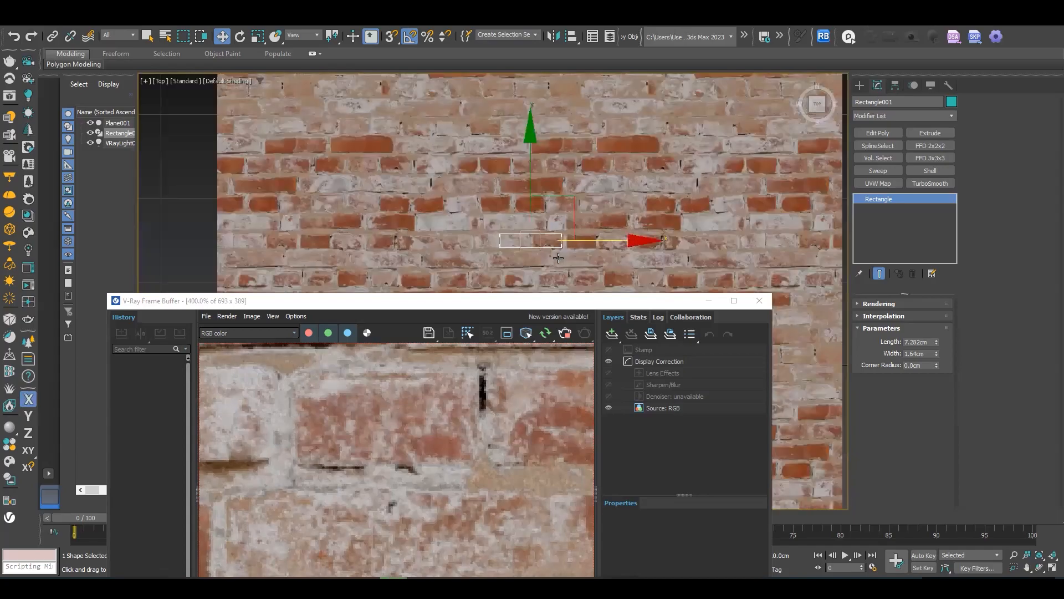
scroll(449, 471, "down", 2)
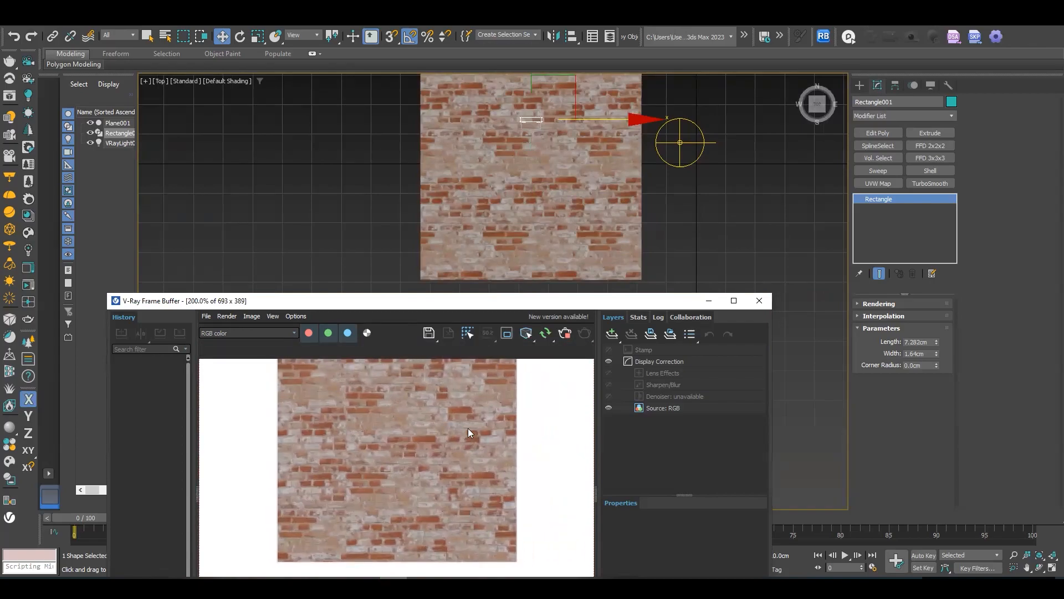
scroll(479, 434, "up", 1)
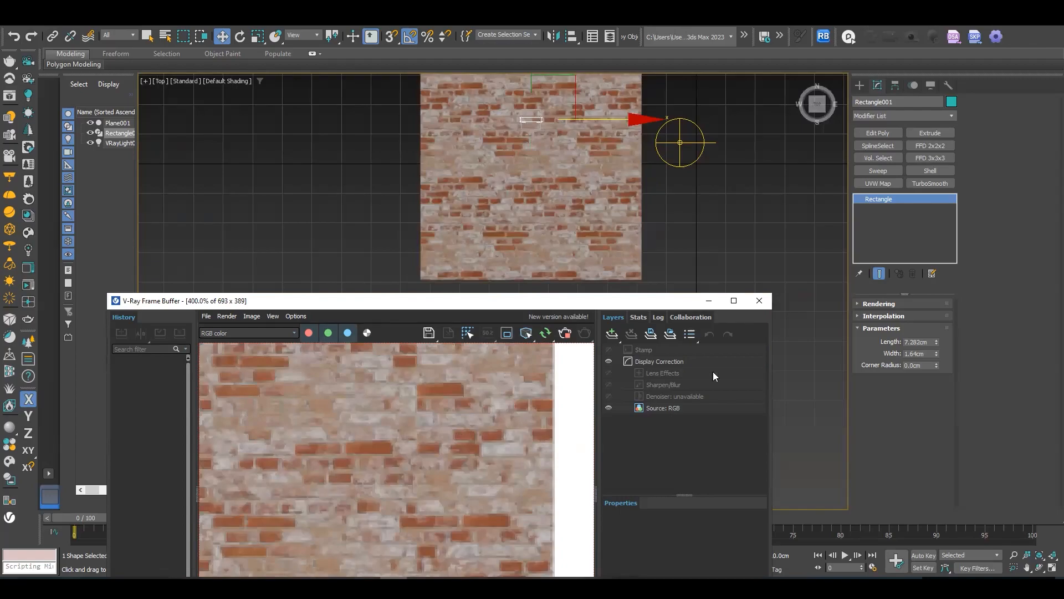
left_click(759, 300)
middle_click_drag(634, 233, 596, 402)
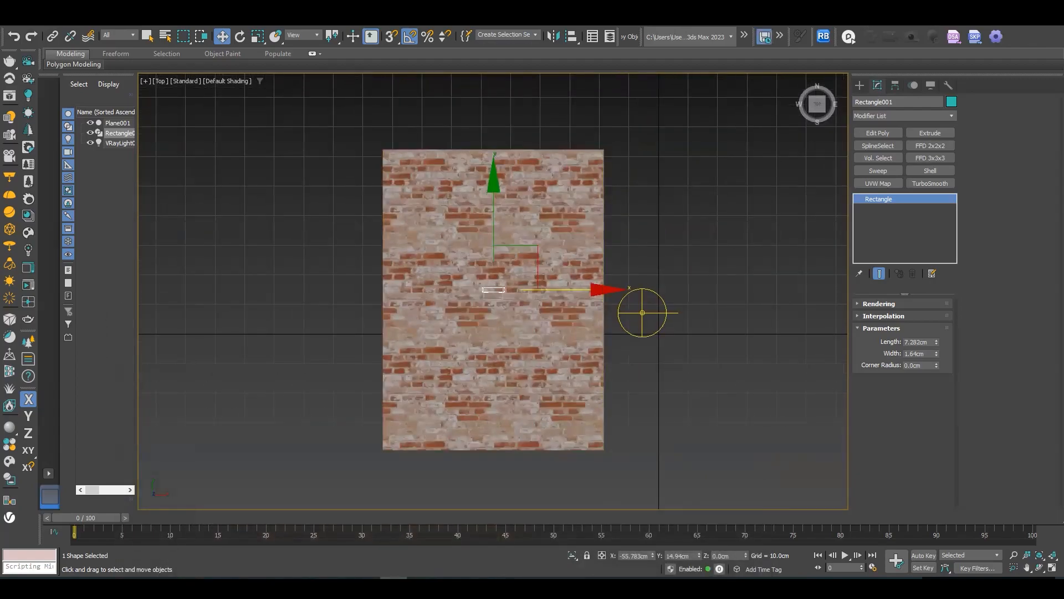